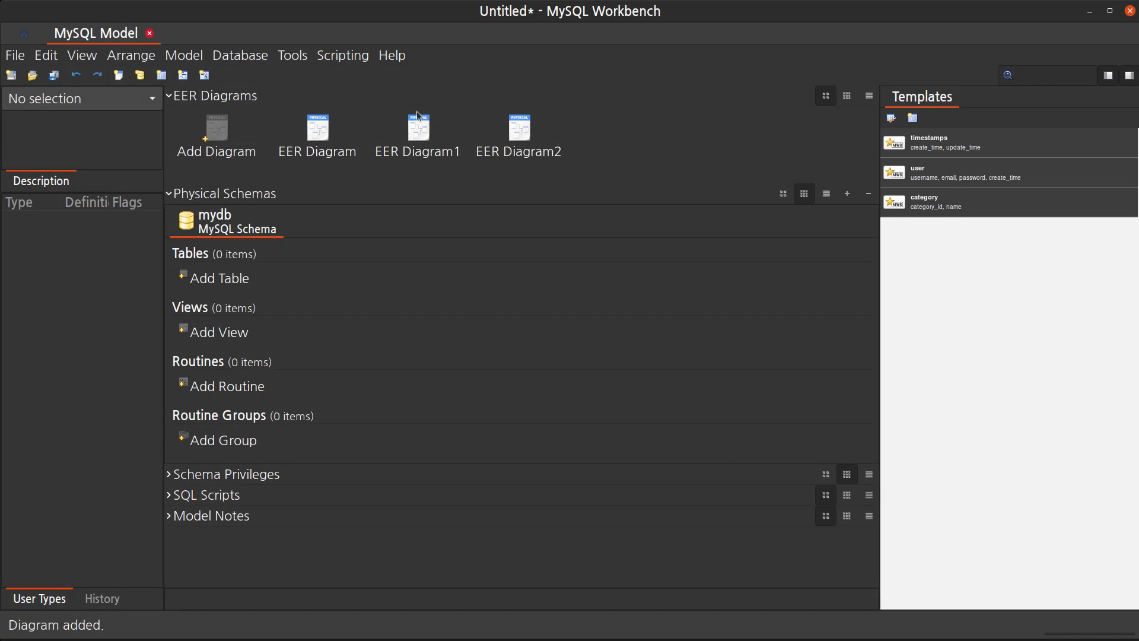
# Rename the first EER diagram to Chapter 3 연습문제
pyautogui.click(318, 146)
pyautogui.rightClick(315, 141)
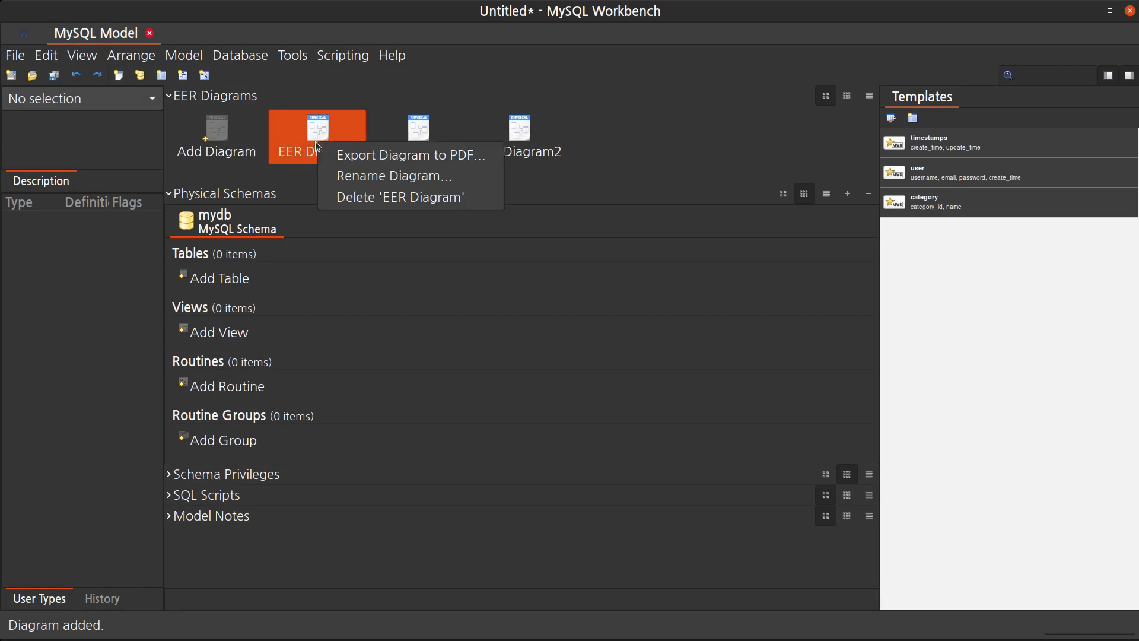
pyautogui.click(375, 176)
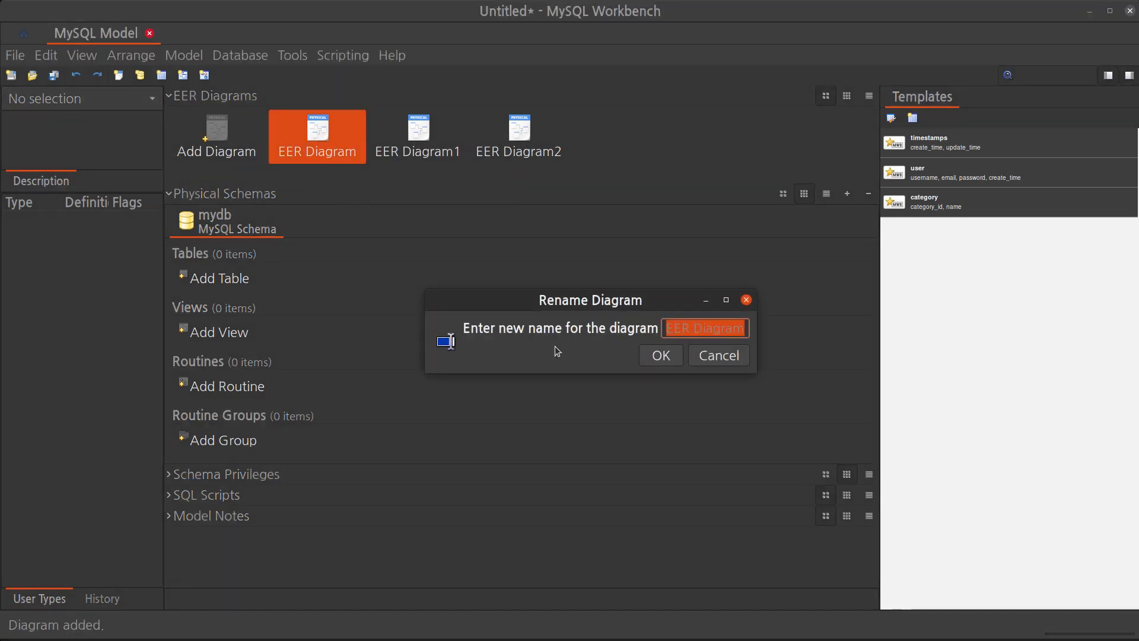
pyautogui.write('Chapter 3')
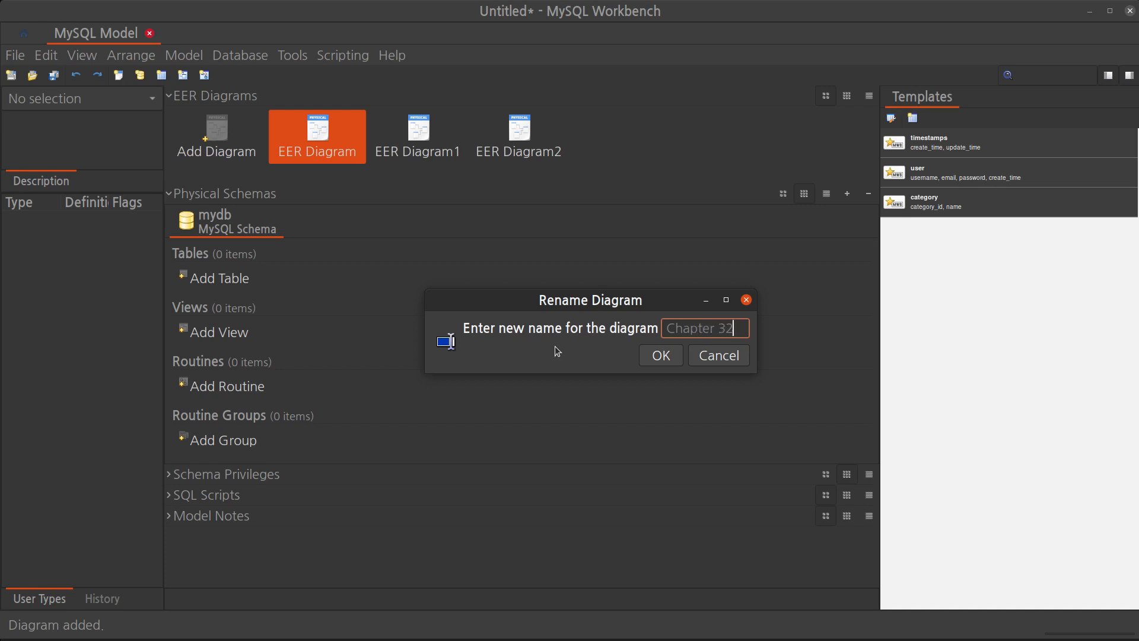
pyautogui.write(' 연습문제')
pyautogui.press('Return')
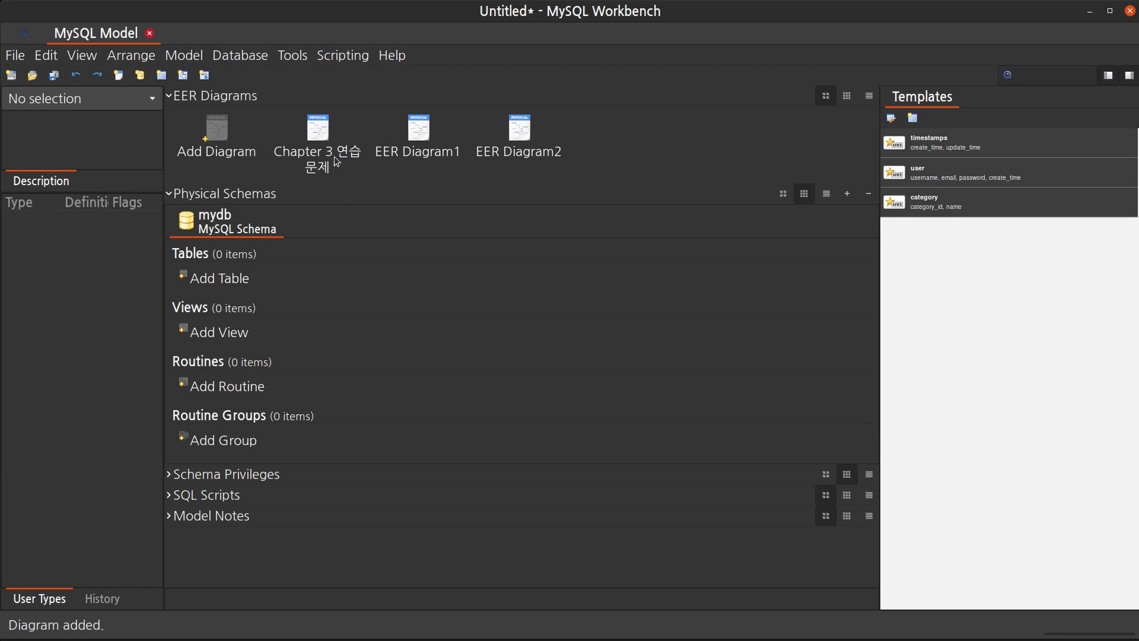
# Open the Chapter 3 연습문제 diagram and turn off its grid
pyautogui.doubleClick(319, 127)
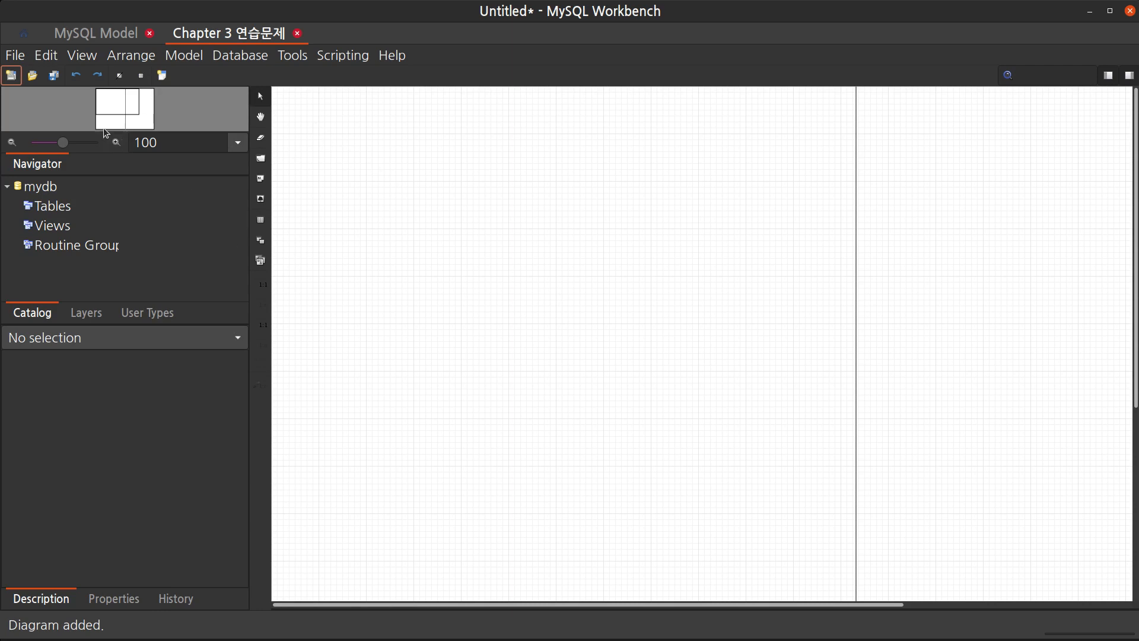
pyautogui.moveTo(111, 89); pyautogui.dragTo(123, 125)
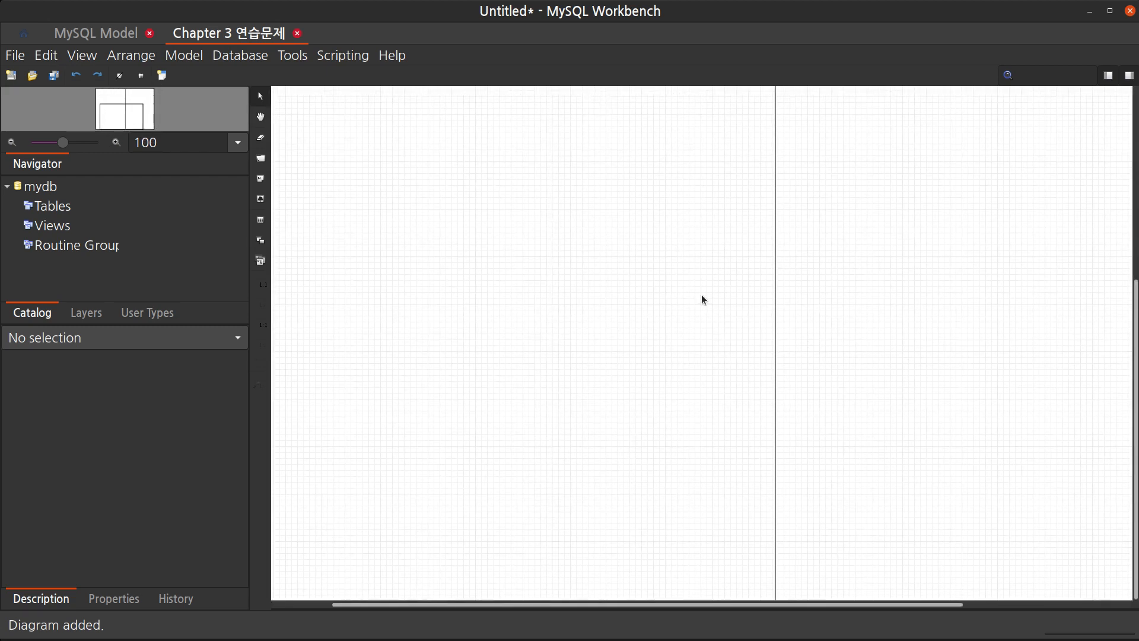
pyautogui.hscroll(3, 715, 315)
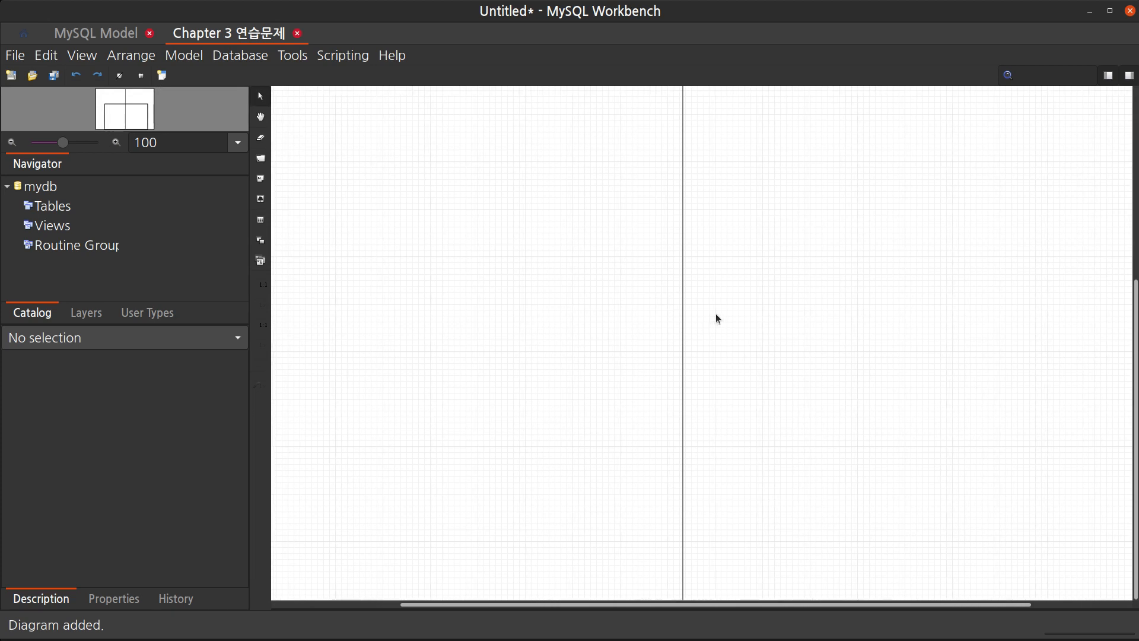
pyautogui.hscroll(-4, 715, 314)
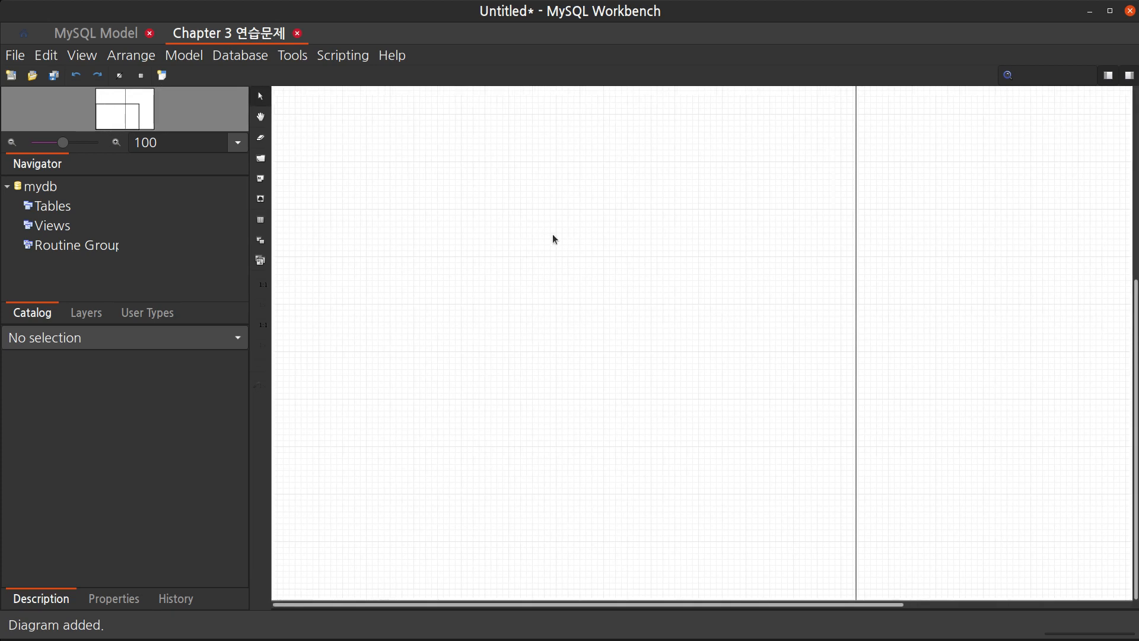
pyautogui.scroll(5, 344, 238)
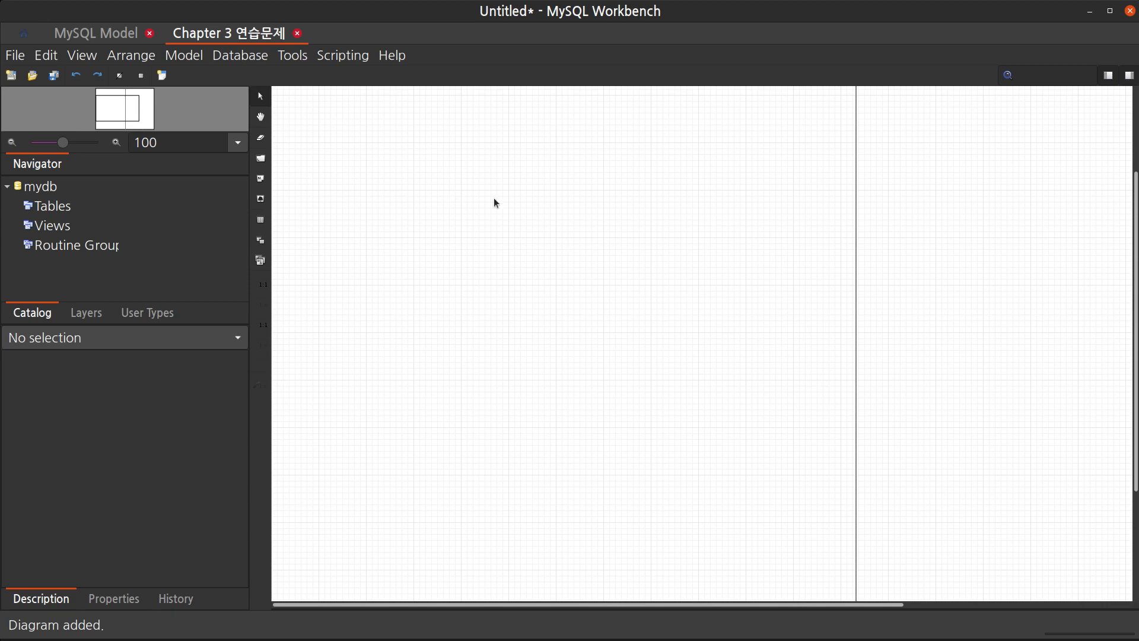
pyautogui.click(89, 58)
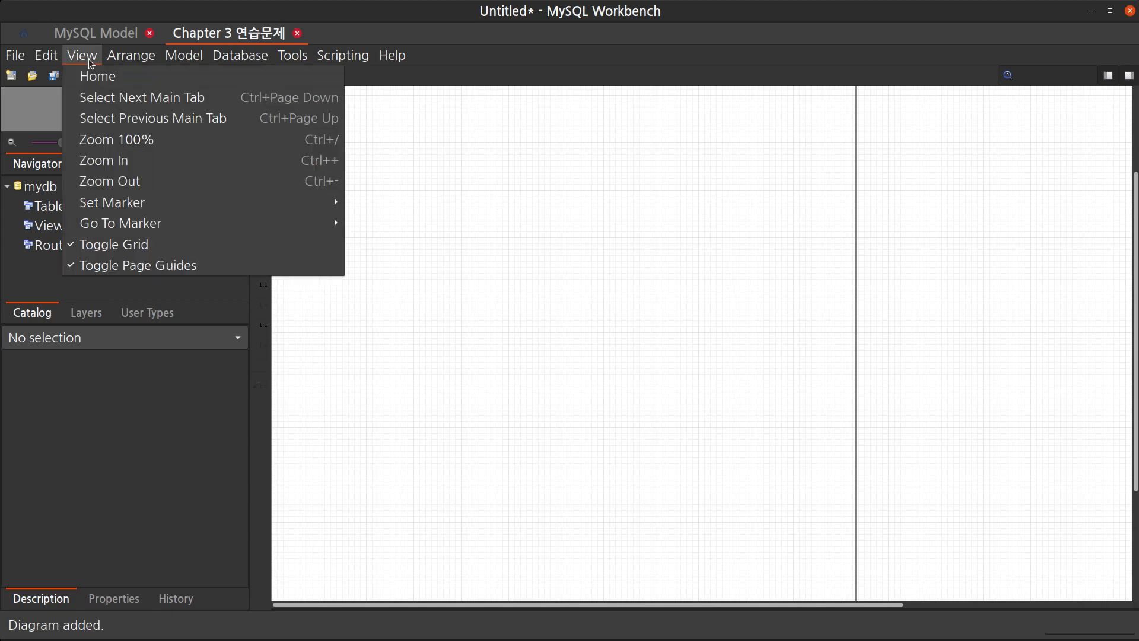
pyautogui.click(142, 245)
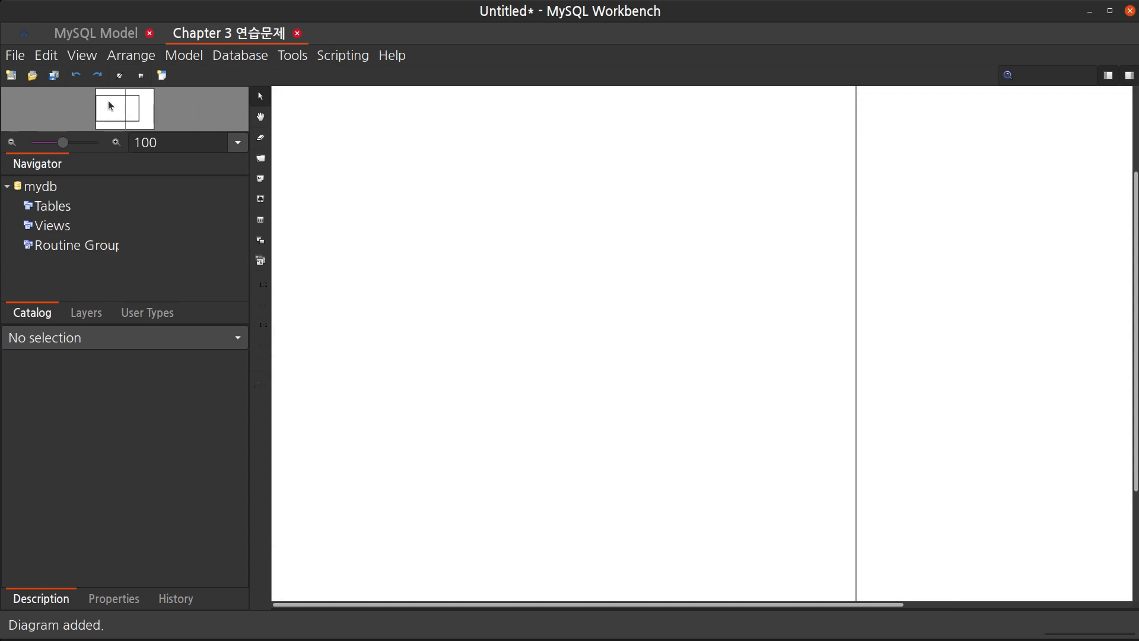
pyautogui.hscroll(5, 696, 258)
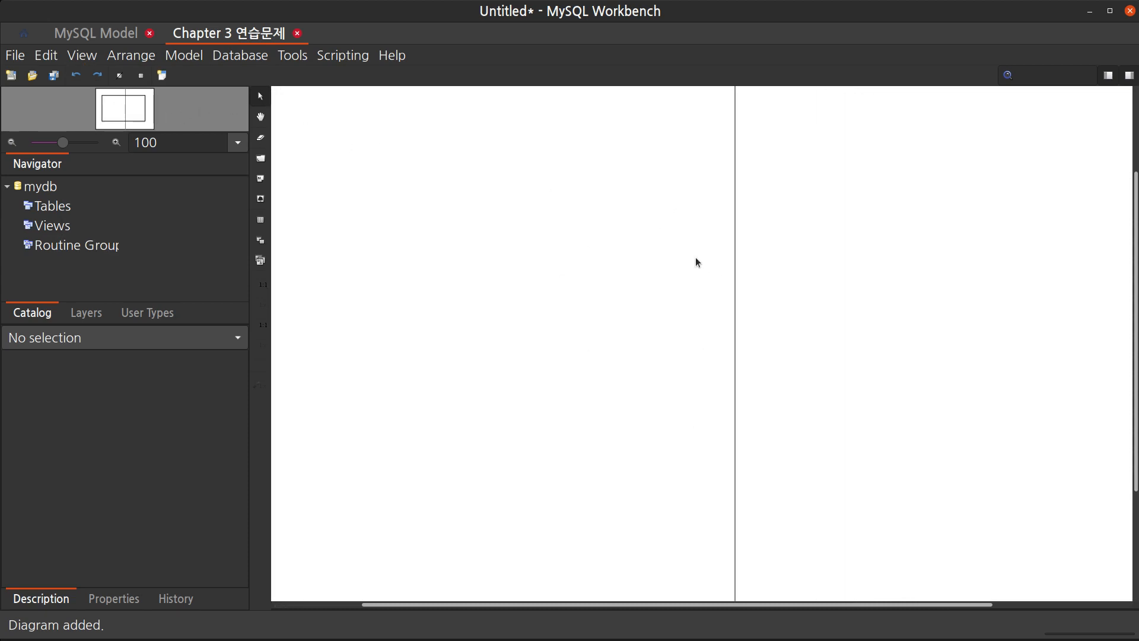
pyautogui.hscroll(-3, 692, 257)
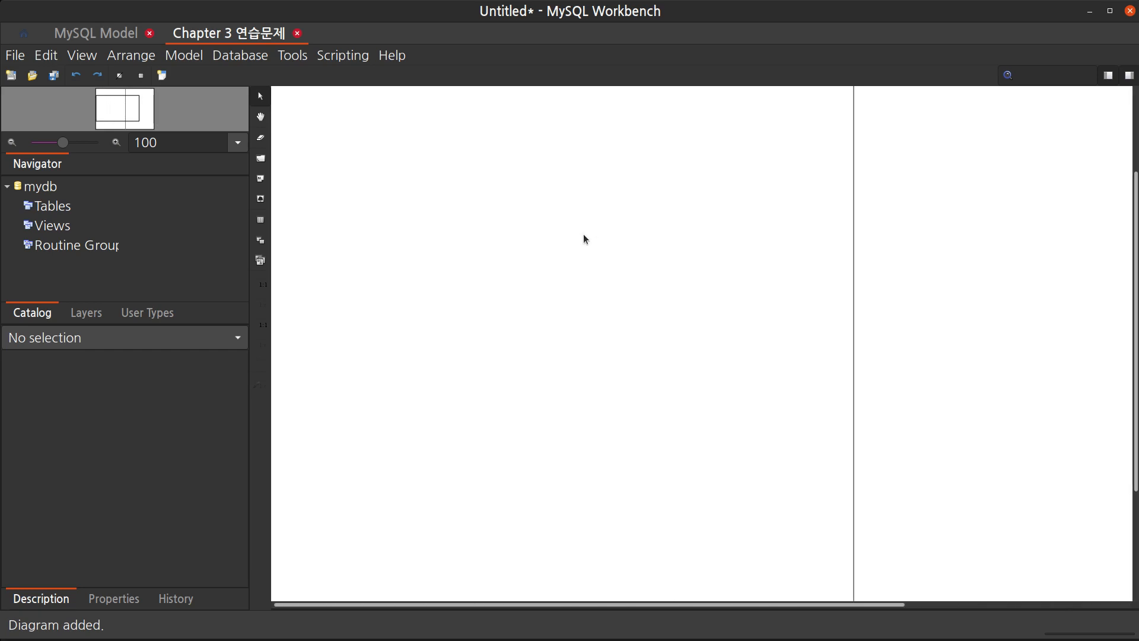
pyautogui.hscroll(5, 584, 239)
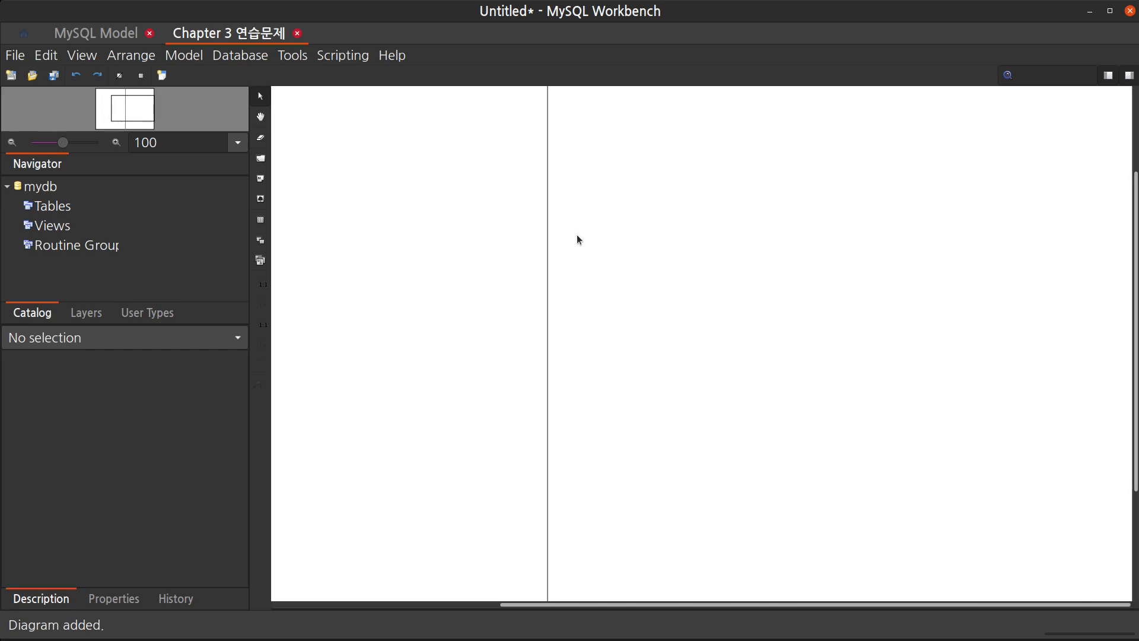
pyautogui.hscroll(-5, 578, 239)
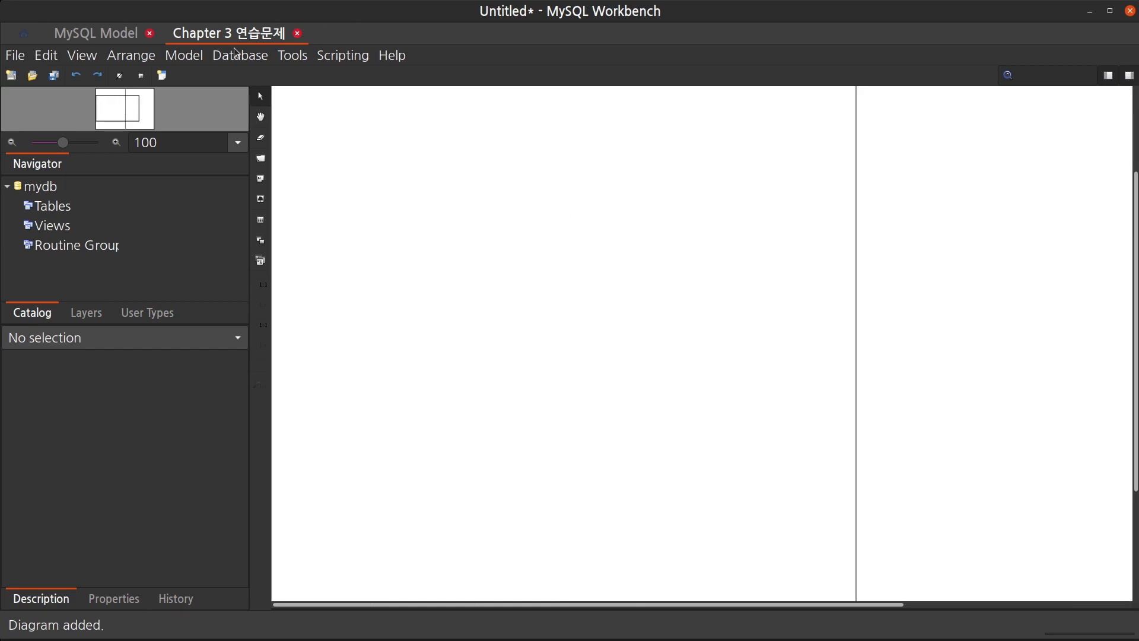
# Try different diagram page sizes and confirm the diagram at 2 pages wide by 1 page high
pyautogui.click(191, 56)
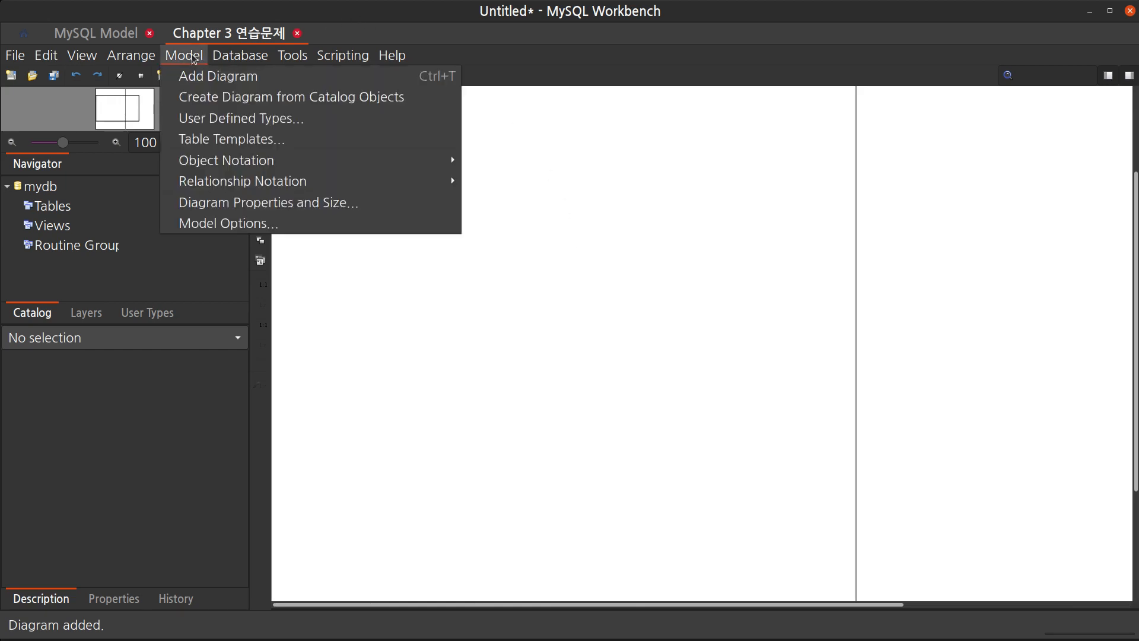
pyautogui.click(269, 204)
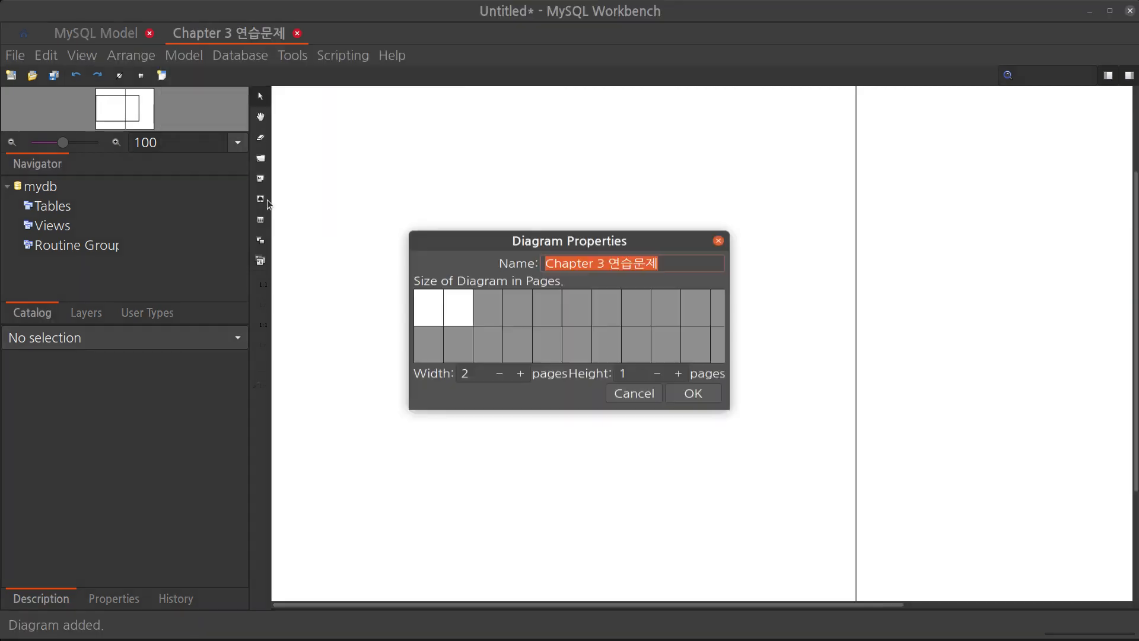
pyautogui.click(426, 305)
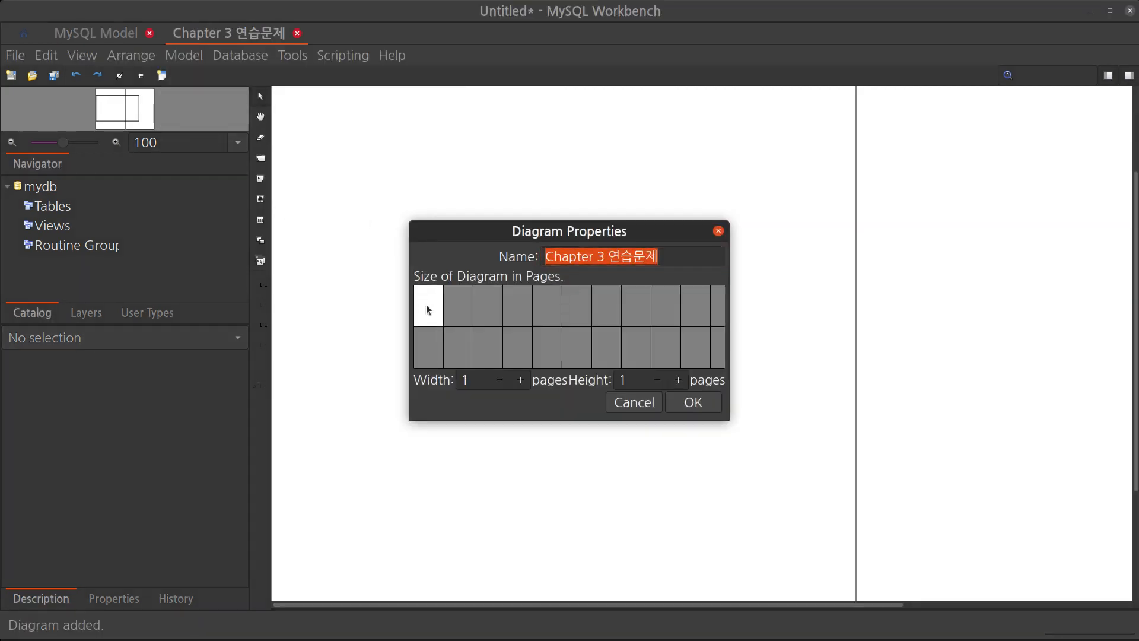
pyautogui.click(470, 323)
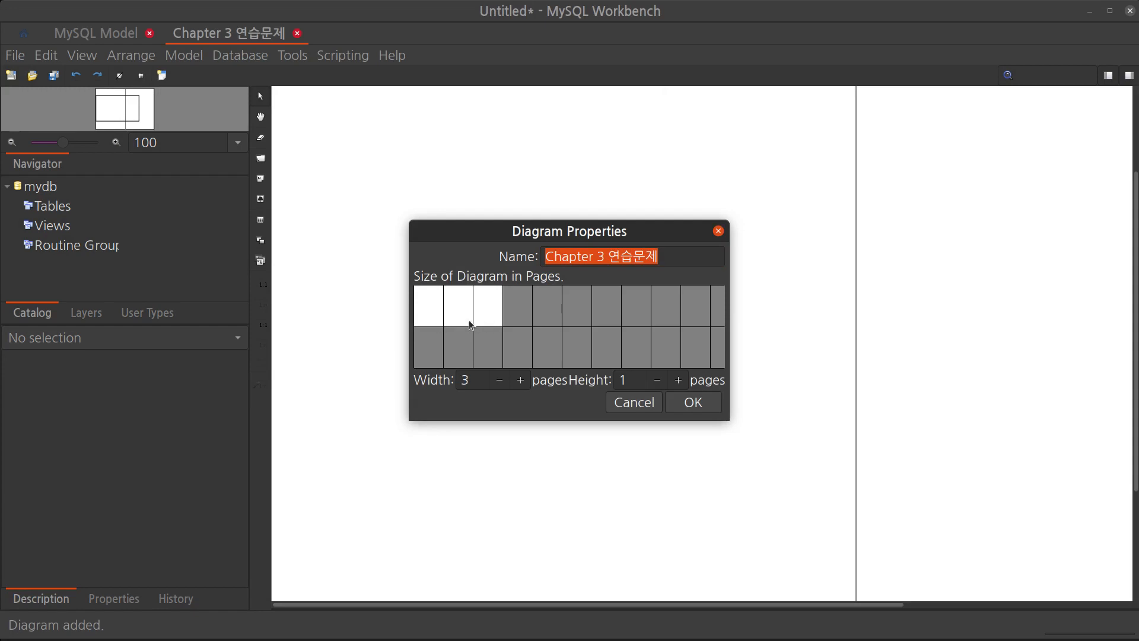
pyautogui.click(486, 354)
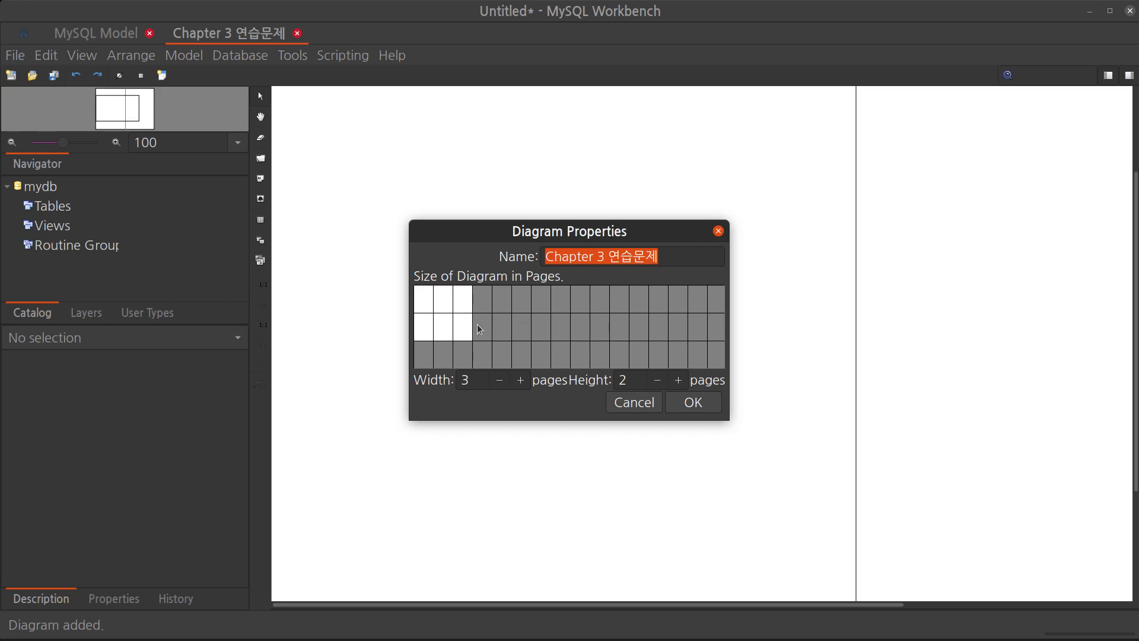
pyautogui.click(427, 299)
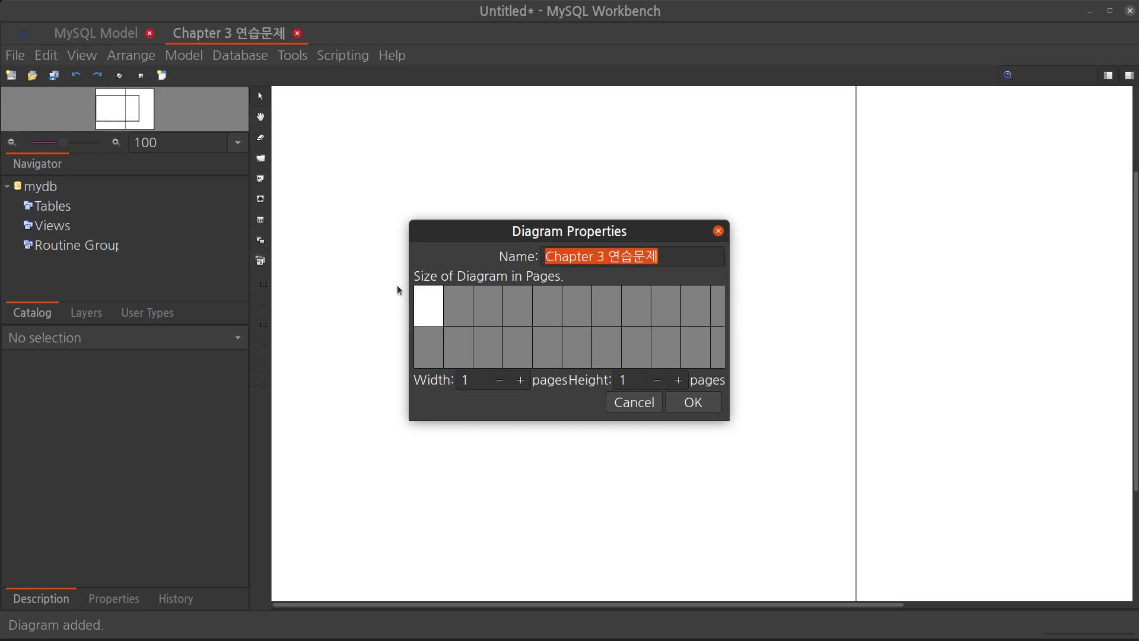
pyautogui.click(459, 306)
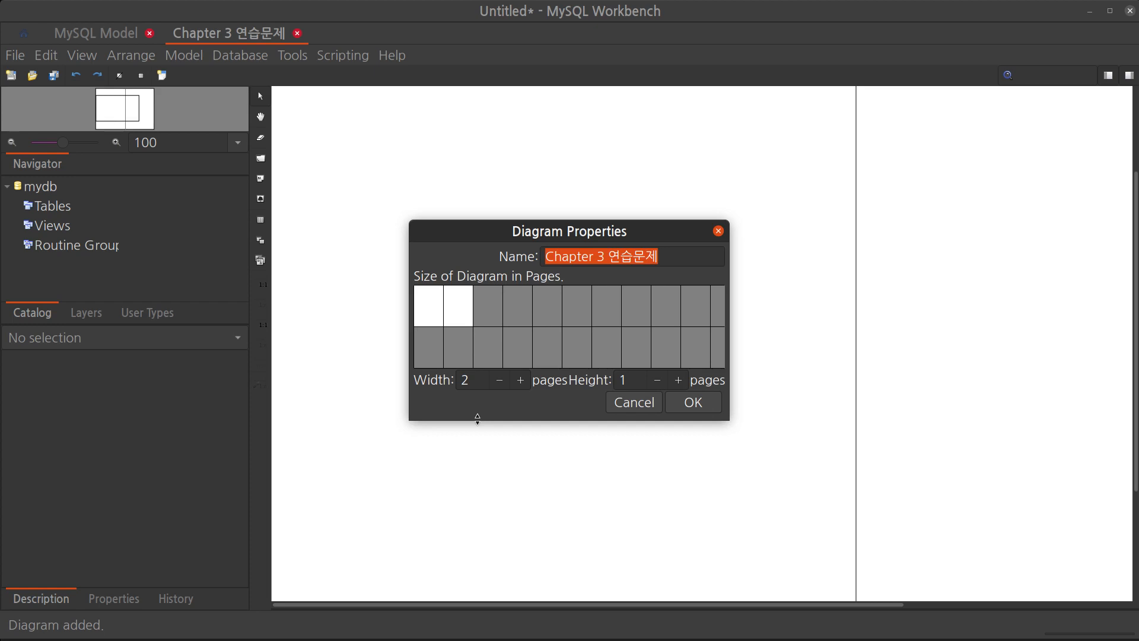
pyautogui.click(695, 405)
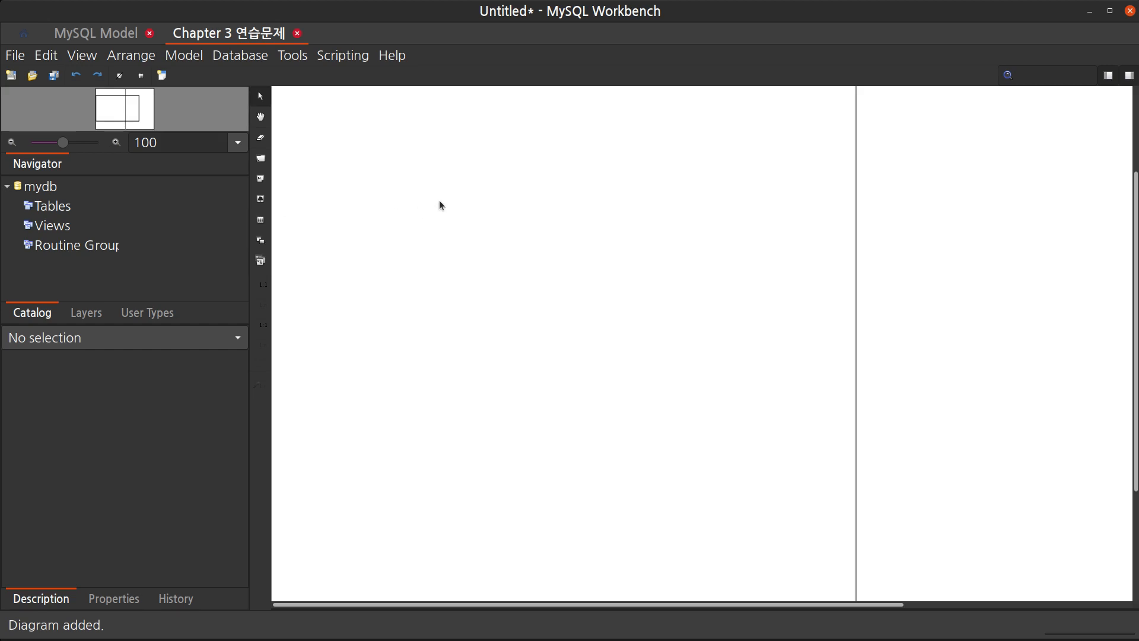
# Place a new table near the top-left corner of the diagram and nudge it slightly
pyautogui.press('t')
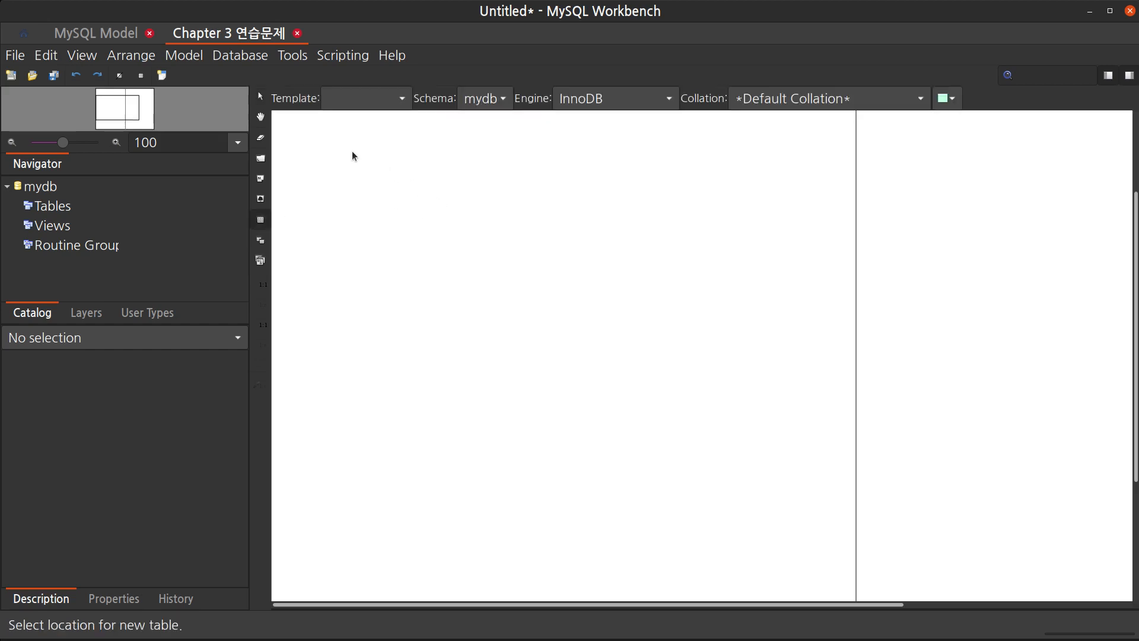
pyautogui.click(352, 152)
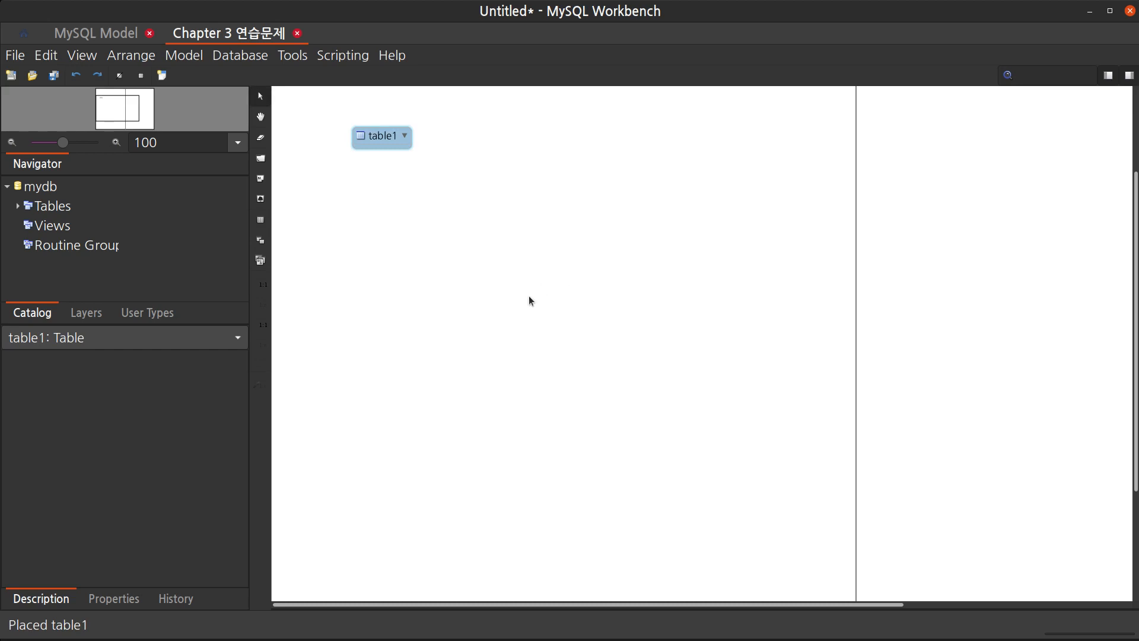
pyautogui.scroll(2, 522, 281)
pyautogui.scroll(-2, 522, 287)
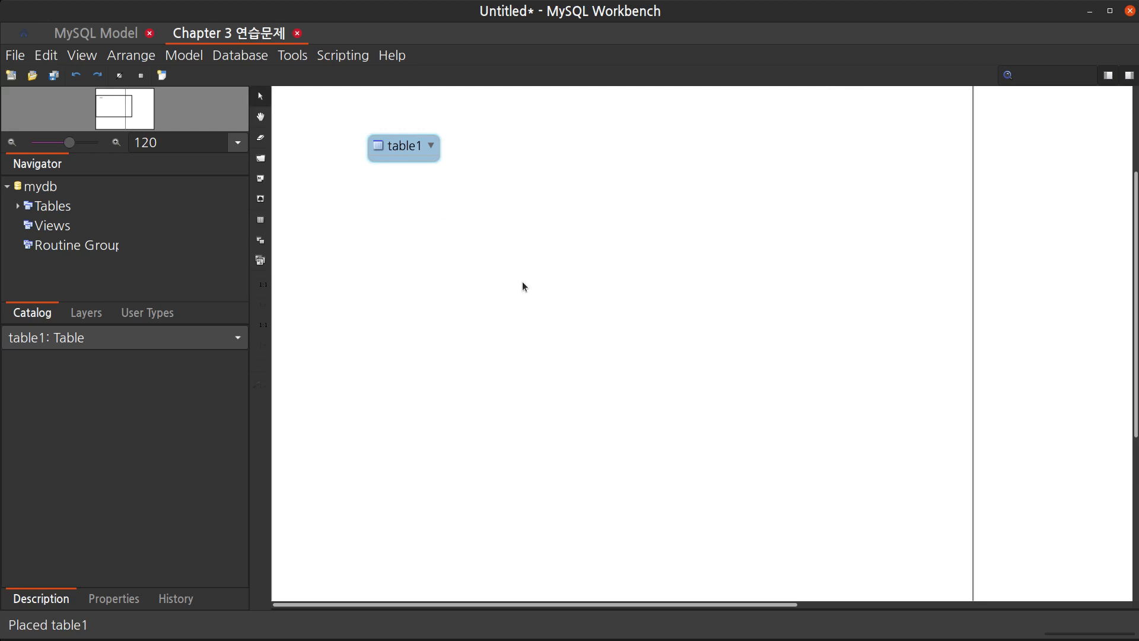
pyautogui.scroll(1, 522, 285)
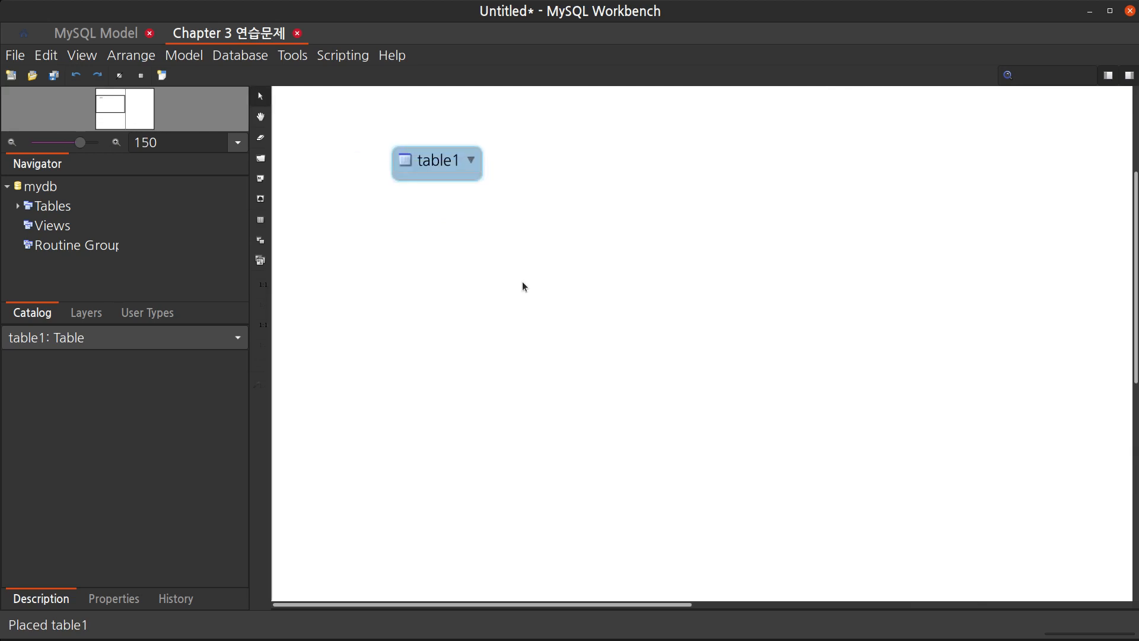
pyautogui.moveTo(443, 161); pyautogui.dragTo(453, 172)
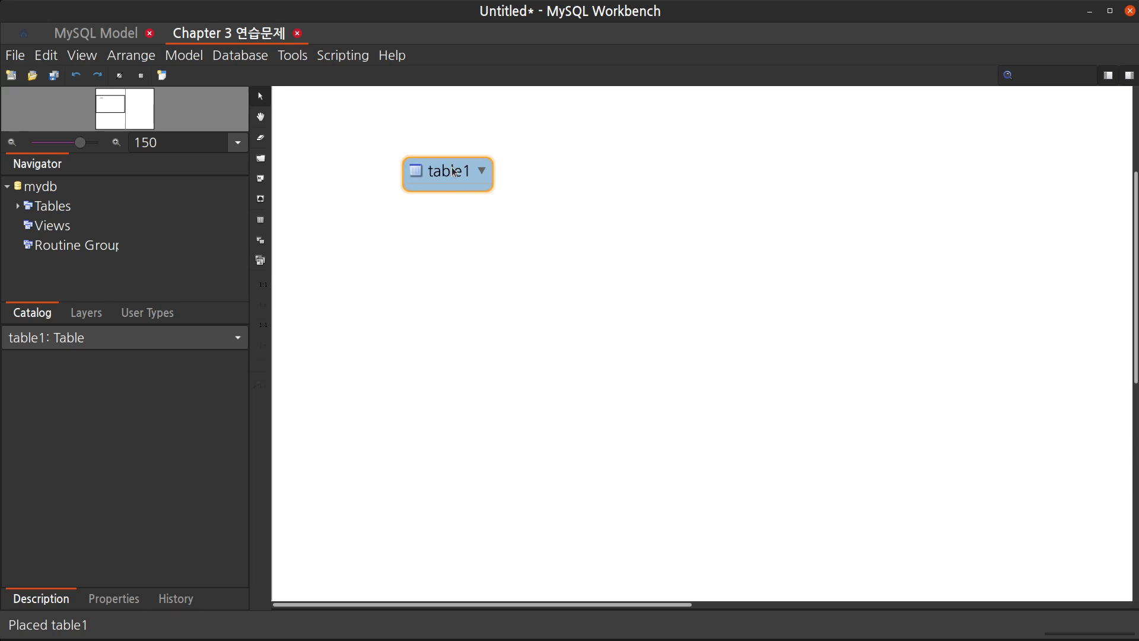
# Open the new table in the table editor and rename it to 도서정보
pyautogui.doubleClick(454, 172)
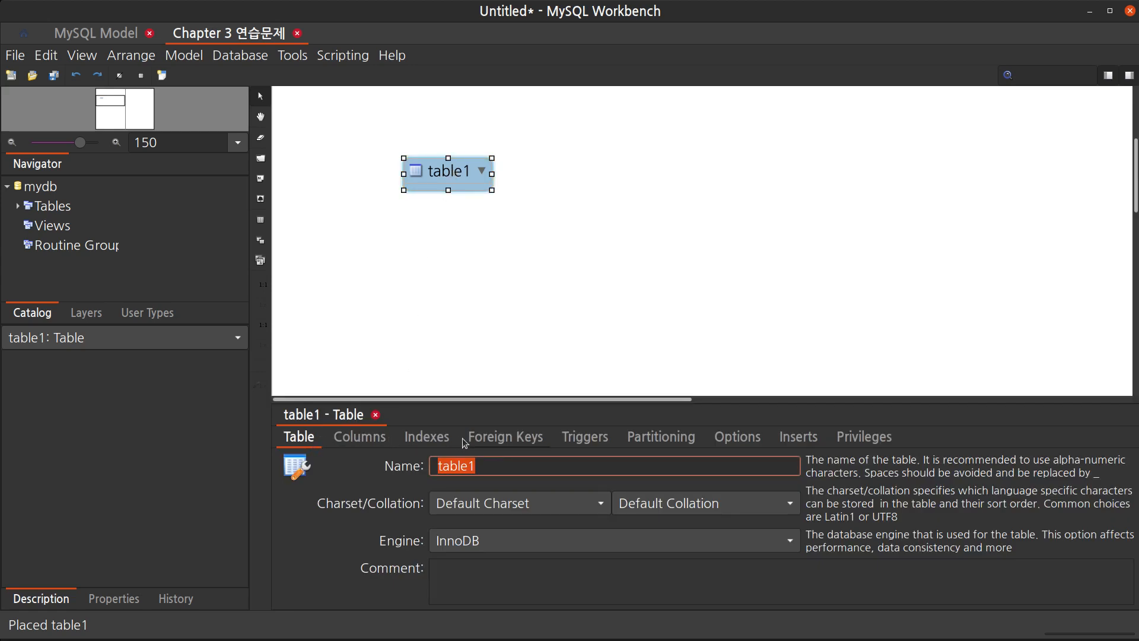
pyautogui.click(364, 443)
pyautogui.click(298, 436)
pyautogui.click(509, 464)
pyautogui.doubleClick(509, 464)
pyautogui.write('도서정보')
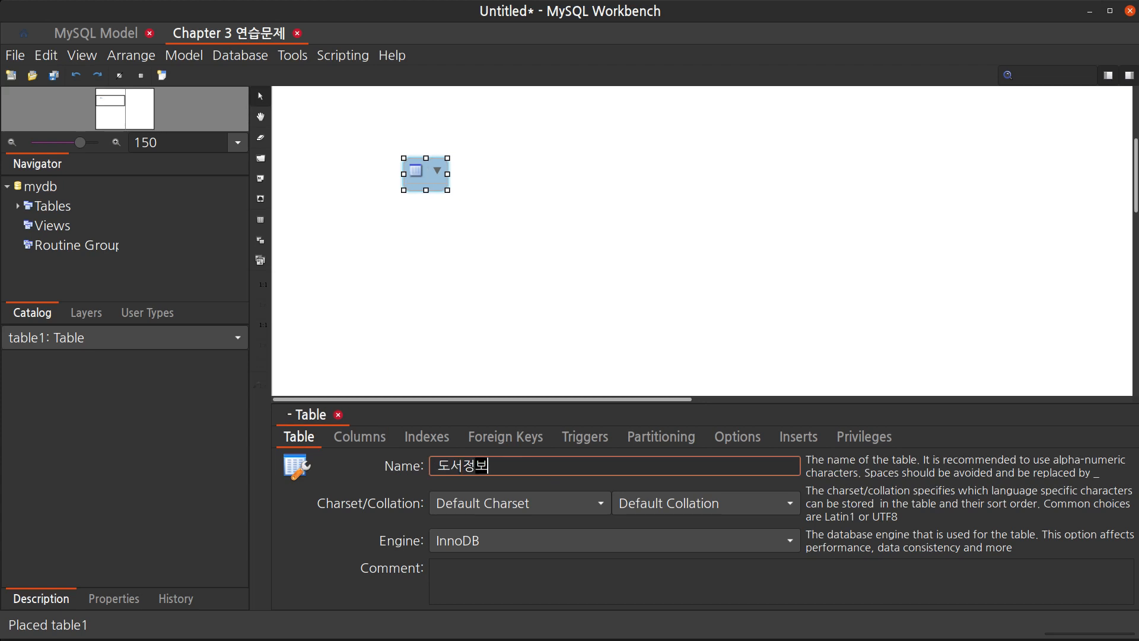
pyautogui.press('Return')
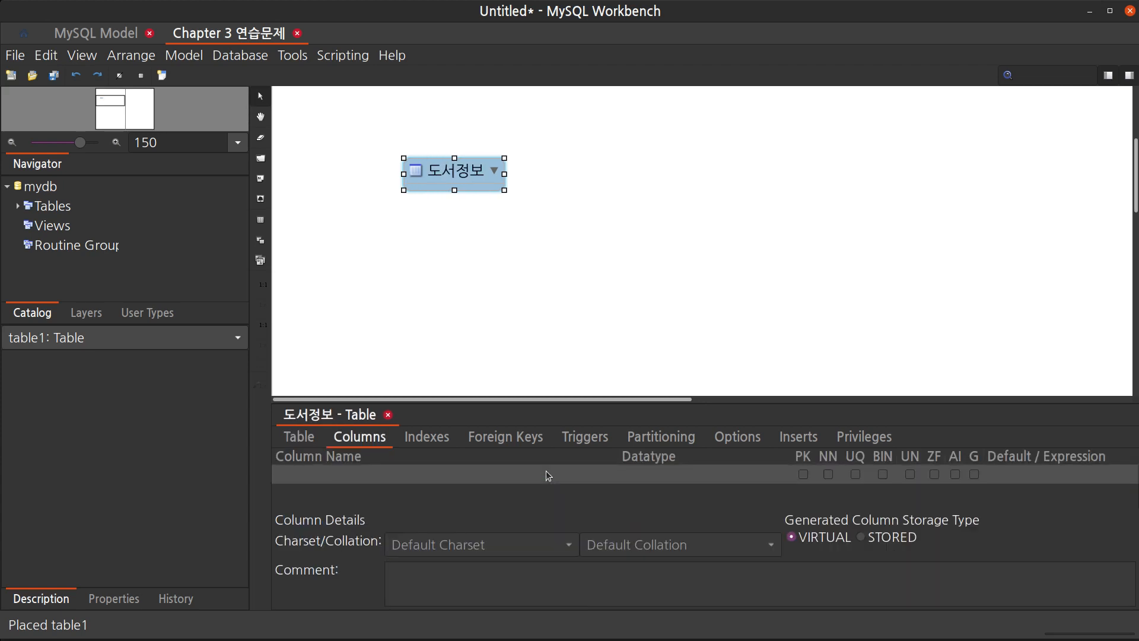
# Try adding a first column to the 도서정보 table and editing its default name
pyautogui.click(299, 440)
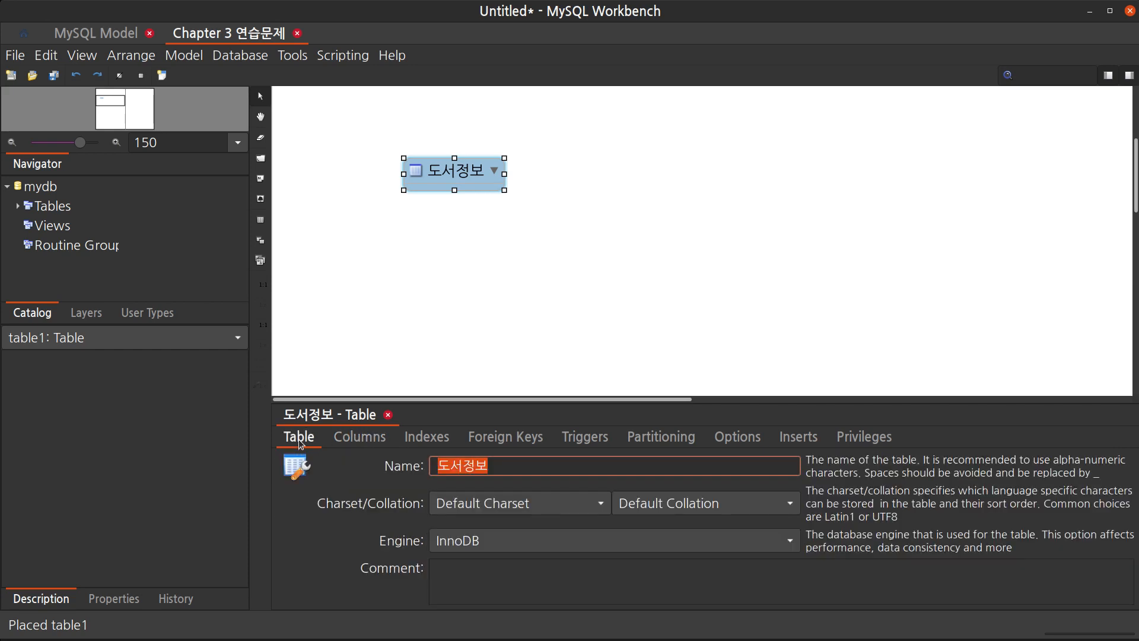
pyautogui.click(368, 440)
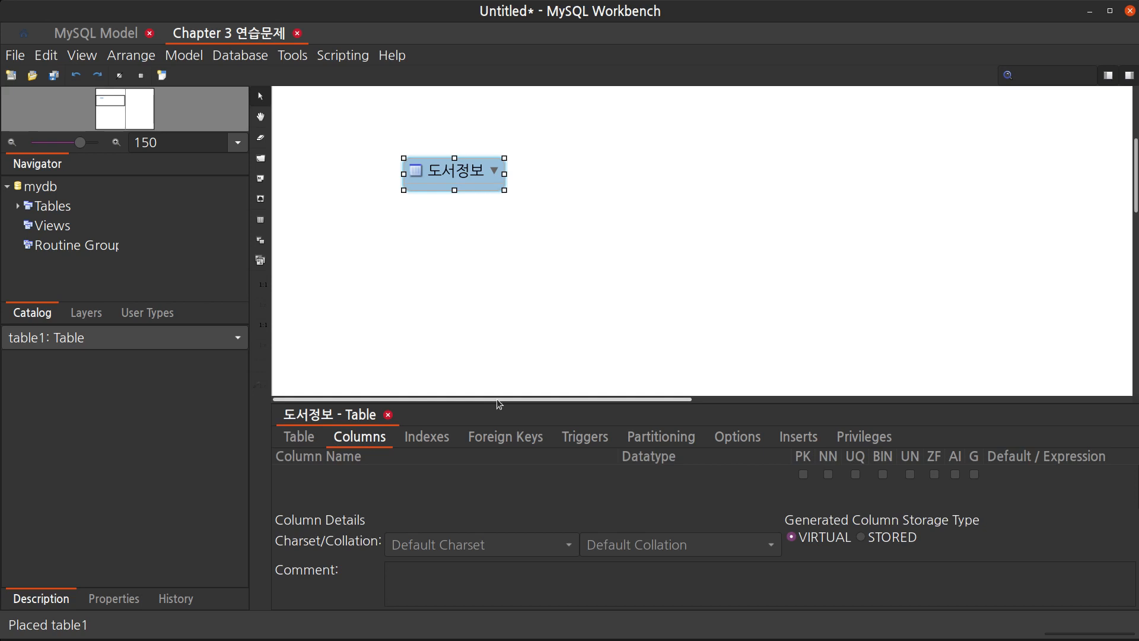
pyautogui.moveTo(503, 401); pyautogui.dragTo(502, 350)
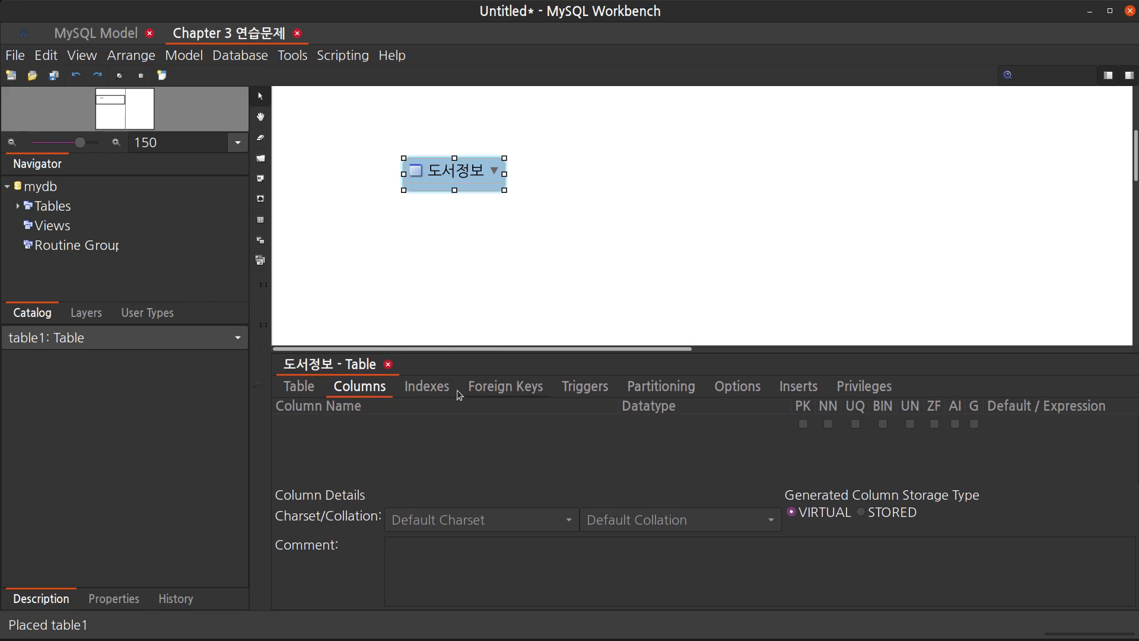
pyautogui.click(328, 425)
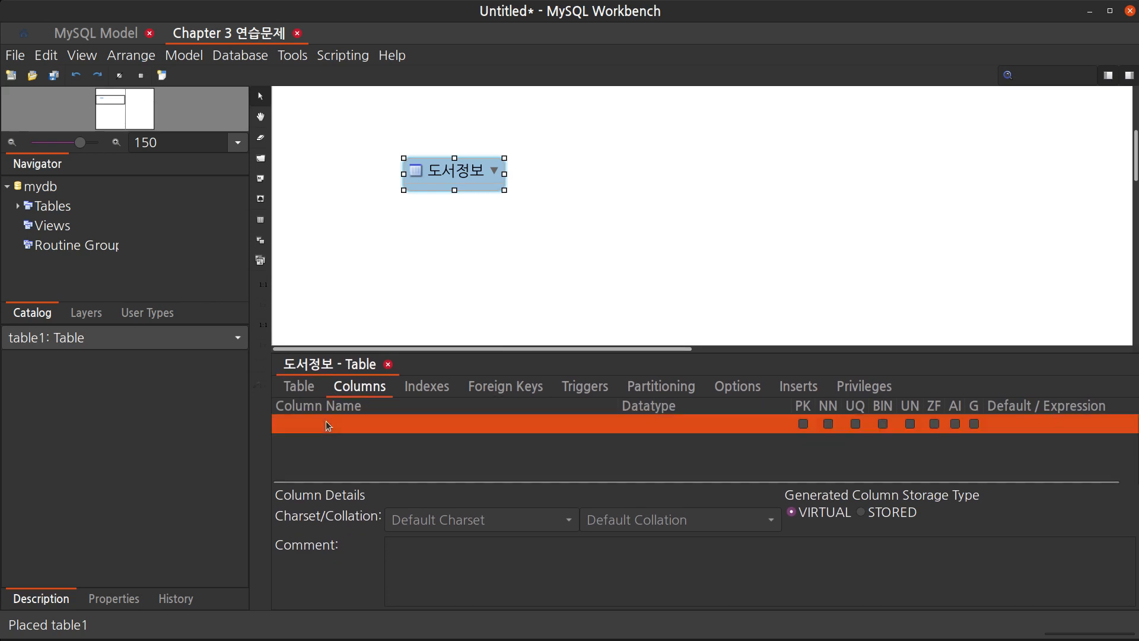
pyautogui.click(327, 424)
pyautogui.click(354, 423)
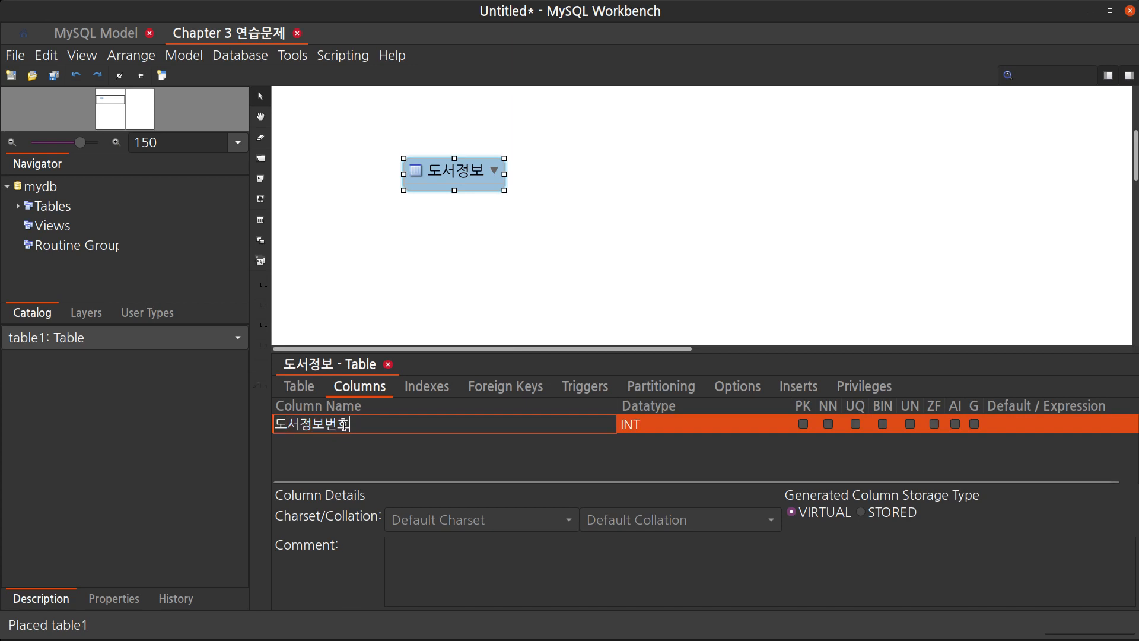
pyautogui.moveTo(325, 423); pyautogui.dragTo(358, 423)
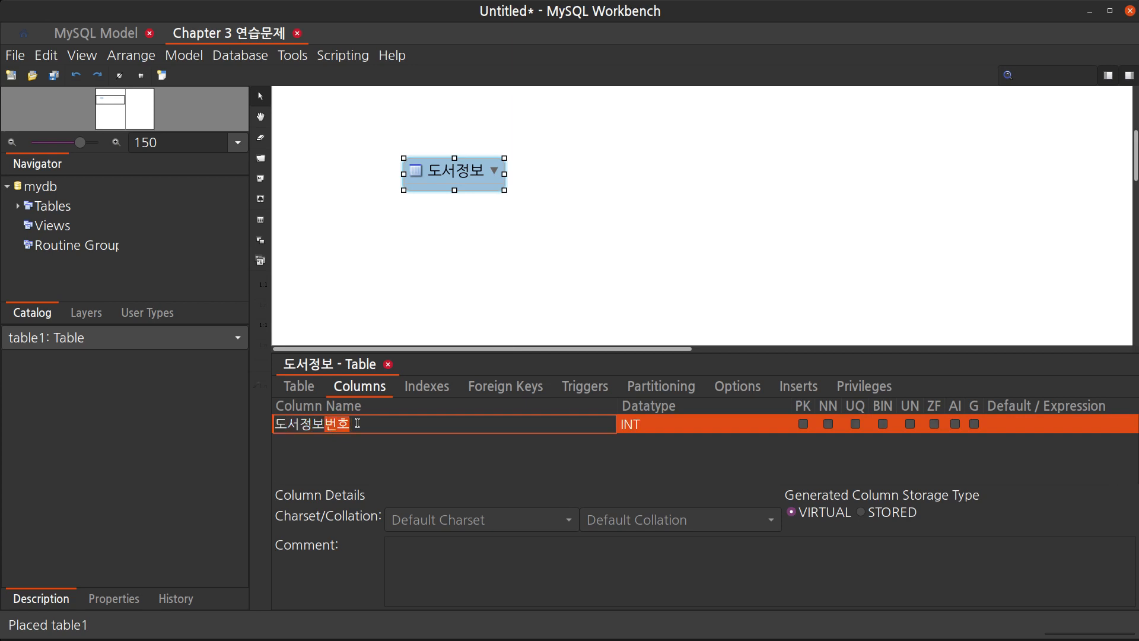
pyautogui.click(388, 427)
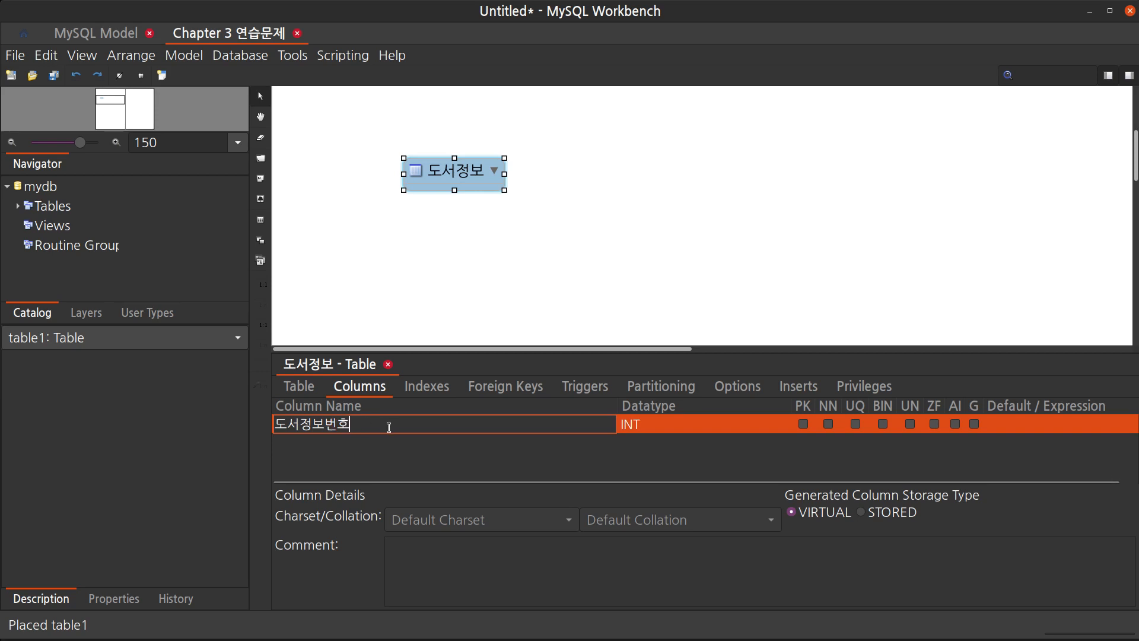
pyautogui.press('BackSpace')
pyautogui.write('회')
pyautogui.moveTo(326, 426); pyautogui.dragTo(348, 424)
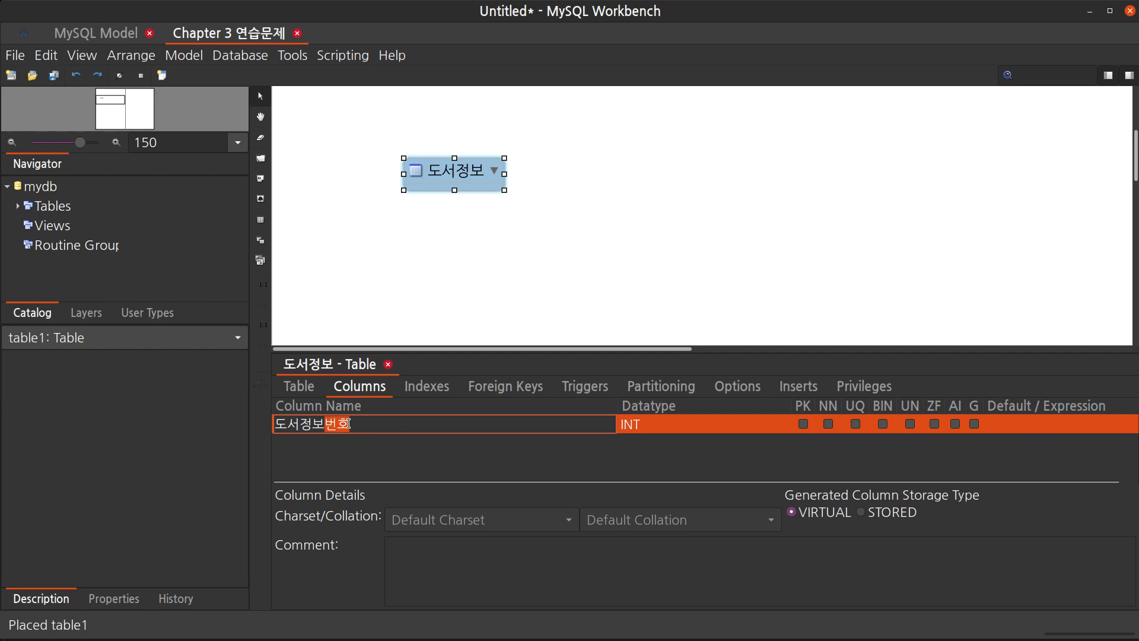
pyautogui.click(385, 430)
# Open the Workbench preferences and examine the Modeling defaults for the primary key column name, then cancel
pyautogui.click(46, 55)
pyautogui.click(105, 348)
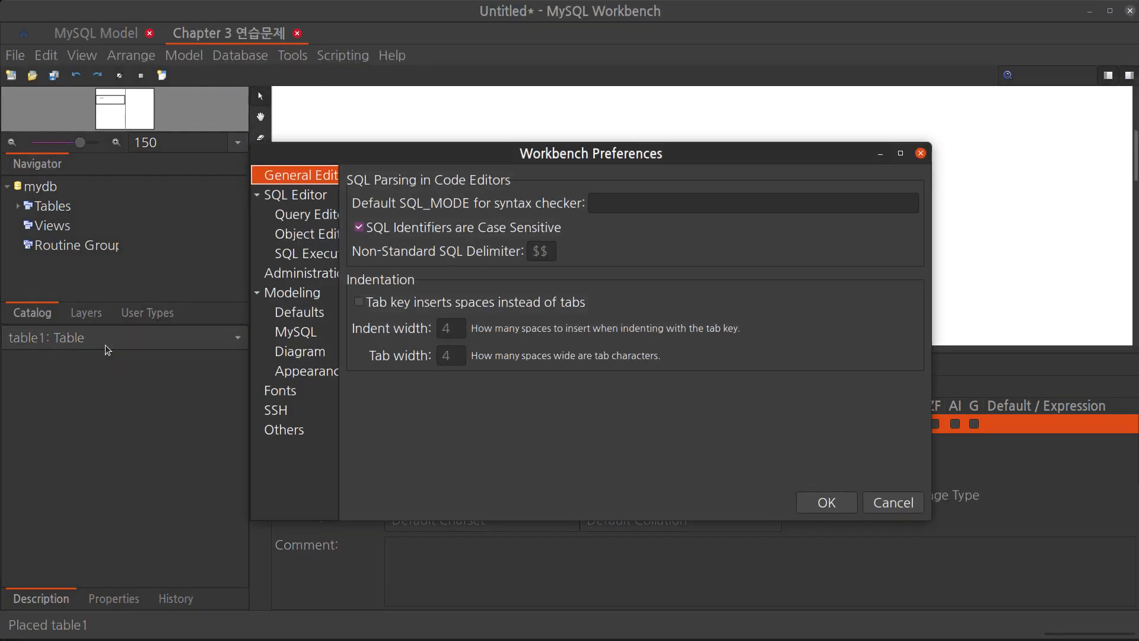
pyautogui.click(293, 314)
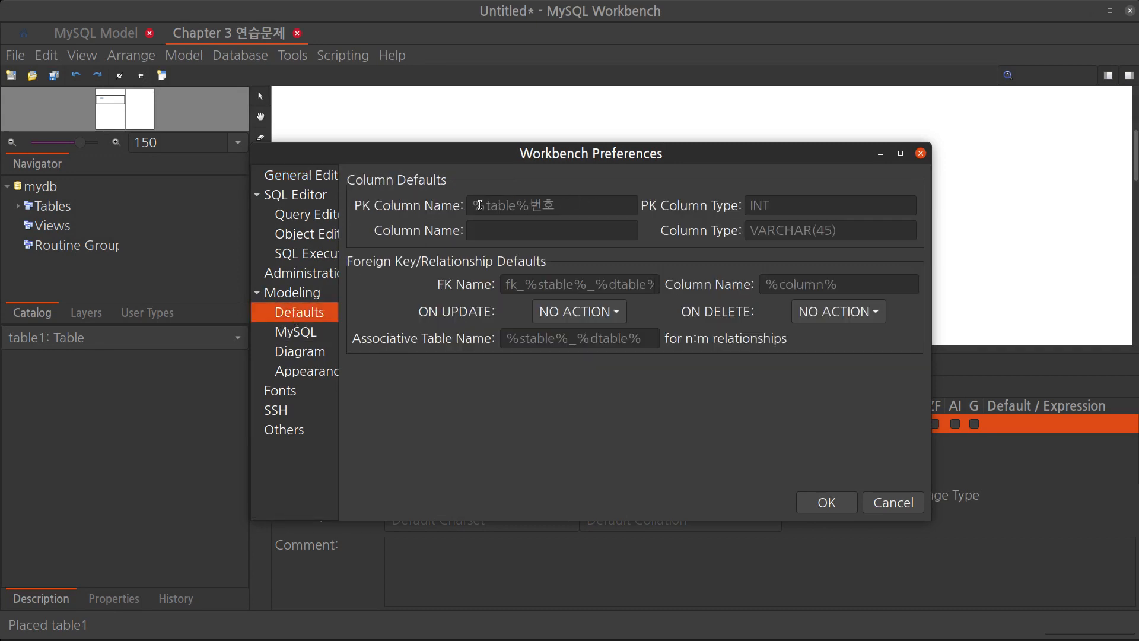
pyautogui.doubleClick(532, 209)
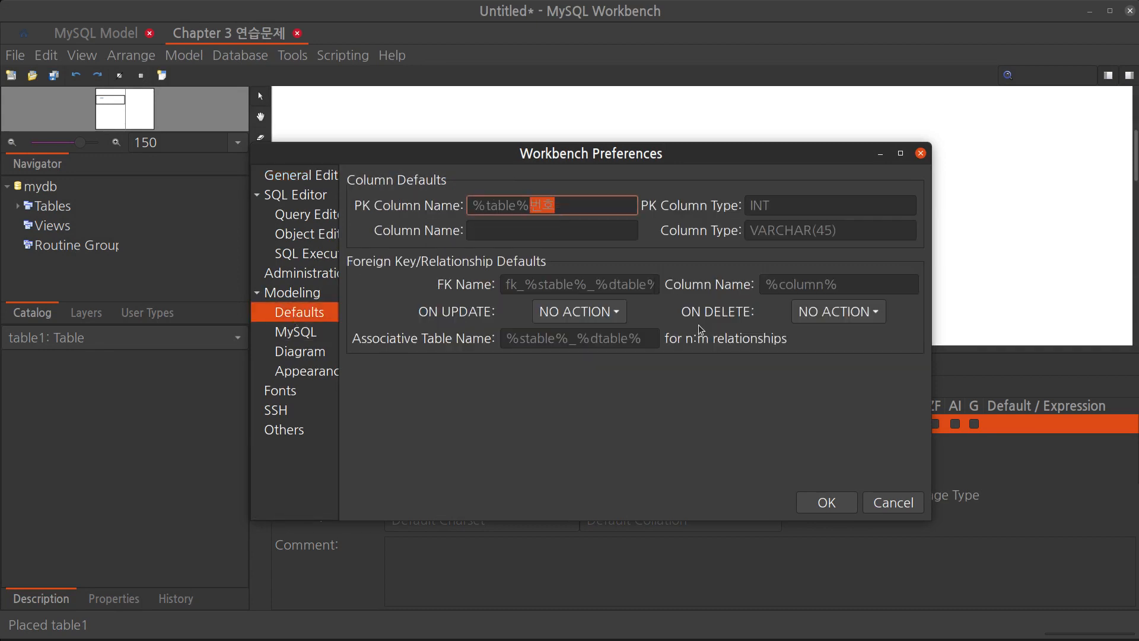
pyautogui.click(893, 503)
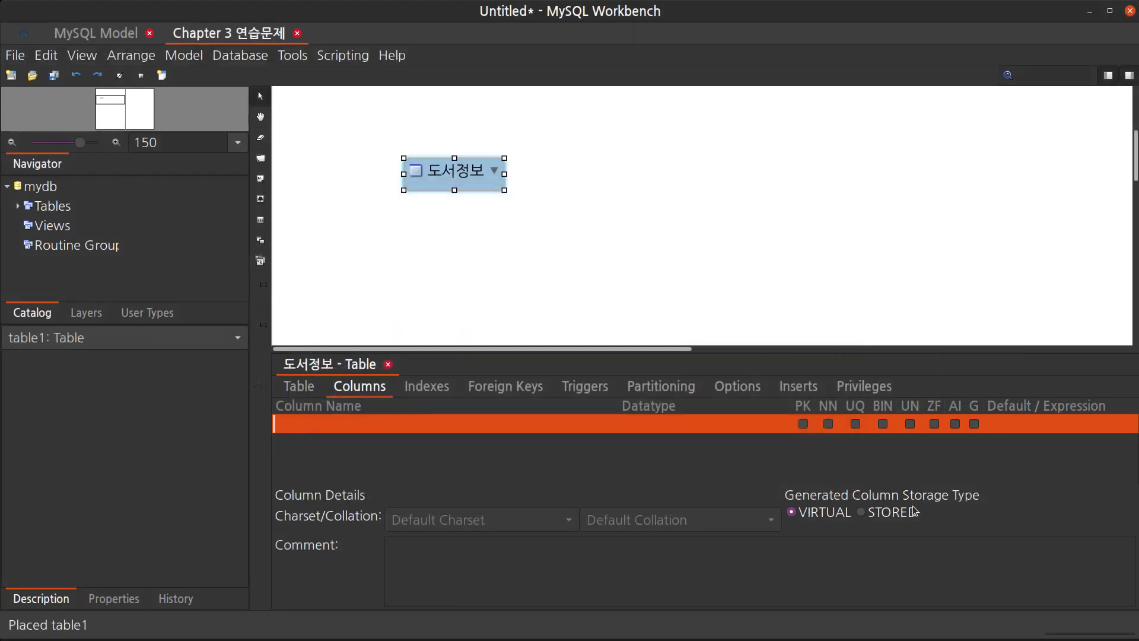
# Add a primary key column to 도서정보 and rename it to 도서번호
pyautogui.doubleClick(362, 424)
pyautogui.click(364, 423)
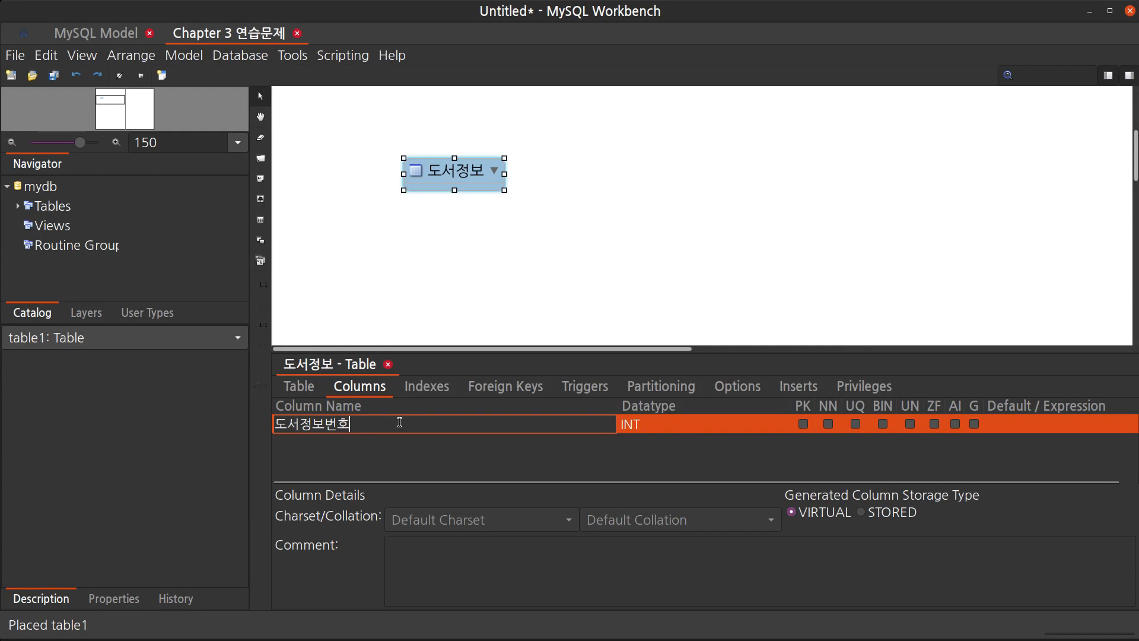
pyautogui.click(372, 444)
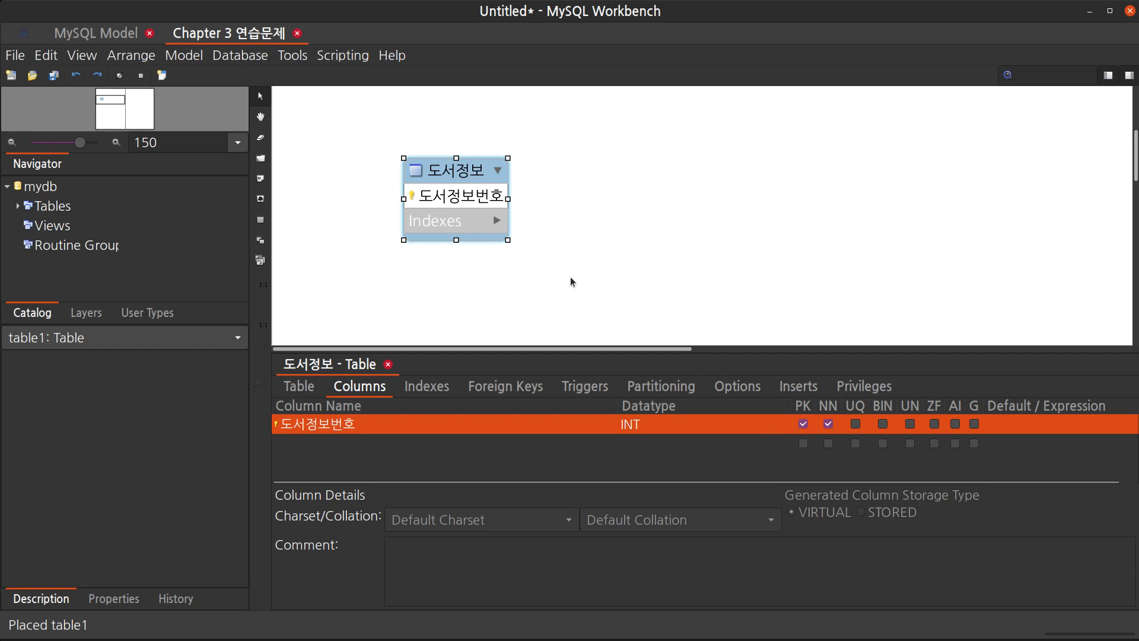
pyautogui.moveTo(414, 199)
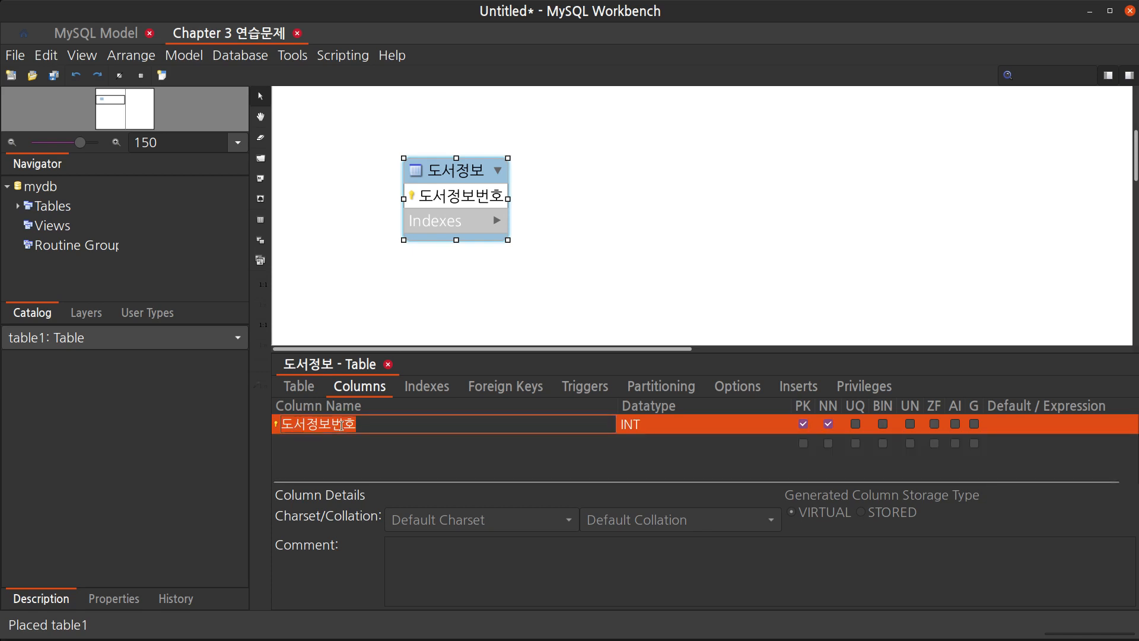
pyautogui.press('Right')
pyautogui.press('Left')
pyautogui.press('Left')
pyautogui.hotkey('shift', 'Left')
pyautogui.hotkey('shift', 'Left')
pyautogui.press('BackSpace')
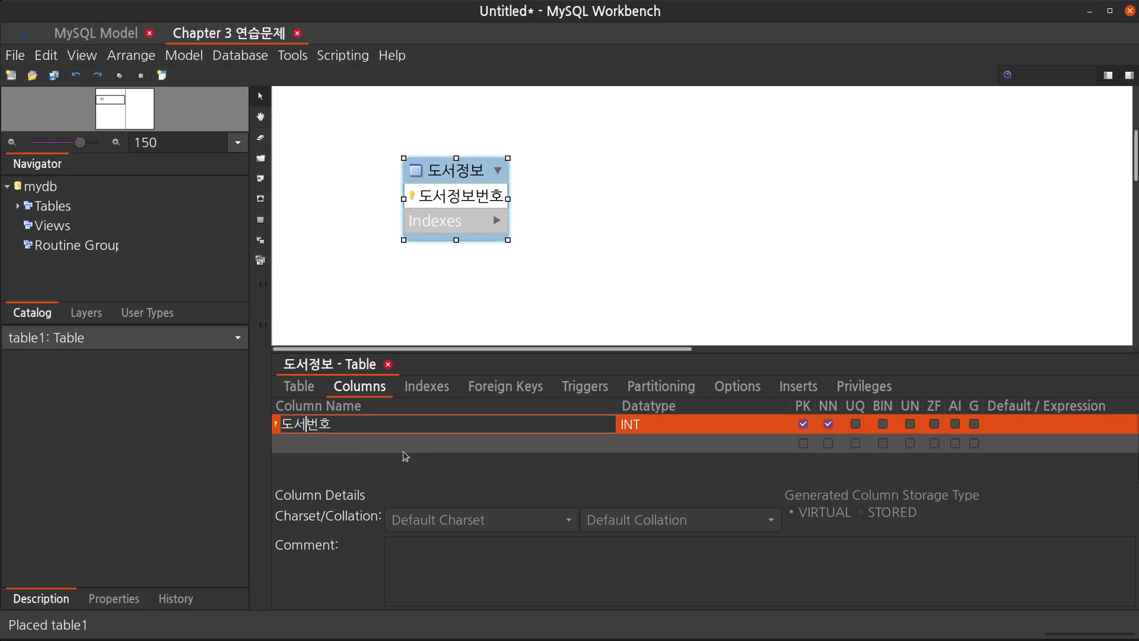
pyautogui.press('Return')
# Add the columns 도서명, 저자 and 구입년도 below 도서번호
pyautogui.click(404, 452)
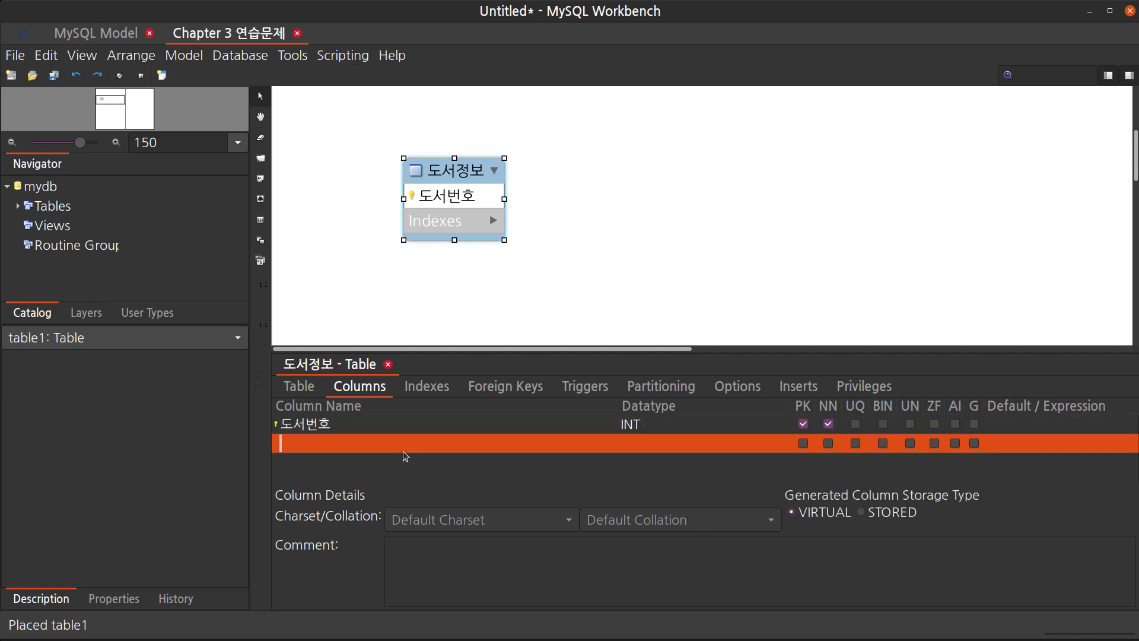
pyautogui.write('도서명')
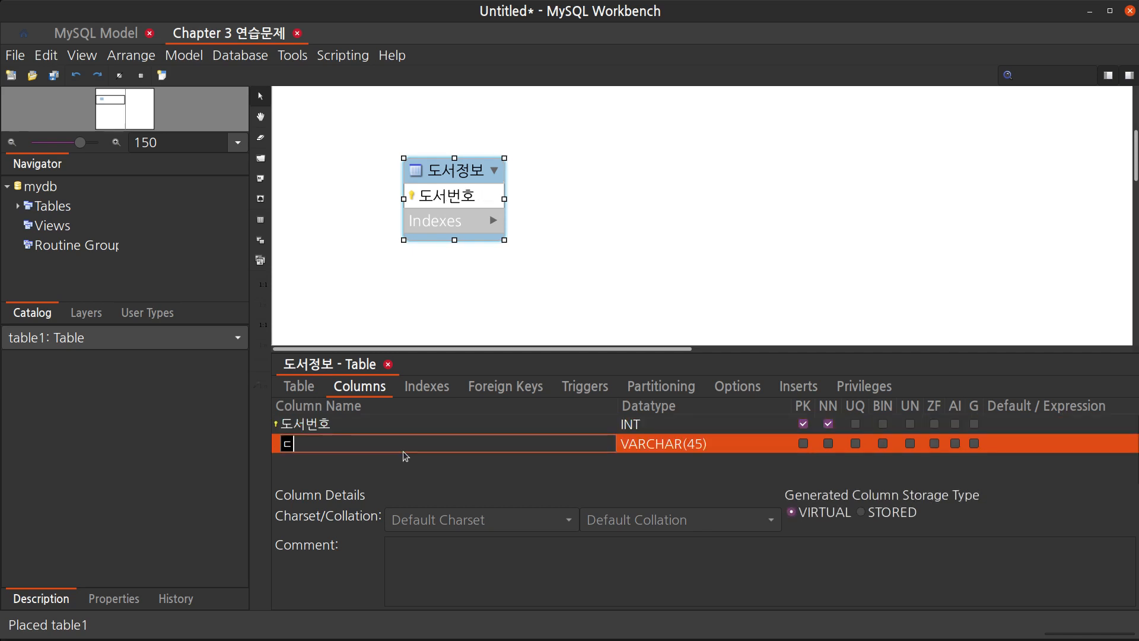
pyautogui.press('Return')
pyautogui.click(405, 456)
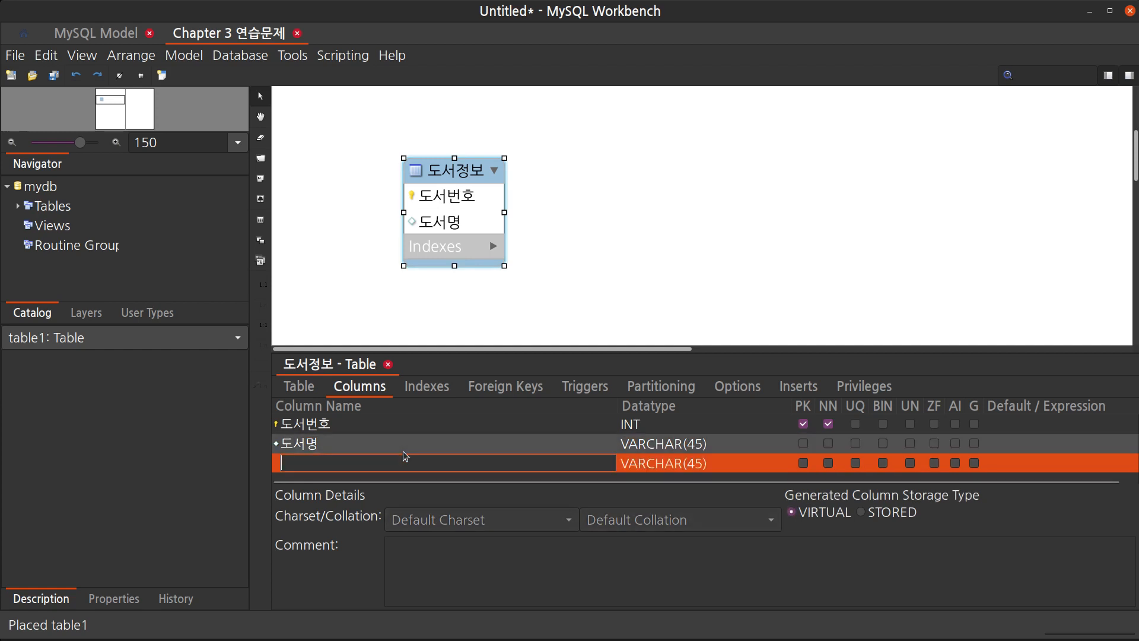
pyautogui.write('저자')
pyautogui.press('Return')
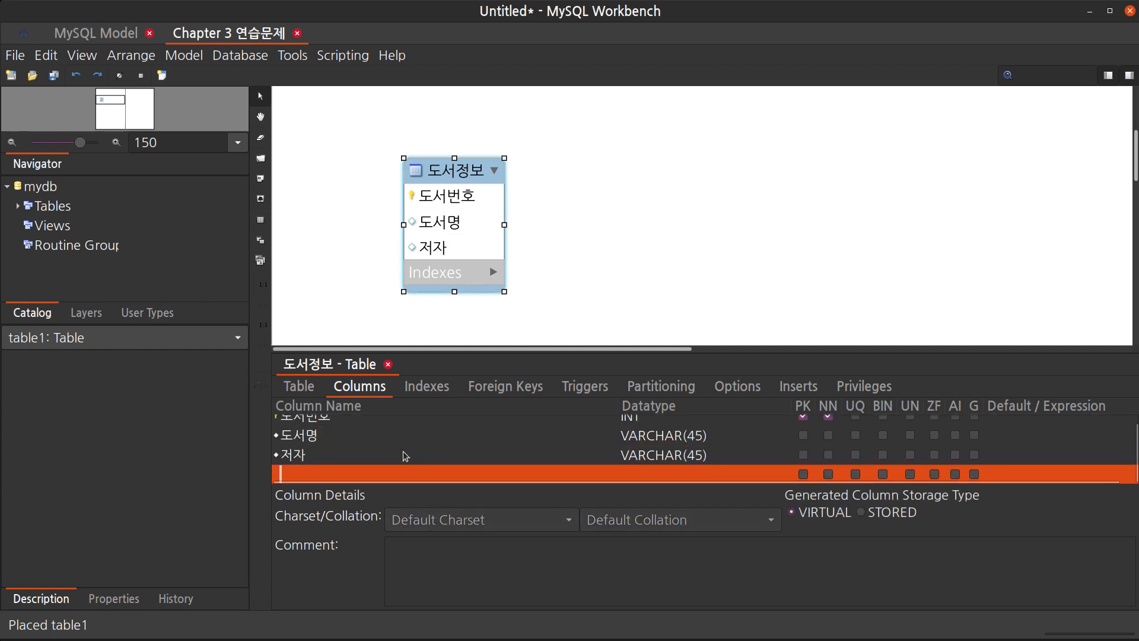
pyautogui.write('구입ㄴ')
pyautogui.write('년도')
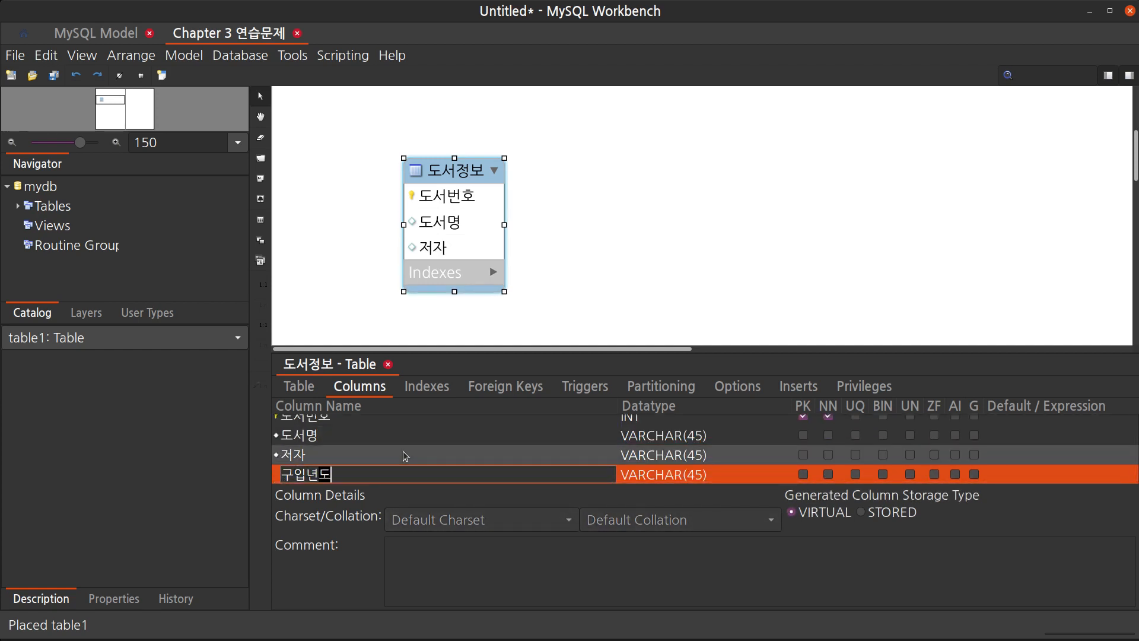
pyautogui.press('Return')
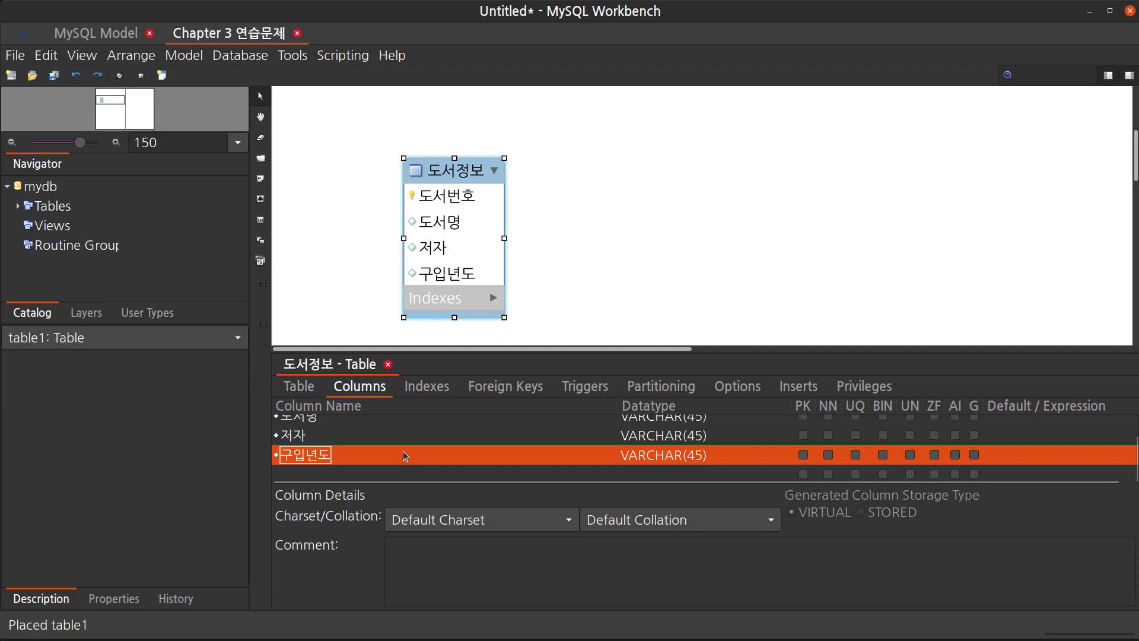
# Reposition the 도서정보 table near the top-left corner of the diagram
pyautogui.click(623, 223)
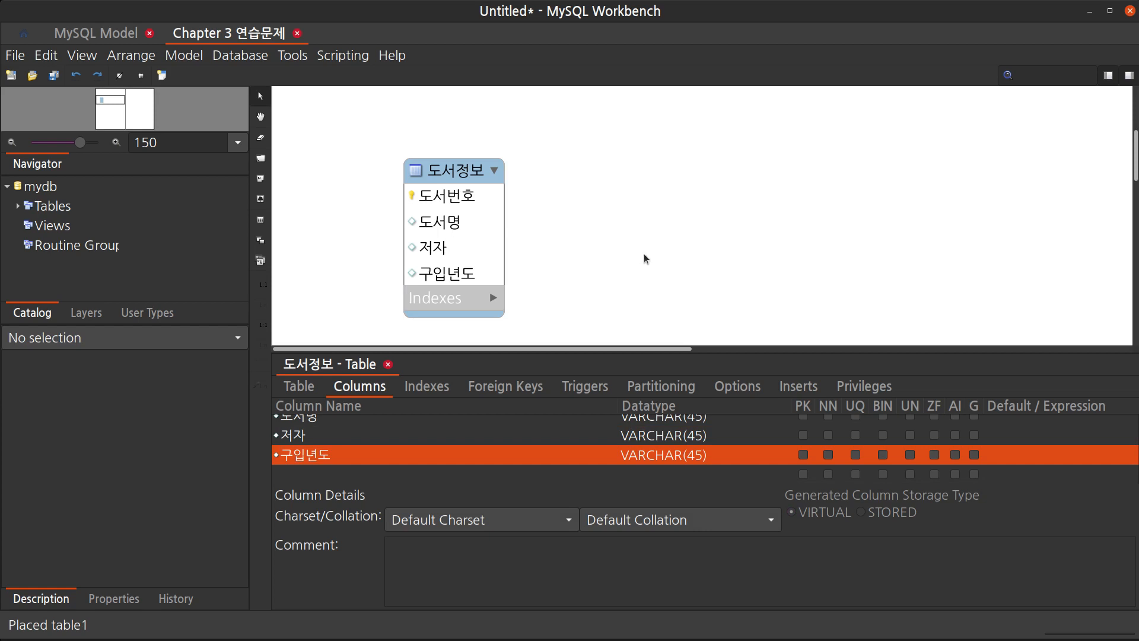
pyautogui.moveTo(460, 177); pyautogui.dragTo(451, 163)
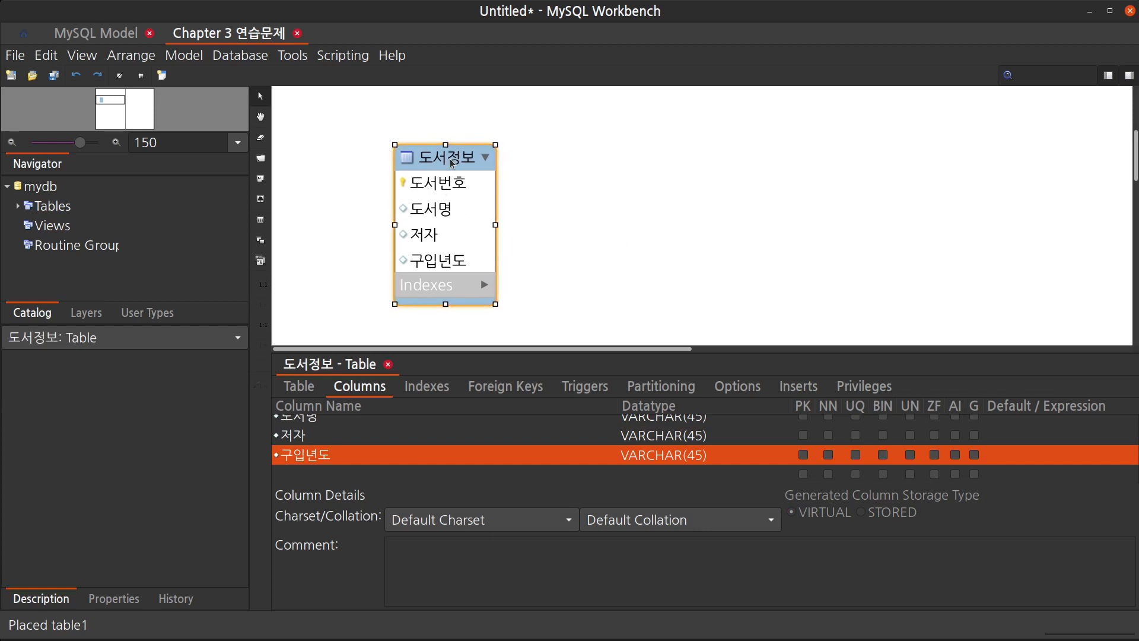
pyautogui.moveTo(771, 354); pyautogui.dragTo(774, 425)
pyautogui.click(632, 305)
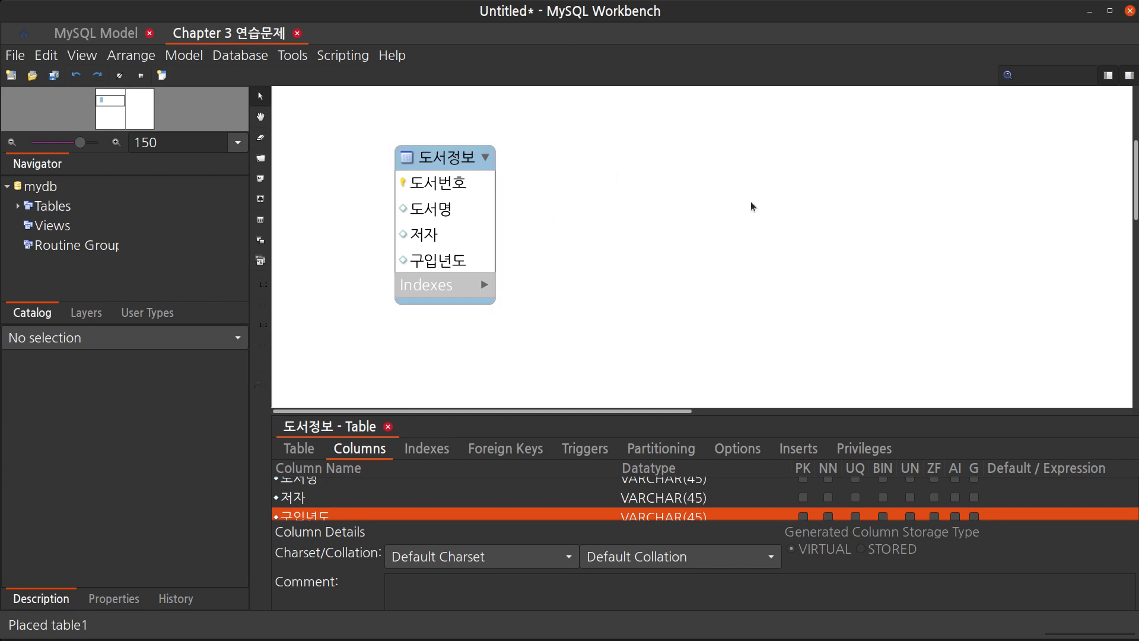
pyautogui.scroll(3, 743, 211)
pyautogui.moveTo(446, 343); pyautogui.dragTo(428, 162)
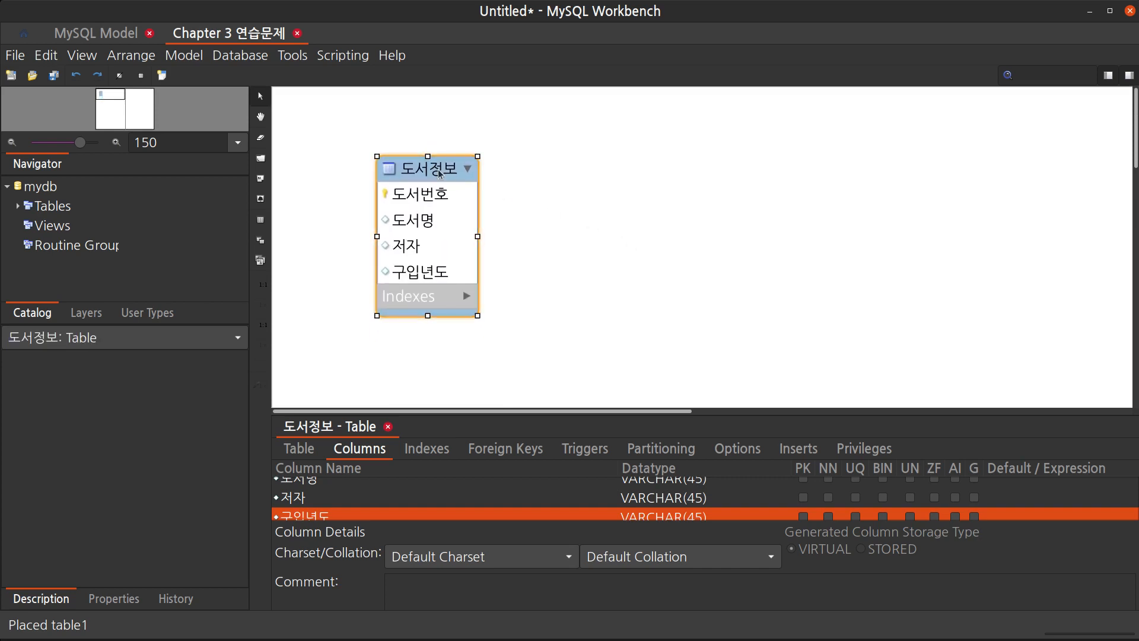
pyautogui.moveTo(479, 197); pyautogui.dragTo(483, 193)
pyautogui.click(541, 206)
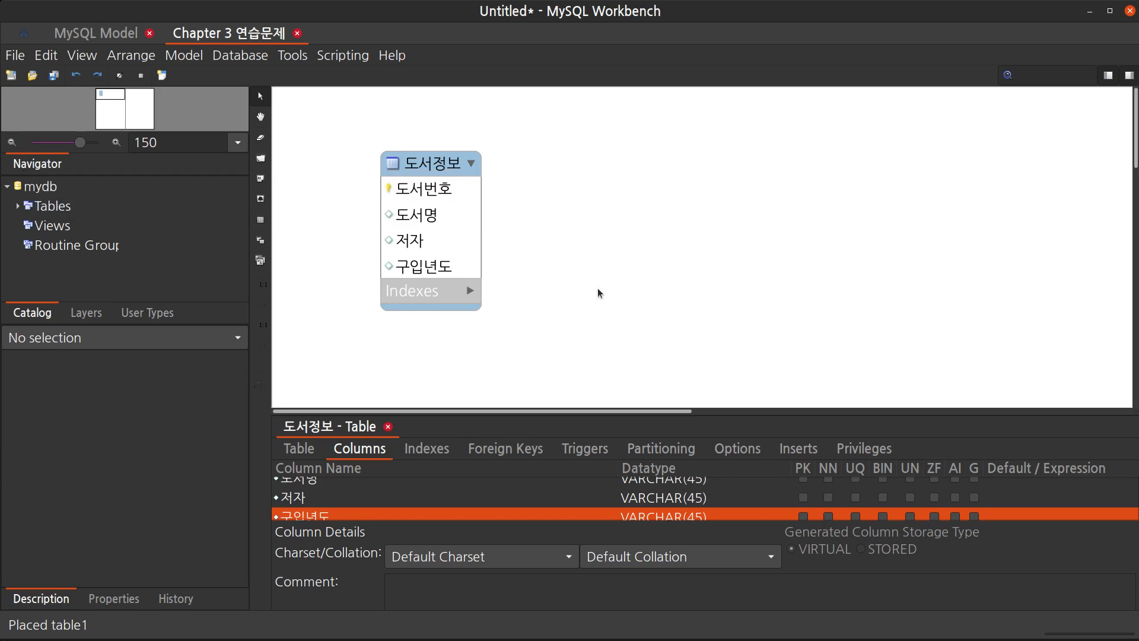
# Draw a new layer enclosing the 도서정보 table and name it 연습문제 3
pyautogui.press('l')
pyautogui.moveTo(341, 148); pyautogui.dragTo(770, 359)
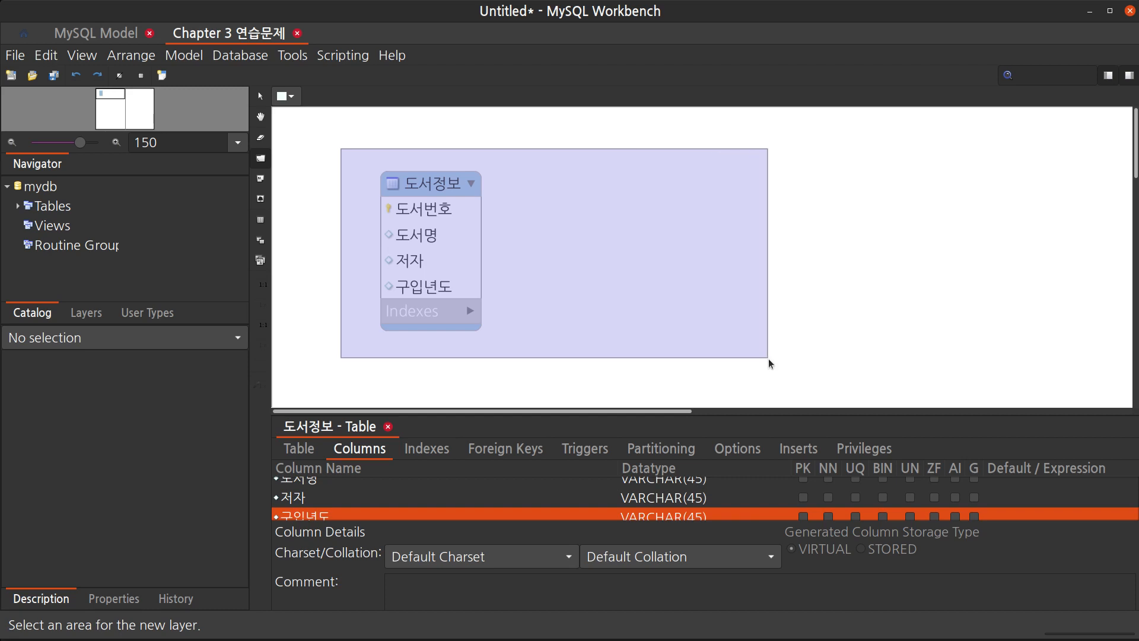
pyautogui.click(383, 138)
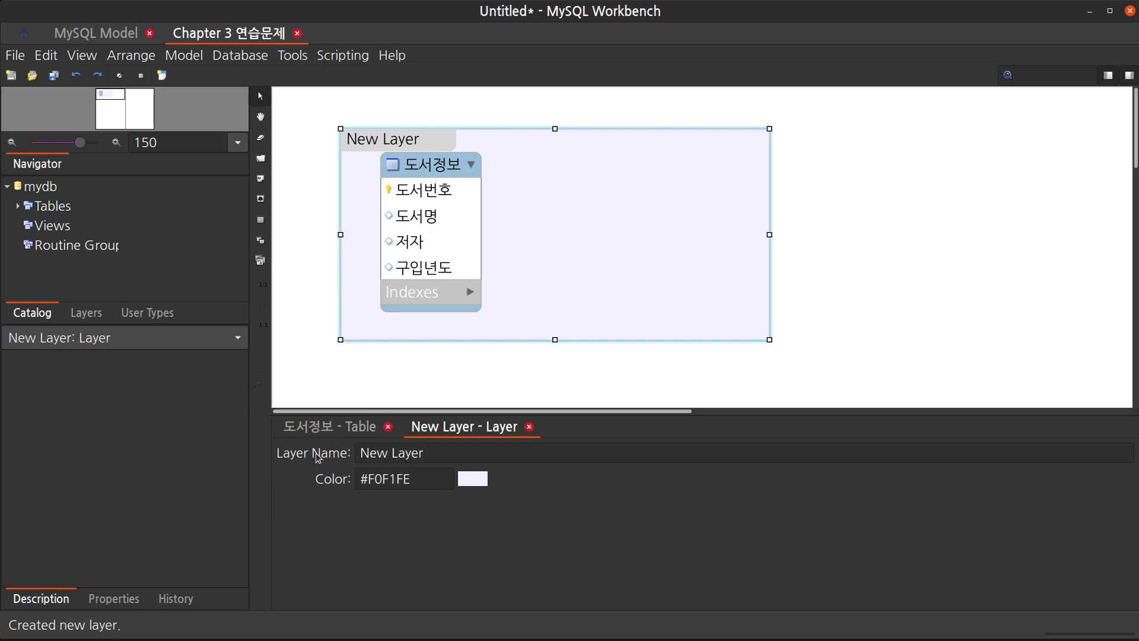
pyautogui.moveTo(434, 455); pyautogui.dragTo(330, 434)
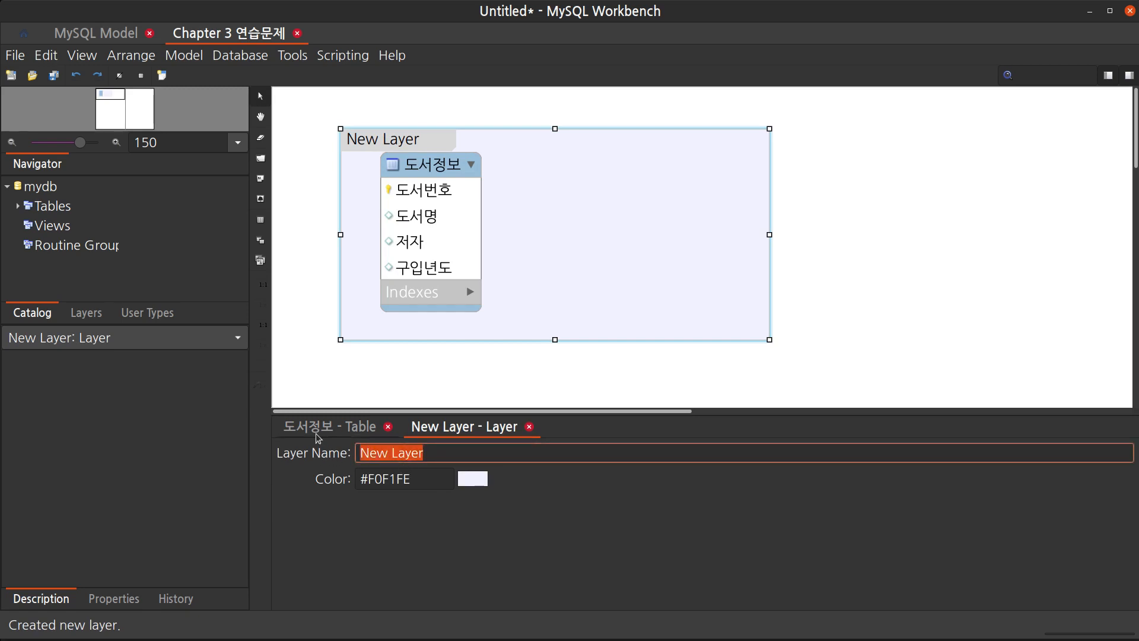
pyautogui.write('dus')
pyautogui.press('BackSpace')
pyautogui.press('BackSpace')
pyautogui.press('BackSpace')
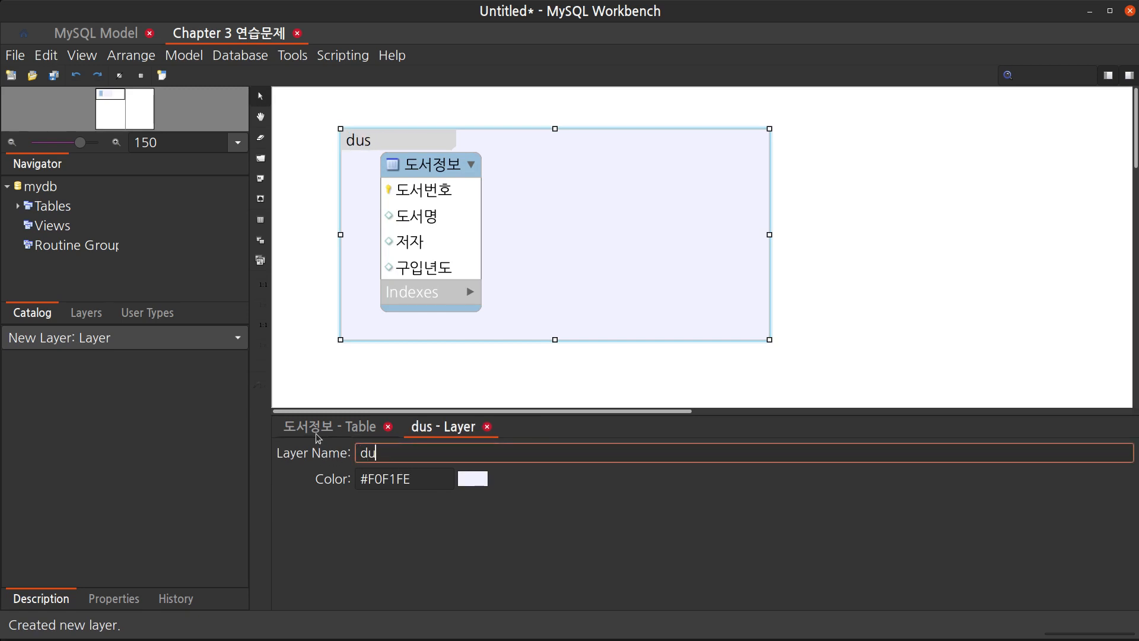
pyautogui.write('연습문제')
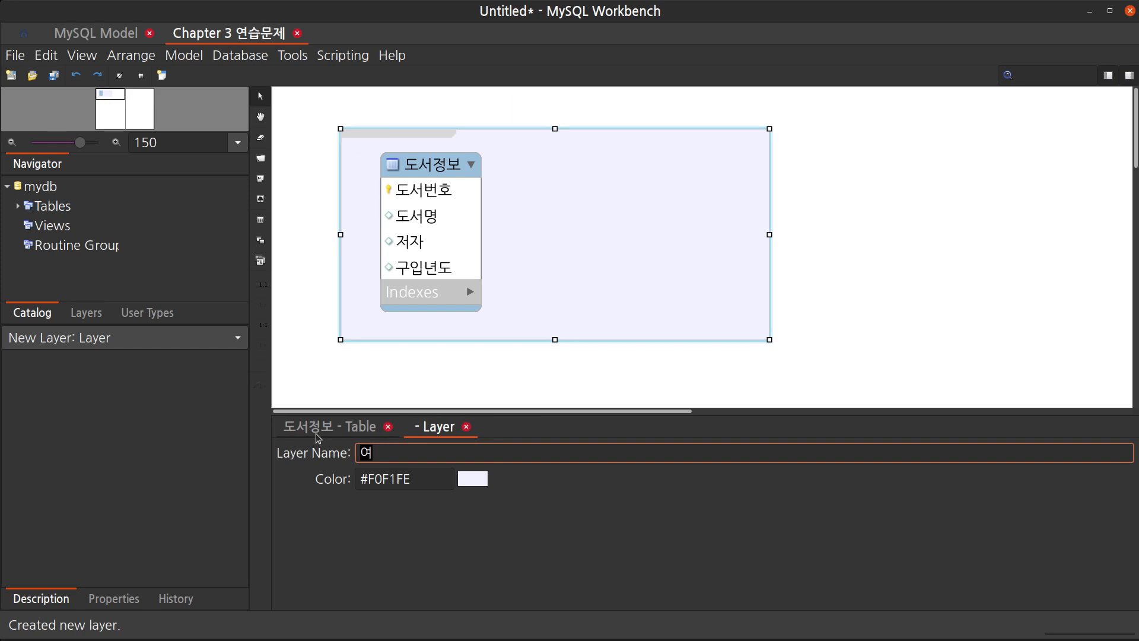
pyautogui.write(' 3')
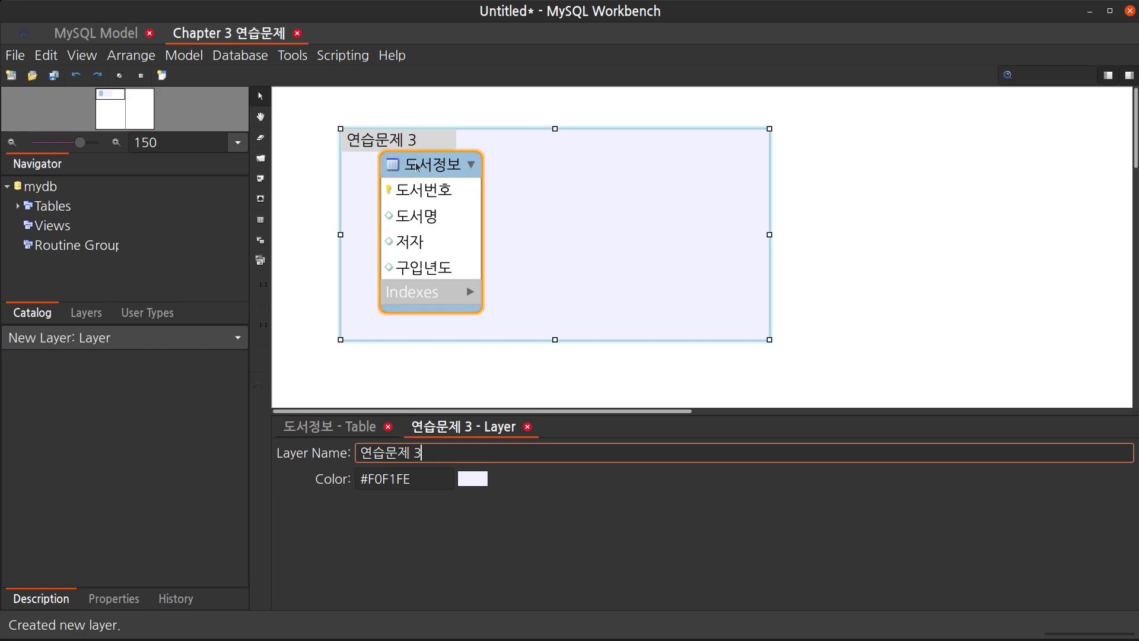
# Nudge the 도서정보 table slightly down inside the layer
pyautogui.click(435, 165)
pyautogui.moveTo(435, 164); pyautogui.dragTo(434, 173)
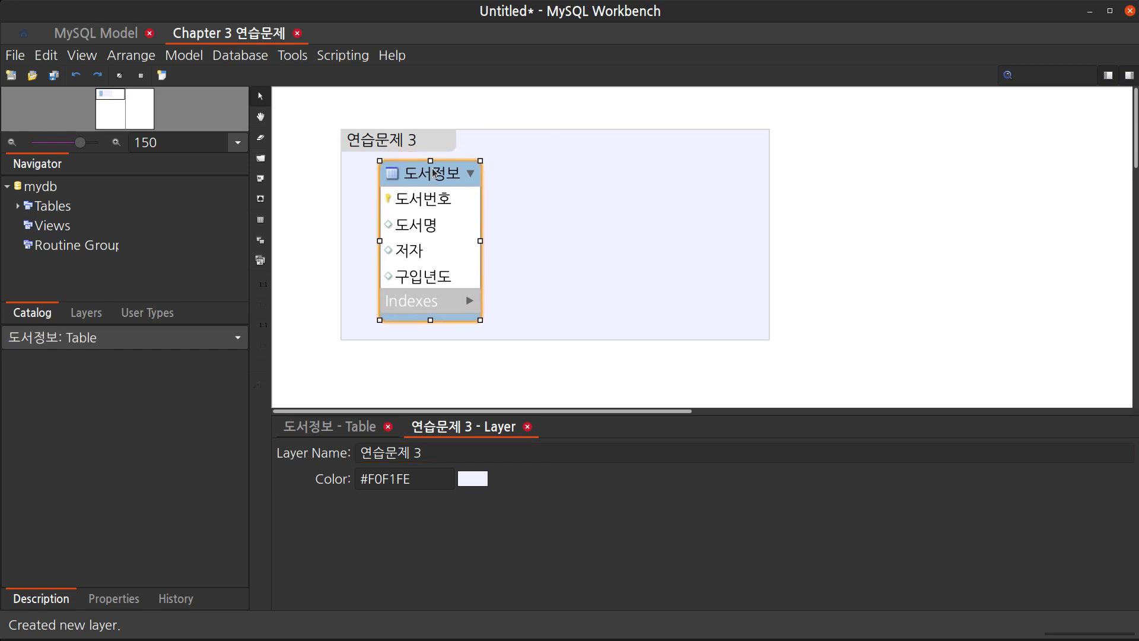
pyautogui.click(568, 383)
pyautogui.click(731, 411)
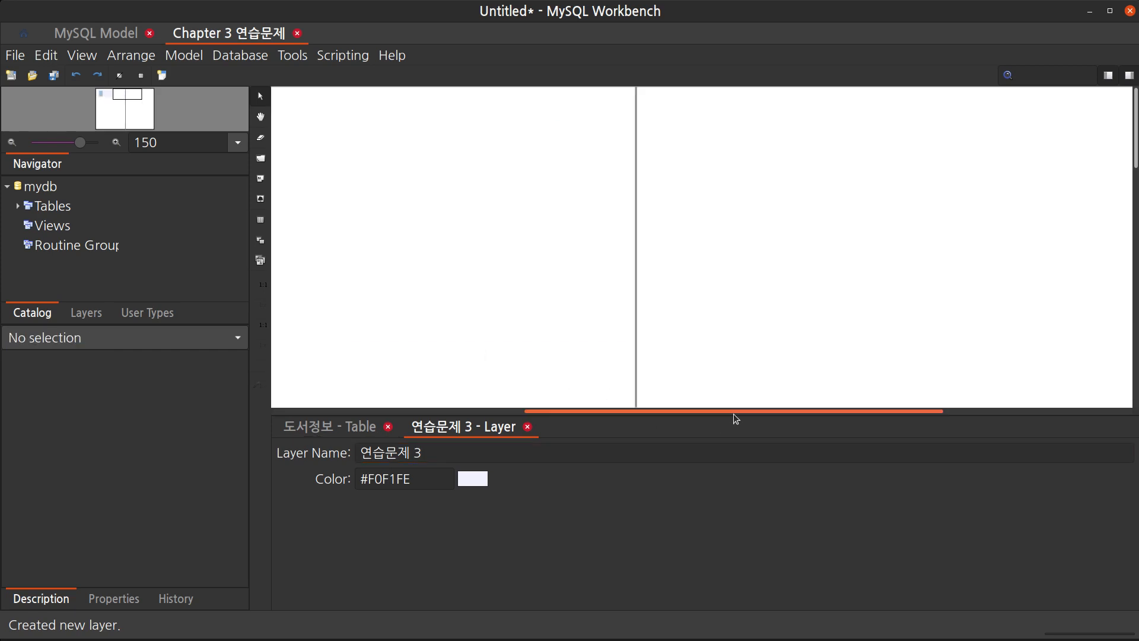
pyautogui.moveTo(582, 411); pyautogui.dragTo(316, 411)
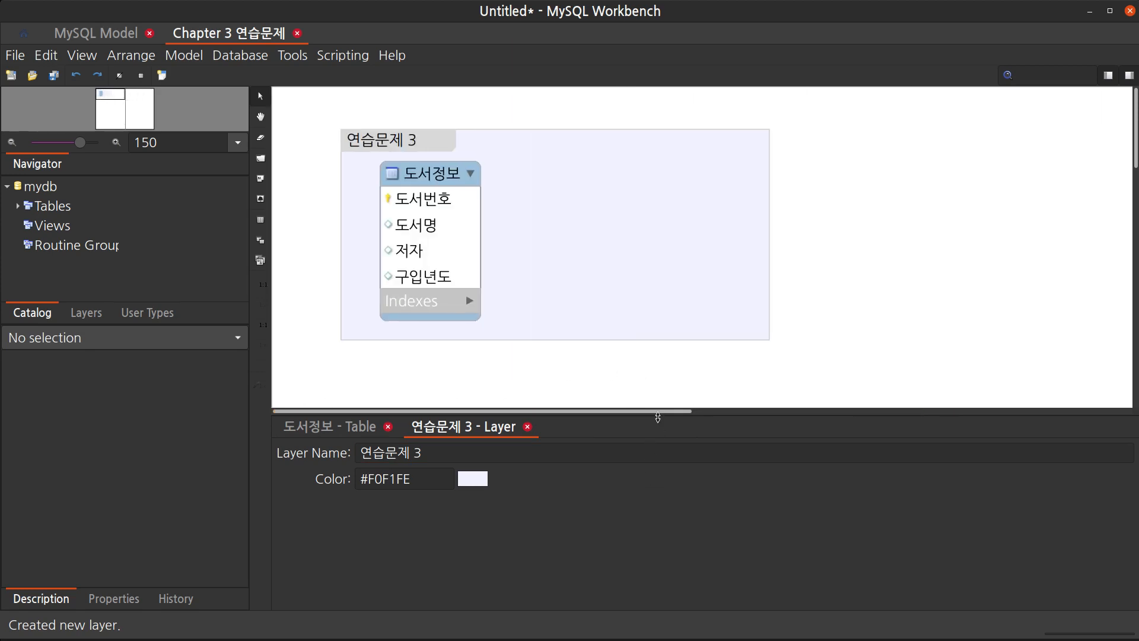
# Place a new table in the diagram below the 연습문제 3 layer
pyautogui.moveTo(657, 417); pyautogui.dragTo(659, 512)
pyautogui.scroll(-2, 741, 409)
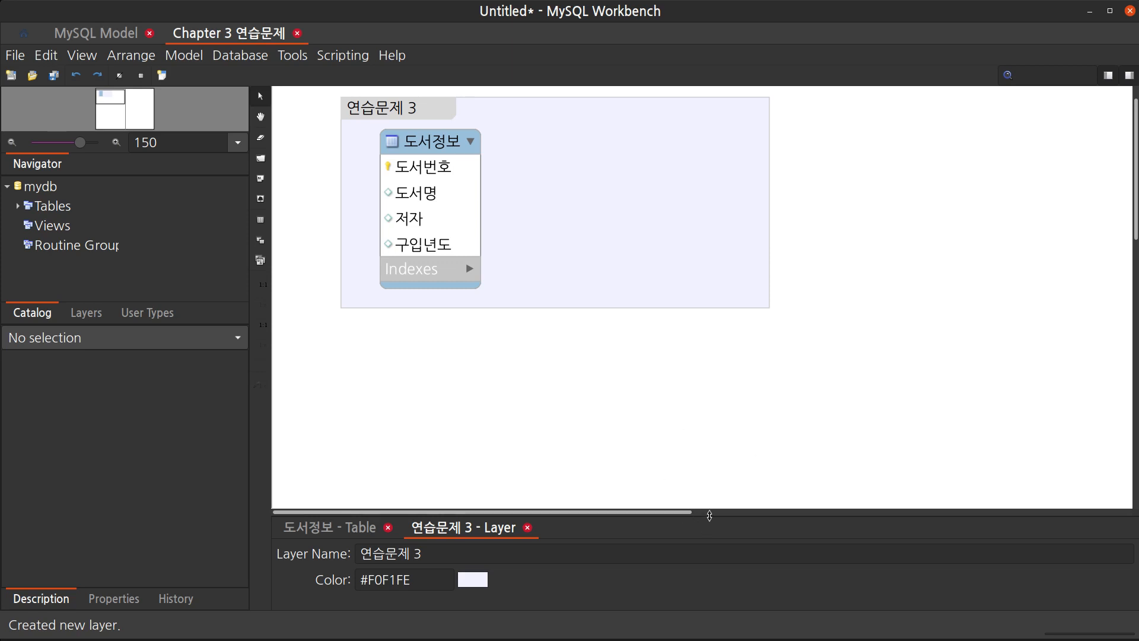
pyautogui.click(712, 511)
pyautogui.moveTo(670, 511); pyautogui.dragTo(420, 490)
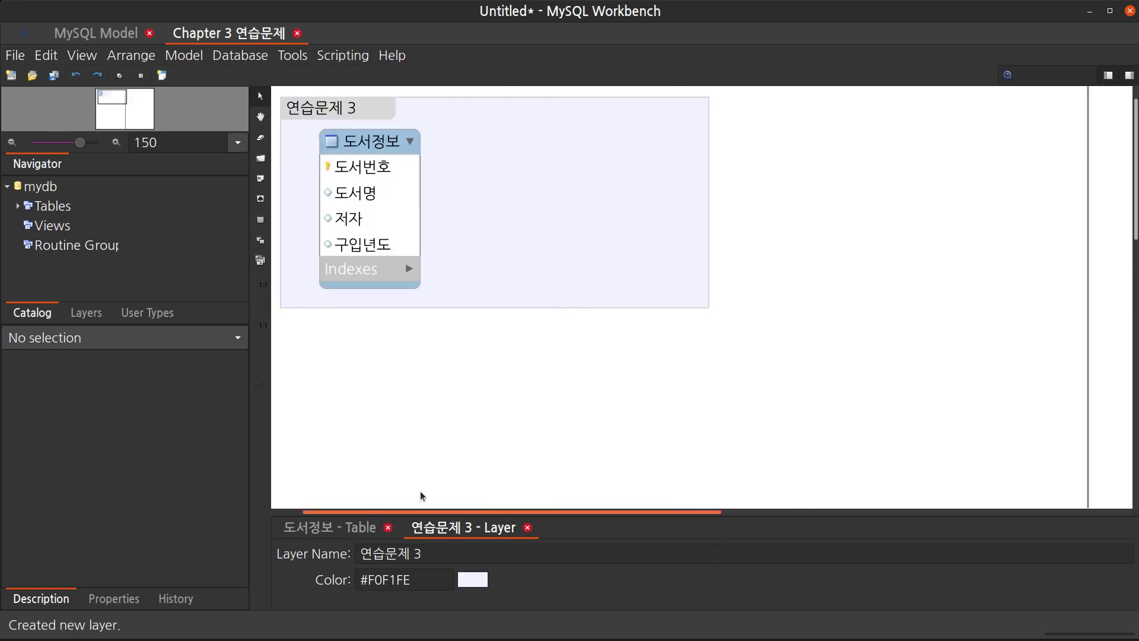
pyautogui.scroll(-5, 574, 286)
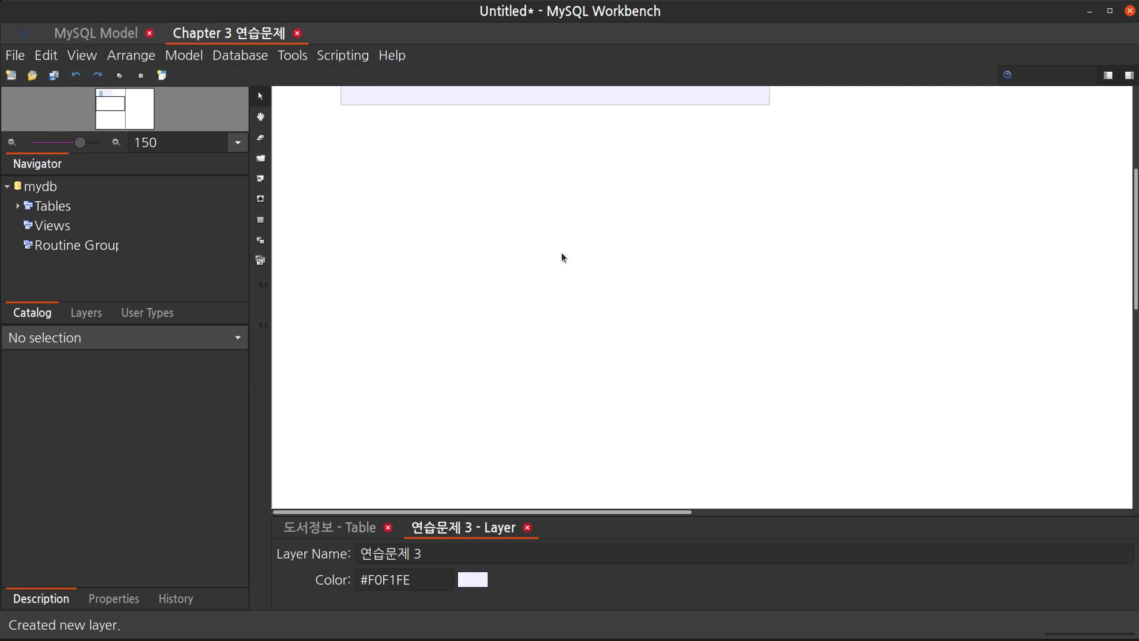
pyautogui.press('t')
pyautogui.click(430, 205)
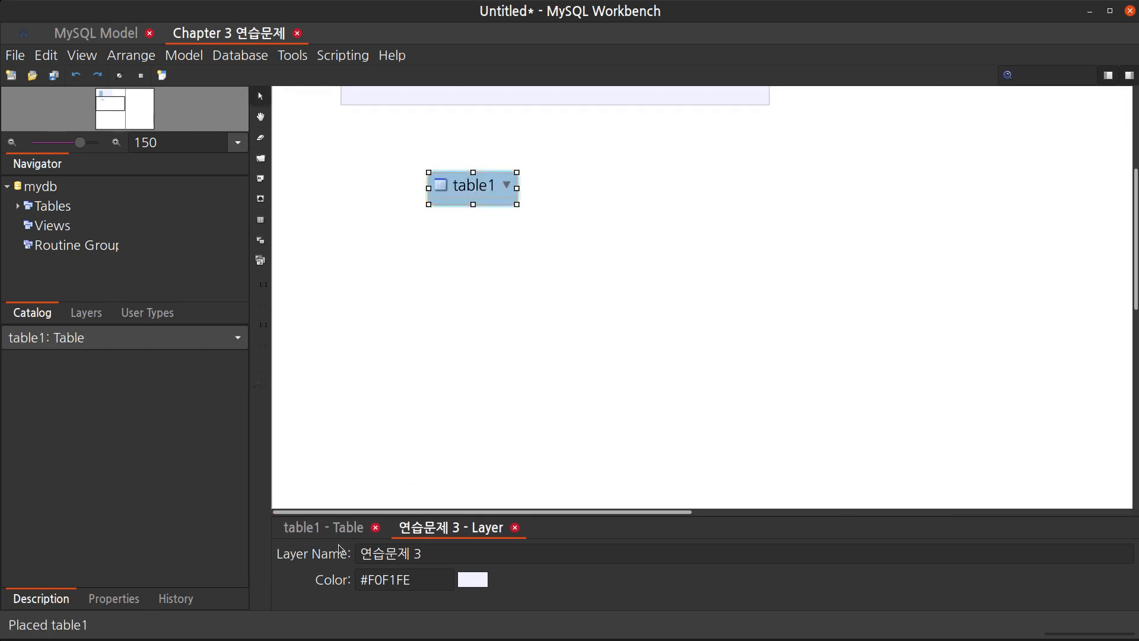
pyautogui.click(442, 556)
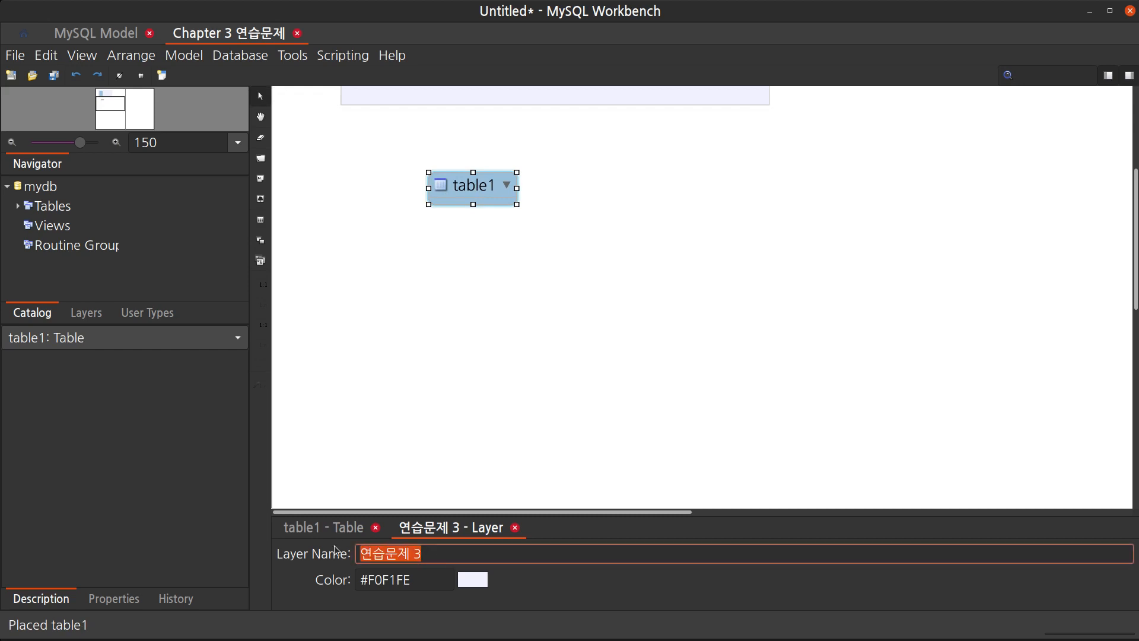
pyautogui.write('ㅁ명험')
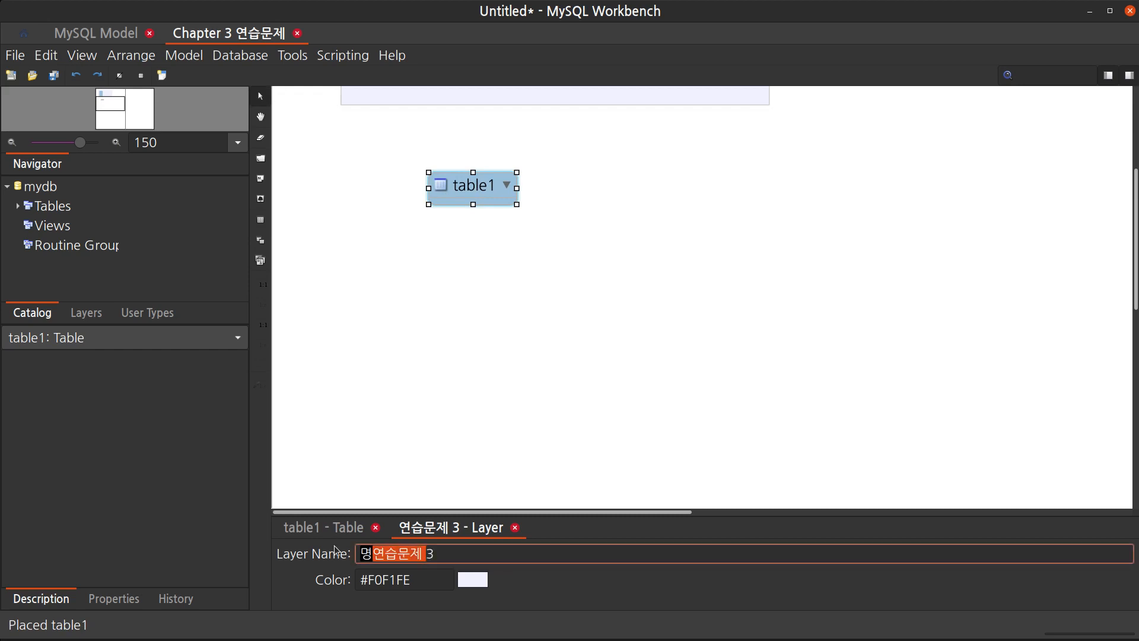
pyautogui.press('Return')
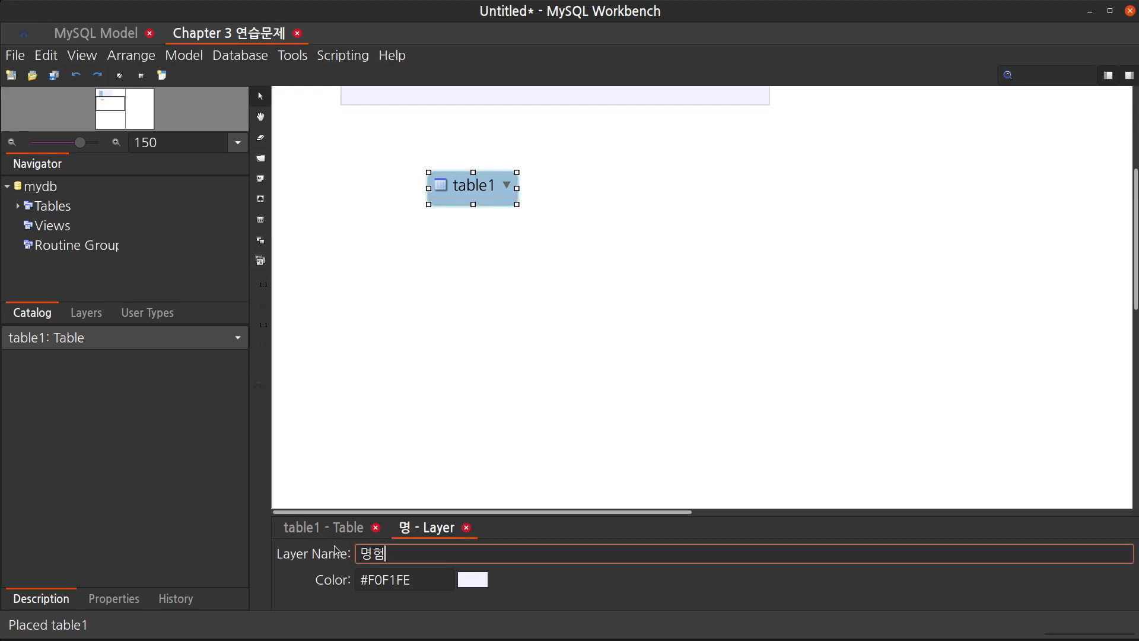
pyautogui.press('BackSpace')
pyautogui.press('BackSpace')
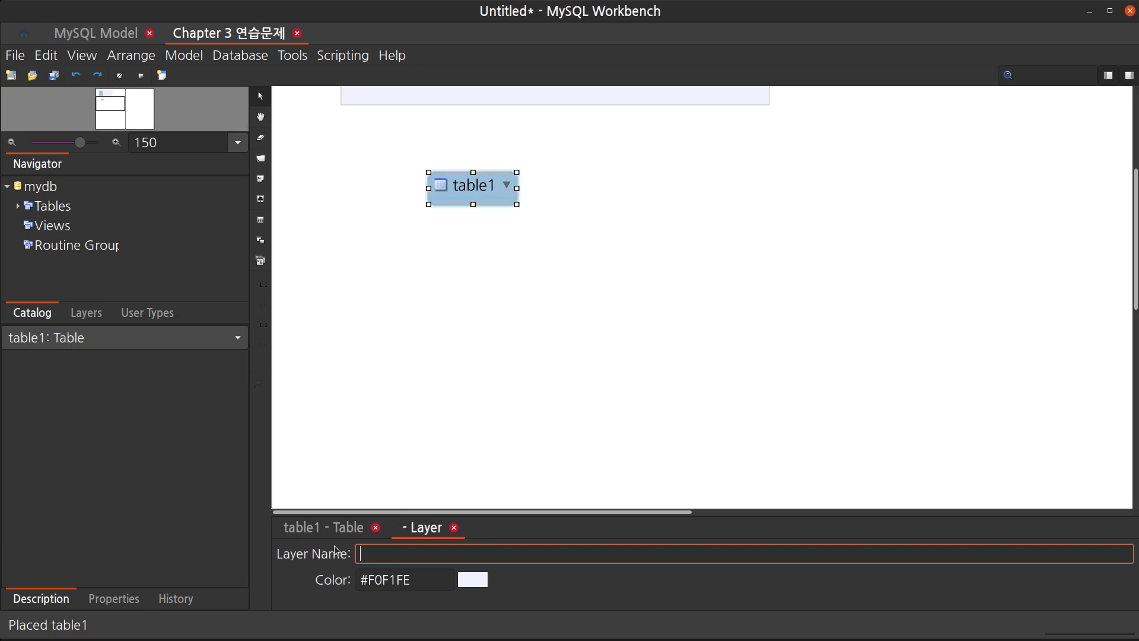
# Restore the layer's name to 연습문제 3
pyautogui.click(327, 528)
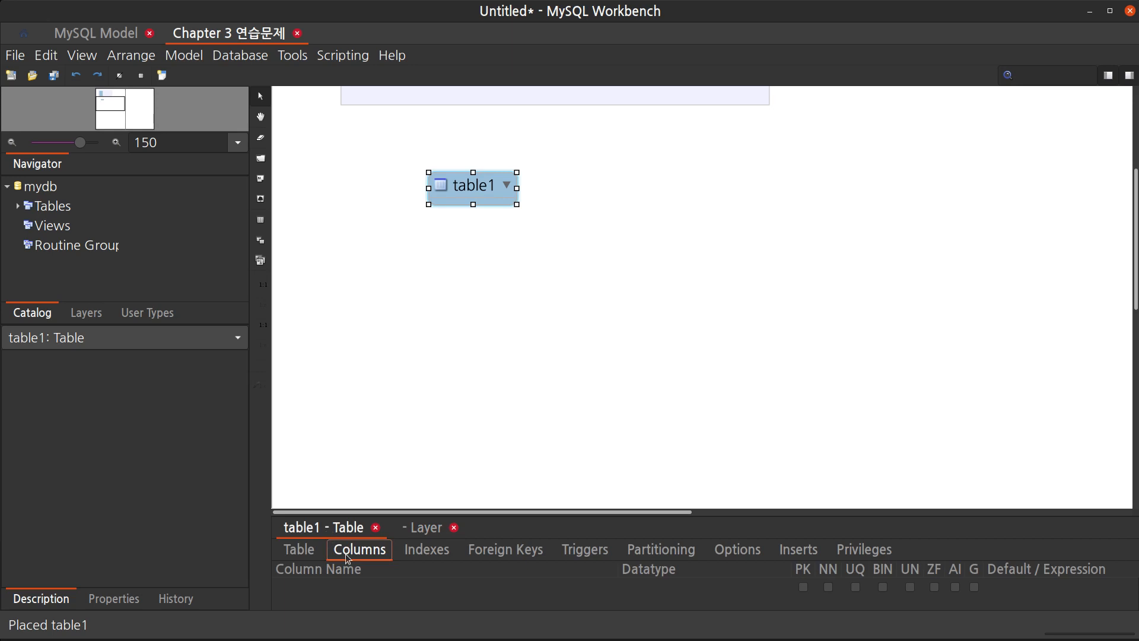
pyautogui.scroll(5, 593, 150)
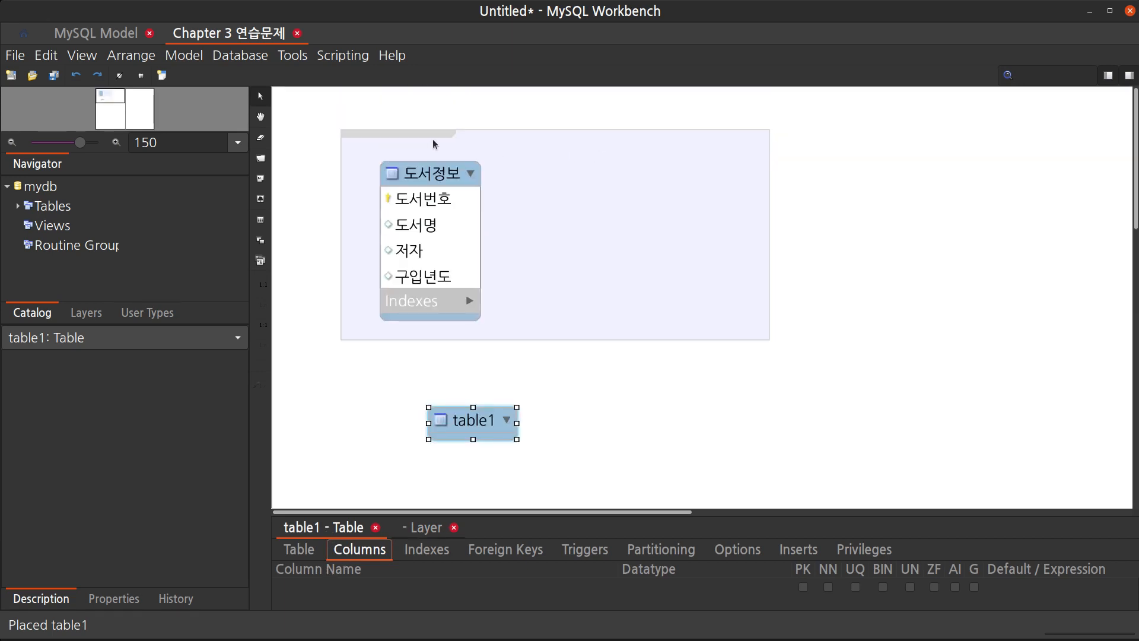
pyautogui.click(425, 136)
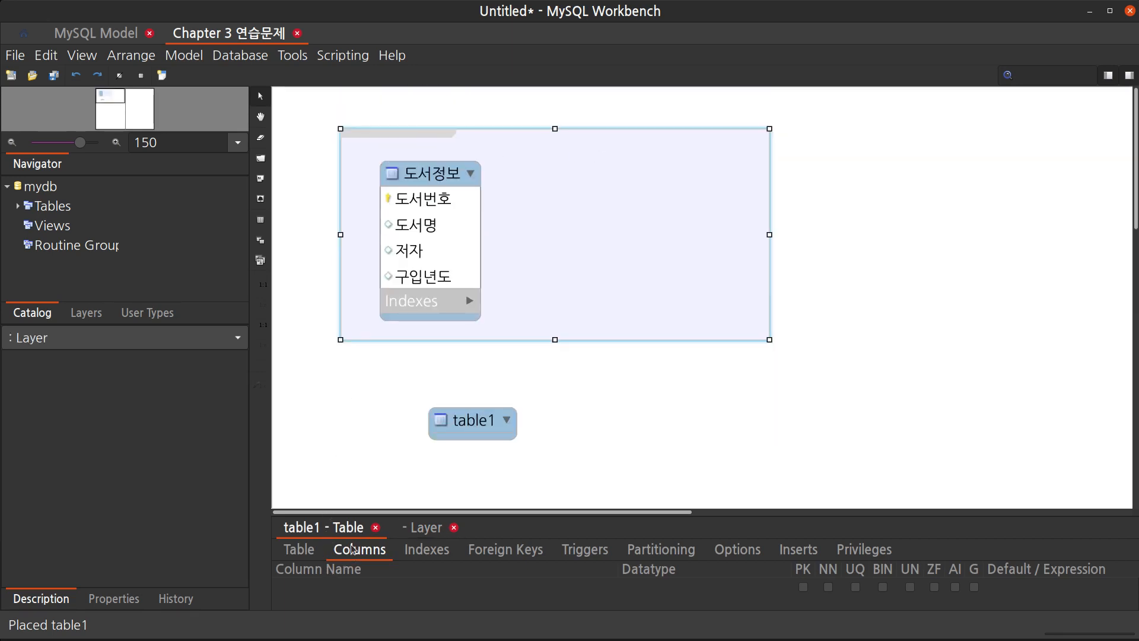
pyautogui.moveTo(367, 516); pyautogui.dragTo(368, 391)
pyautogui.click(418, 404)
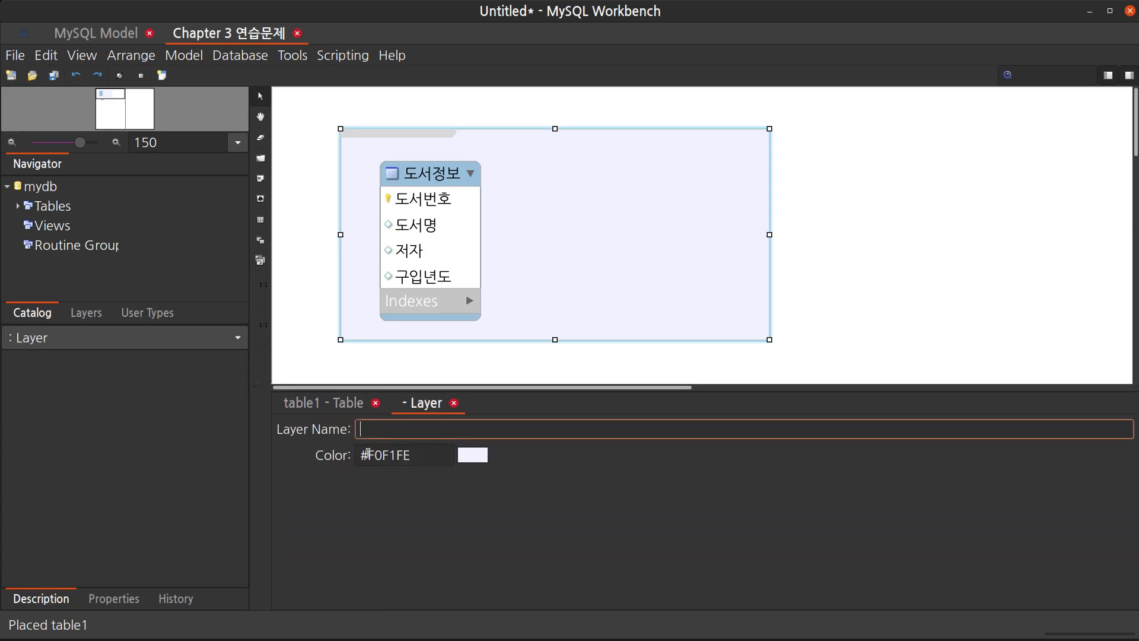
pyautogui.write('연습문제 3')
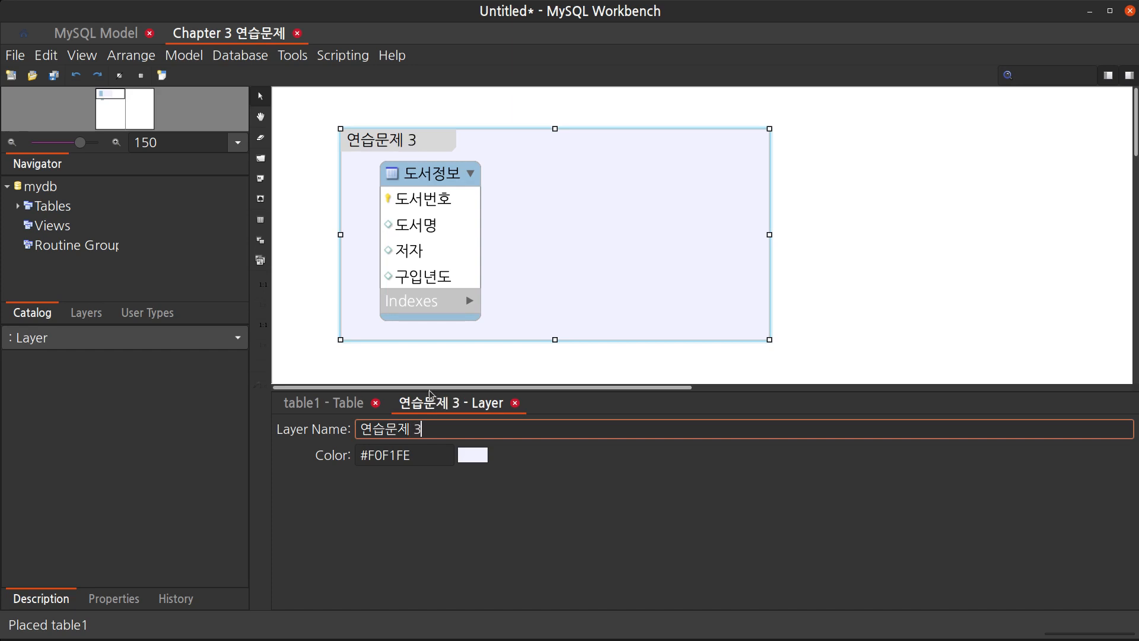
# Rename the new table to 명함
pyautogui.click(450, 356)
pyautogui.scroll(-2, 451, 356)
pyautogui.click(465, 356)
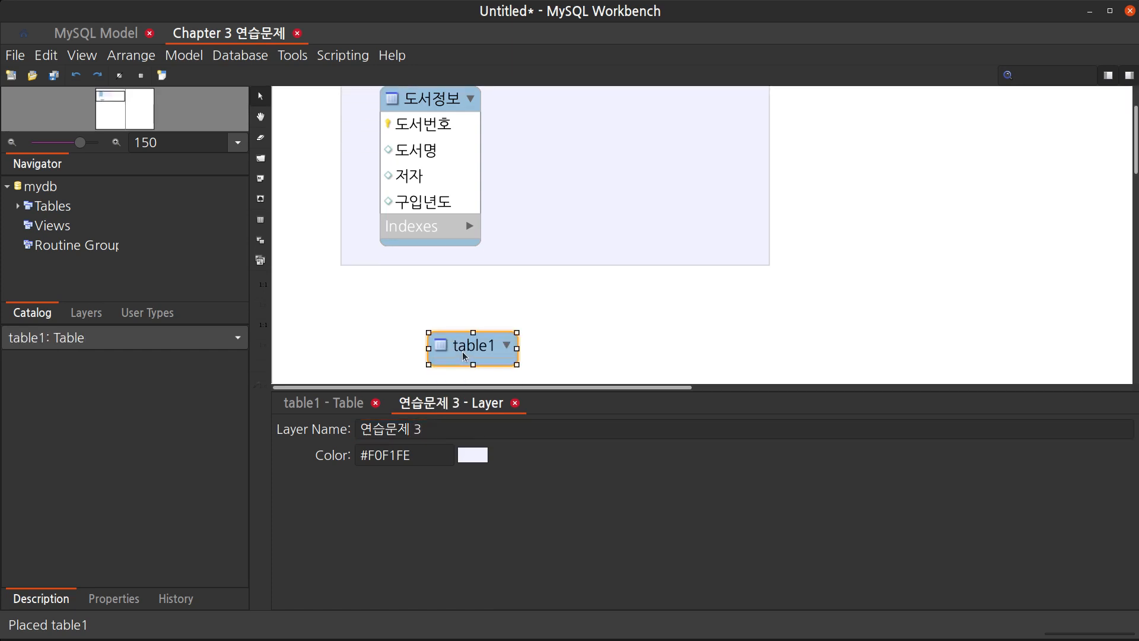
pyautogui.doubleClick(465, 356)
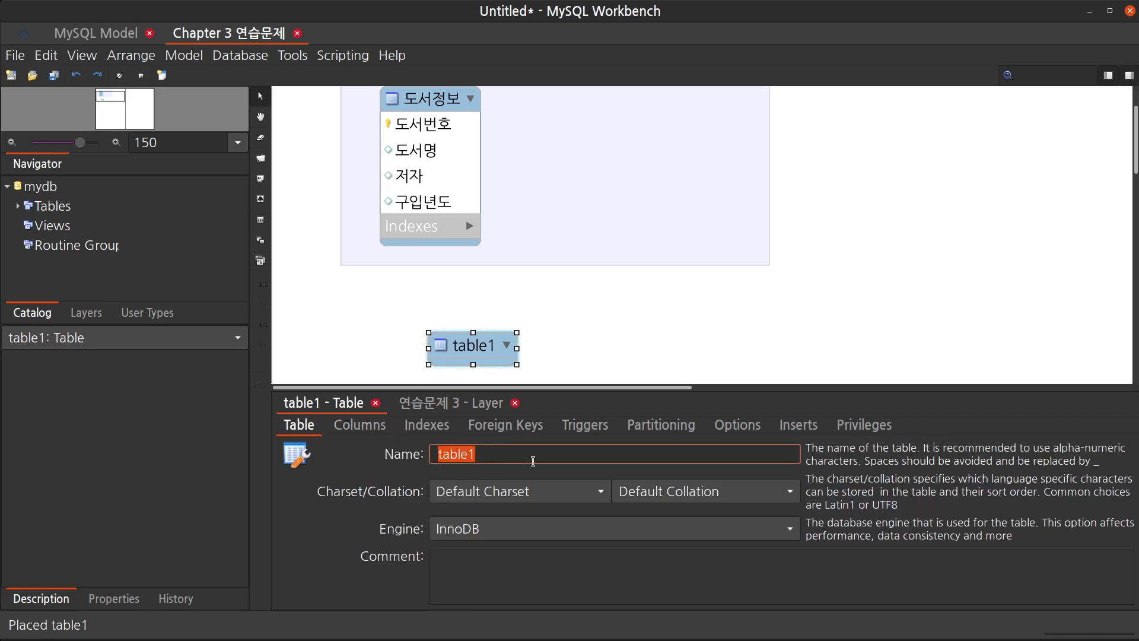
pyautogui.write('명함')
pyautogui.press('Return')
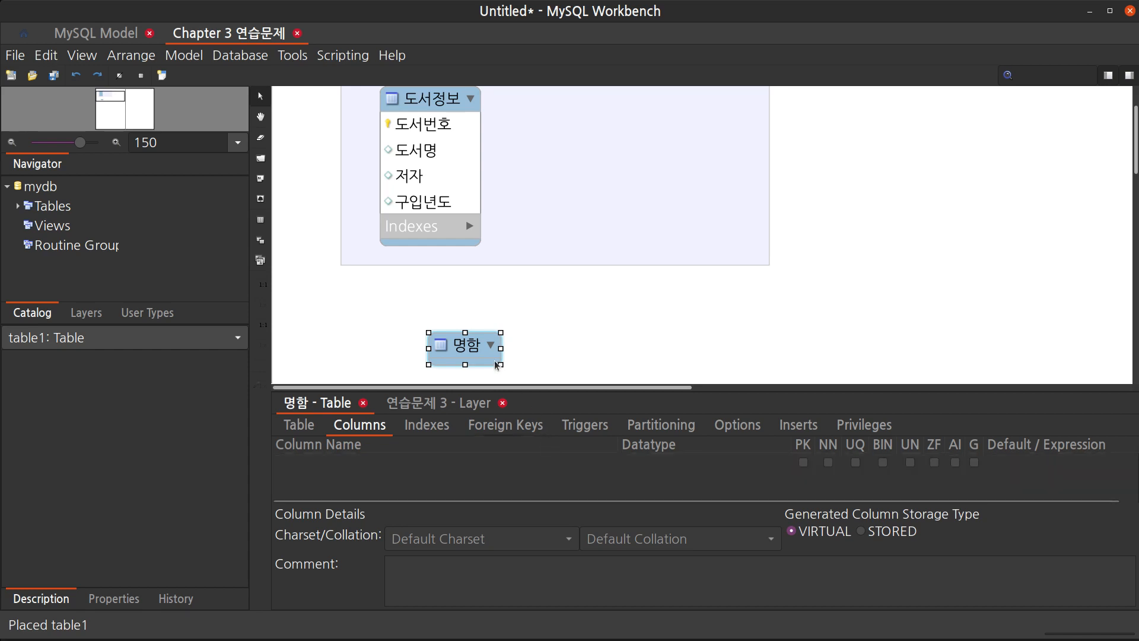
# Move the 명함 table slightly left and add its primary key column 명함번호
pyautogui.moveTo(463, 340)
pyautogui.mouseDown()
pyautogui.moveTo(444, 323)
pyautogui.moveTo(449, 339)
pyautogui.mouseUp()
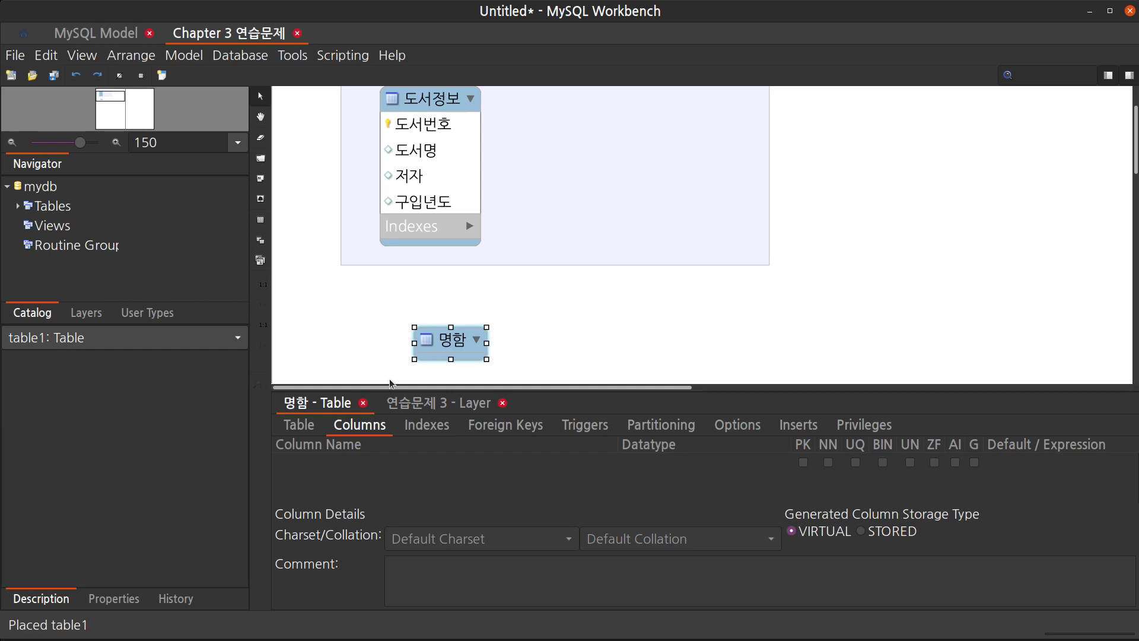
pyautogui.doubleClick(343, 462)
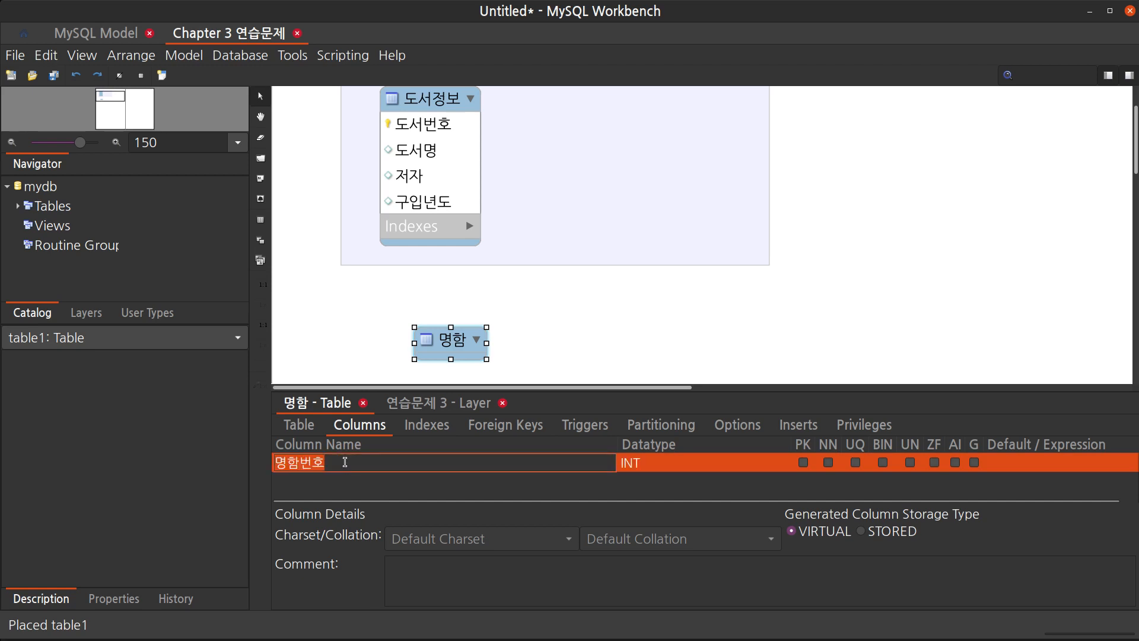
pyautogui.press('Return')
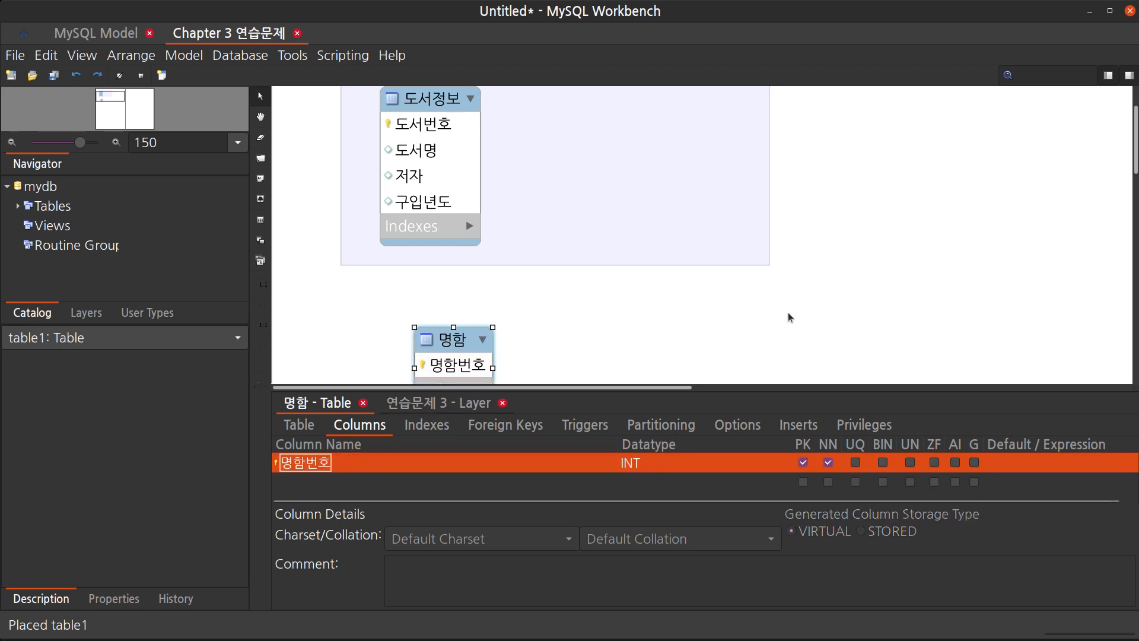
# Add the columns 회사로고, 이름 and 부서 to the 명함 table
pyautogui.scroll(-3, 812, 290)
pyautogui.click(419, 479)
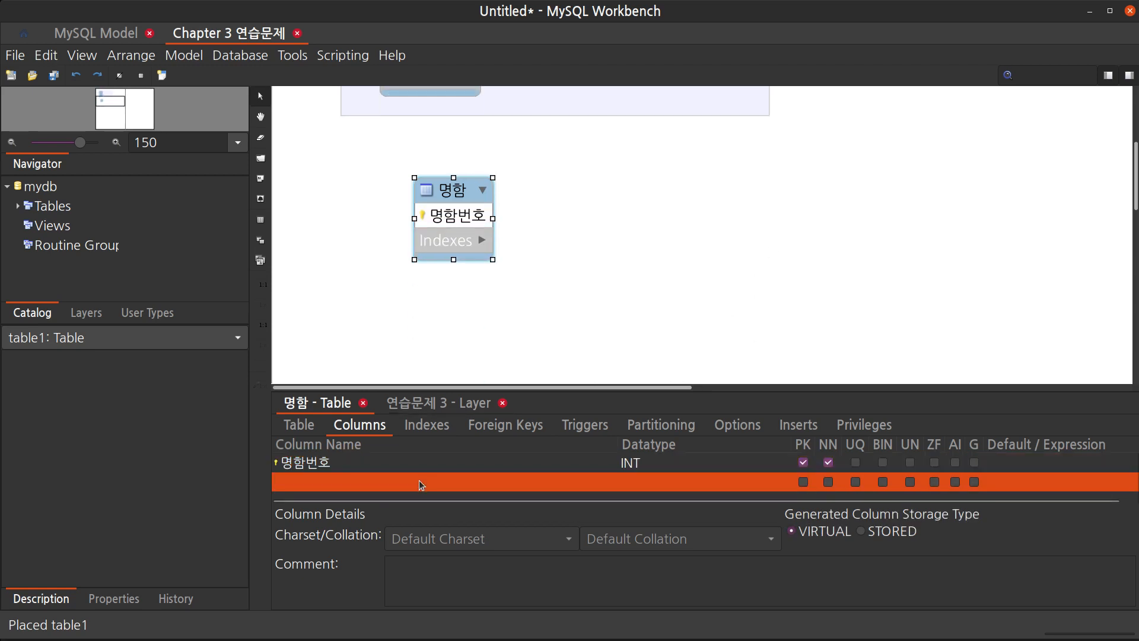
pyautogui.click(419, 479)
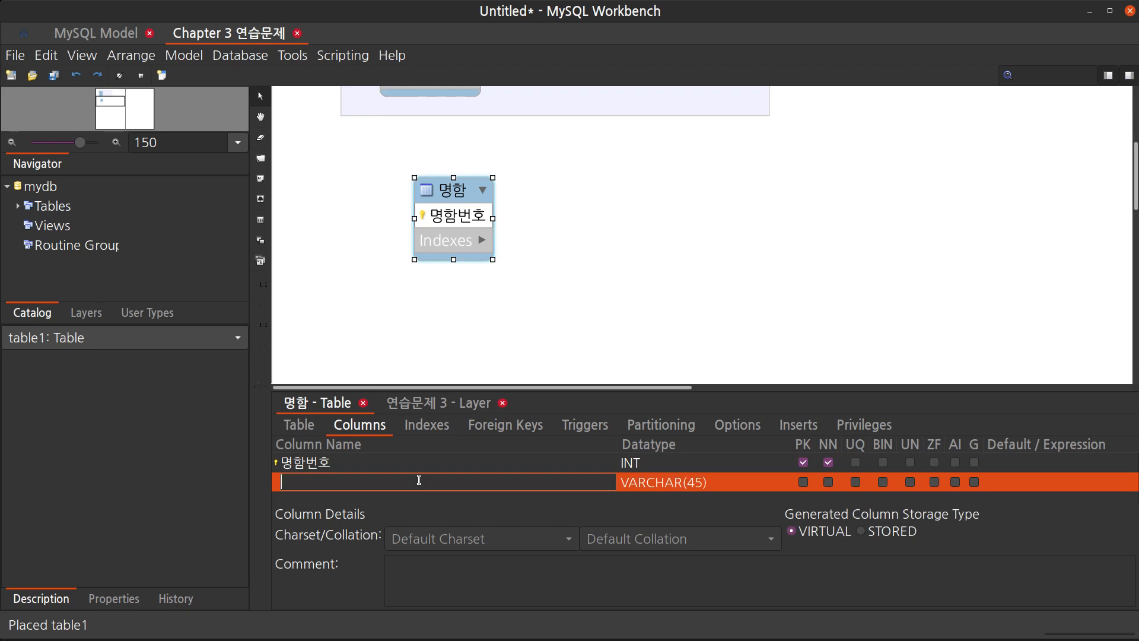
pyautogui.write('ㄹ')
pyautogui.press('BackSpace')
pyautogui.write('회사로고')
pyautogui.press('Return')
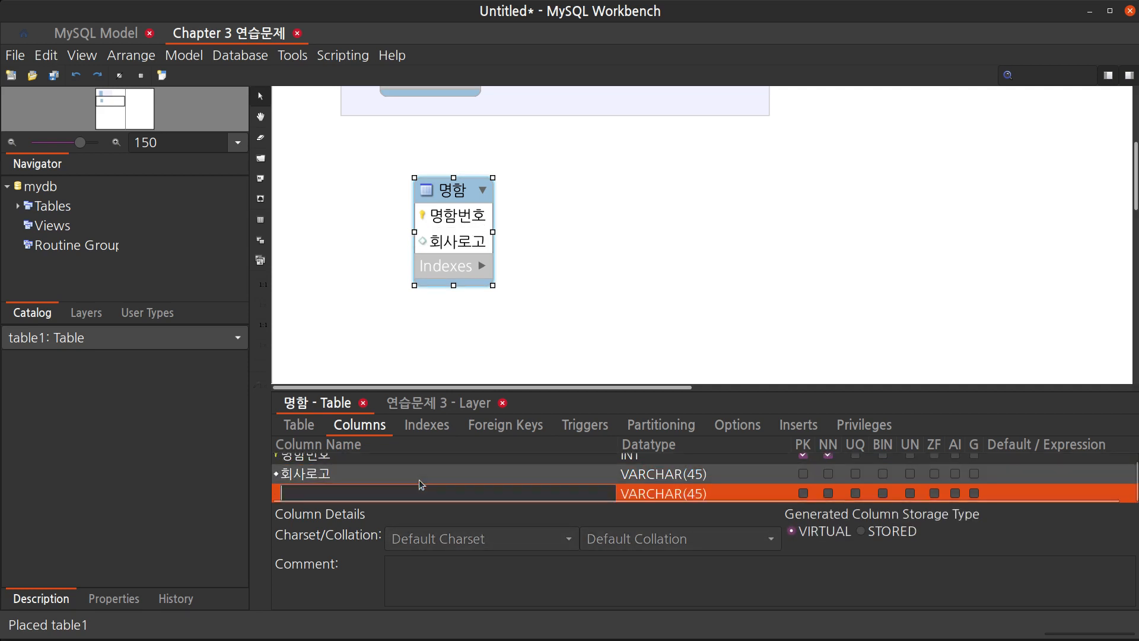
pyautogui.write('ㅇㅣ름')
pyautogui.press('Return')
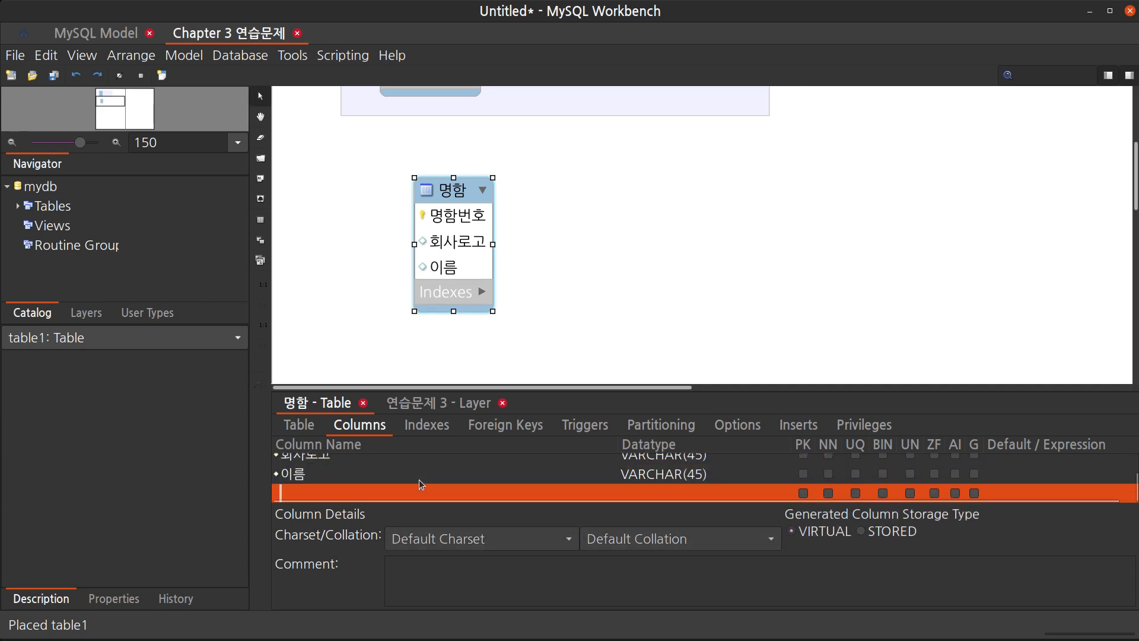
pyautogui.write('부서')
pyautogui.press('Return')
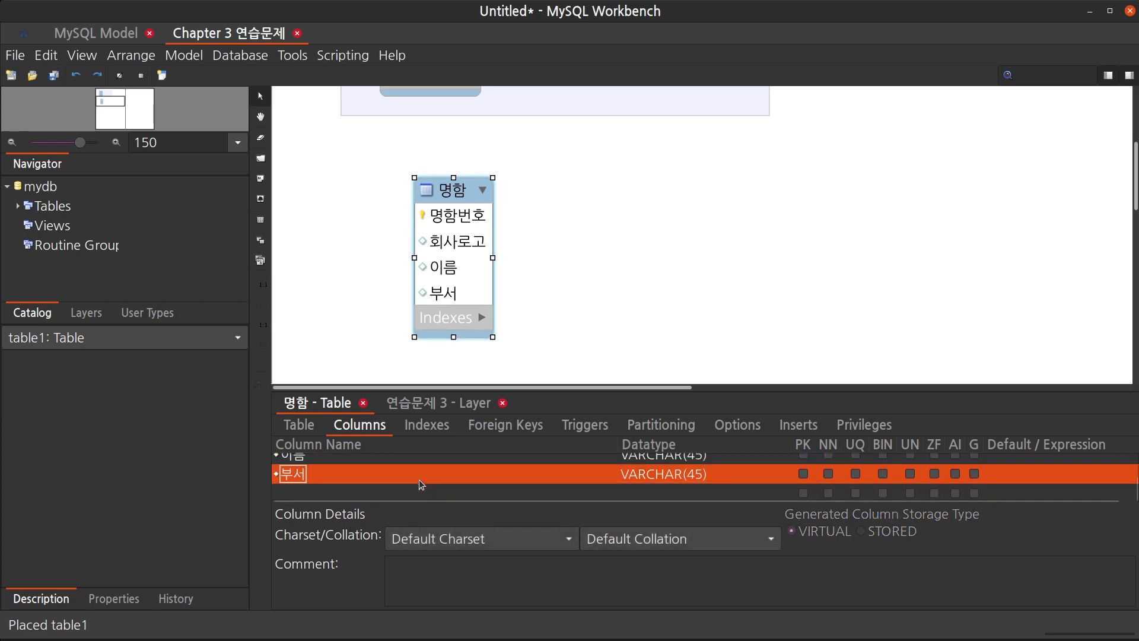
# Add the columns 직책, 회사명 and 회사주소 to the 명함 table
pyautogui.write('지ㄱ책')
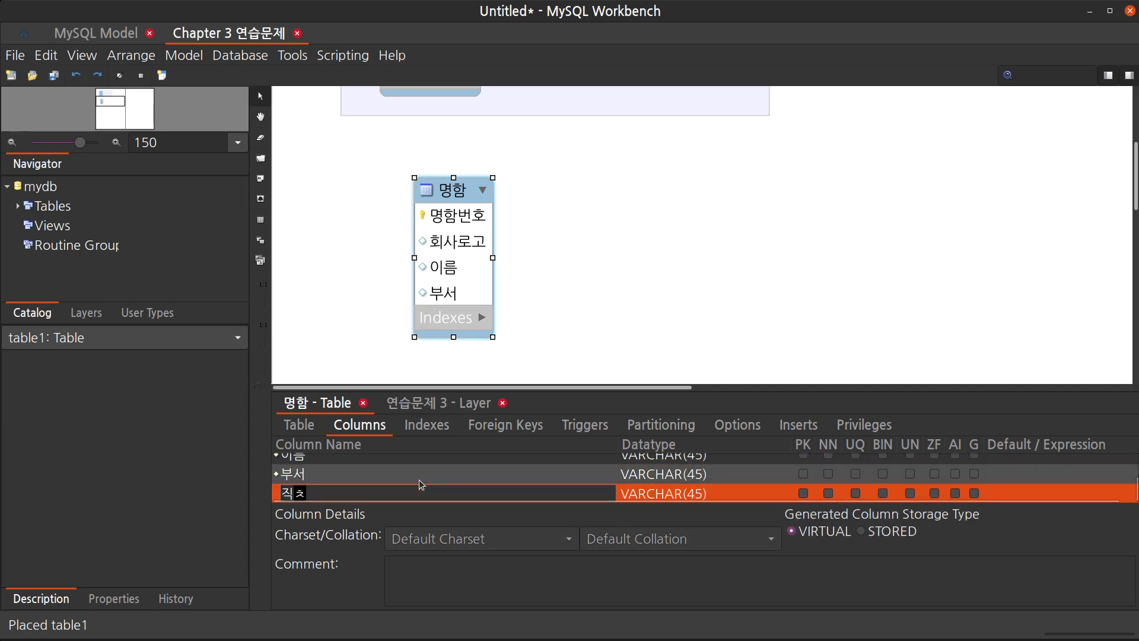
pyautogui.press('Return')
pyautogui.write('호')
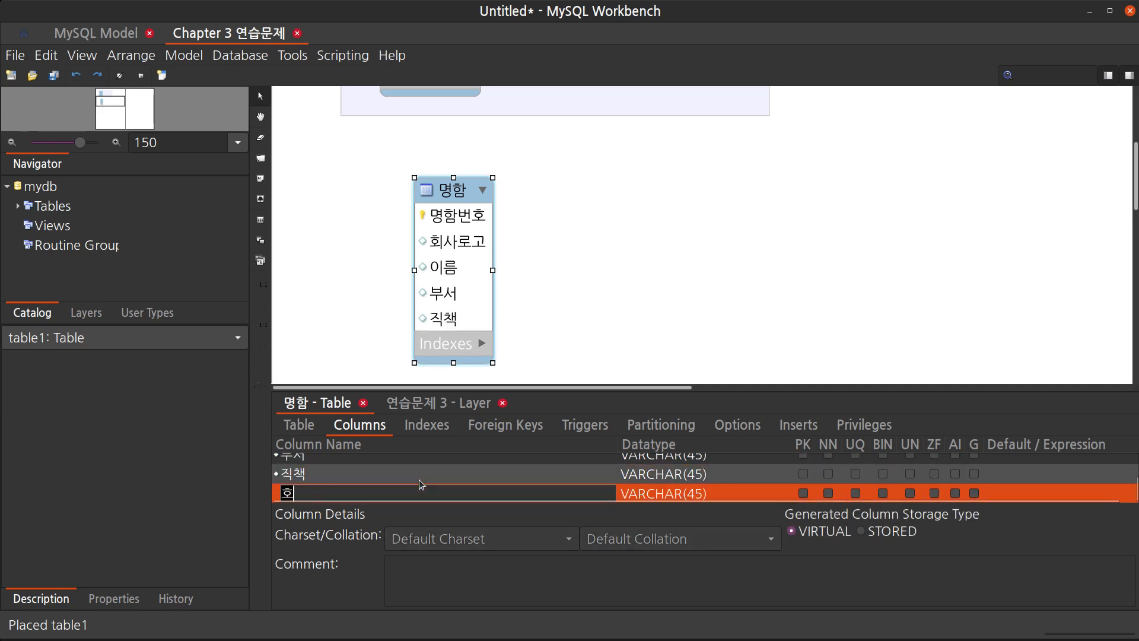
pyautogui.write('ㅣ사명')
pyautogui.press('Return')
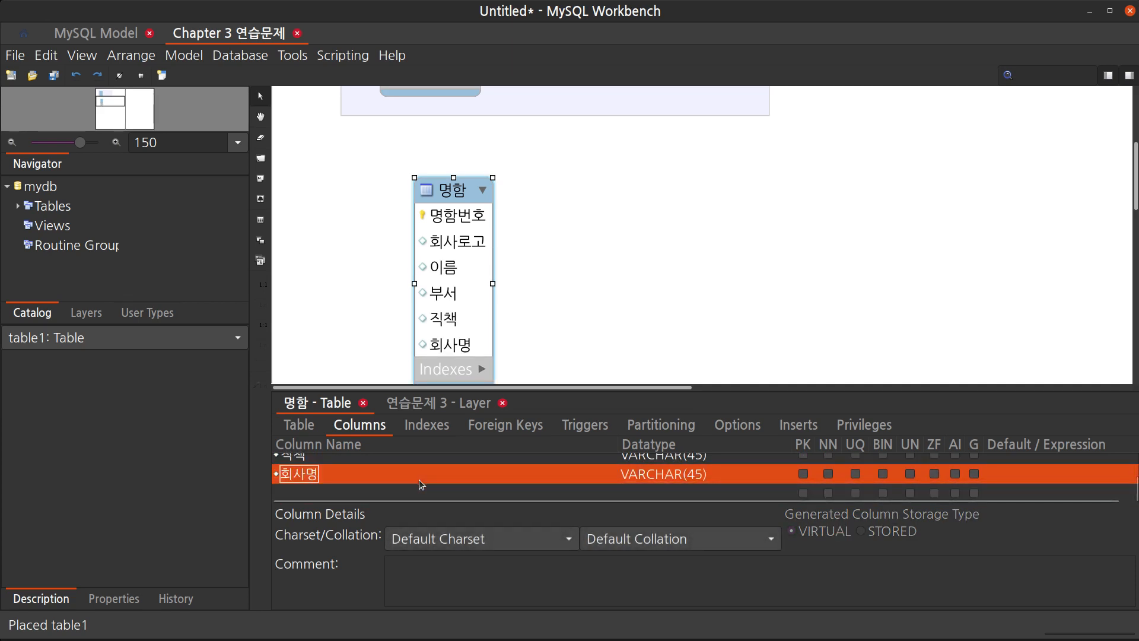
pyautogui.write('ㅊ')
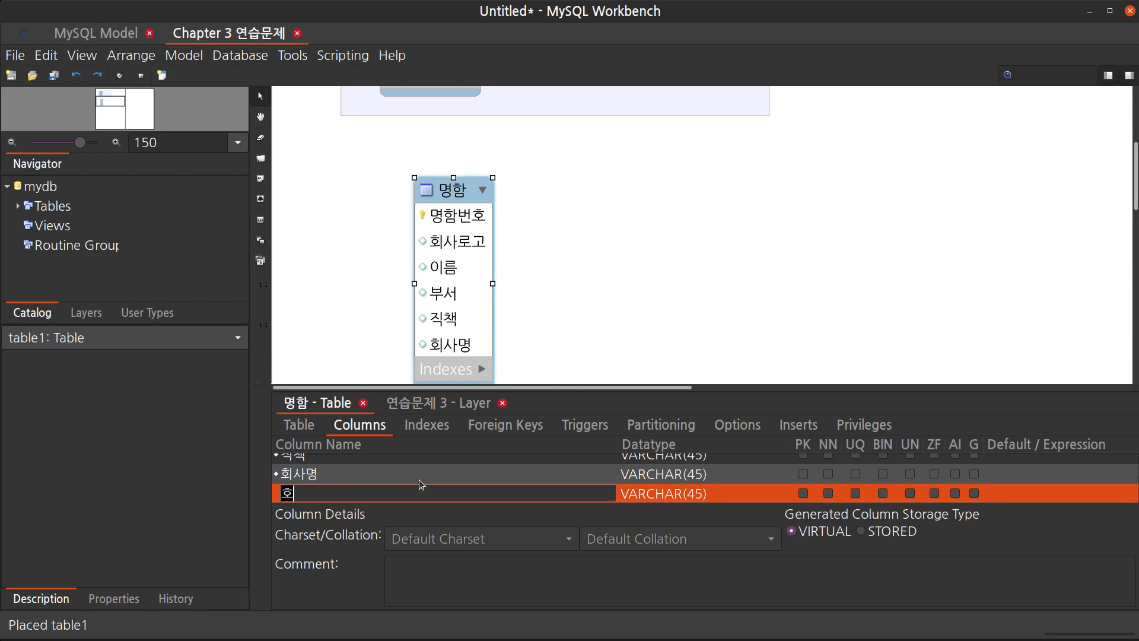
pyautogui.write('ㅚ샂ㅜ소')
pyautogui.press('Return')
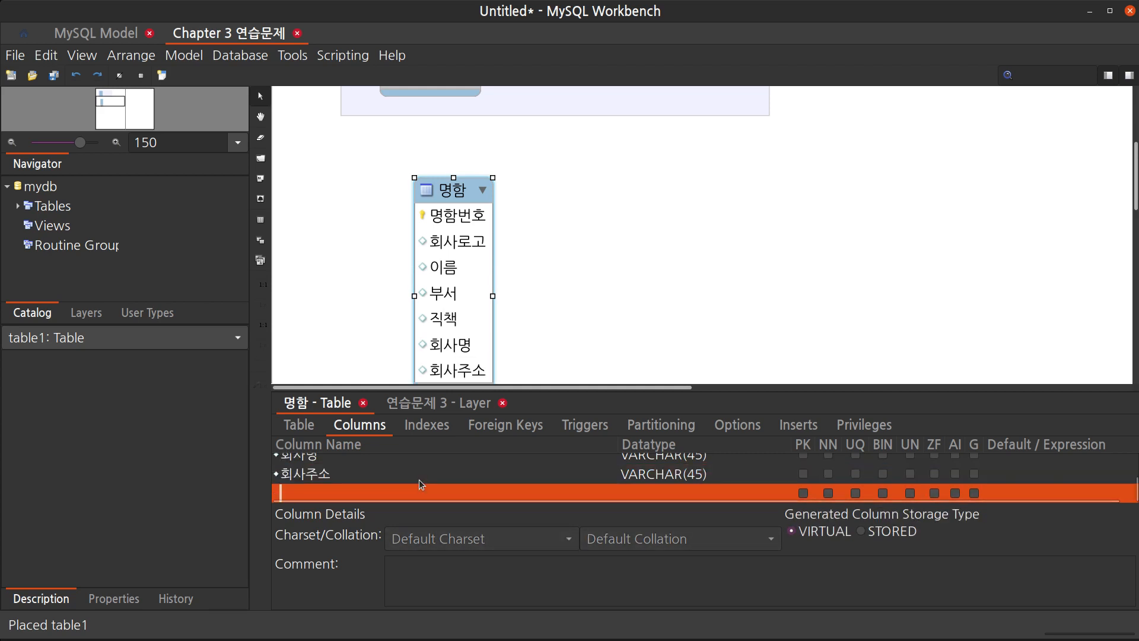
# Add the columns 전화번호, 팩스 and 이메일 to the 명함 table
pyautogui.write('전화번호')
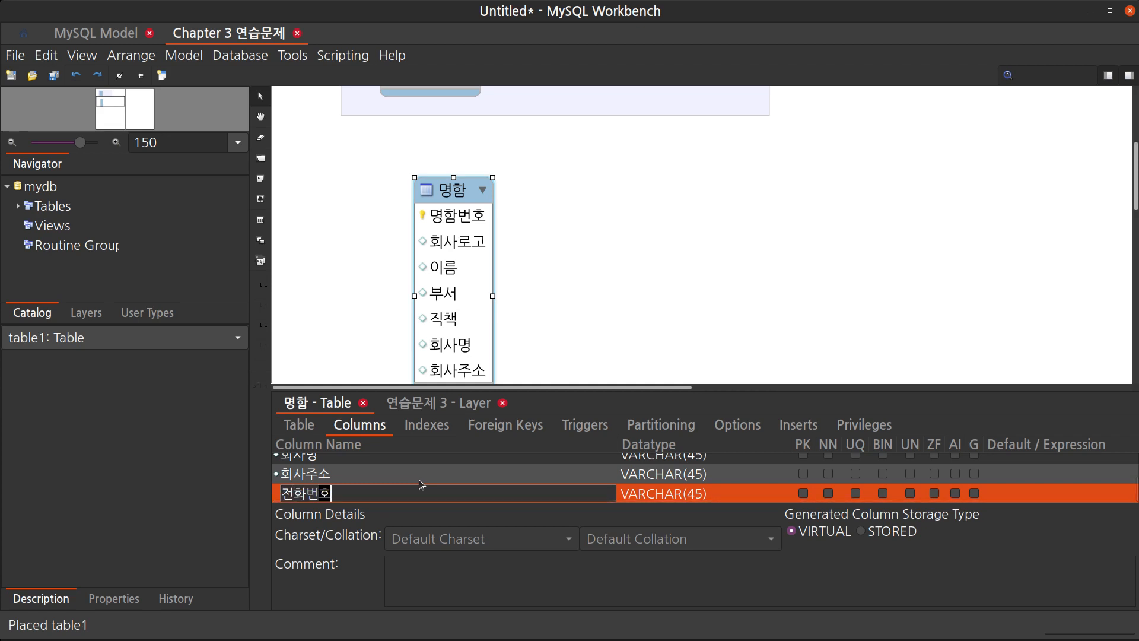
pyautogui.press('Return')
pyautogui.write('vㅐㄱ스')
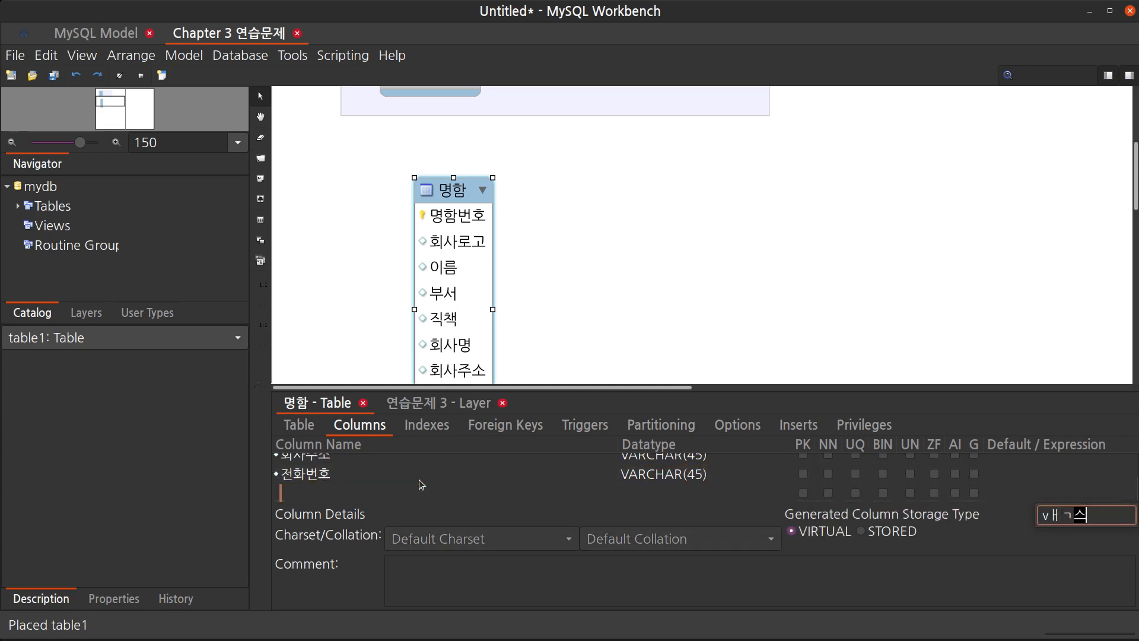
pyautogui.press('Escape')
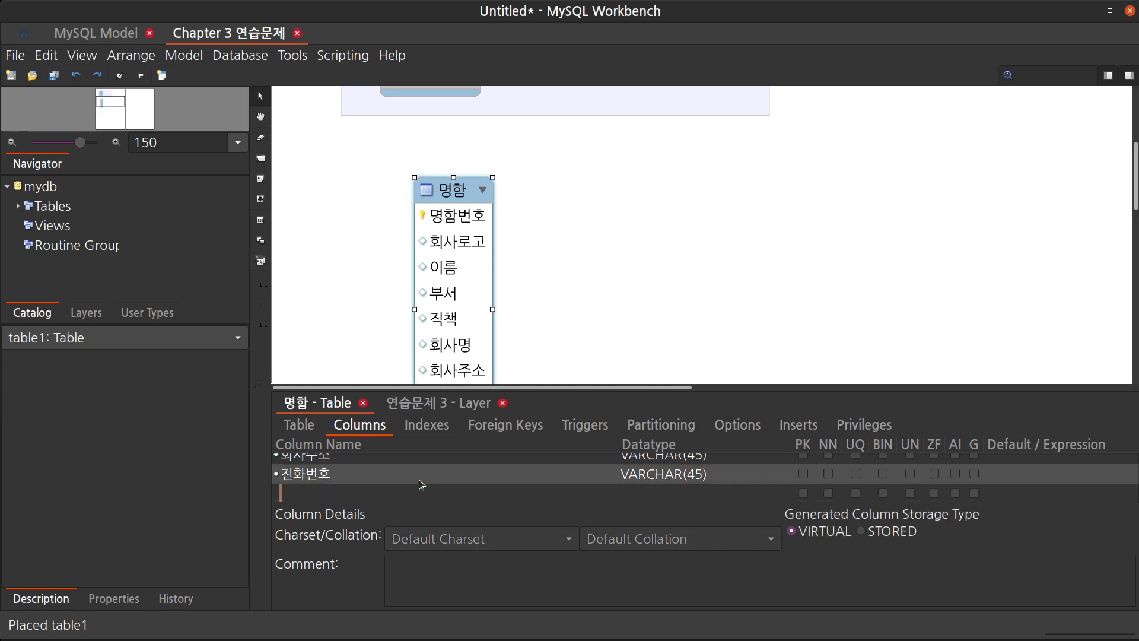
pyautogui.write('팩스')
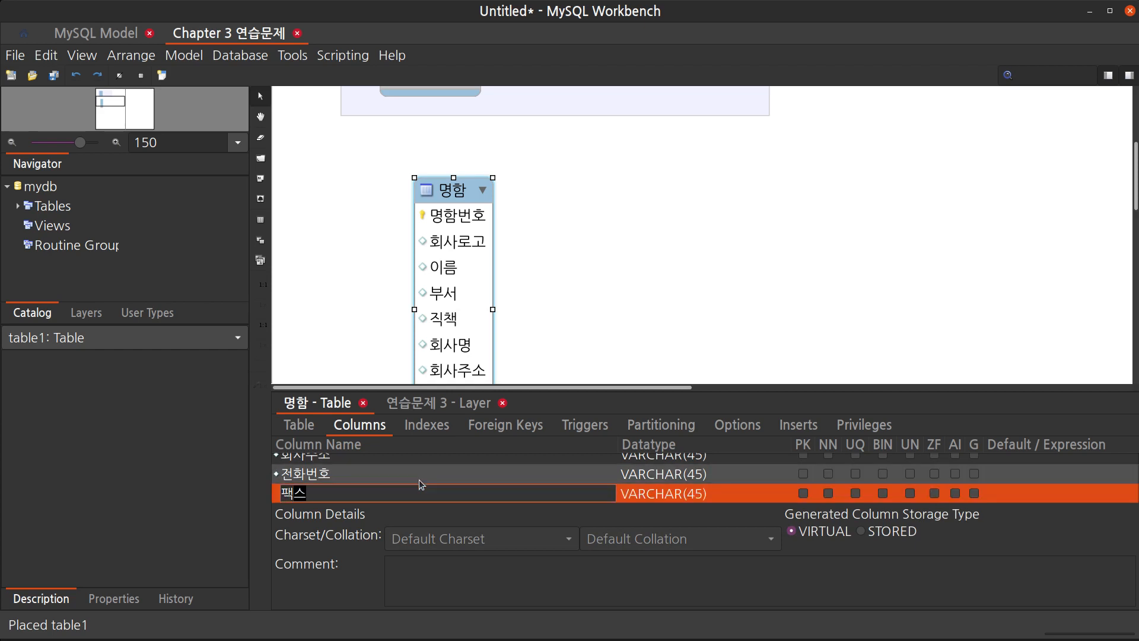
pyautogui.press('Return')
pyautogui.write('디')
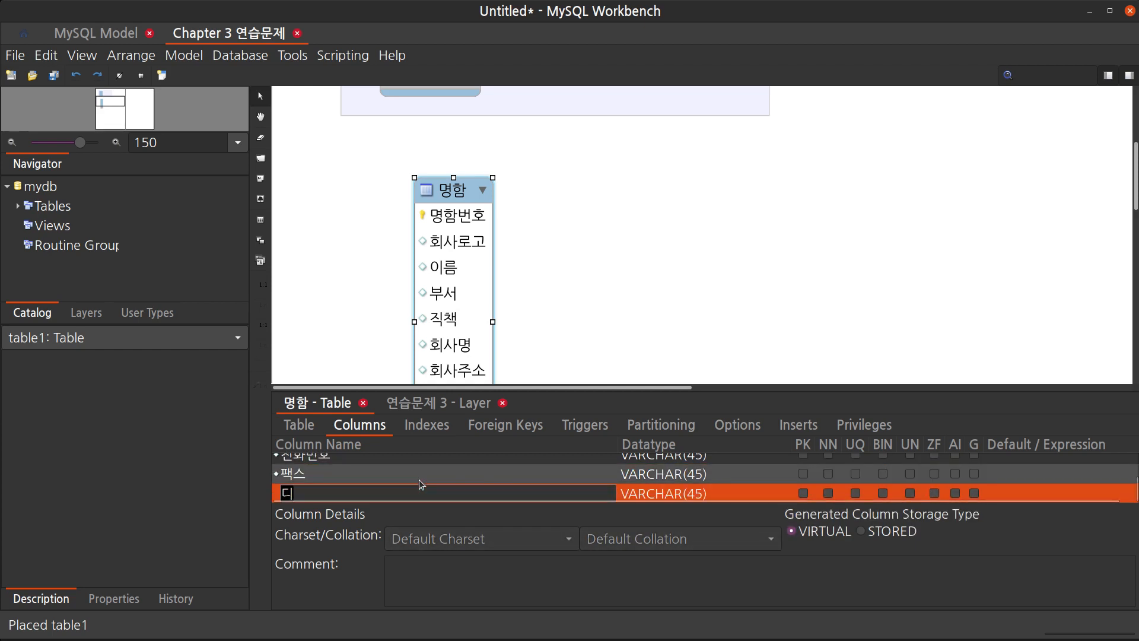
pyautogui.write('메일')
pyautogui.press('Return')
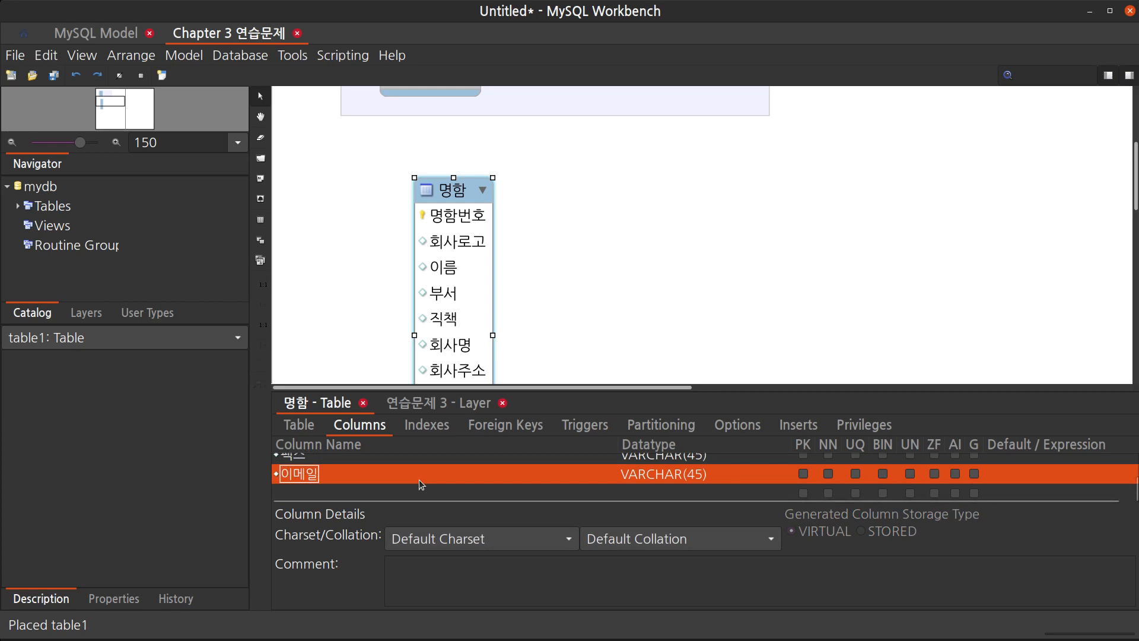
# Move the 명함 table to the upper right of the canvas, beside the 연습문제 3 layer
pyautogui.click(735, 387)
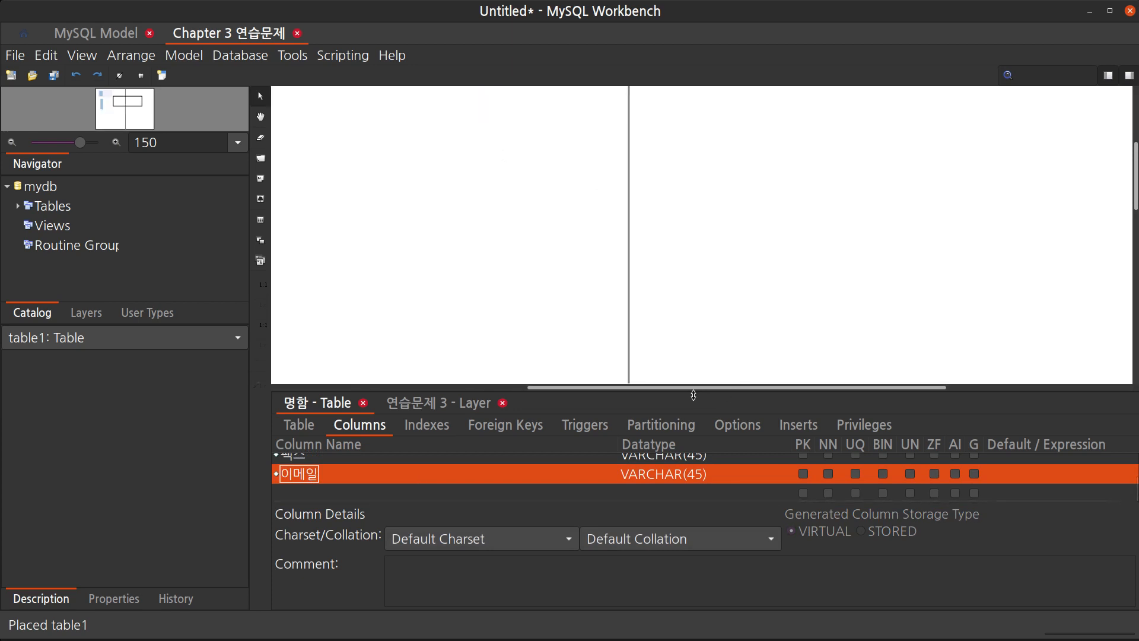
pyautogui.moveTo(683, 387); pyautogui.dragTo(425, 405)
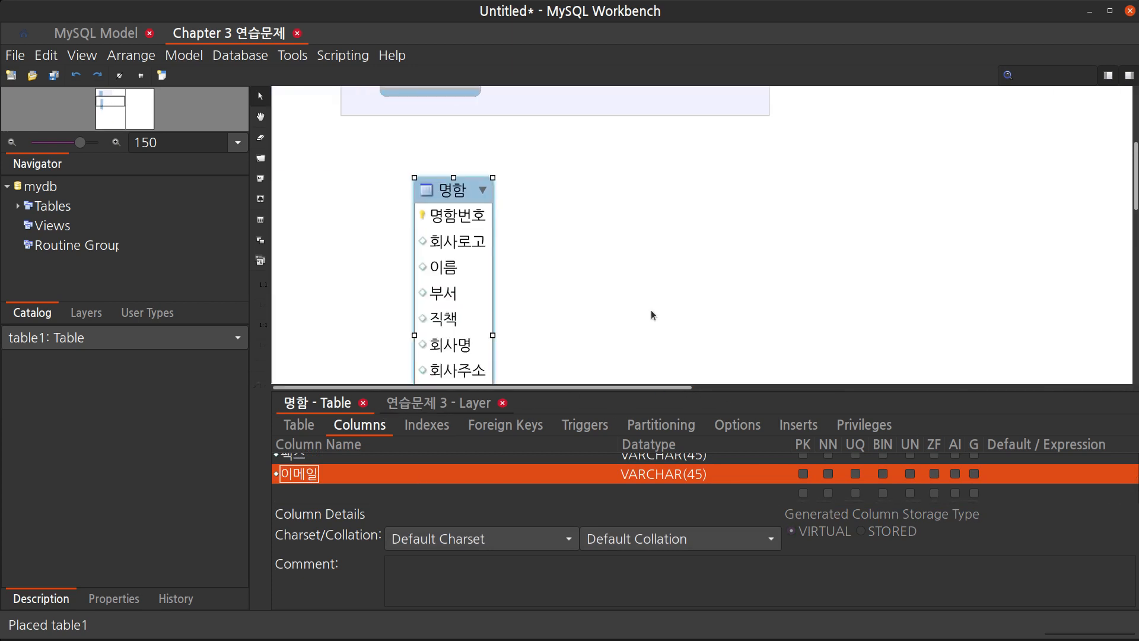
pyautogui.scroll(-3, 651, 309)
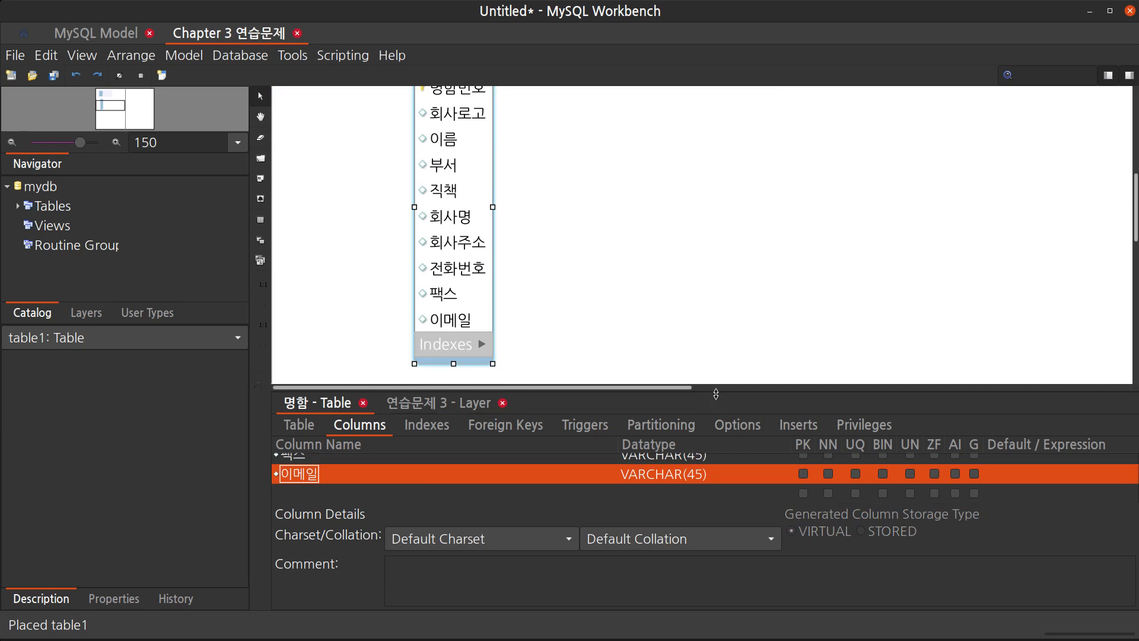
pyautogui.moveTo(716, 393); pyautogui.dragTo(734, 525)
pyautogui.scroll(3, 735, 407)
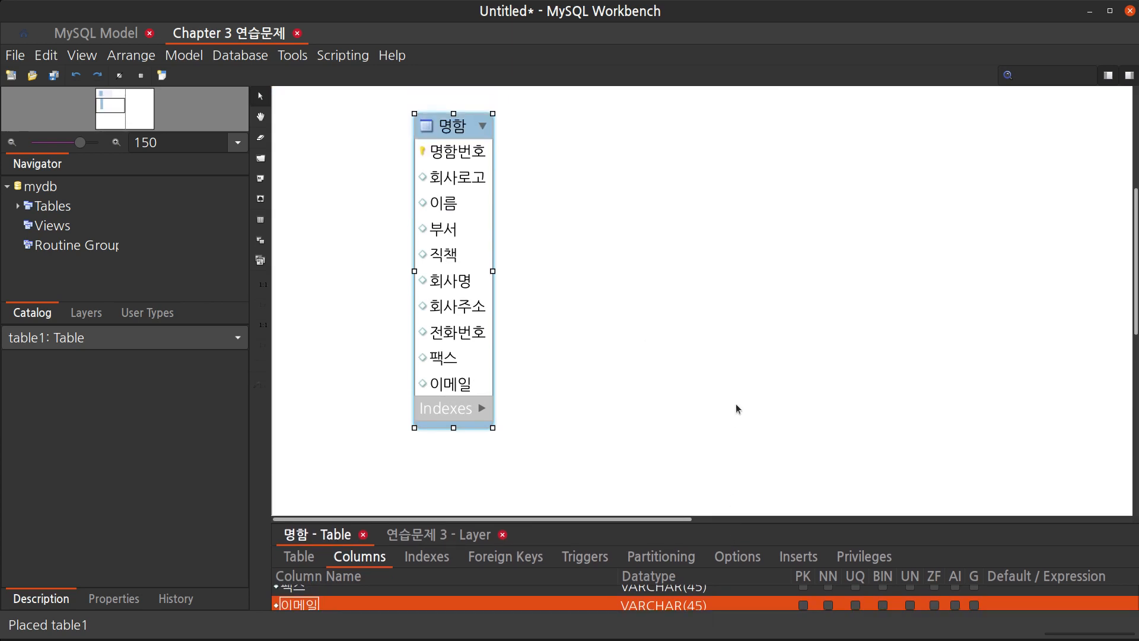
pyautogui.click(613, 369)
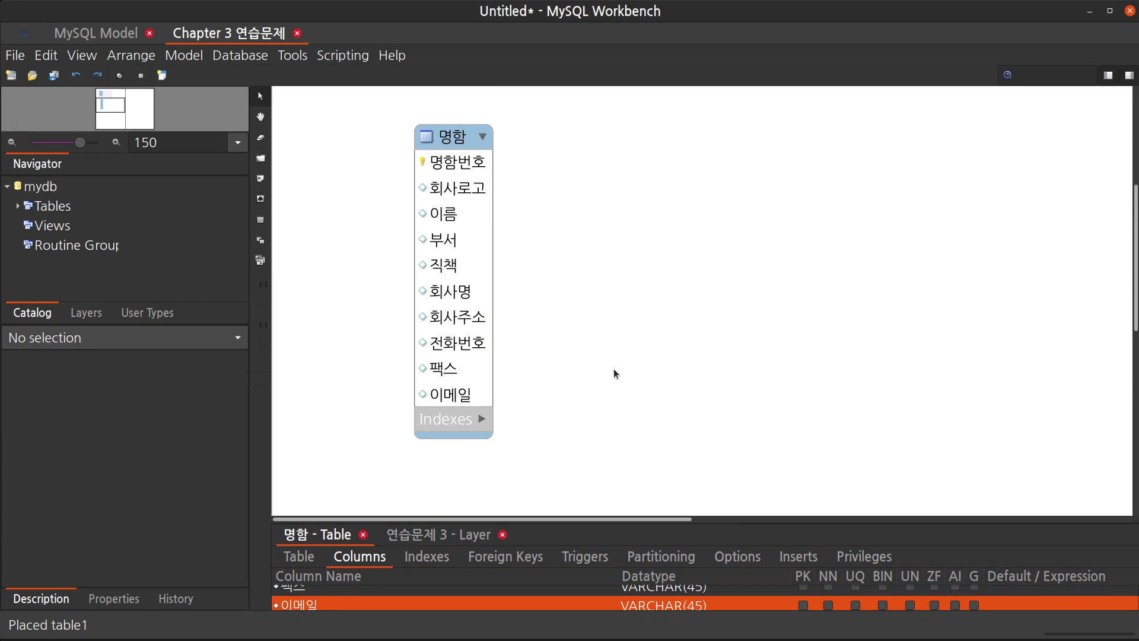
pyautogui.scroll(3, 560, 323)
pyautogui.moveTo(470, 240); pyautogui.dragTo(657, 232)
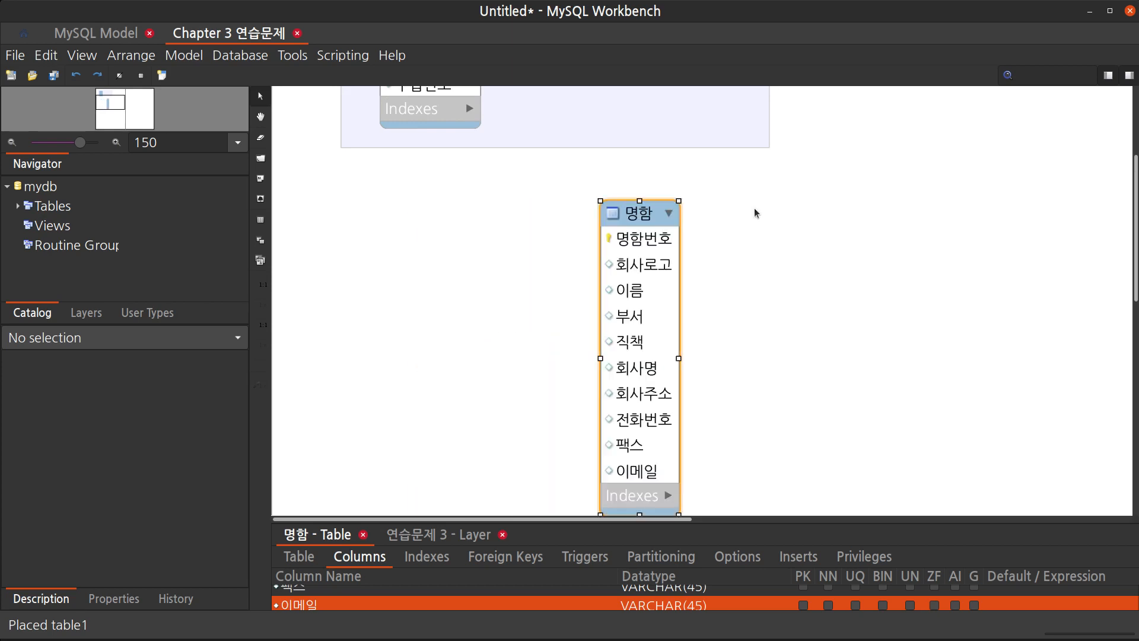
pyautogui.moveTo(756, 213); pyautogui.dragTo(900, 153)
pyautogui.scroll(3, 823, 201)
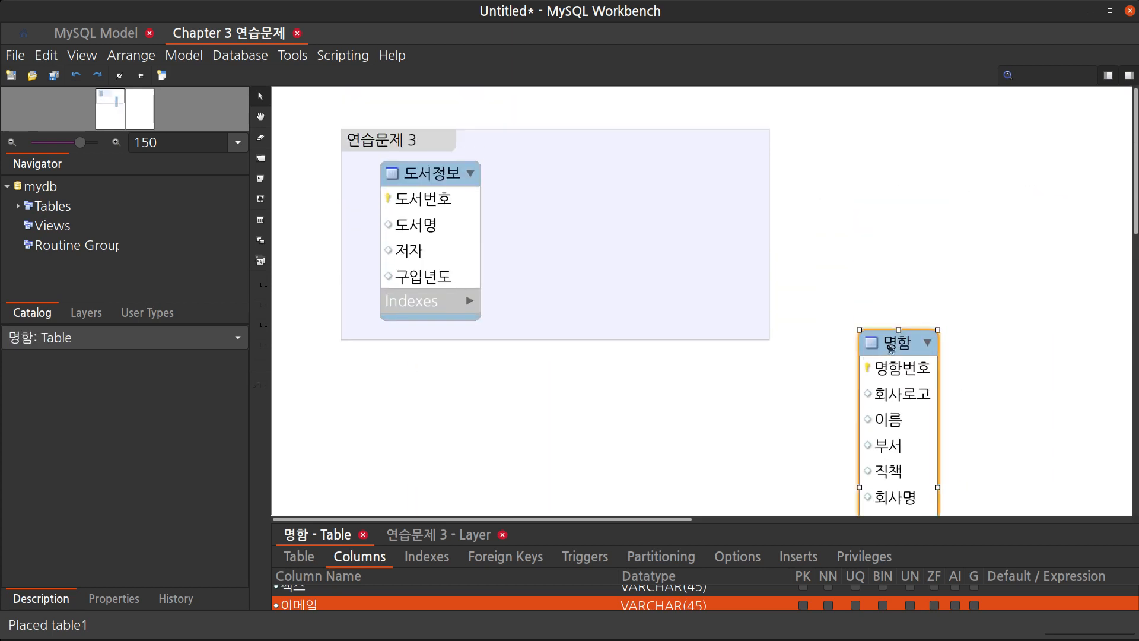
pyautogui.moveTo(889, 344); pyautogui.dragTo(901, 138)
pyautogui.click(694, 232)
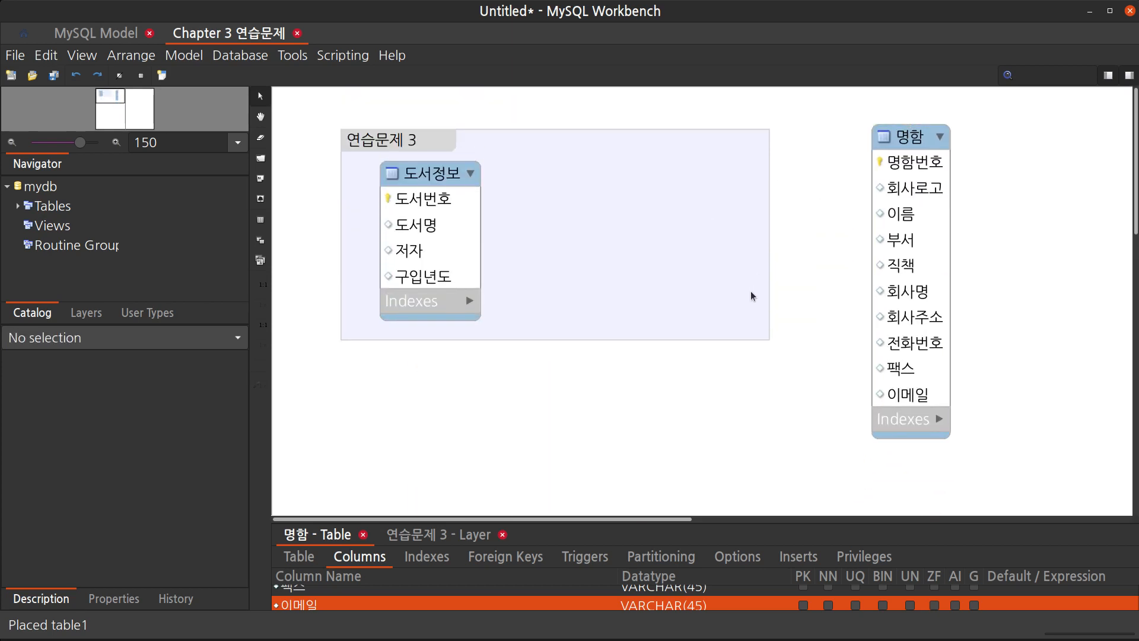
# Resize the 연습문제 3 layer to be narrower and taller around the 도서정보 table
pyautogui.click(647, 244)
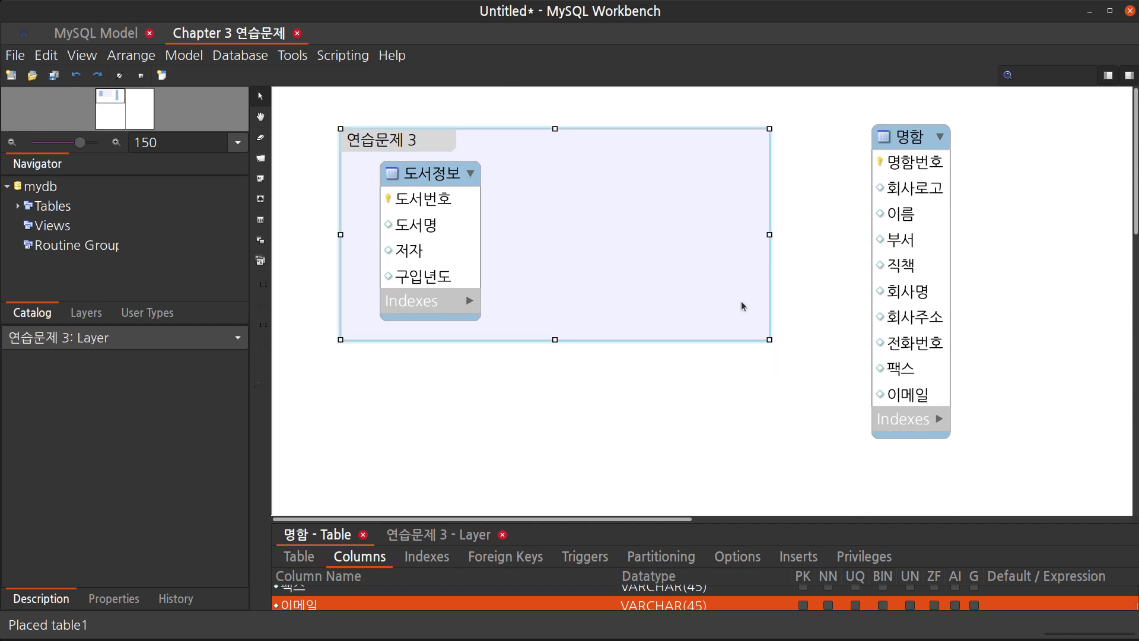
pyautogui.moveTo(771, 340); pyautogui.dragTo(598, 429)
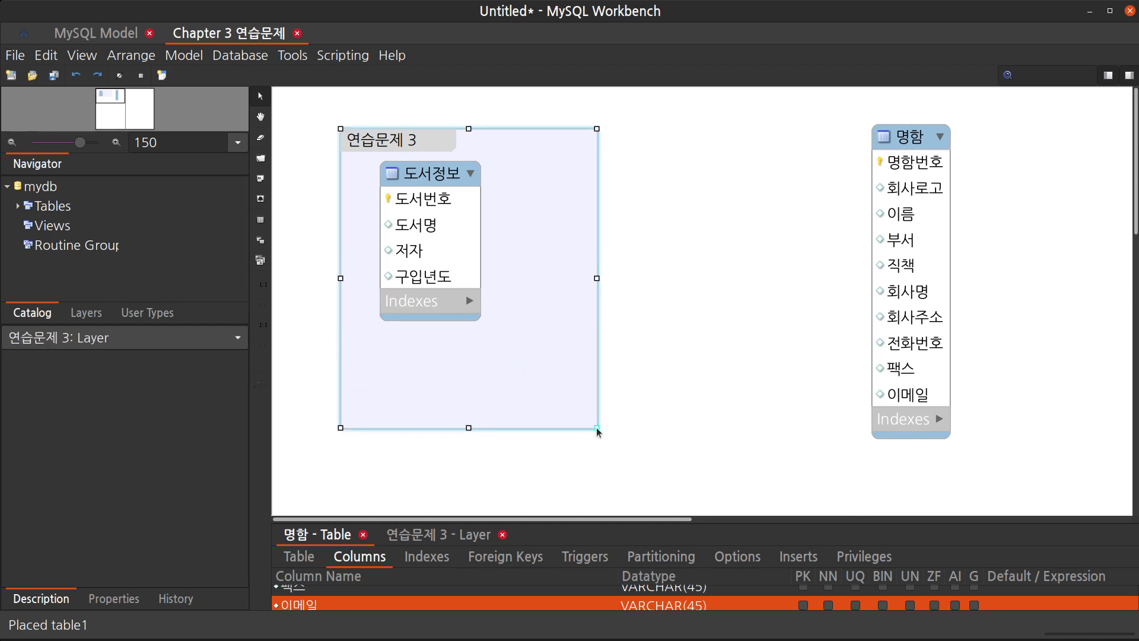
# Move the 명함 table slightly left and draw a new layer enclosing it
pyautogui.moveTo(905, 145); pyautogui.dragTo(798, 165)
pyautogui.press('l')
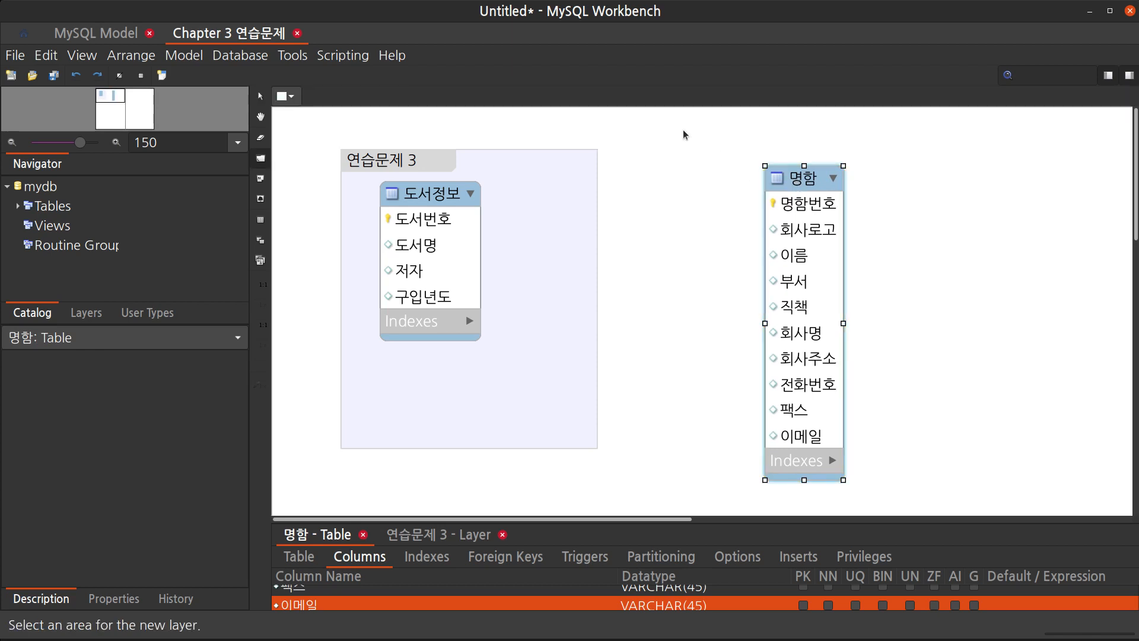
pyautogui.moveTo(684, 129)
pyautogui.mouseDown()
pyautogui.moveTo(736, 242)
pyautogui.moveTo(974, 458)
pyautogui.moveTo(1095, 517)
pyautogui.moveTo(1090, 502)
pyautogui.moveTo(1059, 499)
pyautogui.mouseUp()
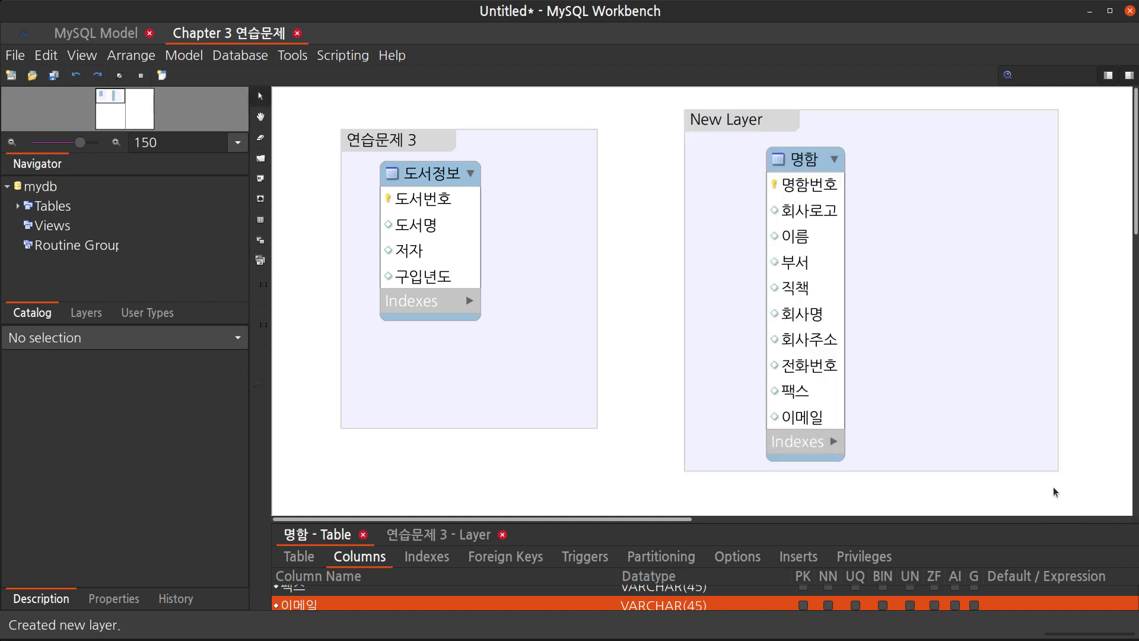
pyautogui.click(758, 119)
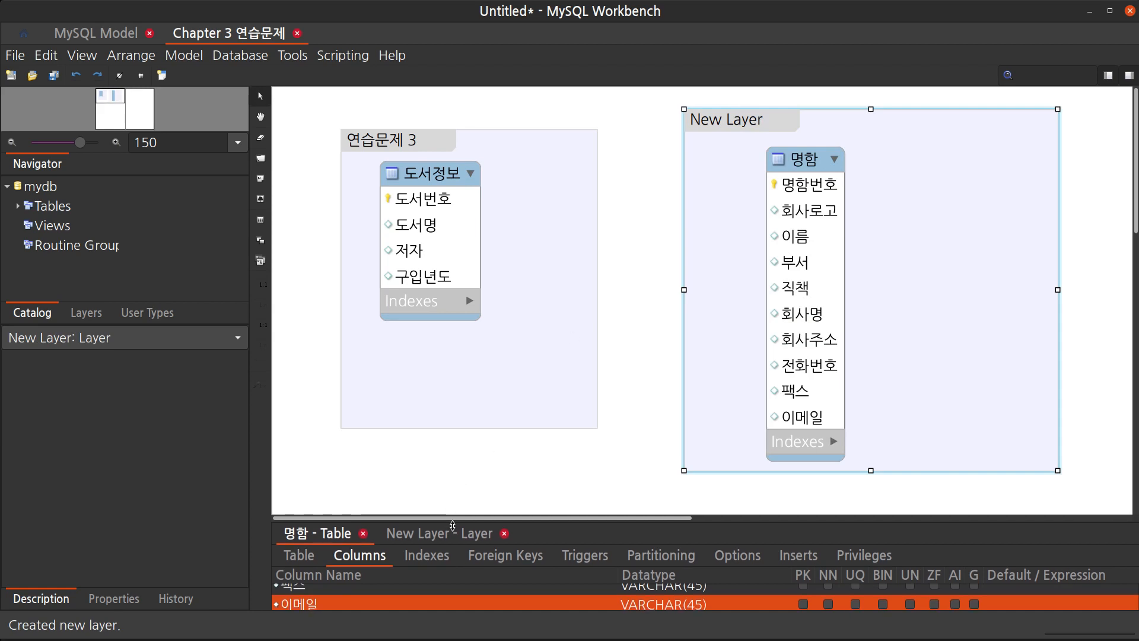
# Rename the new layer as 연습문제 6
pyautogui.moveTo(451, 524); pyautogui.dragTo(406, 434)
pyautogui.click(439, 444)
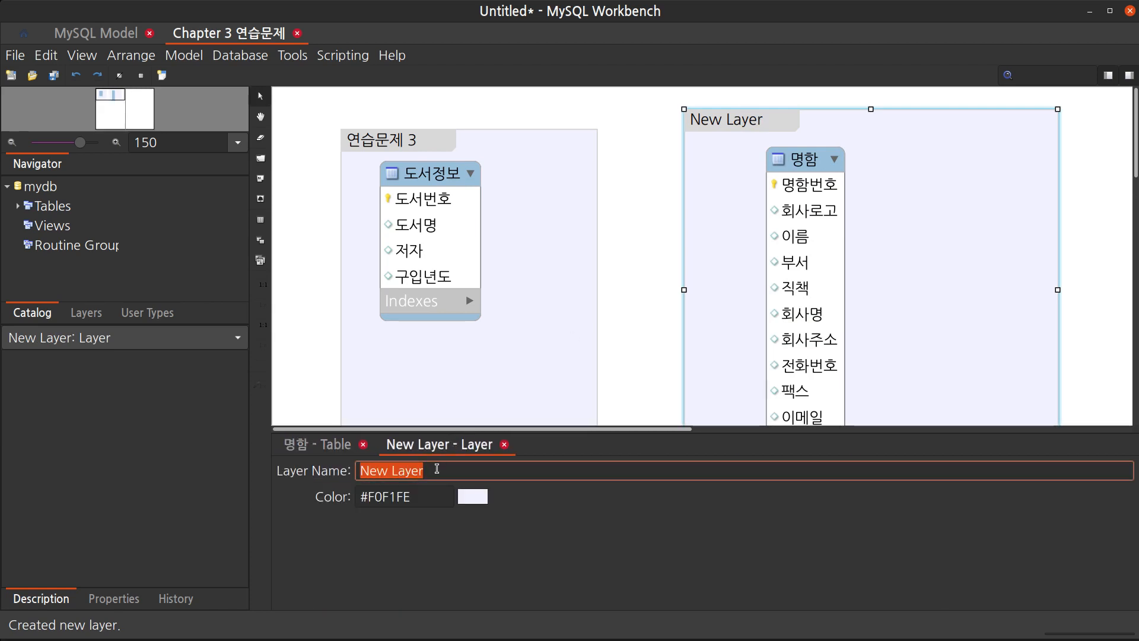
pyautogui.write('연스')
pyautogui.write('습문제 6')
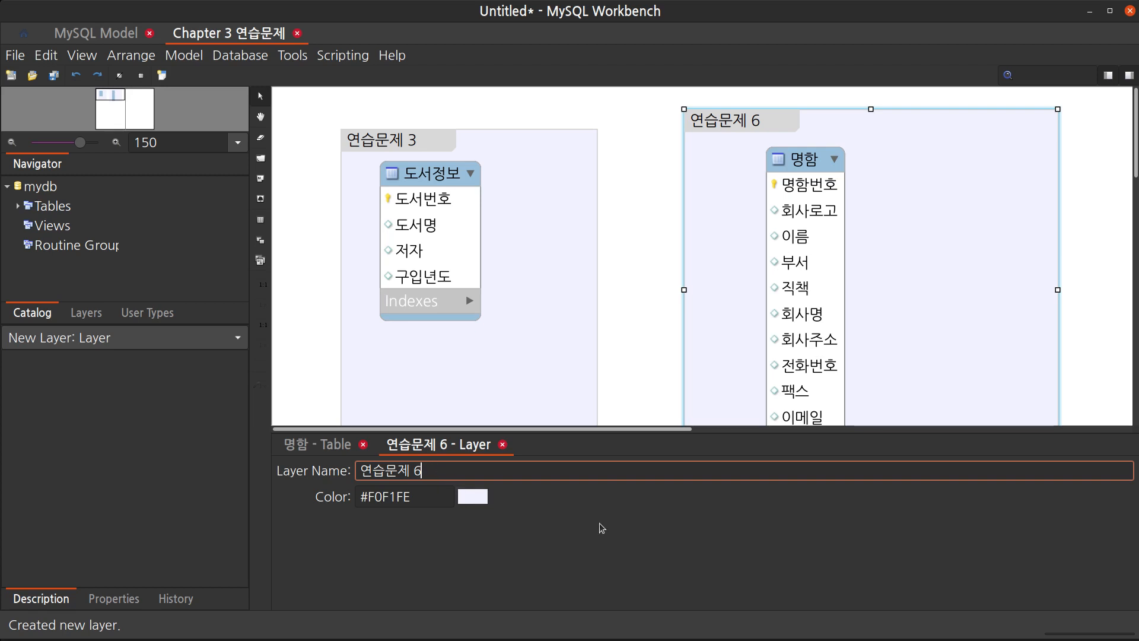
pyautogui.click(640, 404)
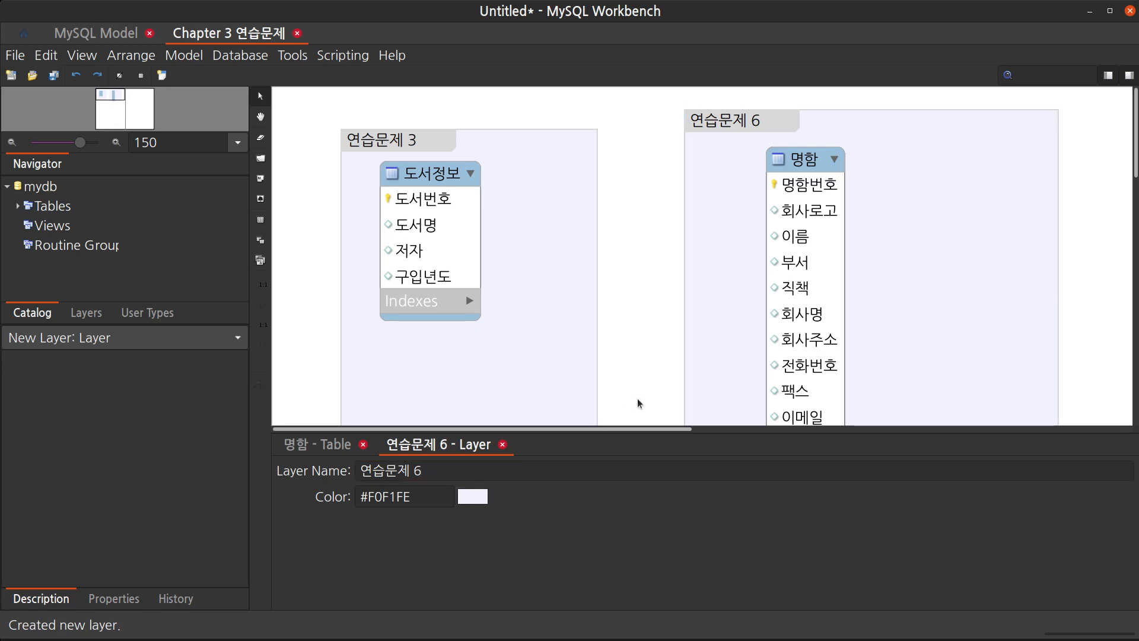
# Extend the 연습문제 6 layer slightly downward and move it to align with the 연습문제 3 layer
pyautogui.scroll(-1, 640, 404)
pyautogui.moveTo(724, 432); pyautogui.dragTo(733, 502)
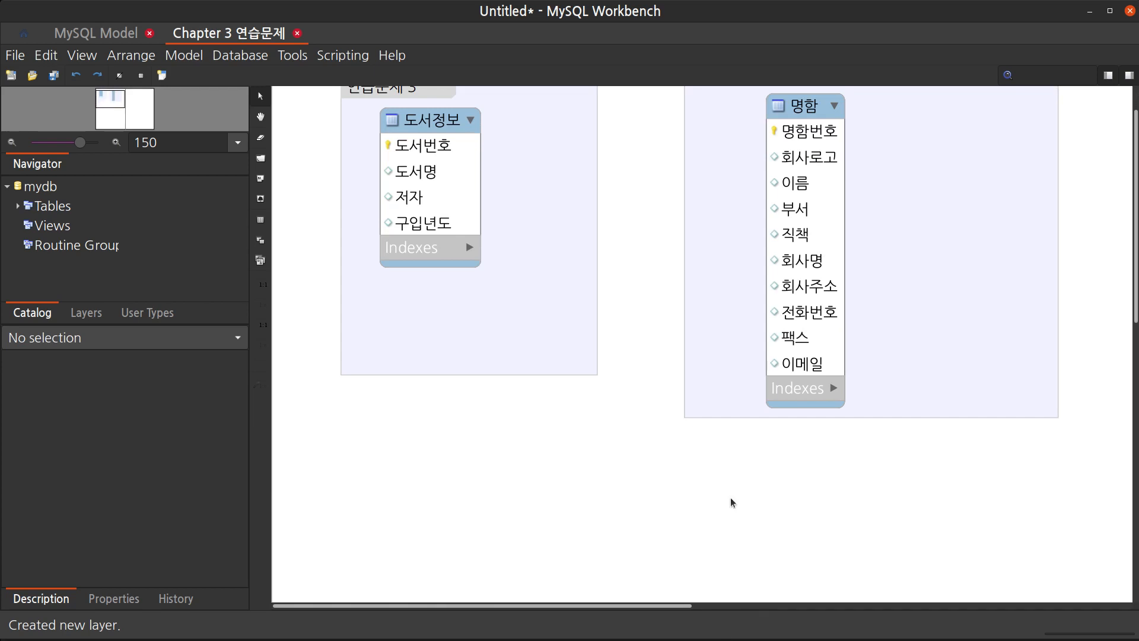
pyautogui.scroll(1, 719, 394)
pyautogui.click(739, 458)
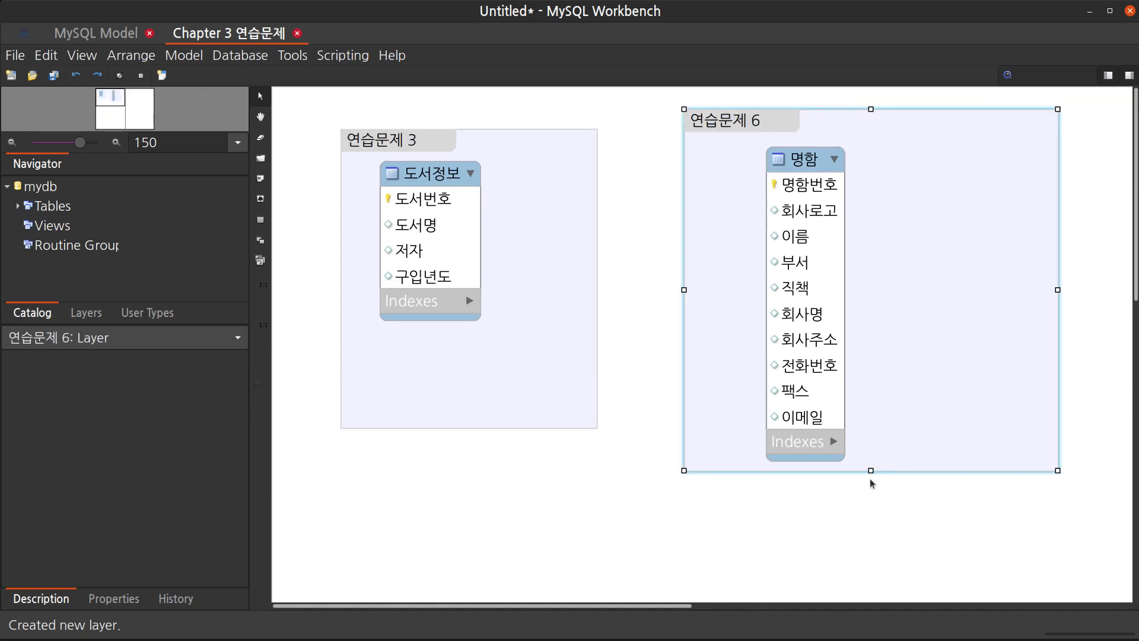
pyautogui.moveTo(870, 471); pyautogui.dragTo(876, 485)
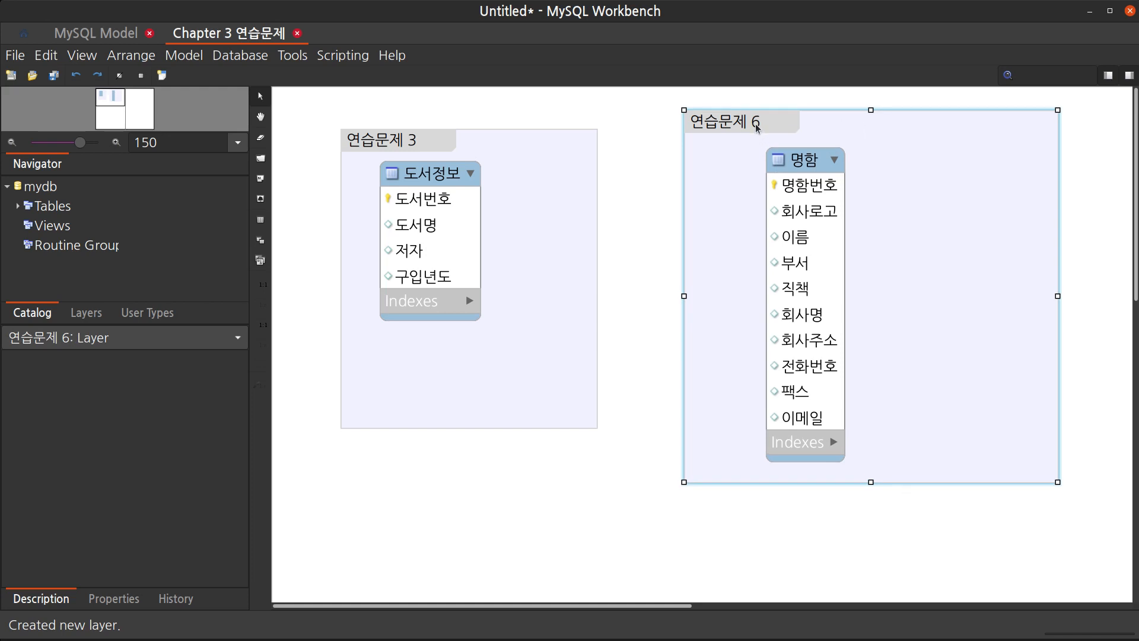
pyautogui.moveTo(757, 124); pyautogui.dragTo(743, 145)
pyautogui.click(629, 428)
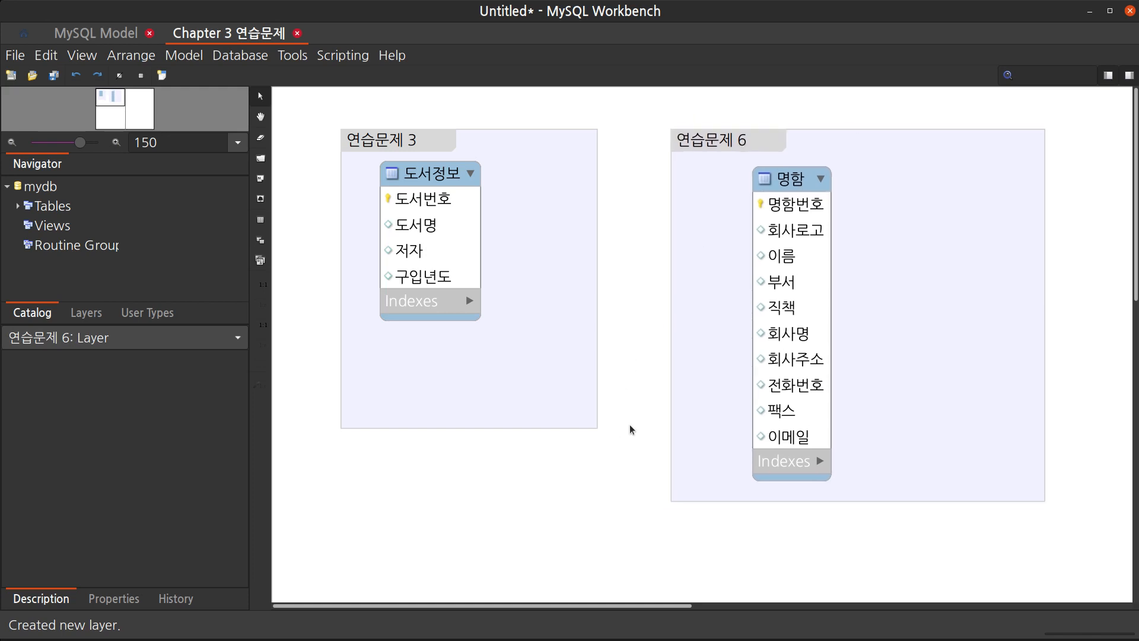
# Place two new tables side by side below the layers
pyautogui.scroll(-5, 629, 428)
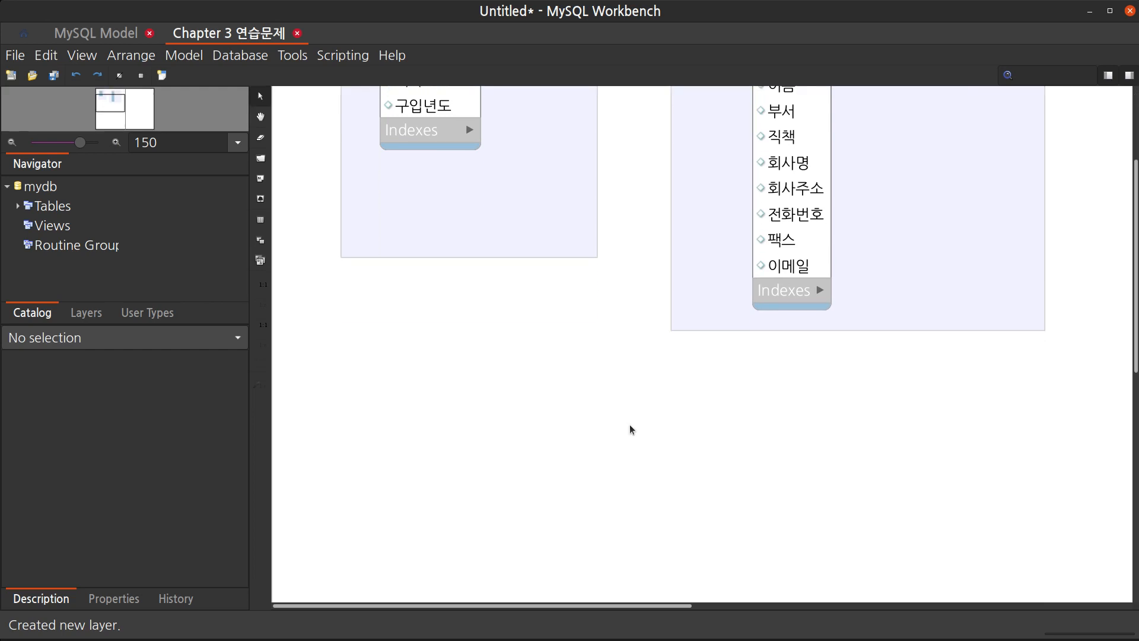
pyautogui.scroll(-1, 630, 429)
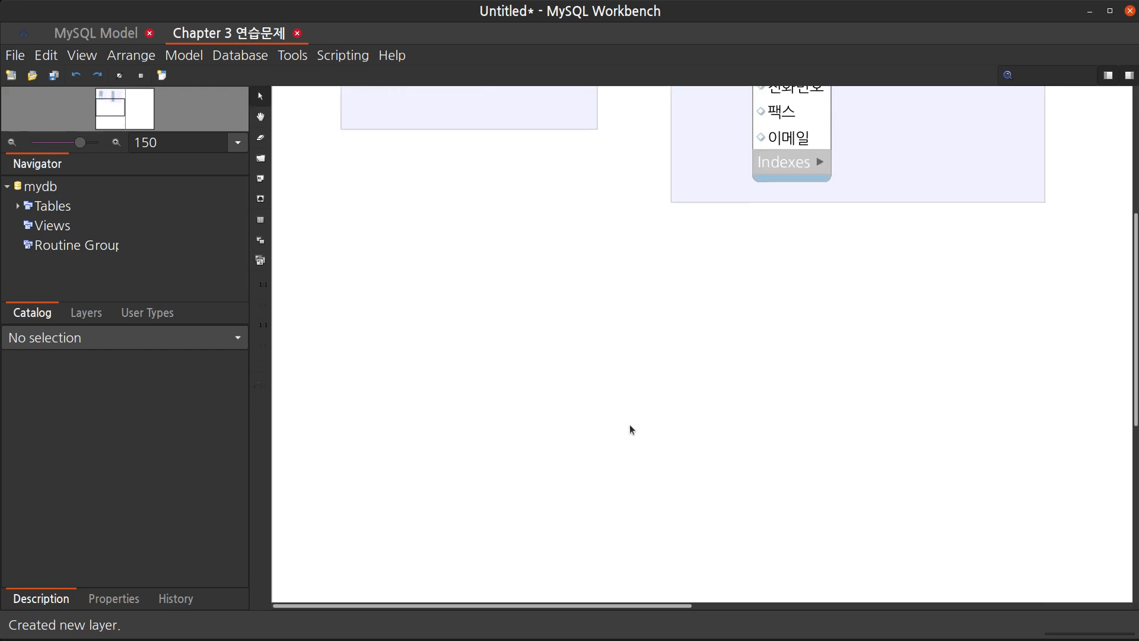
pyautogui.press('t')
pyautogui.click(424, 321)
pyautogui.press('t')
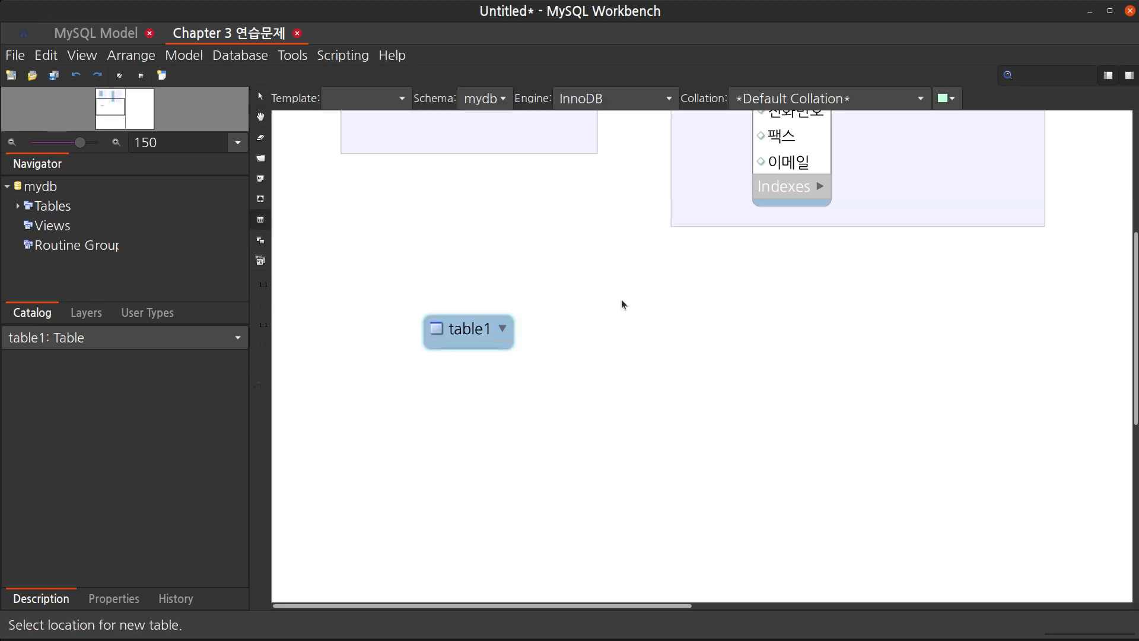
pyautogui.click(608, 327)
# Reposition the two new tables so they sit apart on the same row
pyautogui.moveTo(636, 314); pyautogui.dragTo(624, 305)
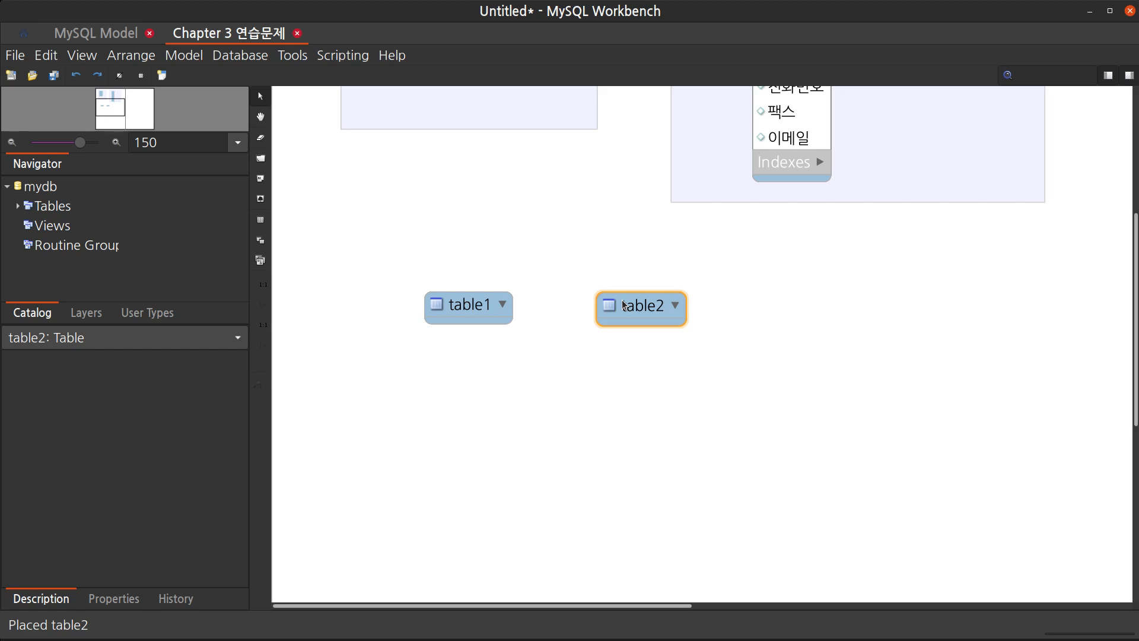
pyautogui.click(537, 330)
pyautogui.click(631, 309)
pyautogui.moveTo(632, 308); pyautogui.dragTo(646, 305)
pyautogui.click(484, 314)
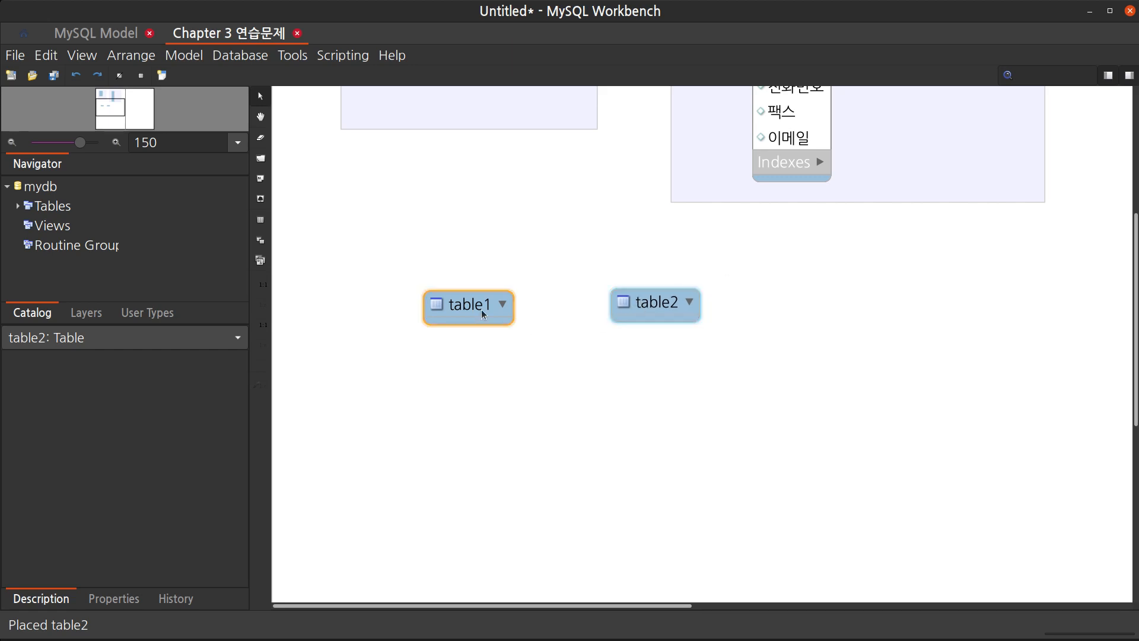
pyautogui.click(483, 314)
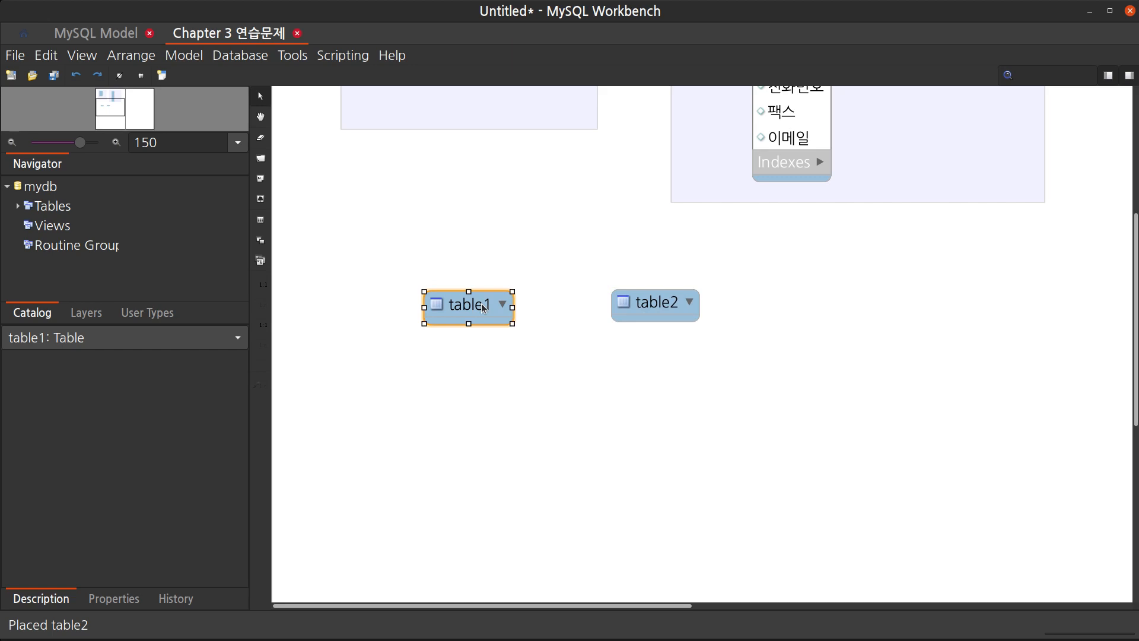
pyautogui.moveTo(483, 308); pyautogui.dragTo(481, 306)
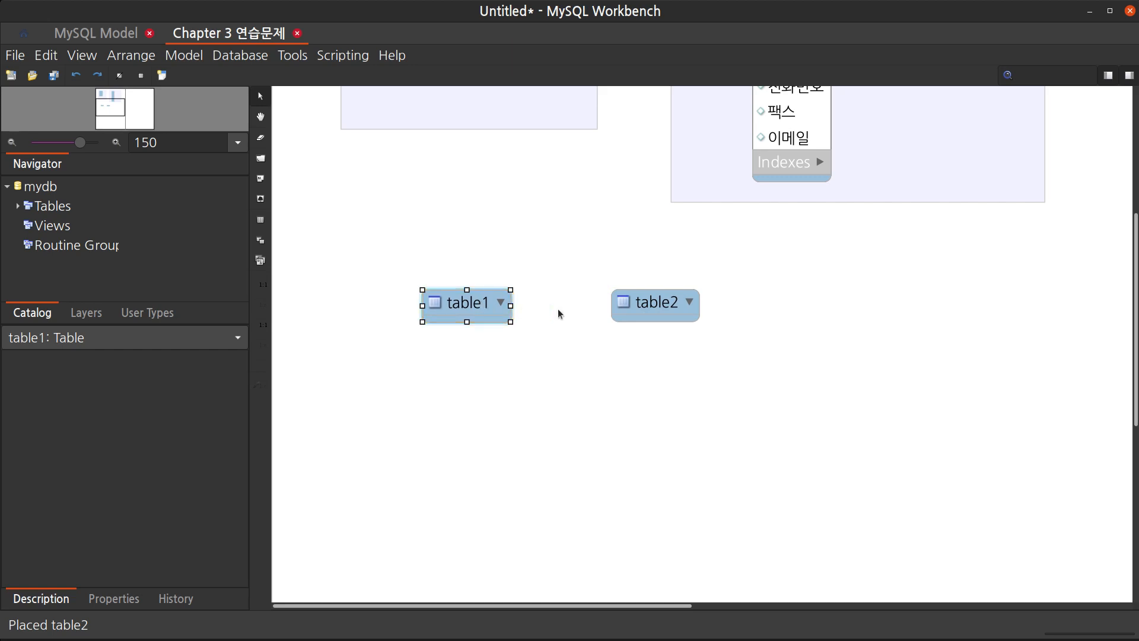
pyautogui.moveTo(656, 309); pyautogui.dragTo(702, 308)
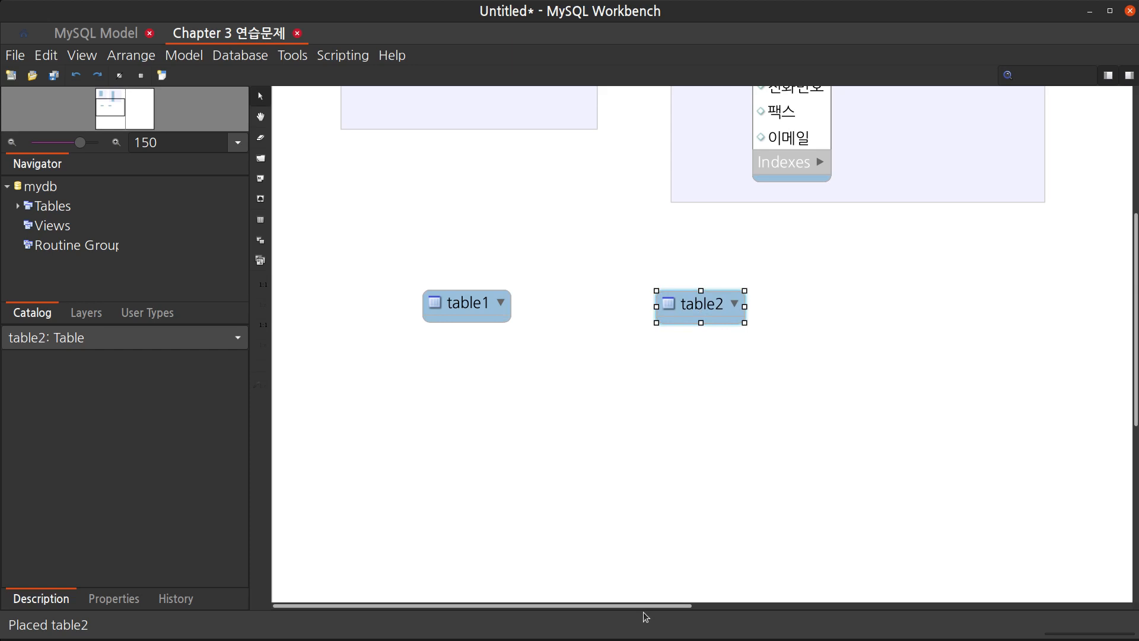
# Rename table2 as 자격증
pyautogui.moveTo(642, 609); pyautogui.dragTo(687, 439)
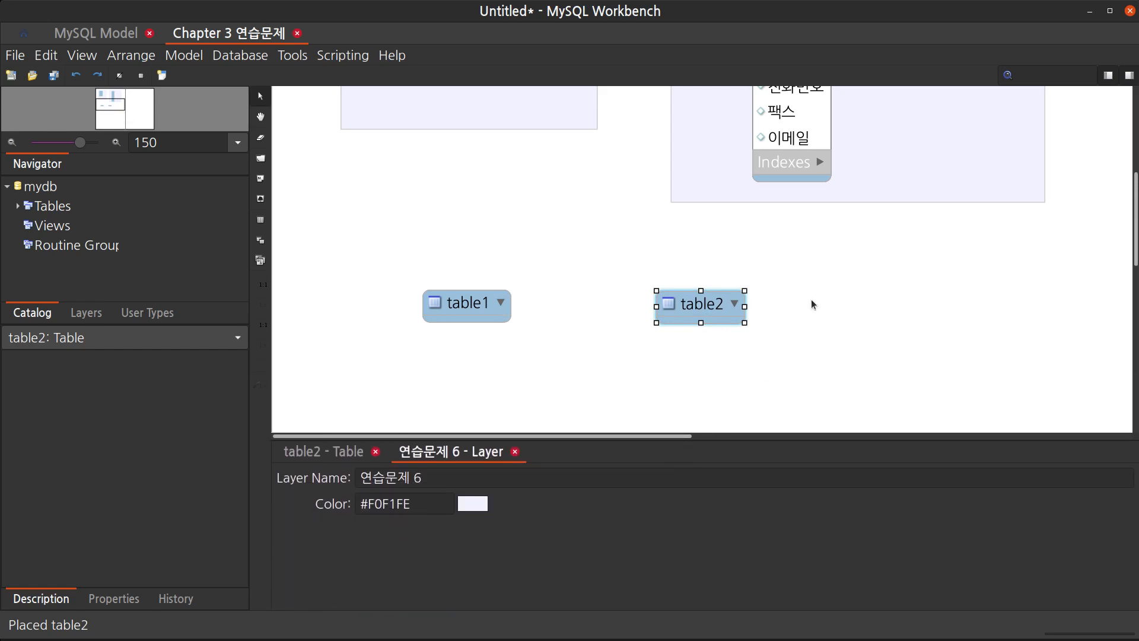
pyautogui.scroll(-3, 814, 292)
pyautogui.click(309, 451)
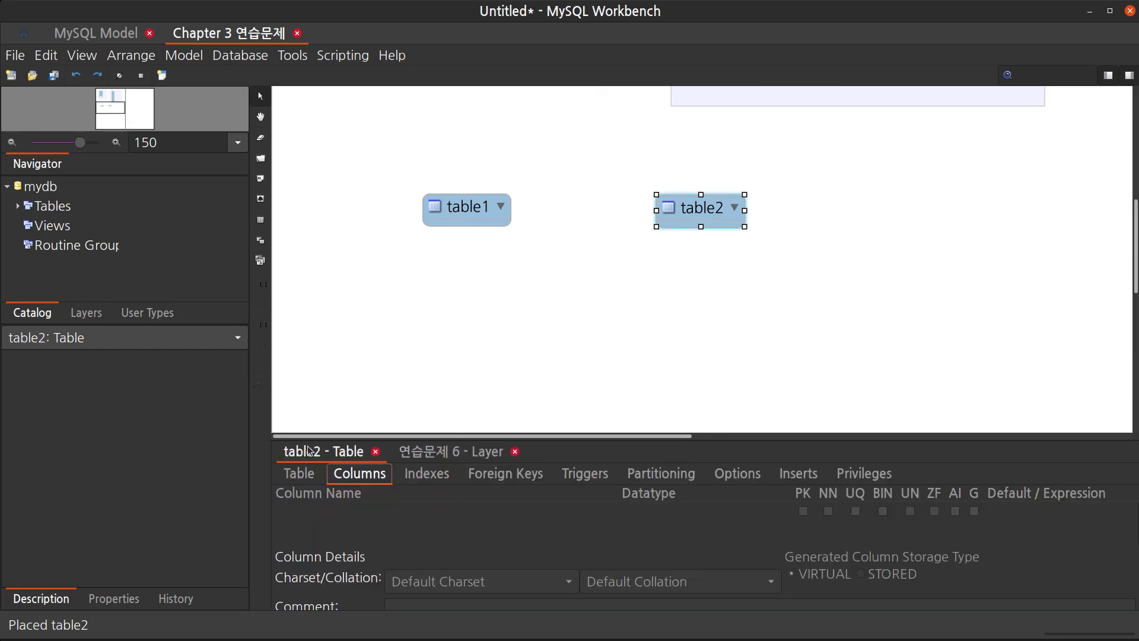
pyautogui.click(299, 473)
pyautogui.click(516, 506)
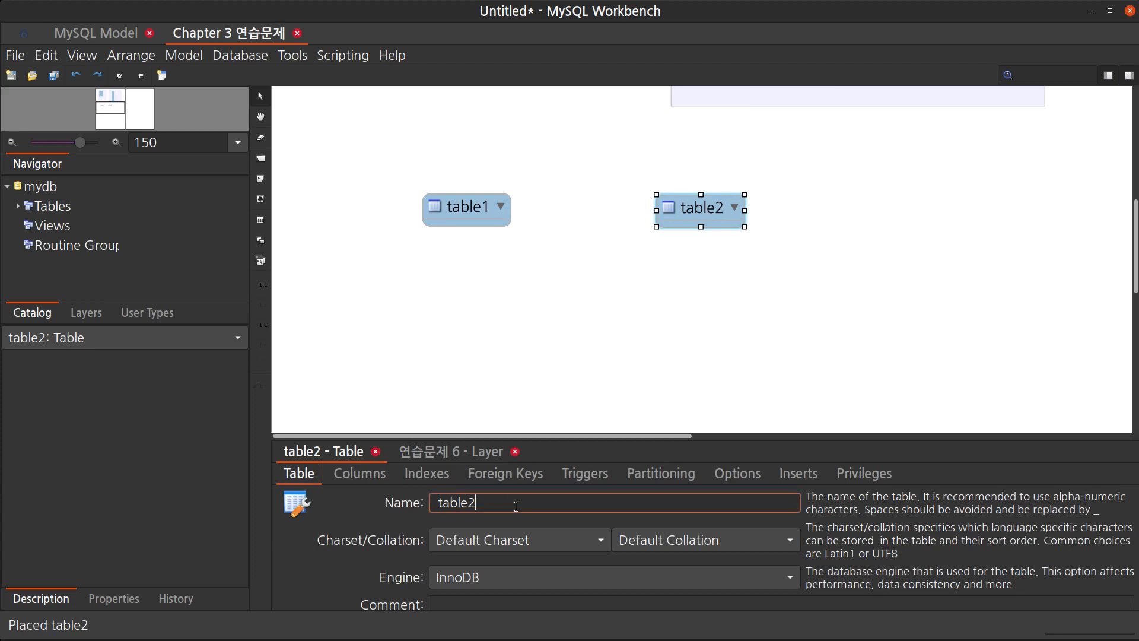
pyautogui.doubleClick(516, 506)
pyautogui.write('자전거')
pyautogui.press('Return')
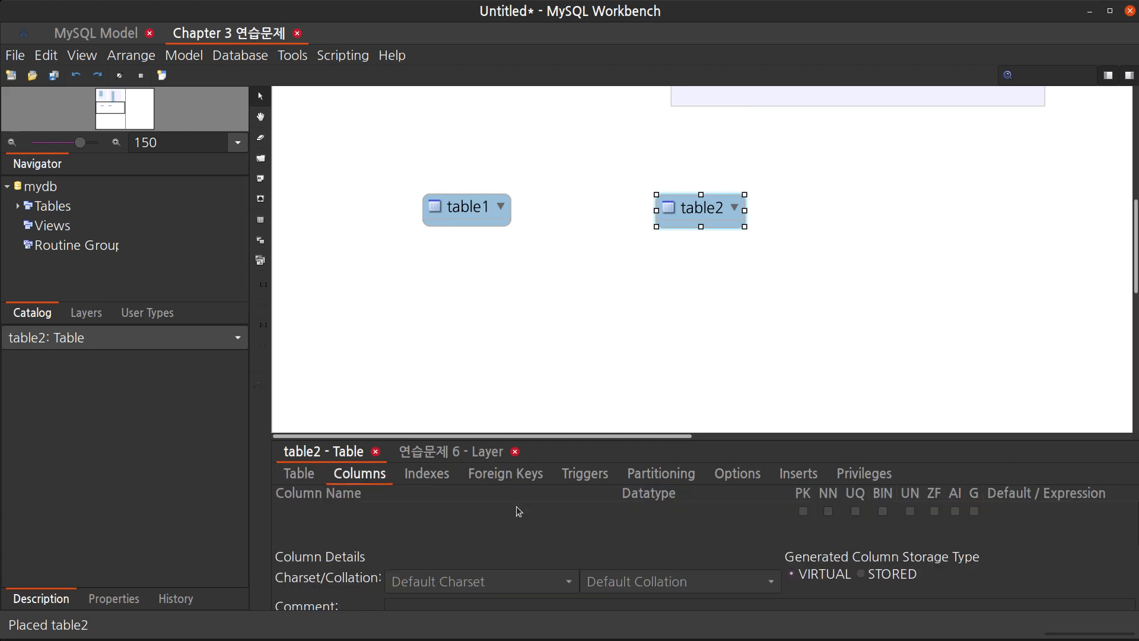
# Add the columns 자격증번호 (primary key), 자격증명, 급수 and 발행기관 to the 자격증 table
pyautogui.click(401, 512)
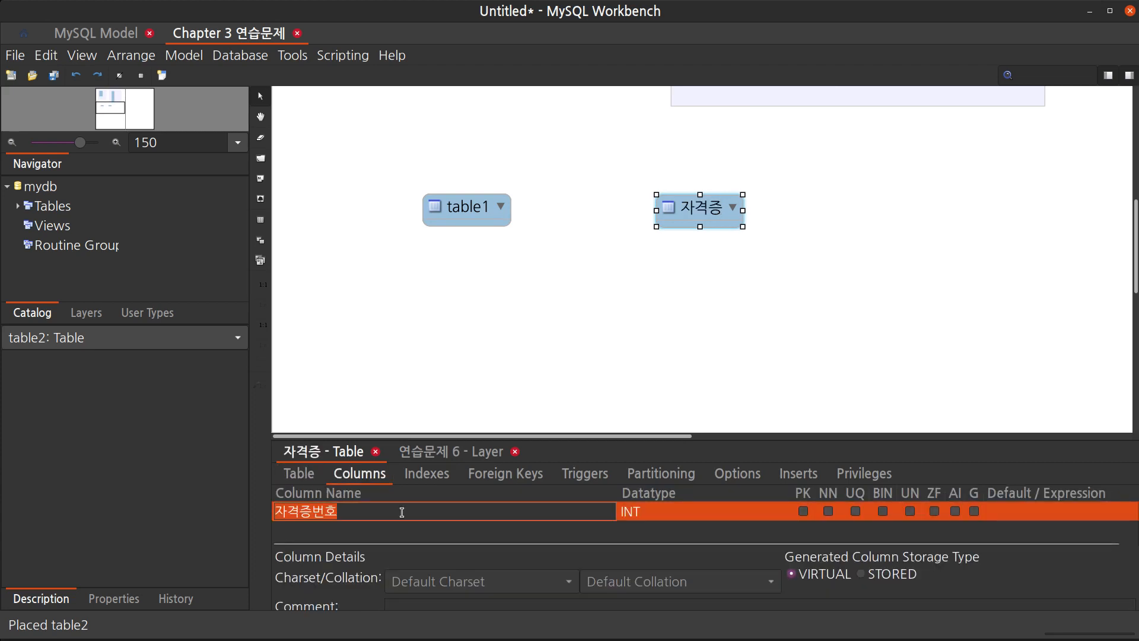
pyautogui.press('Return')
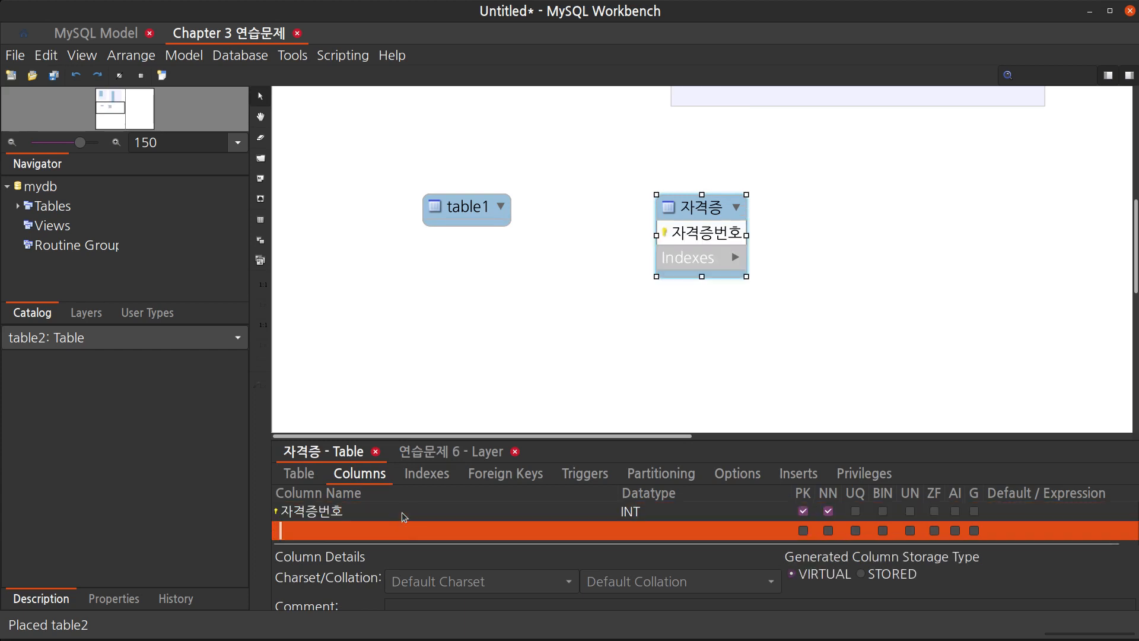
pyautogui.write('자격ㅈ')
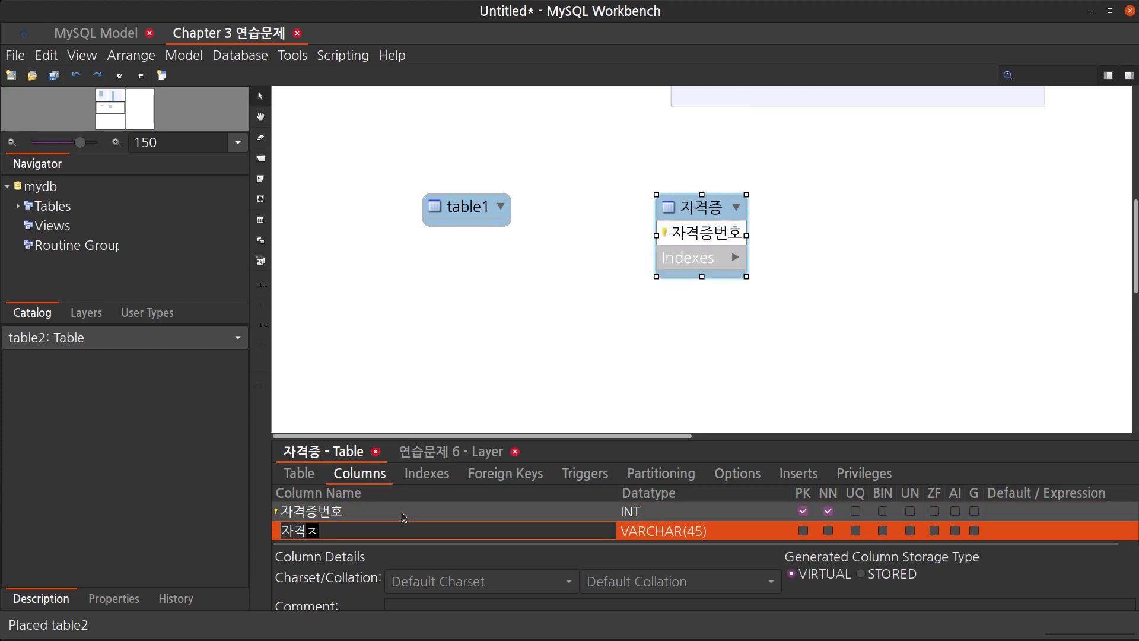
pyautogui.write('증명')
pyautogui.press('Return')
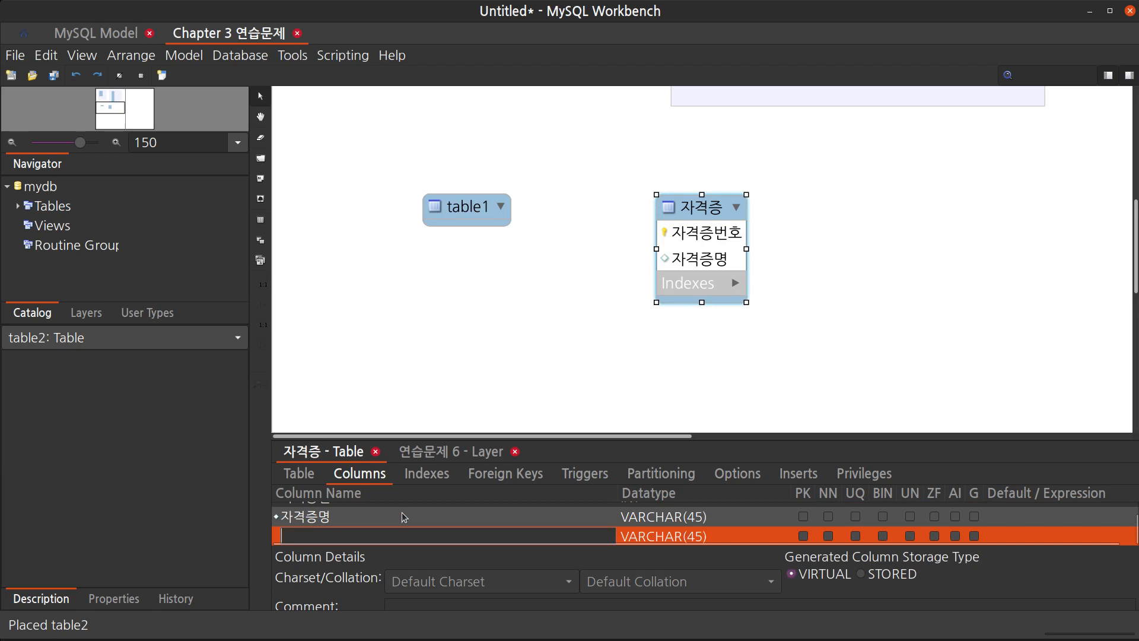
pyautogui.write('급수')
pyautogui.press('Return')
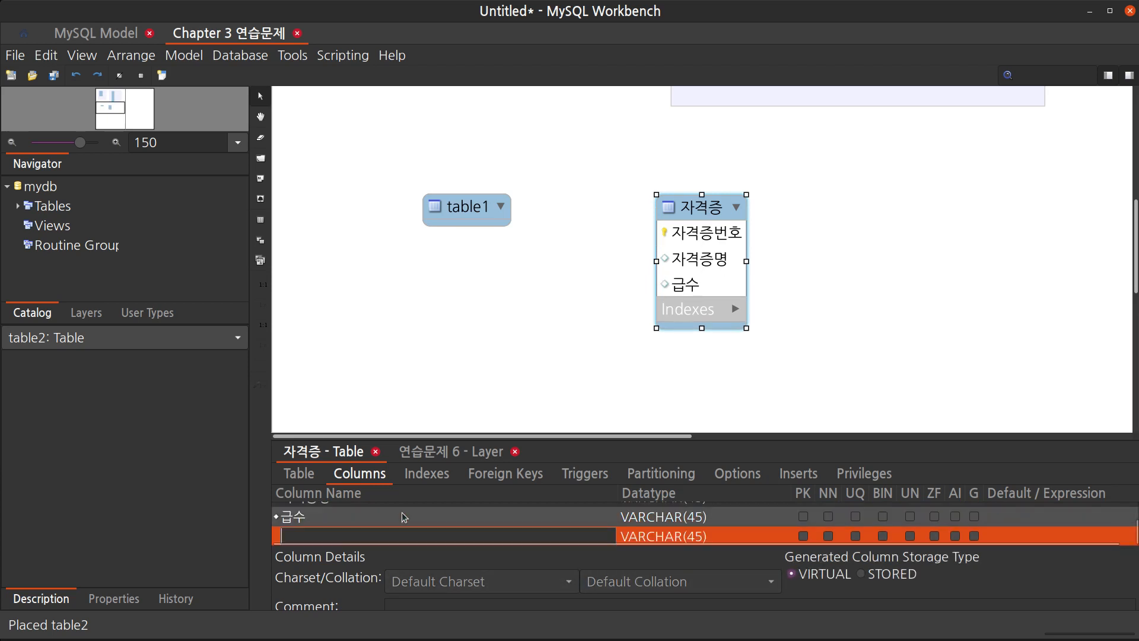
pyautogui.write('발행기관')
pyautogui.press('Return')
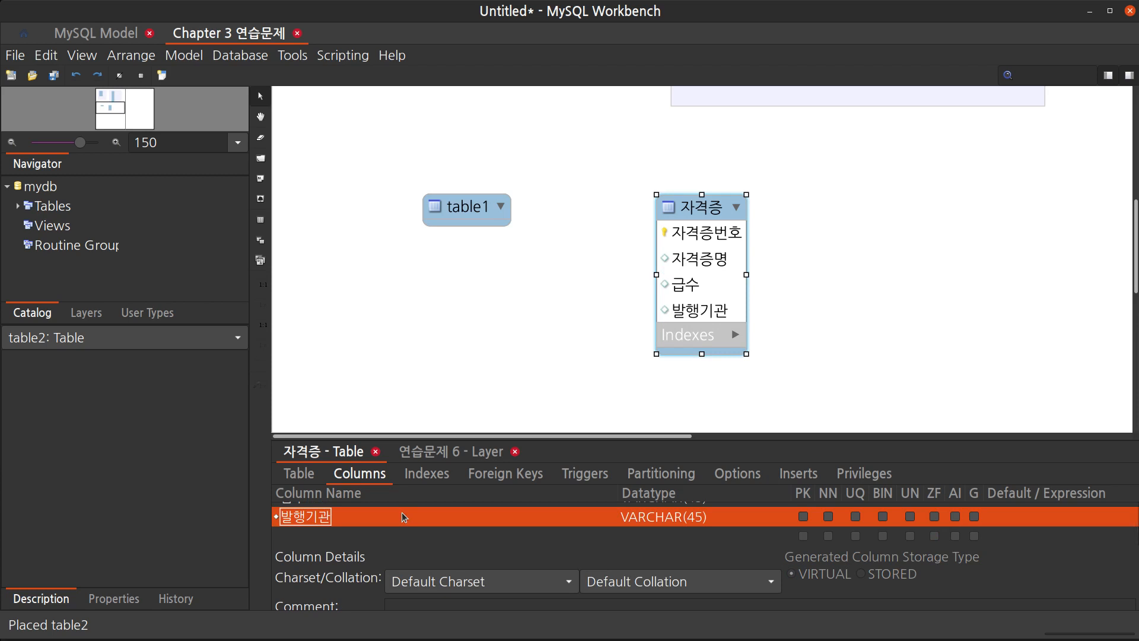
# Open table1 for editing and rename it as 사원
pyautogui.click(476, 206)
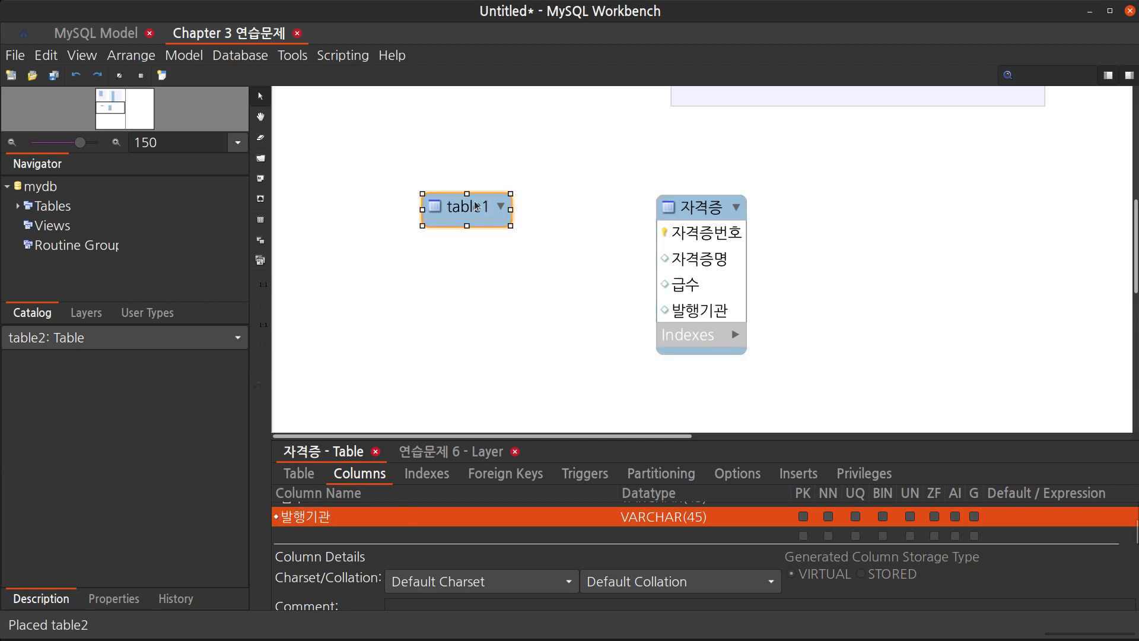
pyautogui.doubleClick(476, 206)
pyautogui.click(347, 512)
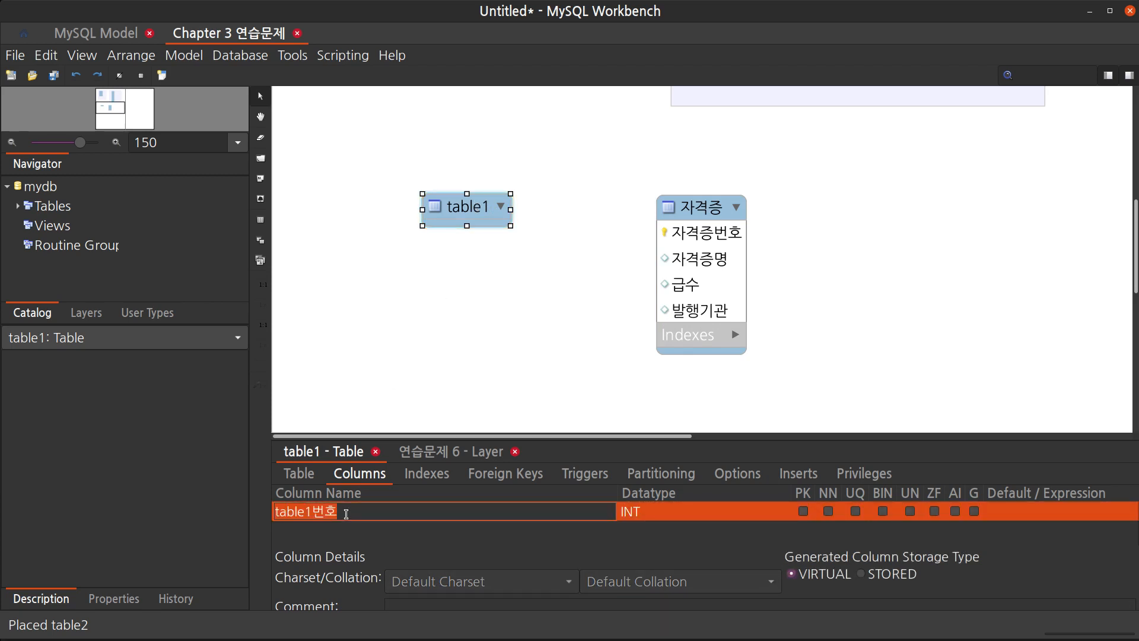
pyautogui.click(309, 480)
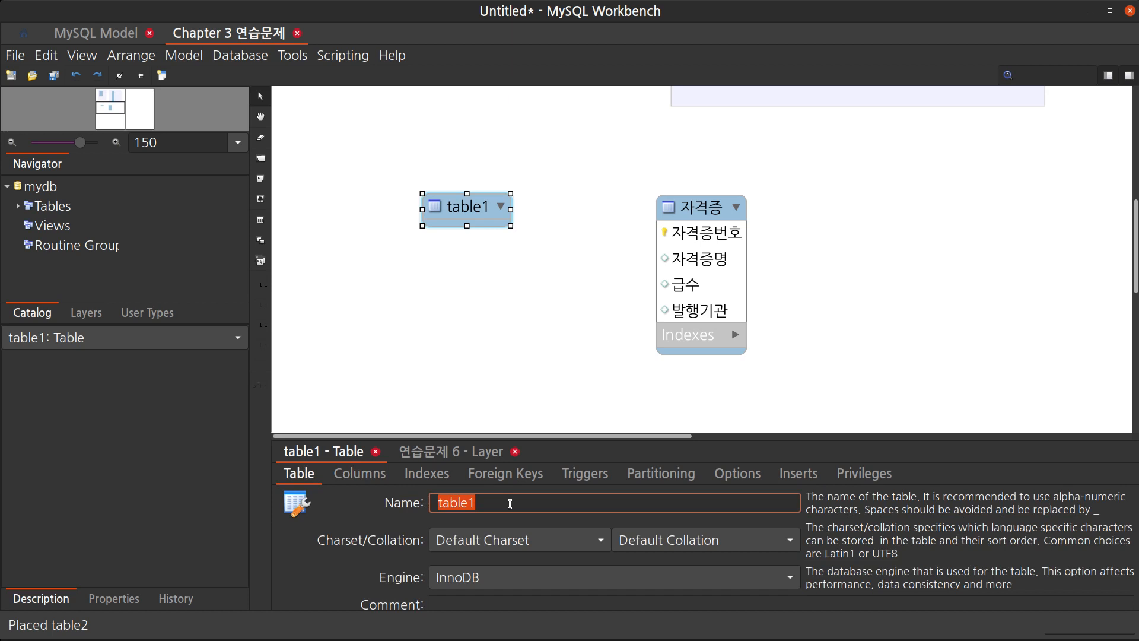
pyautogui.write('사원')
pyautogui.press('Return')
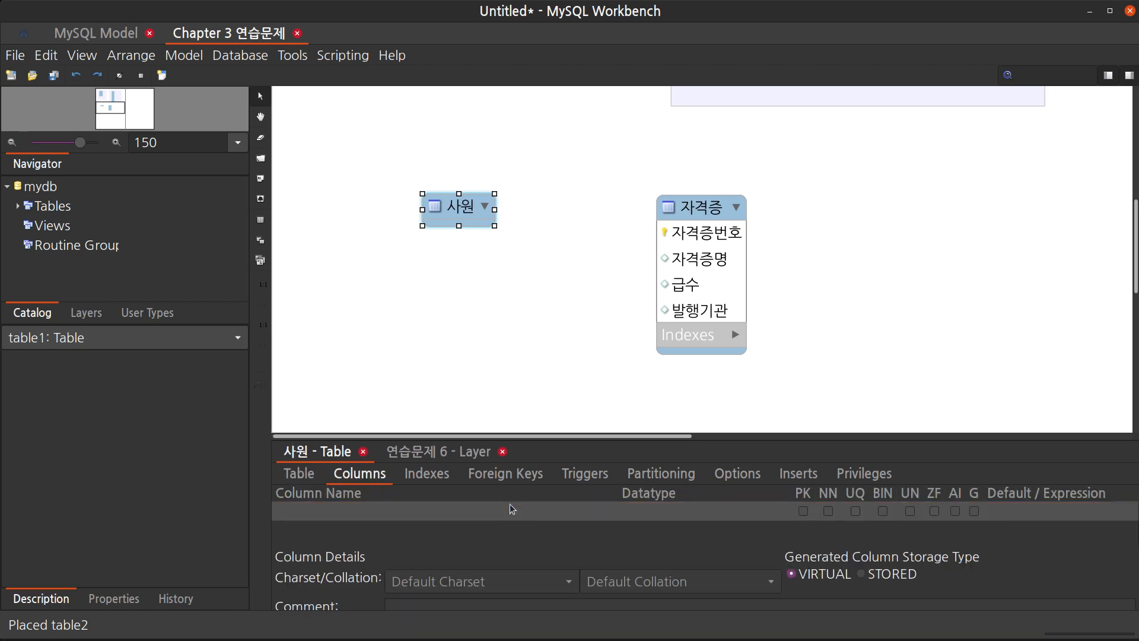
# Add the primary key column 사번 and the column 이름 to the 사원 table
pyautogui.click(438, 514)
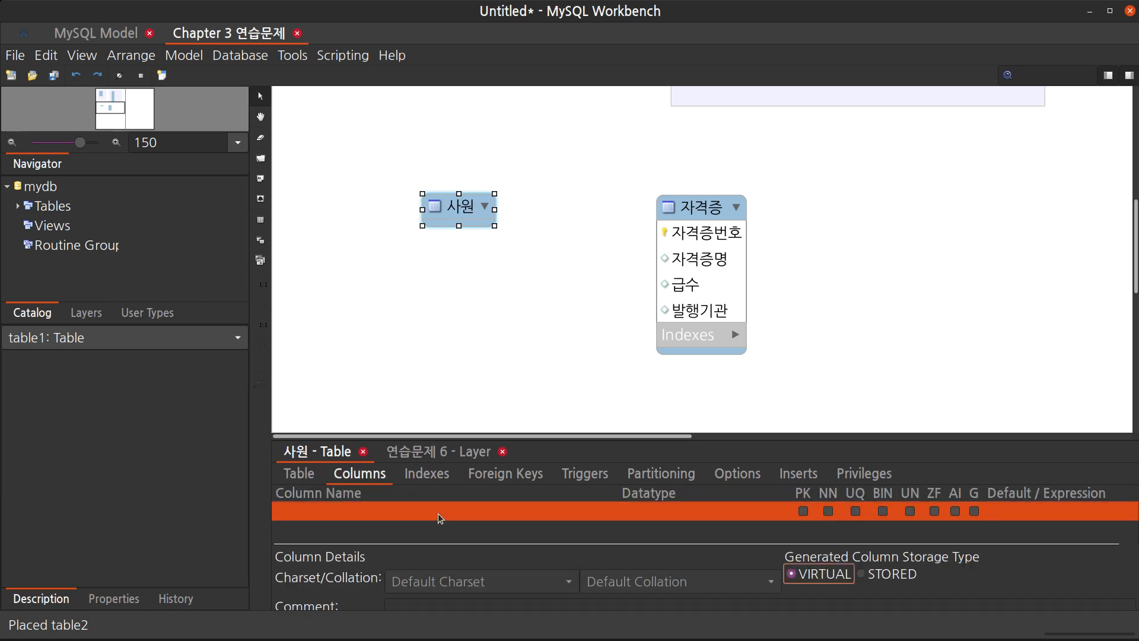
pyautogui.click(438, 514)
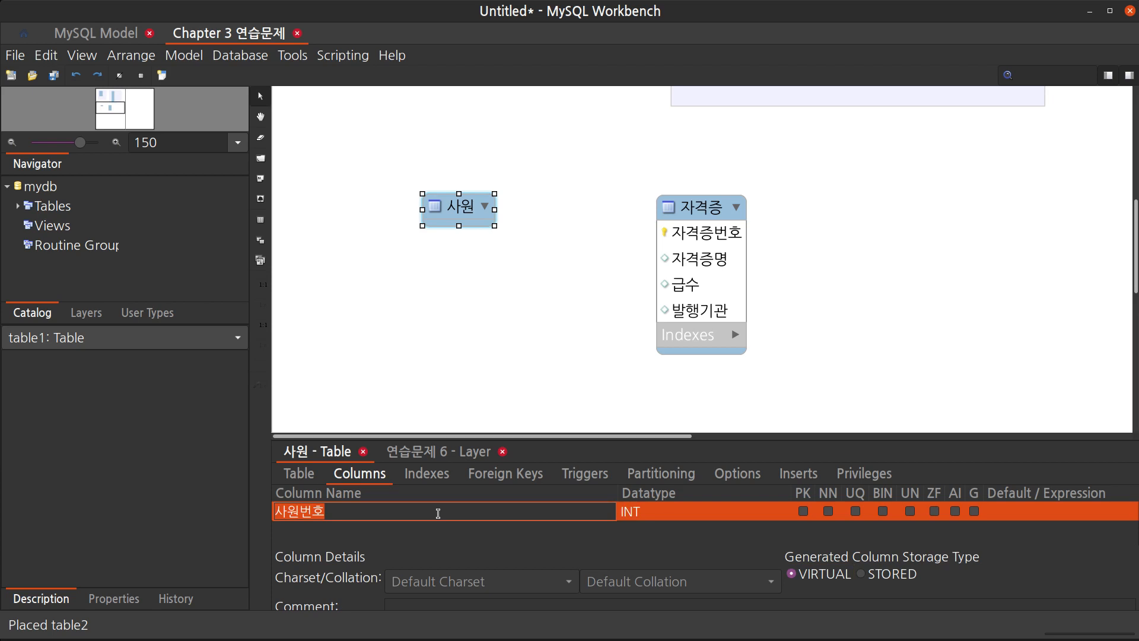
pyautogui.write('사번')
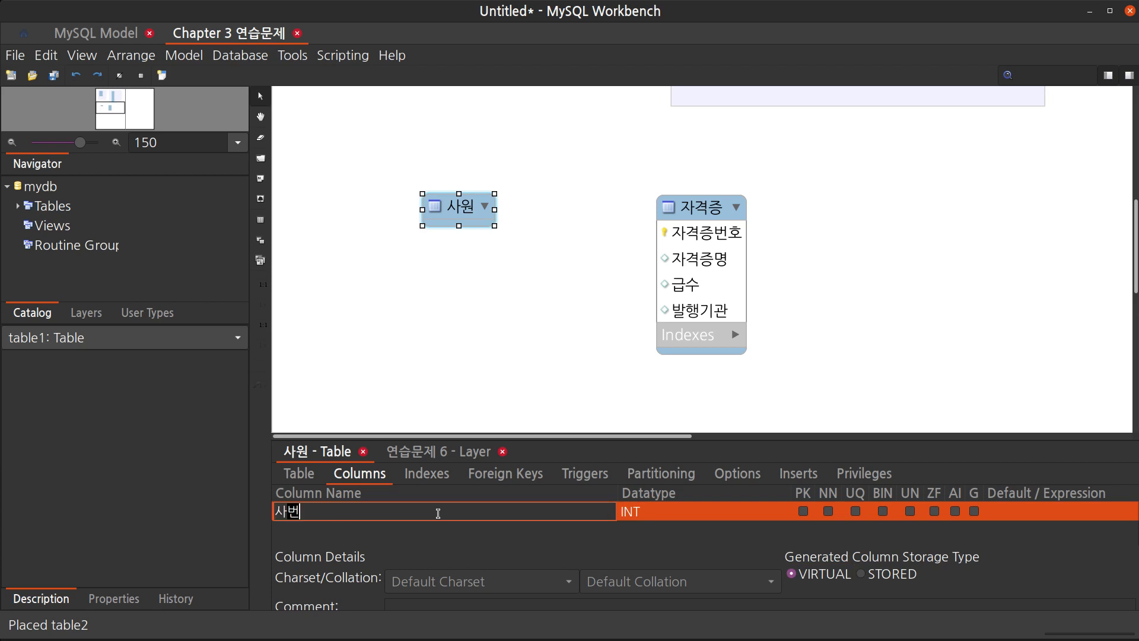
pyautogui.press('Return')
pyautogui.press('Down')
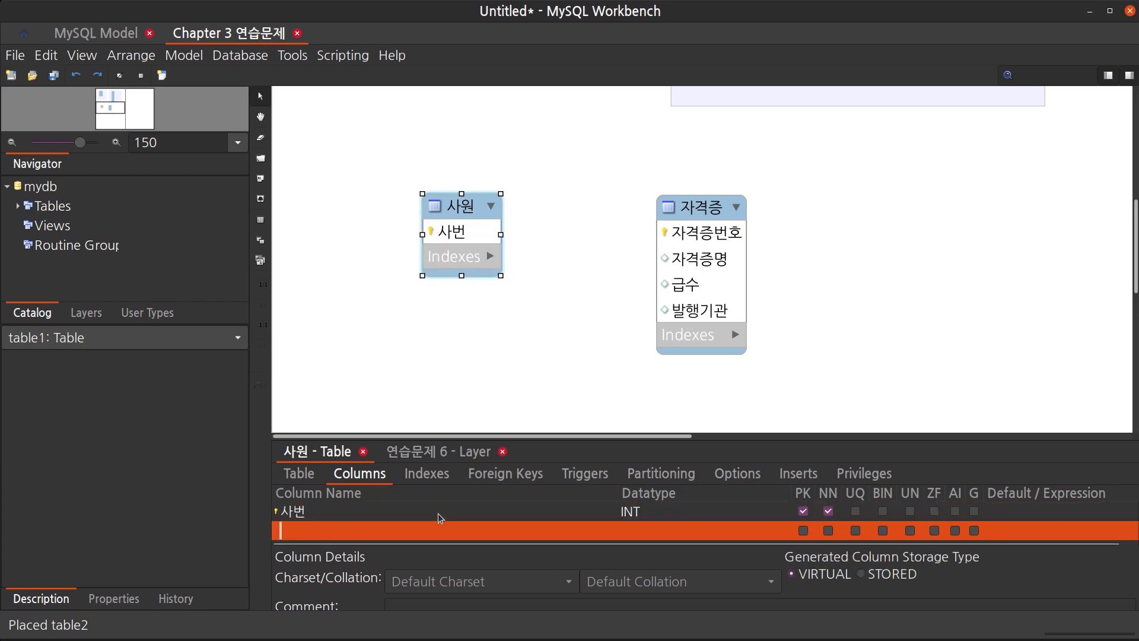
pyautogui.press('Return')
pyautogui.write('이름')
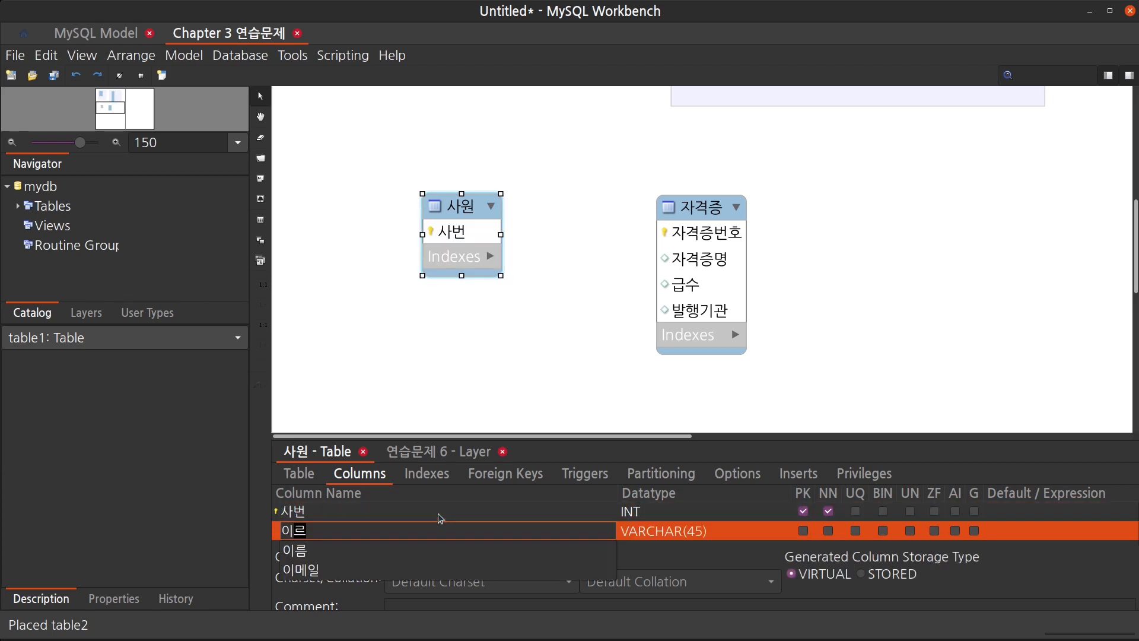
pyautogui.press('Return')
# Add the columns 주민등록번호, 생년월일 and 나이 to the 사원 table
pyautogui.press('Down')
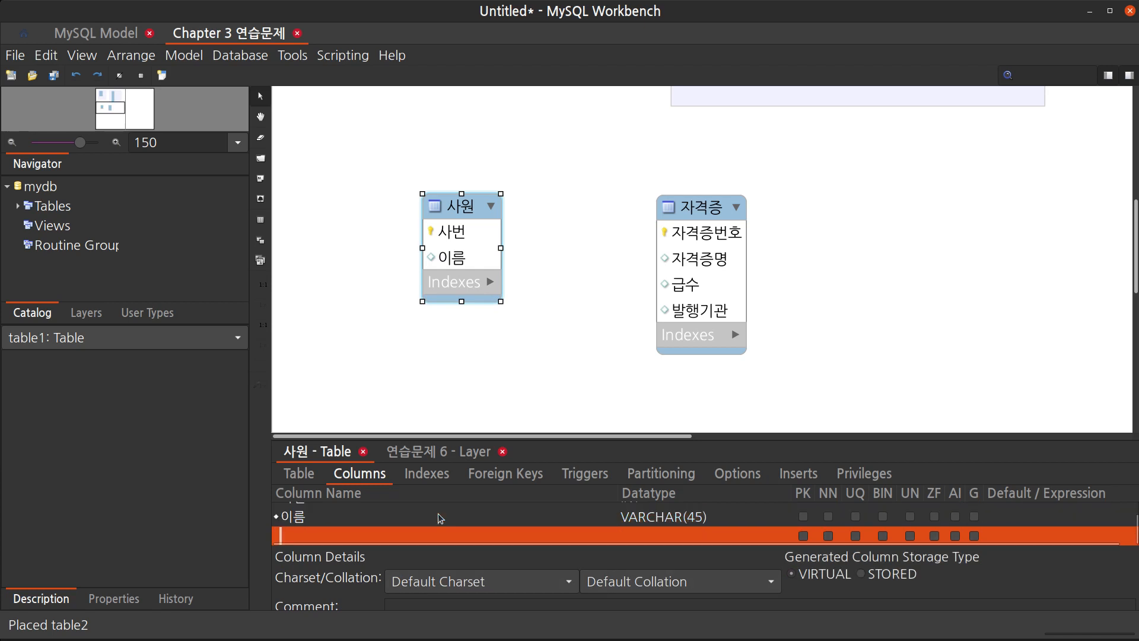
pyautogui.press('Return')
pyautogui.write('주민등록번호')
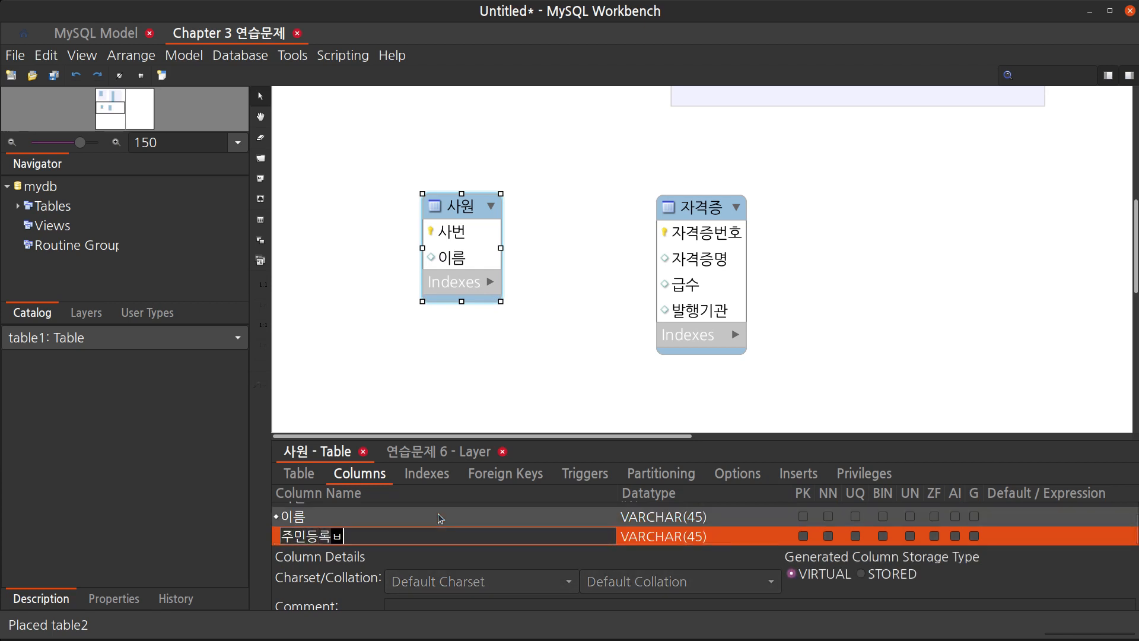
pyautogui.press('Return')
pyautogui.press('Down')
pyautogui.press('Return')
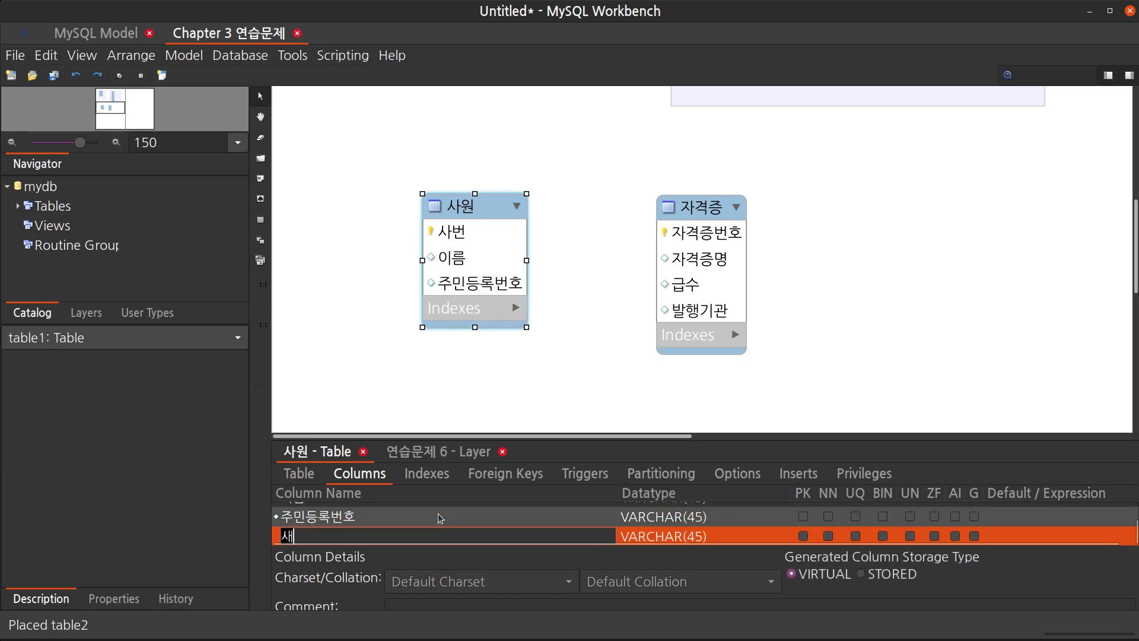
pyautogui.write('생년월일')
pyautogui.press('Return')
pyautogui.press('Down')
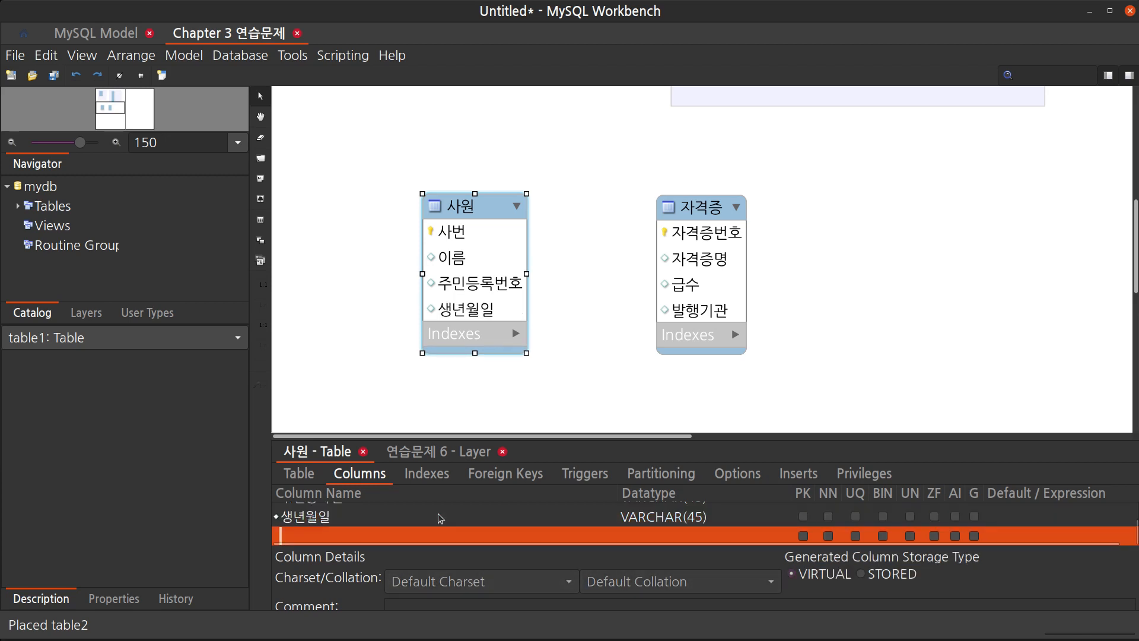
pyautogui.press('Return')
pyautogui.write('나이')
pyautogui.press('Return')
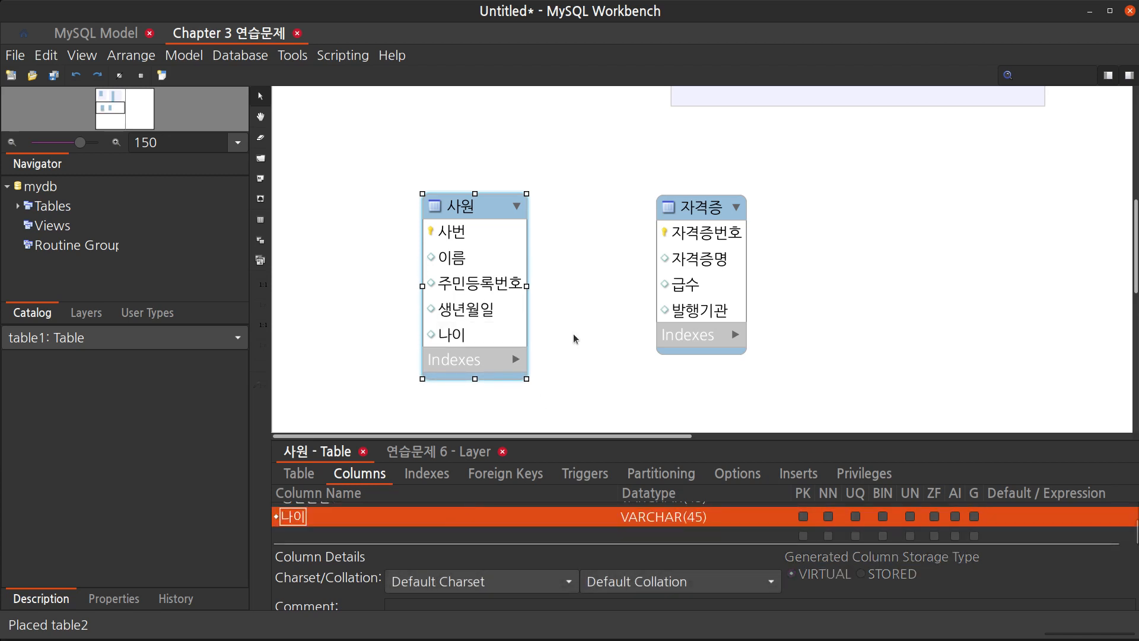
# Nudge the 사원 and 자격증 tables slightly to tidy their positions, then deselect them
pyautogui.moveTo(485, 214); pyautogui.dragTo(505, 208)
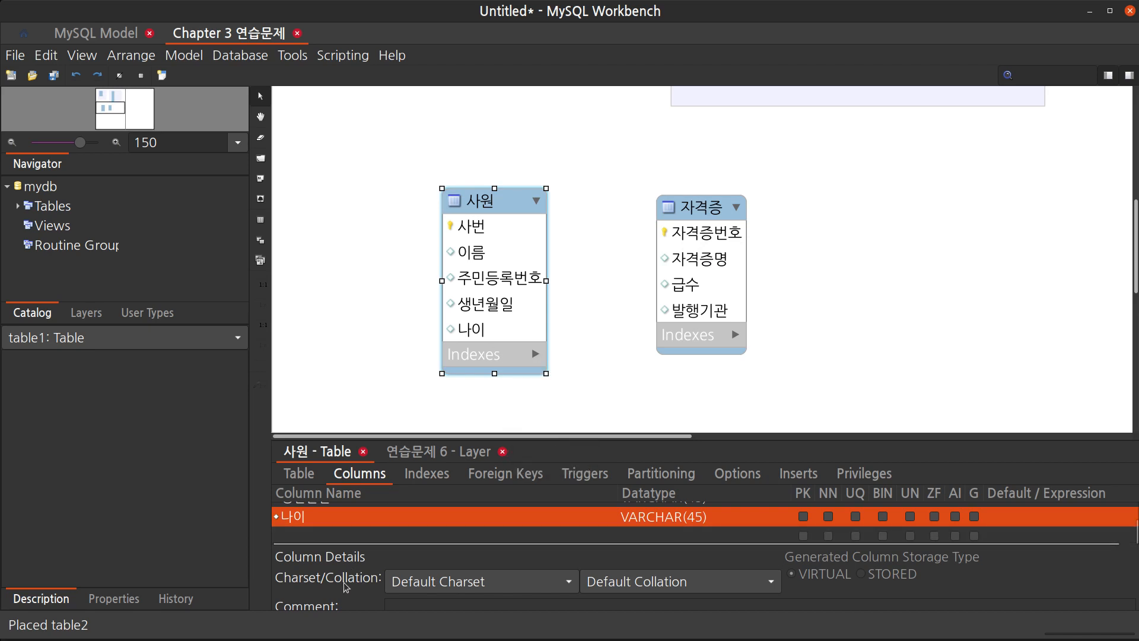
pyautogui.moveTo(691, 224); pyautogui.dragTo(709, 215)
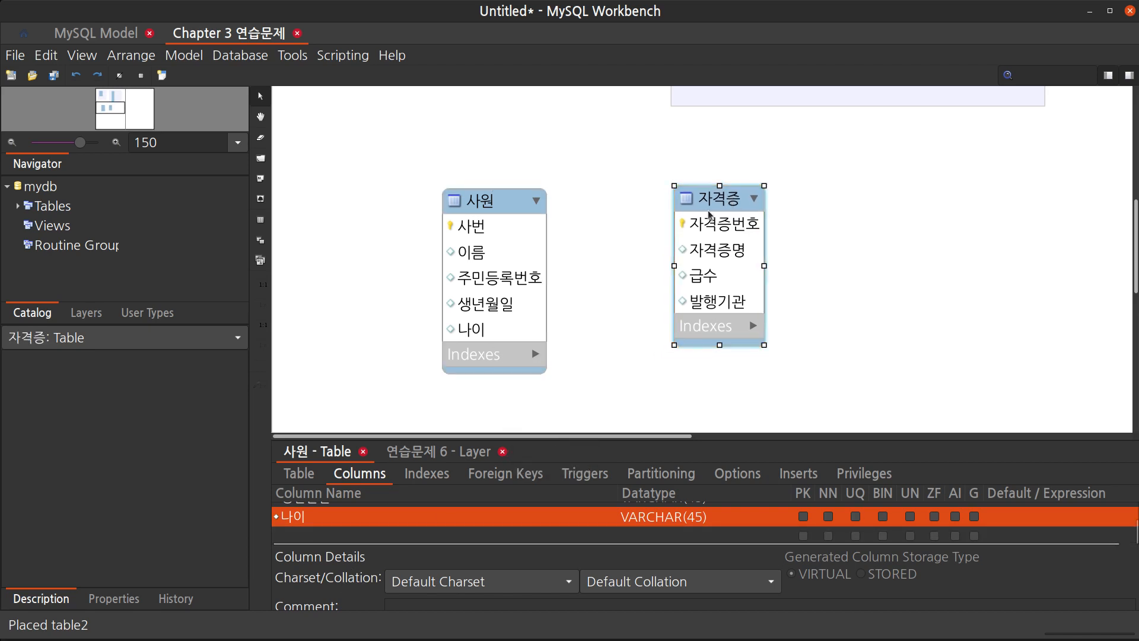
pyautogui.click(607, 247)
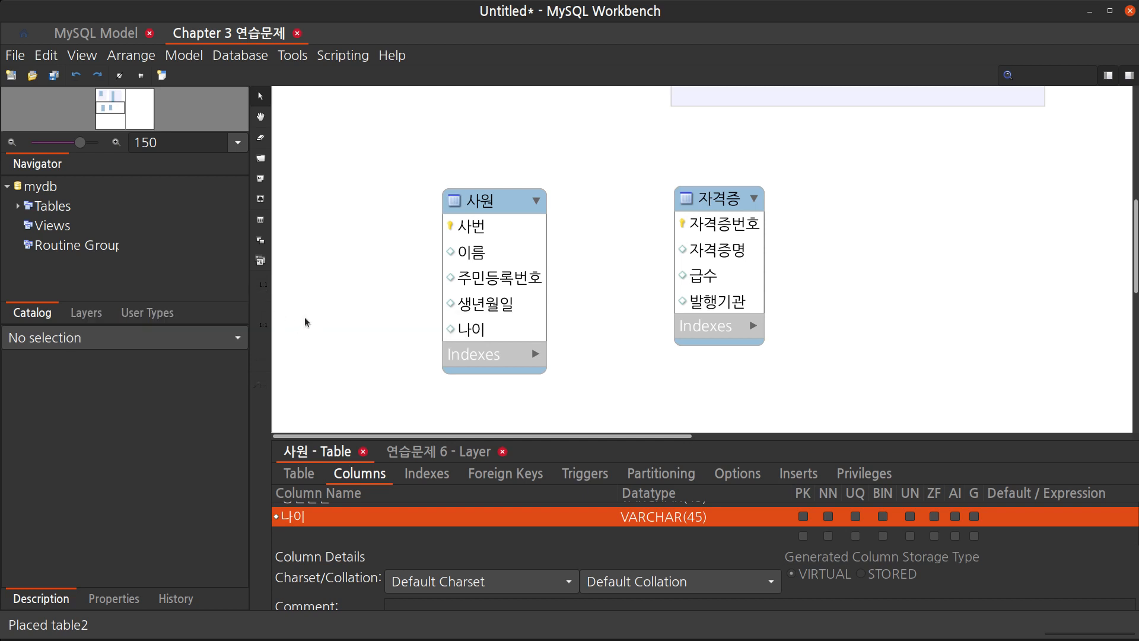
# Create a one-to-many relationship from 사원 to 자격증, adding a 자격증번호 foreign key to 사원
pyautogui.press('2')
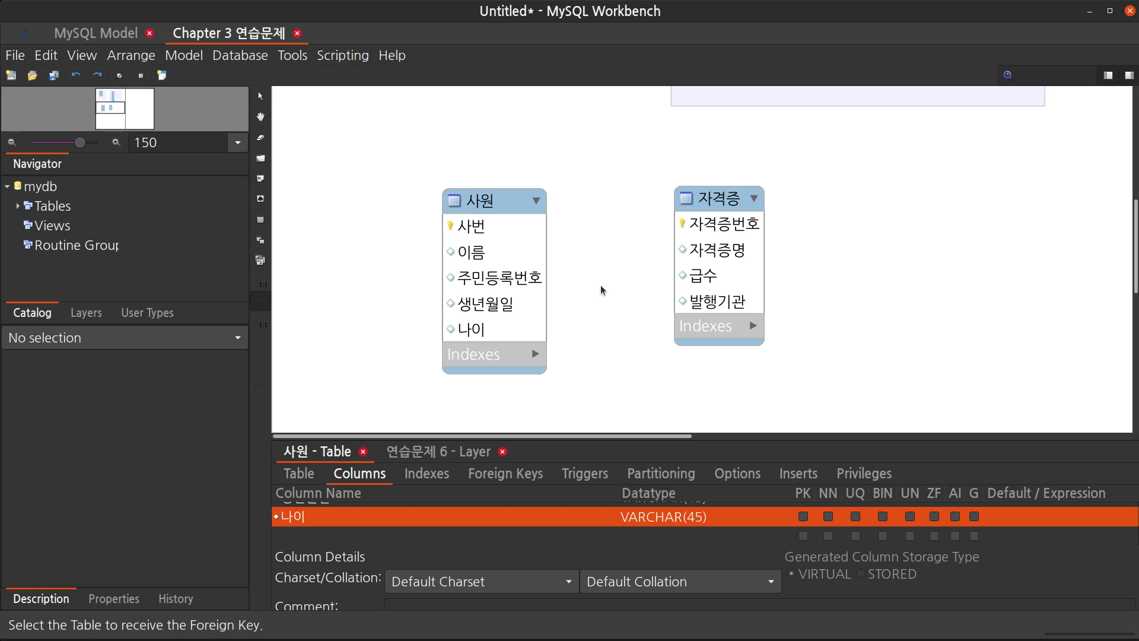
pyautogui.click(520, 309)
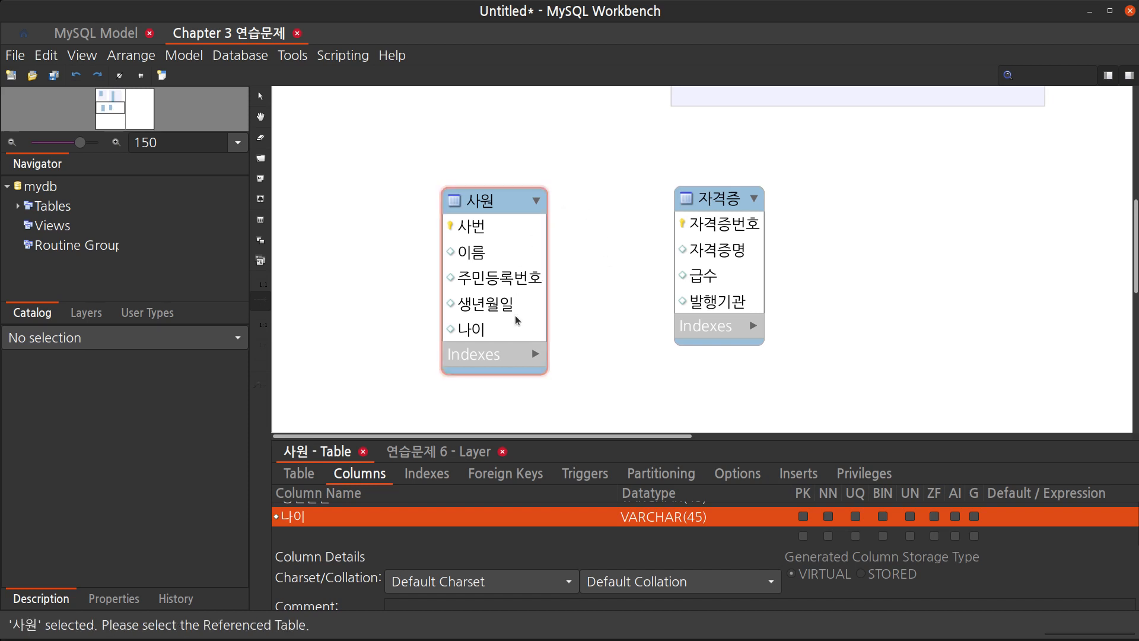
pyautogui.click(699, 269)
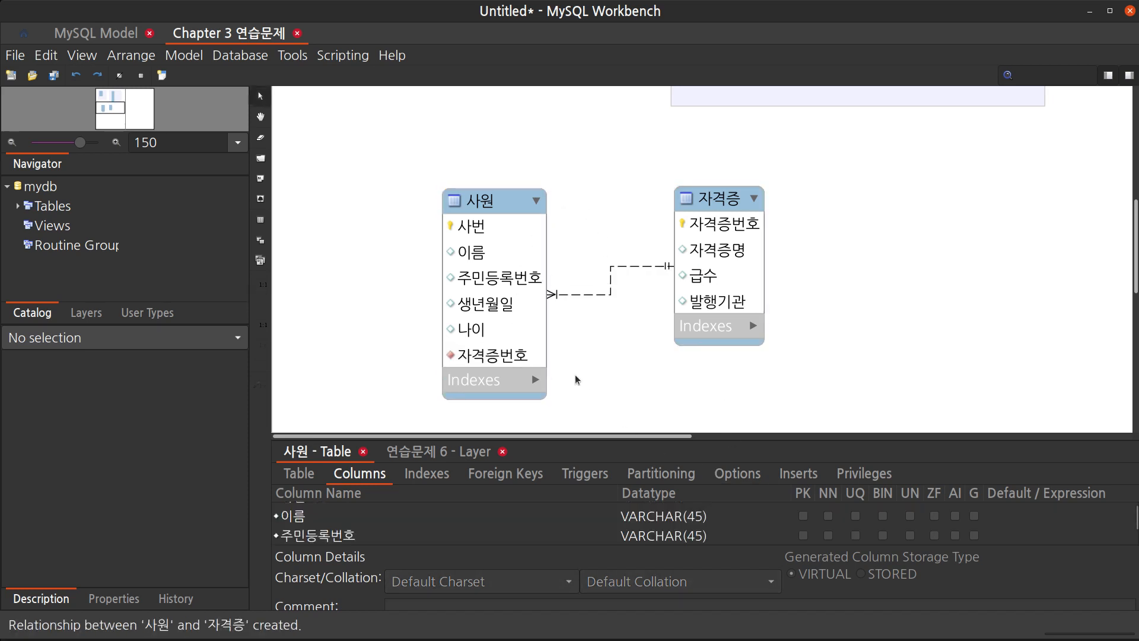
pyautogui.moveTo(511, 364)
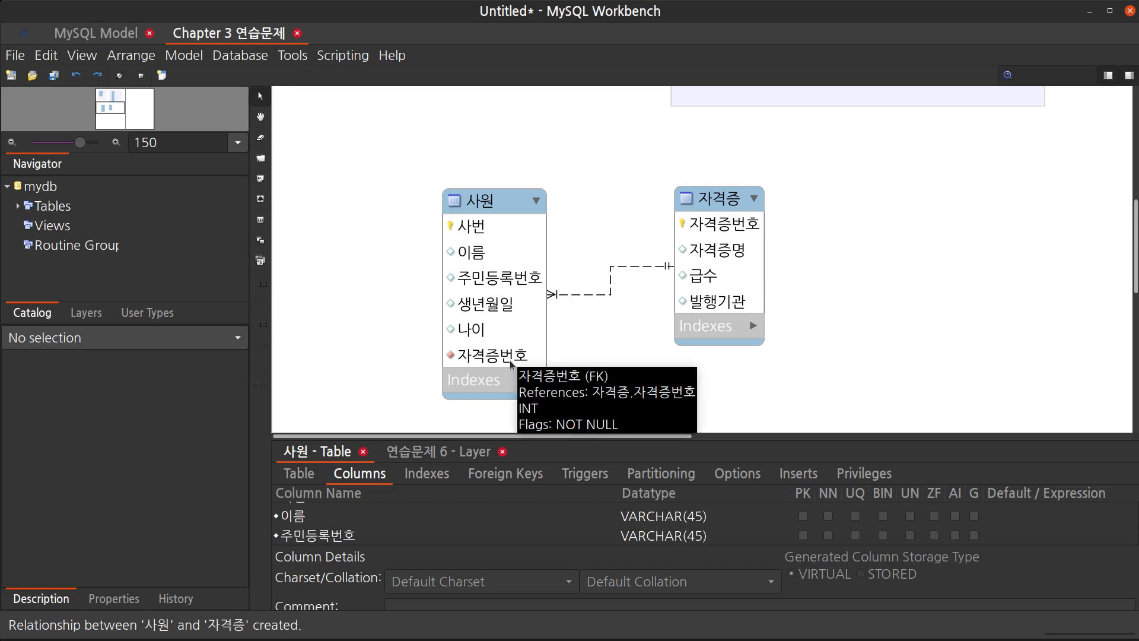
# Reposition the 사원 and 자격증 tables so the relationship line runs straight between them
pyautogui.click(516, 249)
pyautogui.moveTo(520, 204)
pyautogui.mouseDown()
pyautogui.moveTo(521, 178)
pyautogui.moveTo(523, 200)
pyautogui.mouseUp()
pyautogui.moveTo(715, 208); pyautogui.dragTo(718, 229)
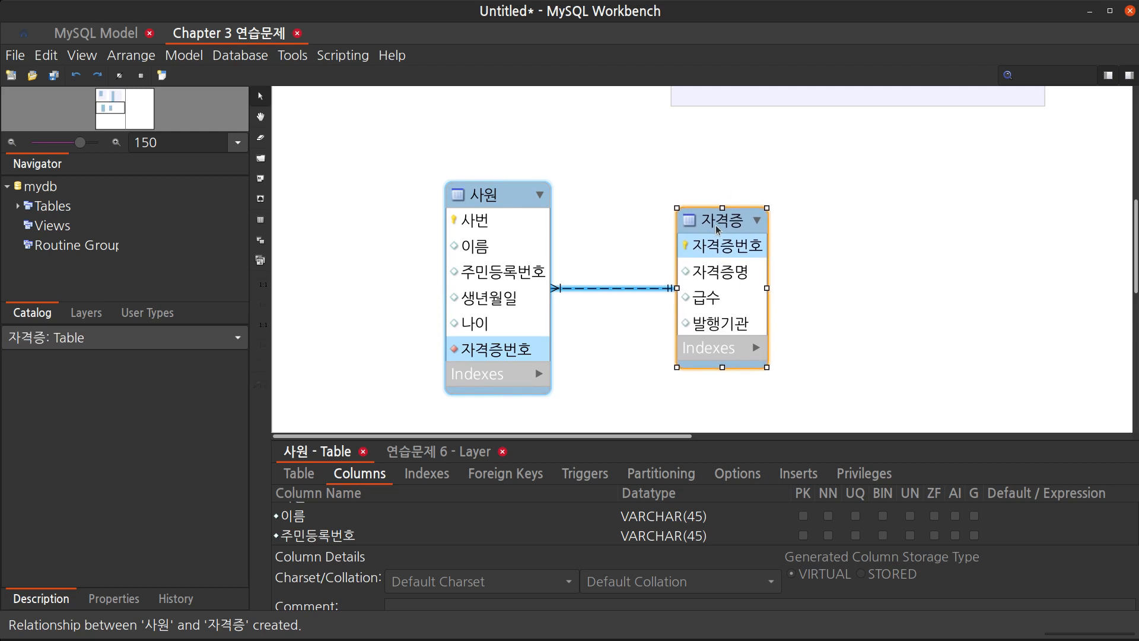
# Inspect the 사원 table's columns and its 자격증번호 foreign key details
pyautogui.moveTo(455, 350)
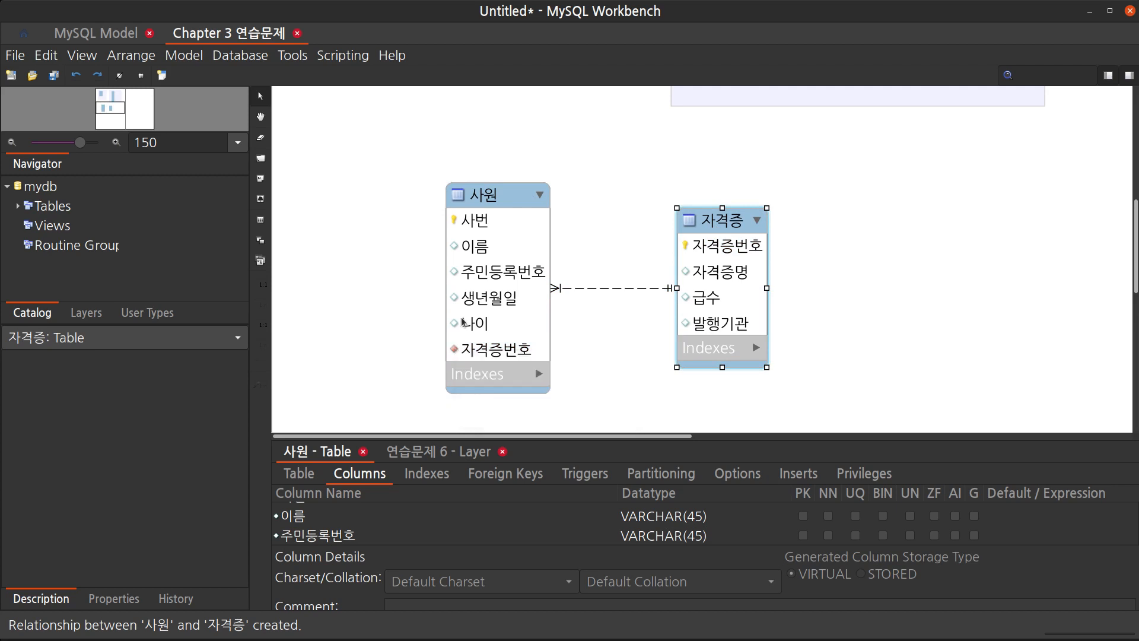
pyautogui.moveTo(454, 220)
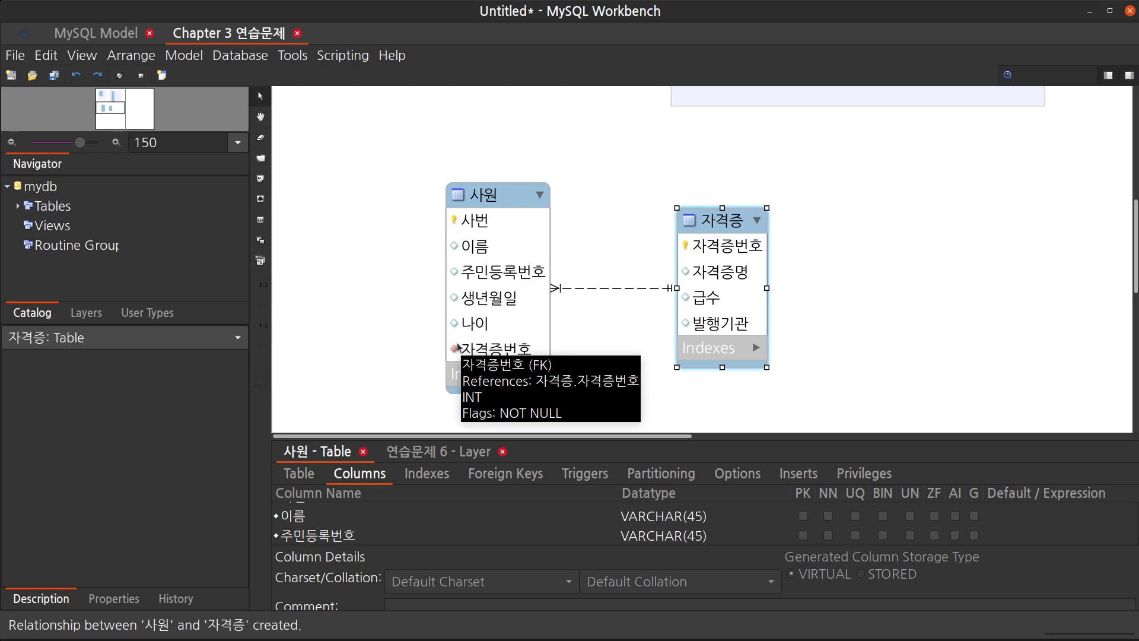
pyautogui.moveTo(455, 256)
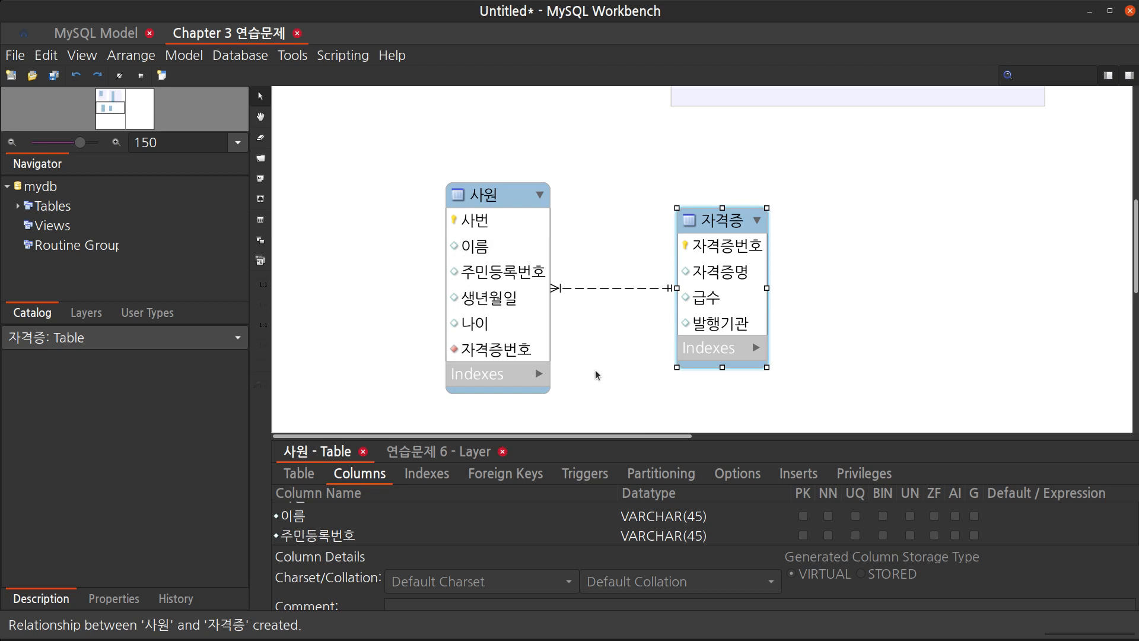
pyautogui.click(473, 223)
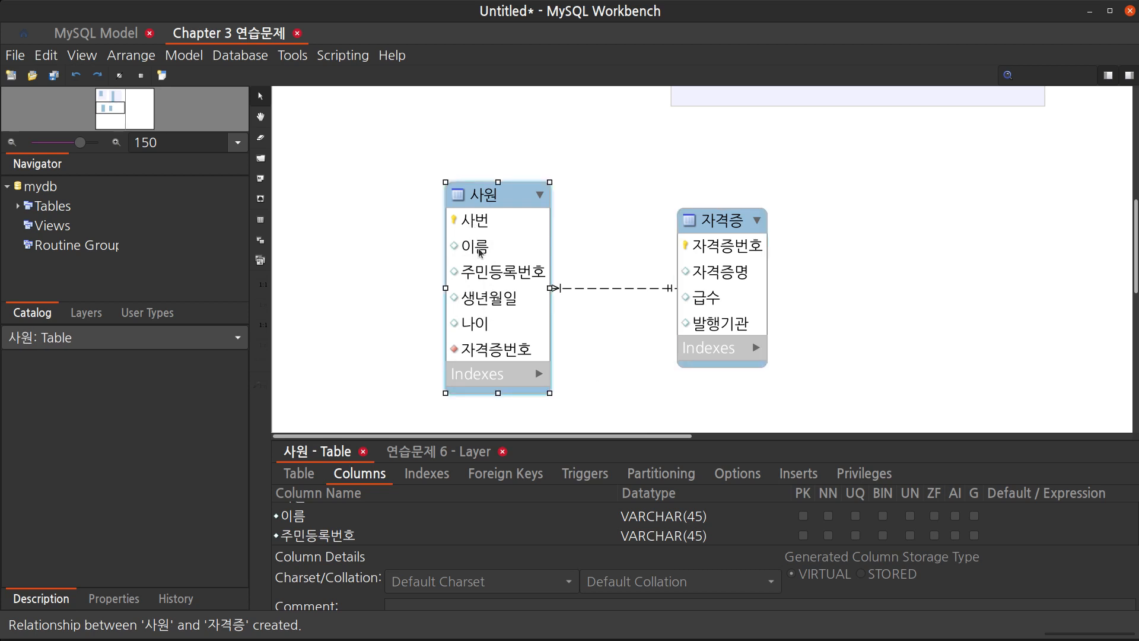
pyautogui.click(620, 374)
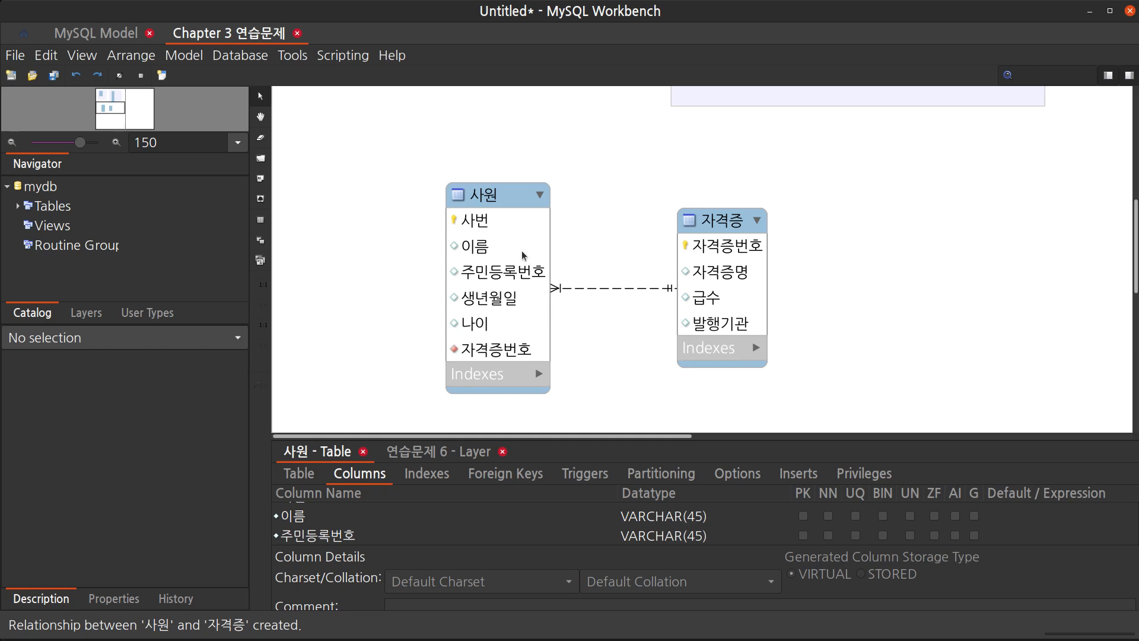
pyautogui.click(494, 355)
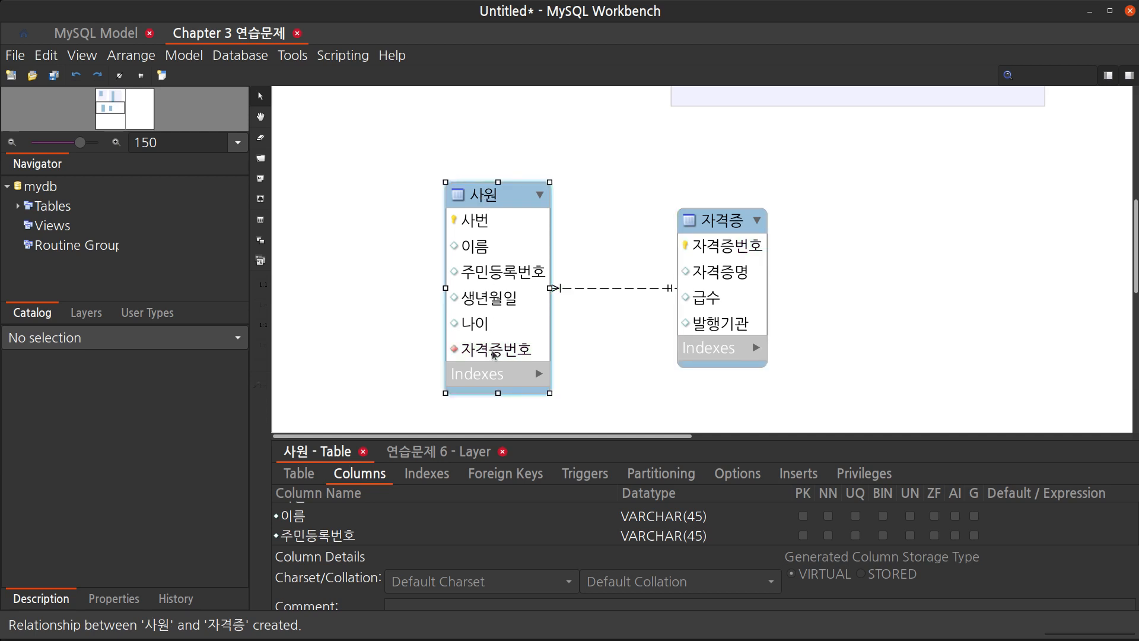
pyautogui.click(604, 343)
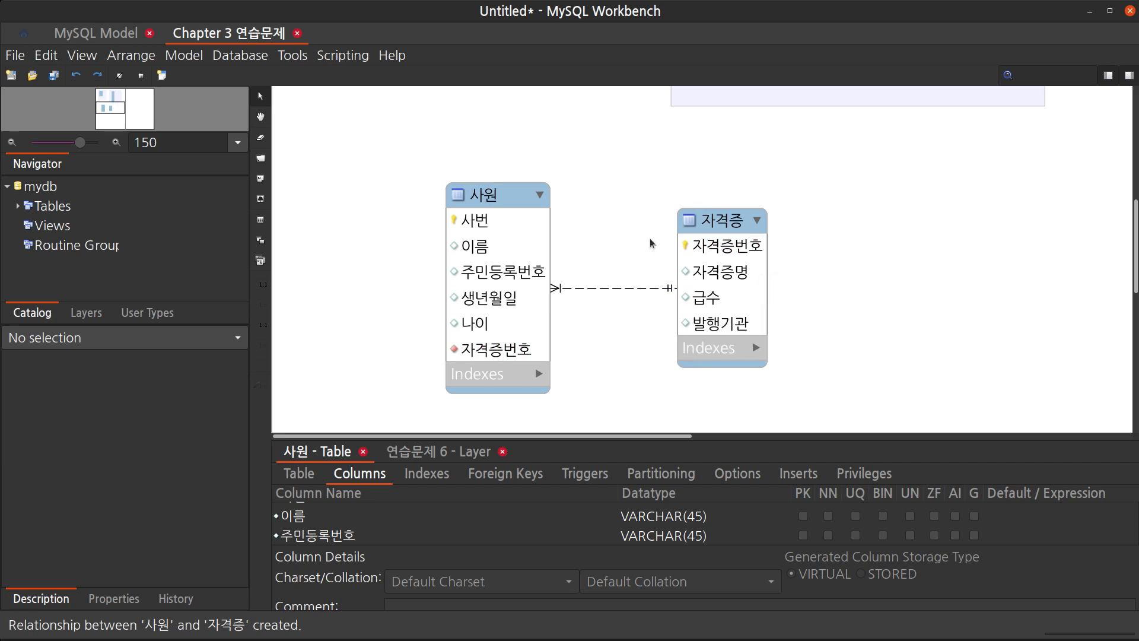
# Delete the one-to-many relationship between 사원 and 자격증, removing its foreign key column as well
pyautogui.moveTo(714, 231); pyautogui.dragTo(738, 230)
pyautogui.click(627, 289)
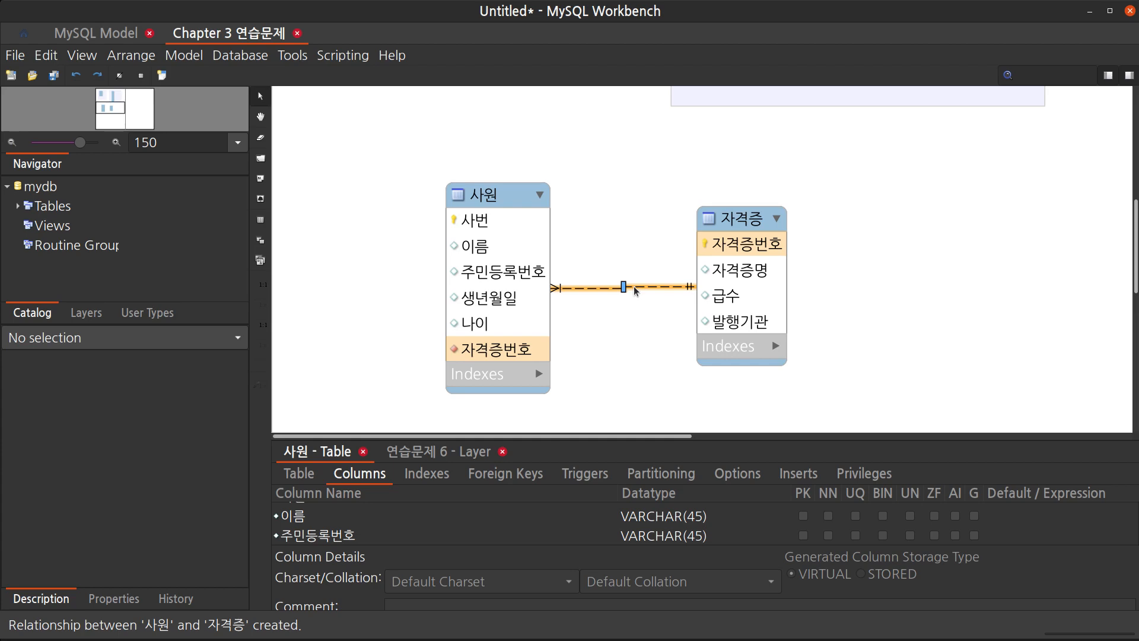
pyautogui.press('Delete')
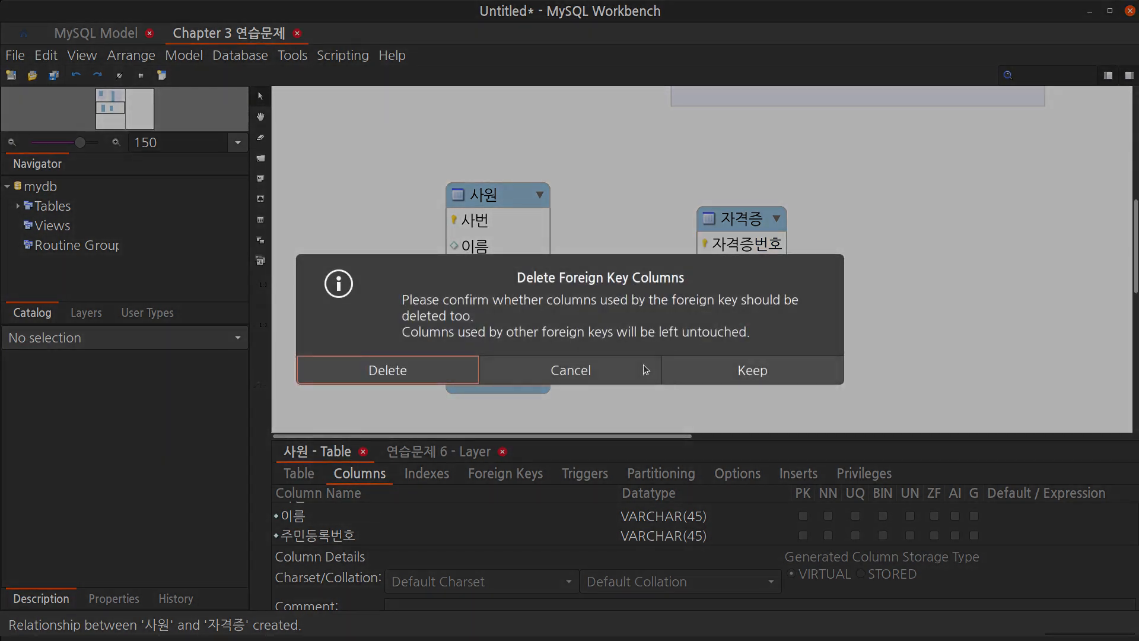
pyautogui.click(434, 374)
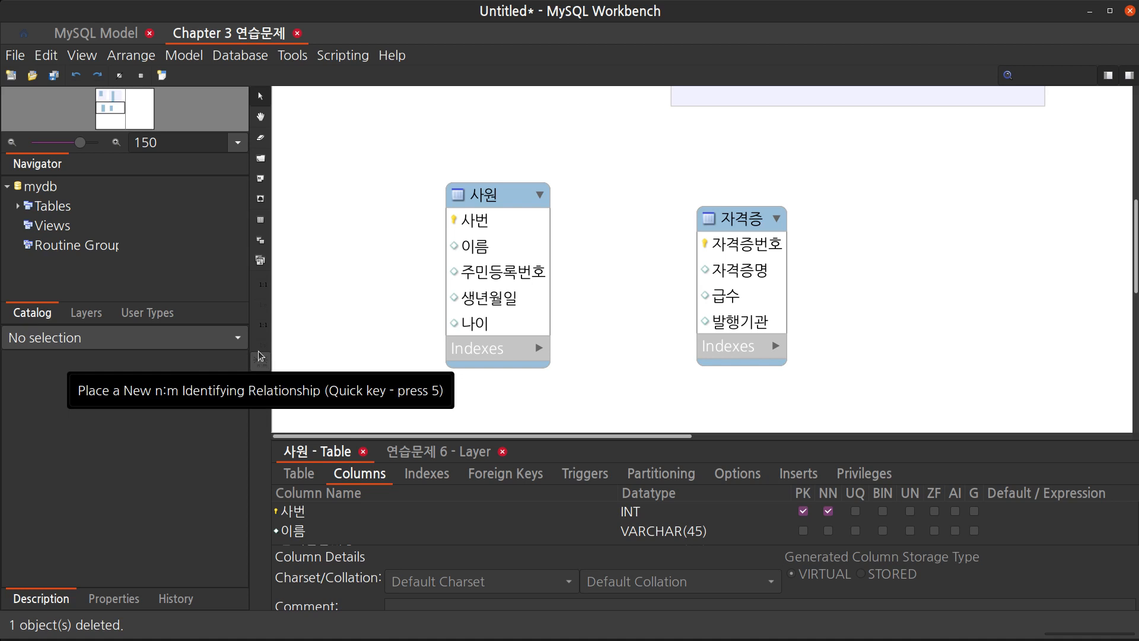
# Place an n:m identifying relationship between 사원 and 자격증, creating the associative table 사원_자격증
pyautogui.click(259, 357)
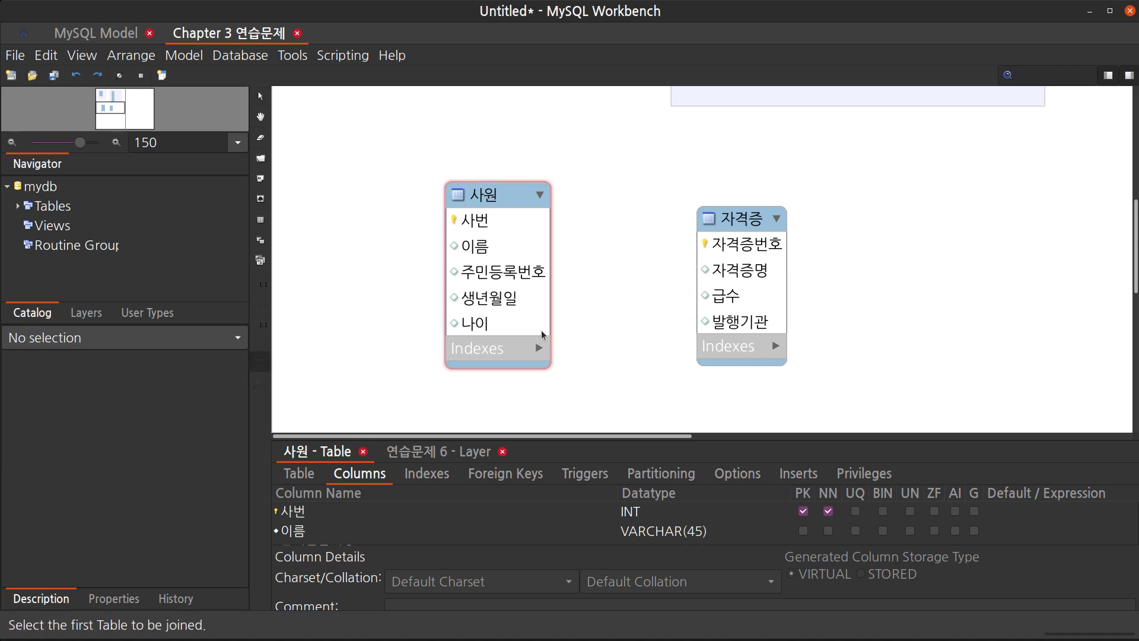
pyautogui.click(531, 296)
pyautogui.click(739, 290)
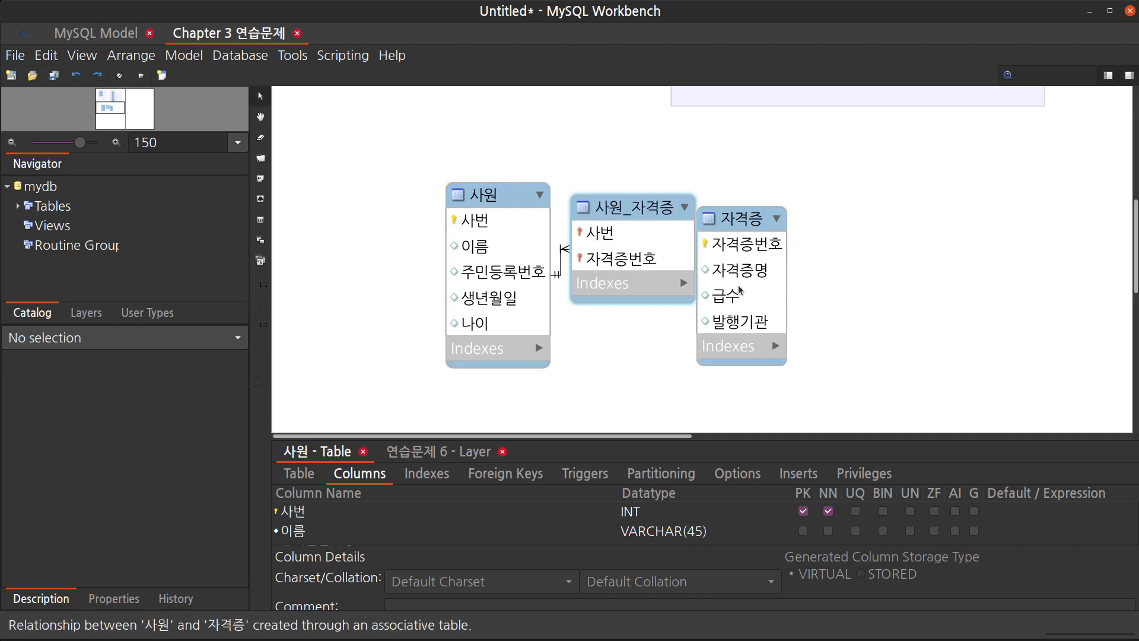
# Arrange 사원, 사원_자격증 and 자격증 in a row so the relationship lines connect neatly
pyautogui.moveTo(740, 290); pyautogui.dragTo(807, 268)
pyautogui.click(660, 202)
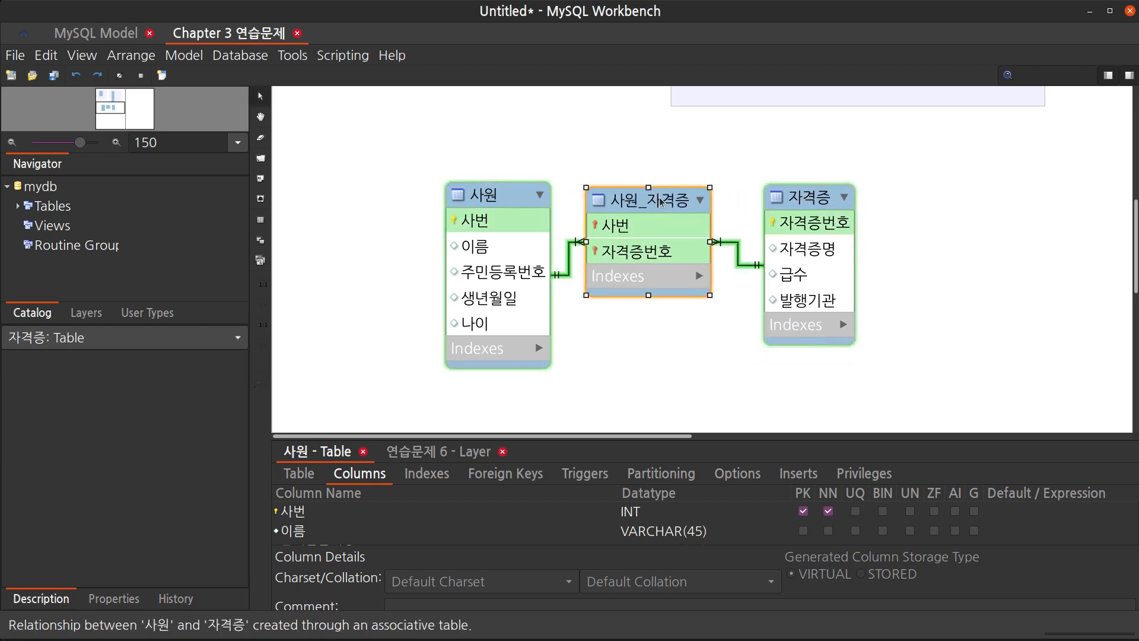
pyautogui.moveTo(660, 202); pyautogui.dragTo(669, 192)
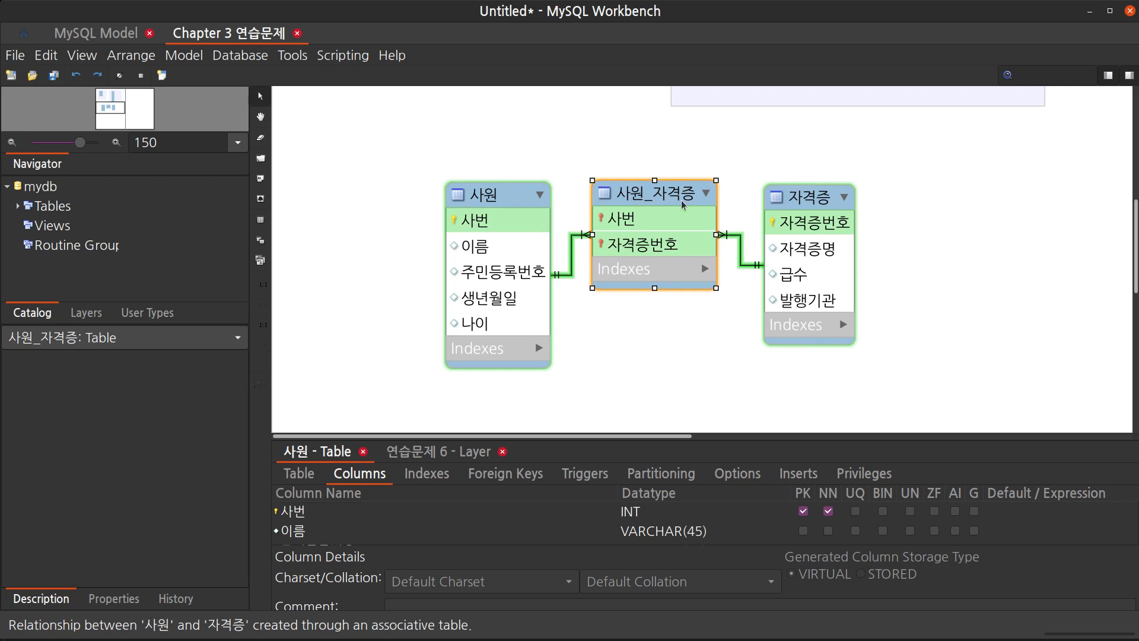
pyautogui.moveTo(683, 205); pyautogui.dragTo(687, 212)
pyautogui.click(693, 397)
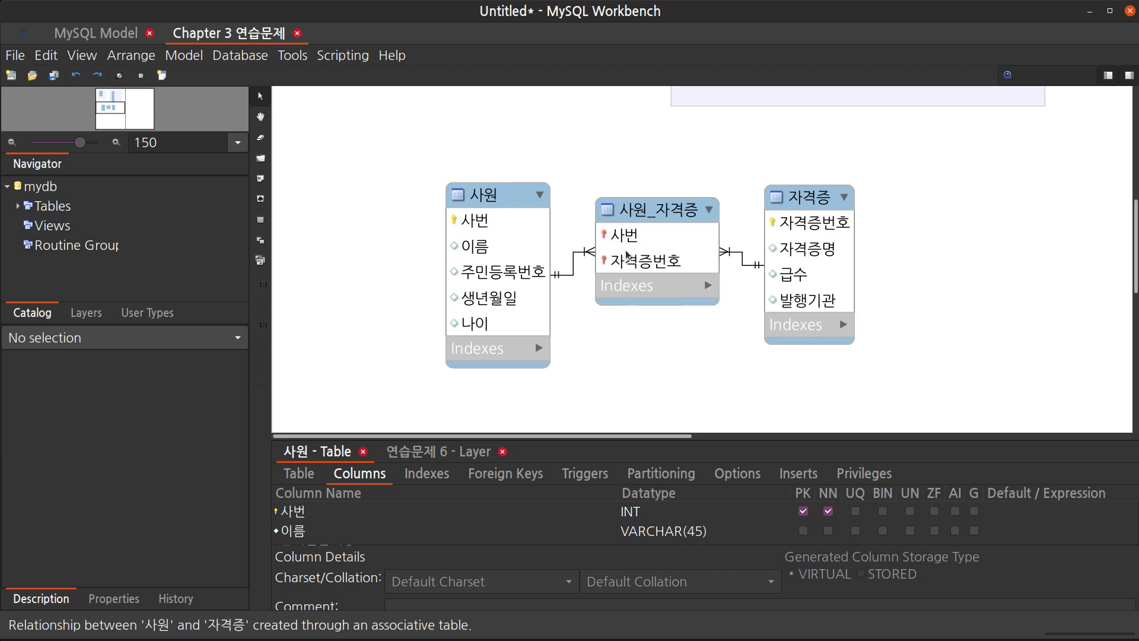
pyautogui.moveTo(669, 214); pyautogui.dragTo(674, 212)
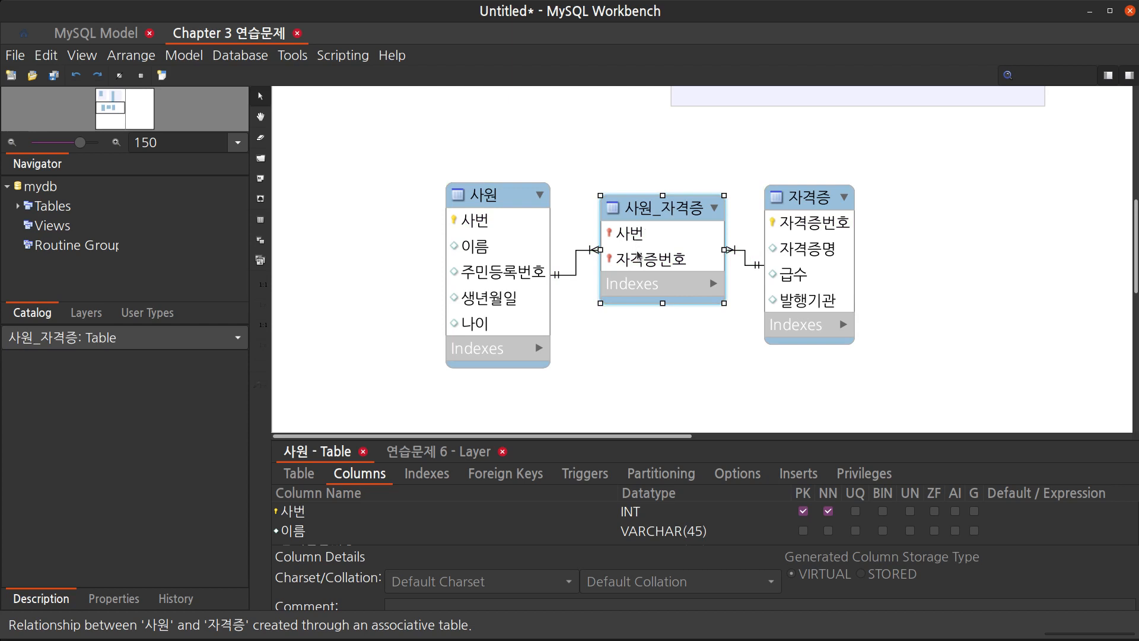
pyautogui.moveTo(499, 199); pyautogui.dragTo(471, 201)
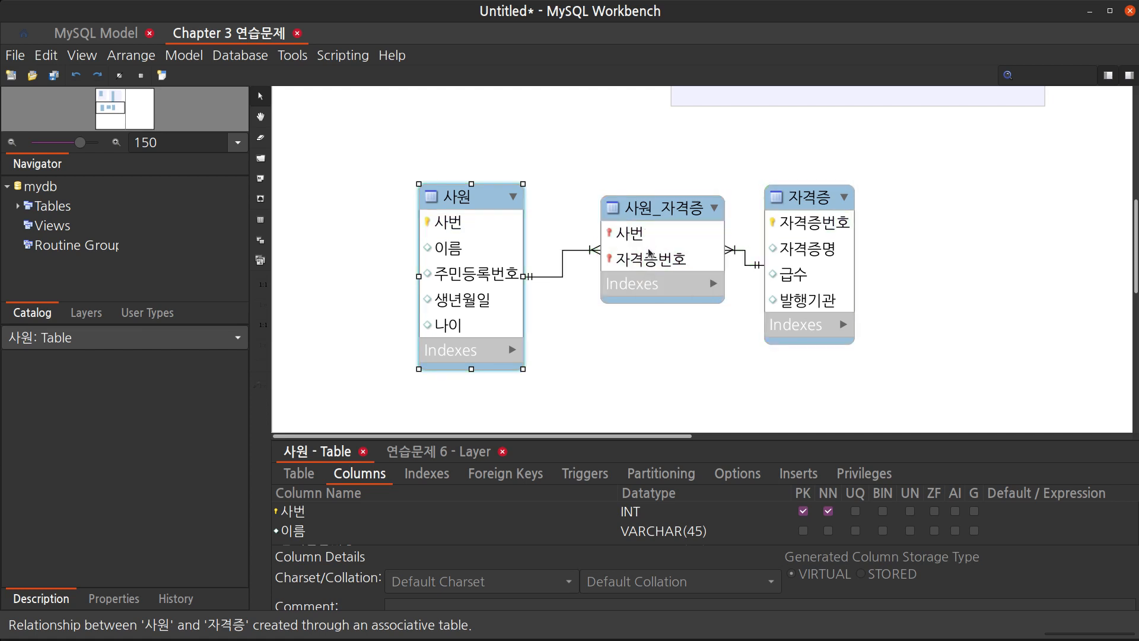
pyautogui.moveTo(652, 250); pyautogui.dragTo(642, 248)
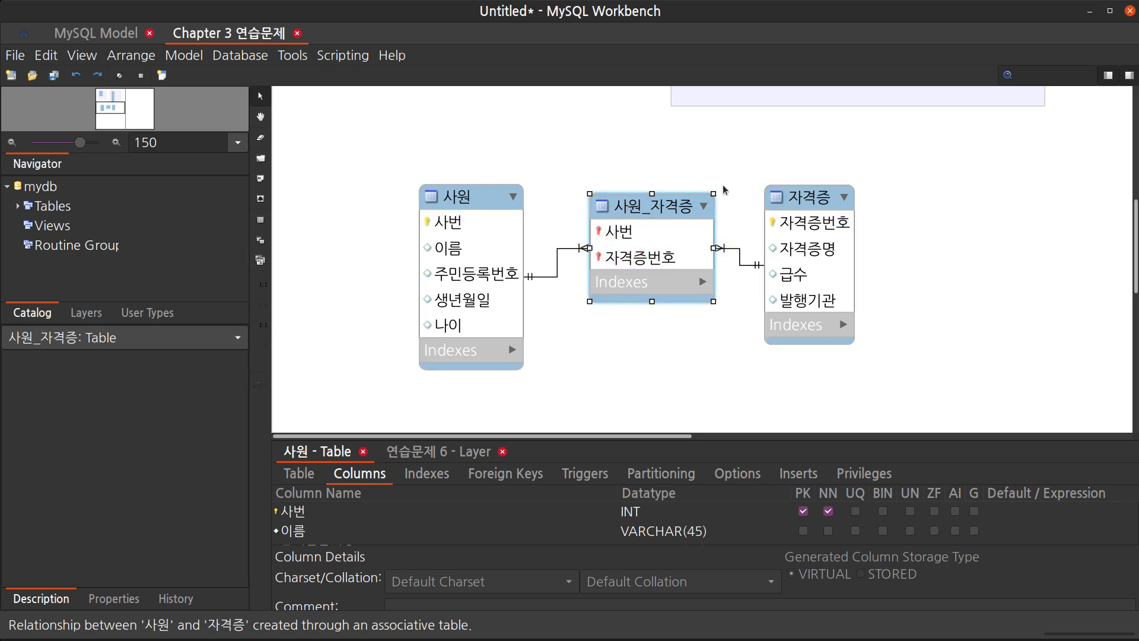
pyautogui.click(700, 362)
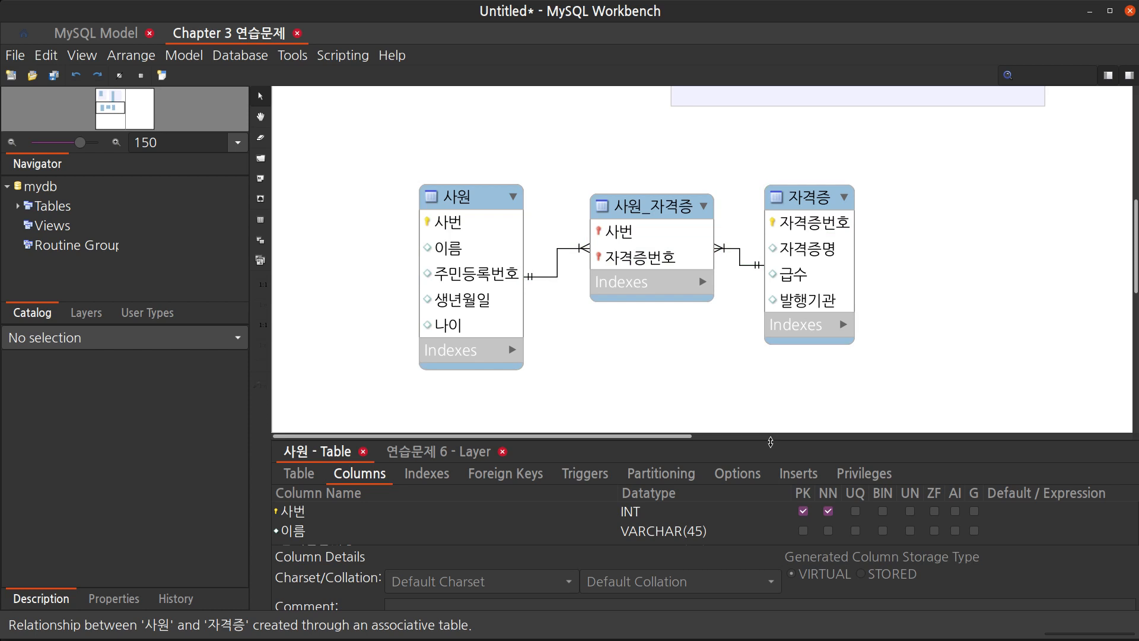
# Draw a new layer around the three tables and name it 7번
pyautogui.moveTo(771, 441); pyautogui.dragTo(774, 481)
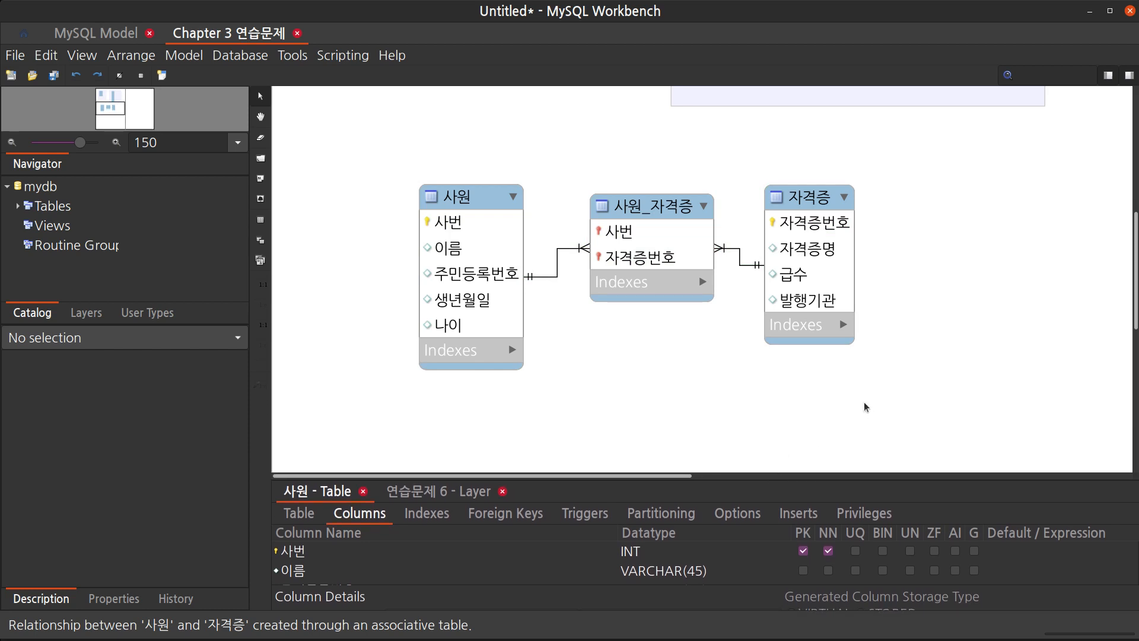
pyautogui.press('l')
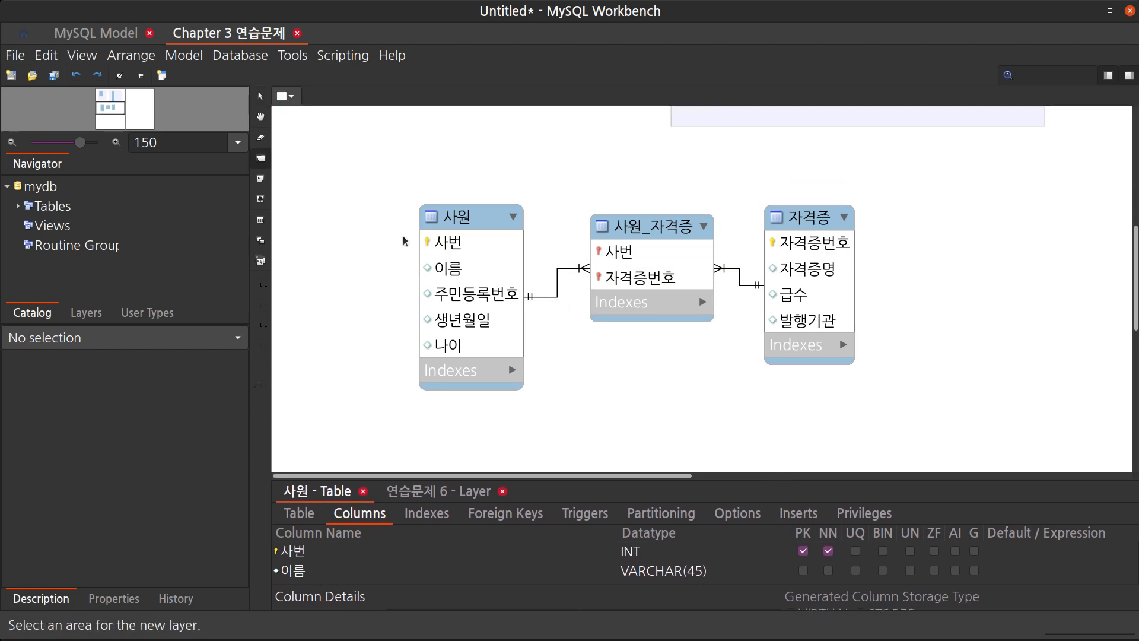
pyautogui.moveTo(349, 164); pyautogui.dragTo(882, 428)
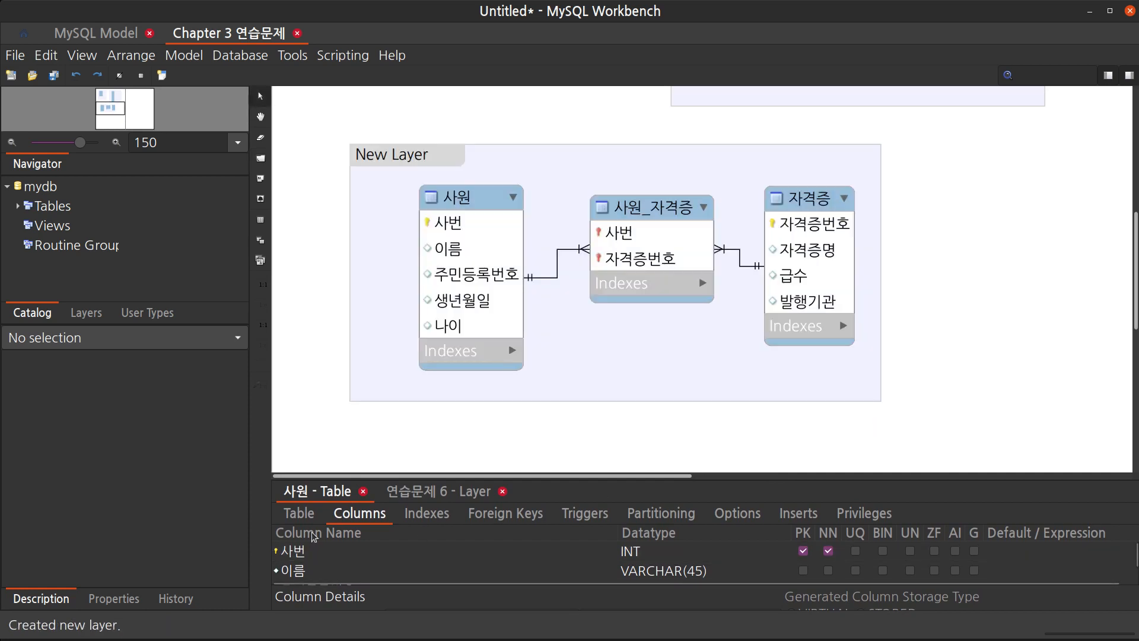
pyautogui.click(409, 171)
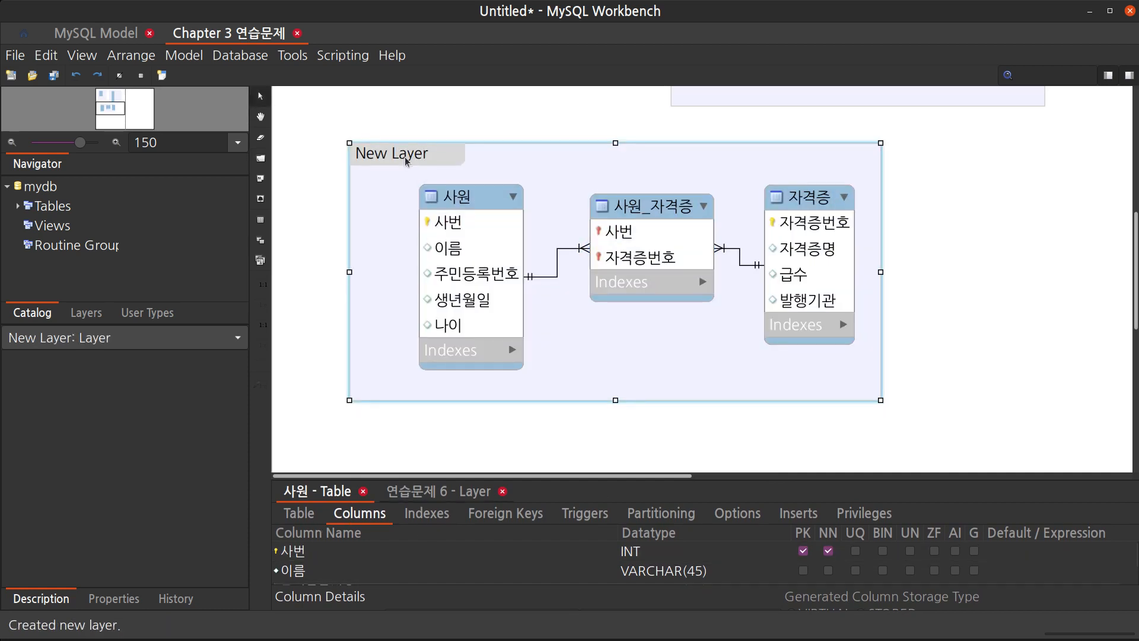
pyautogui.click(425, 491)
pyautogui.moveTo(435, 515); pyautogui.dragTo(293, 513)
pyautogui.write('7번')
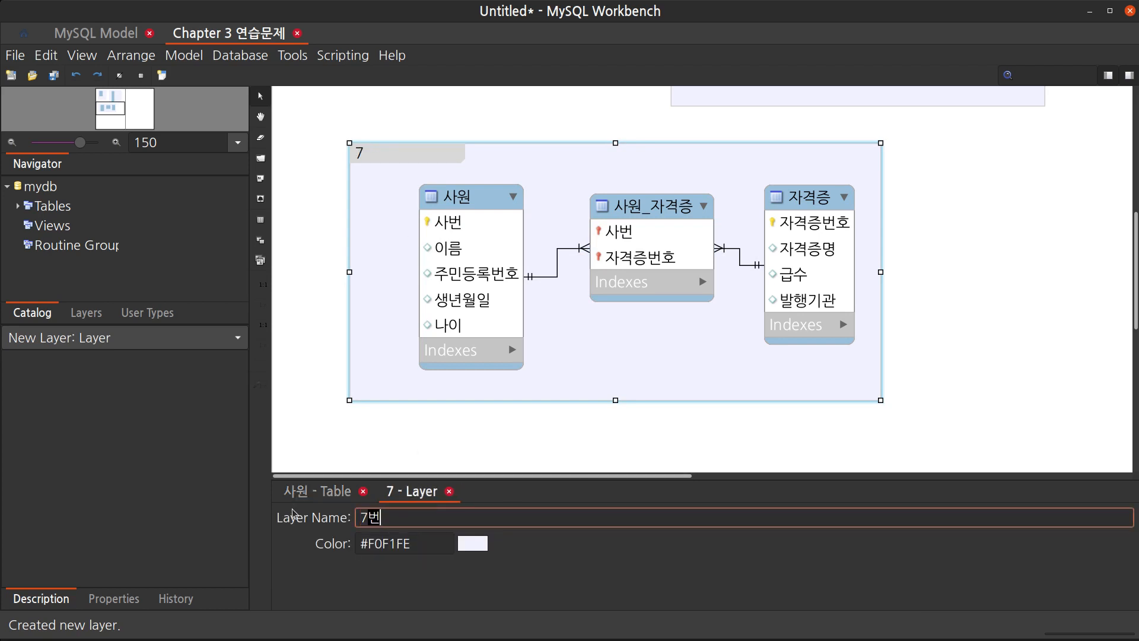
pyautogui.click(321, 442)
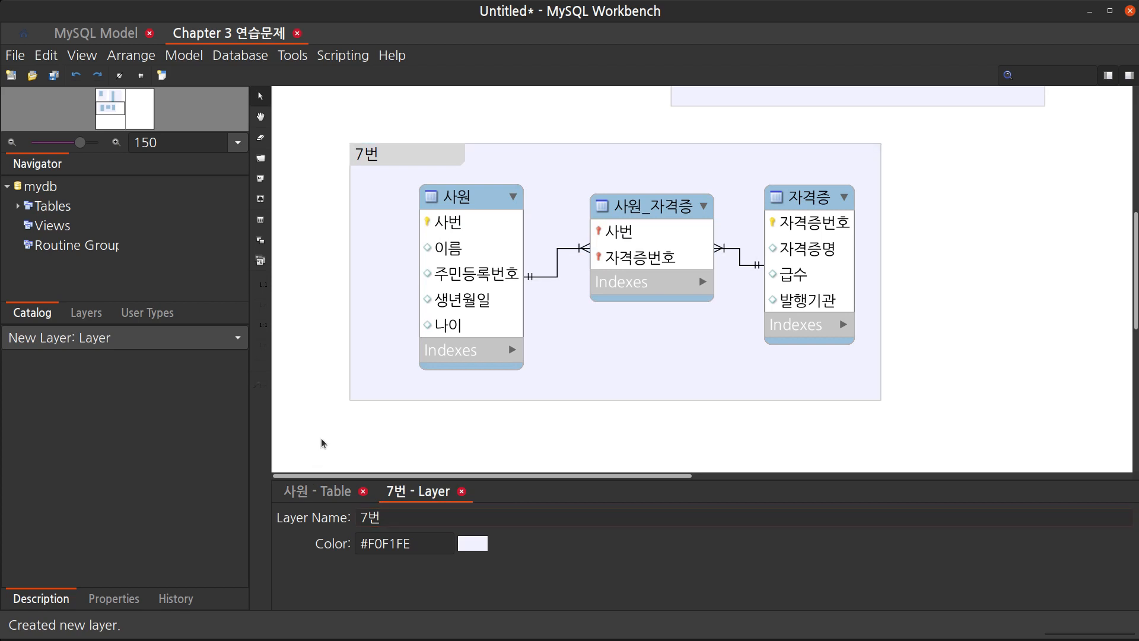
# Rename the 연습문제 3 layer to 3번
pyautogui.scroll(6, 371, 431)
pyautogui.click(406, 139)
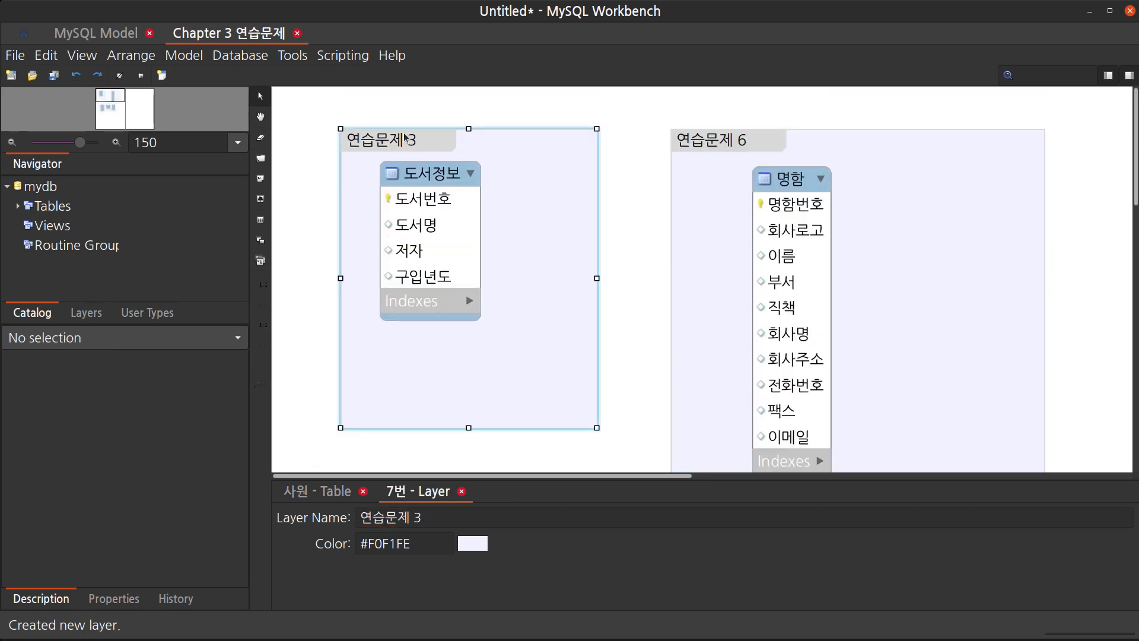
pyautogui.click(433, 517)
pyautogui.hotkey('ctrl', 'a')
pyautogui.write('3ㄷ')
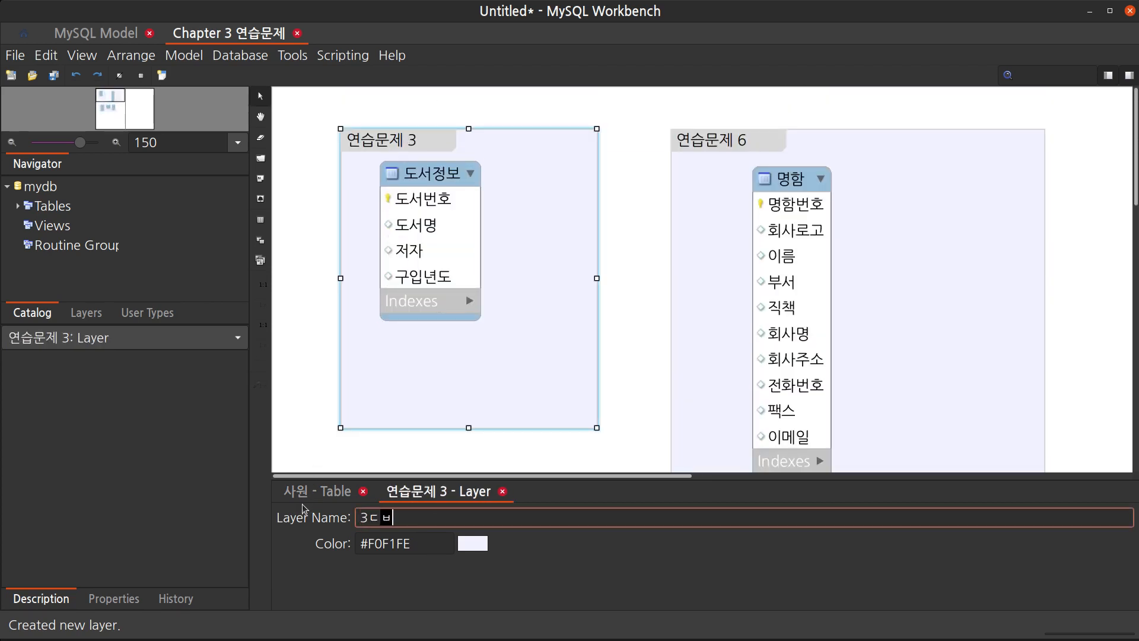
pyautogui.press('BackSpace')
pyautogui.write('번')
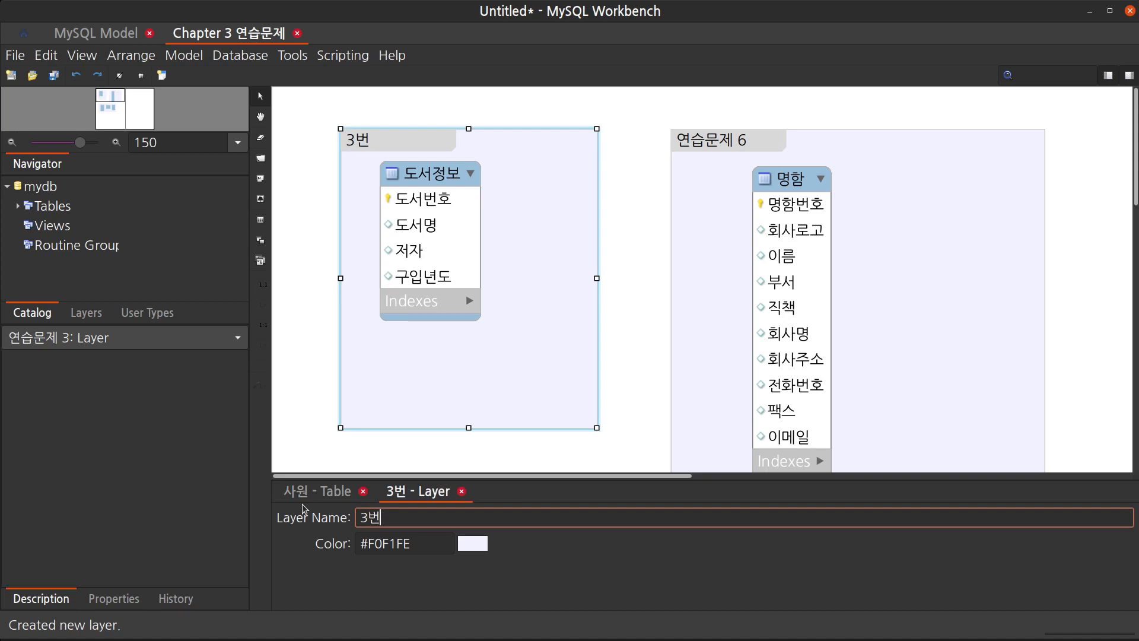
# Rename the 연습문제 6 layer to 6번
pyautogui.click(765, 152)
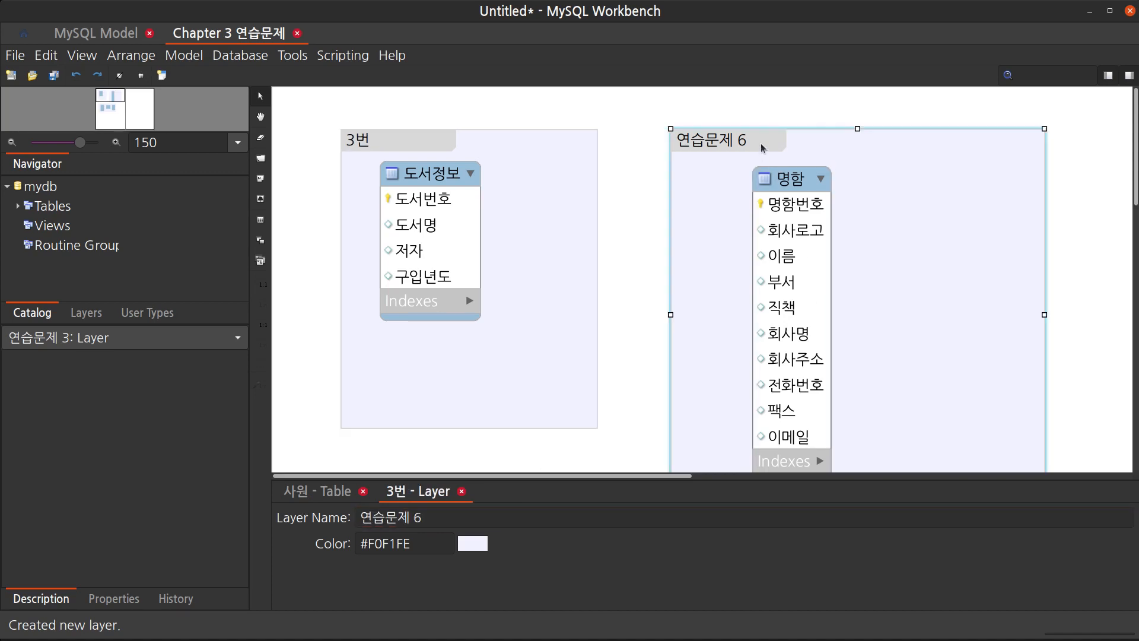
pyautogui.click(349, 517)
pyautogui.hotkey('ctrl', 'a')
pyautogui.write('6번')
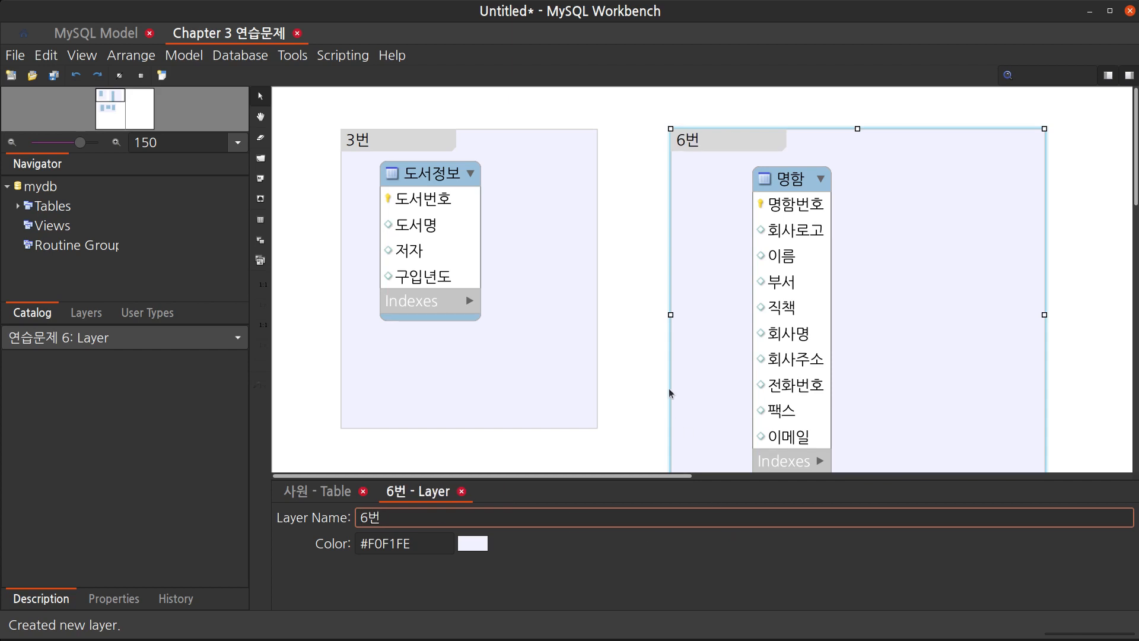
pyautogui.click(650, 360)
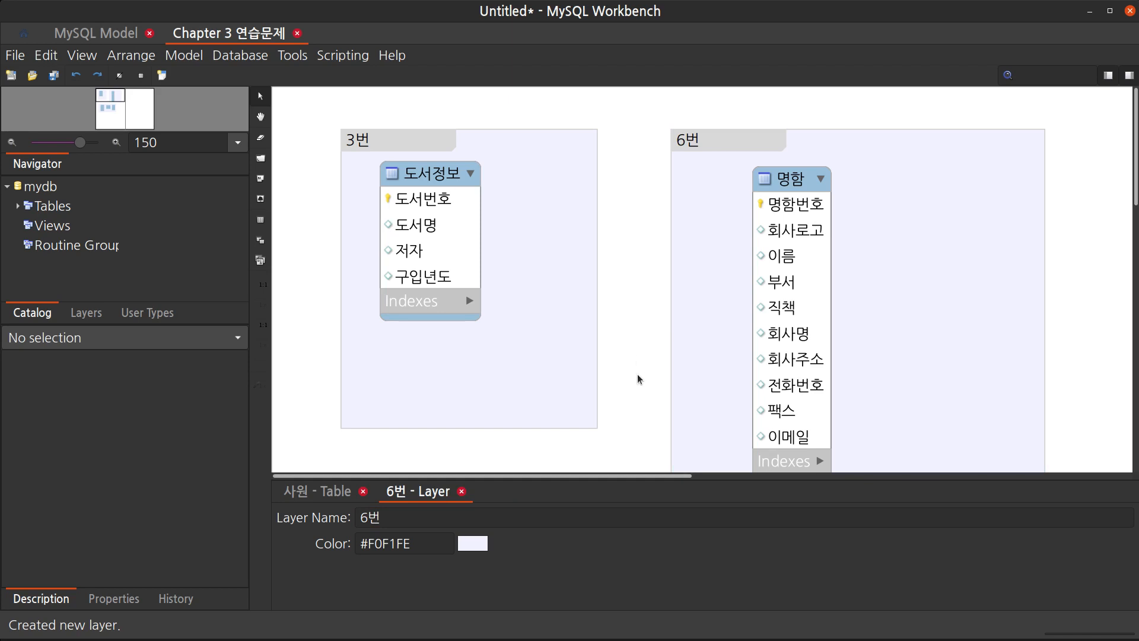
# Place two new tables, table1 and table2, side by side below the 7번 layer
pyautogui.scroll(-3, 626, 304)
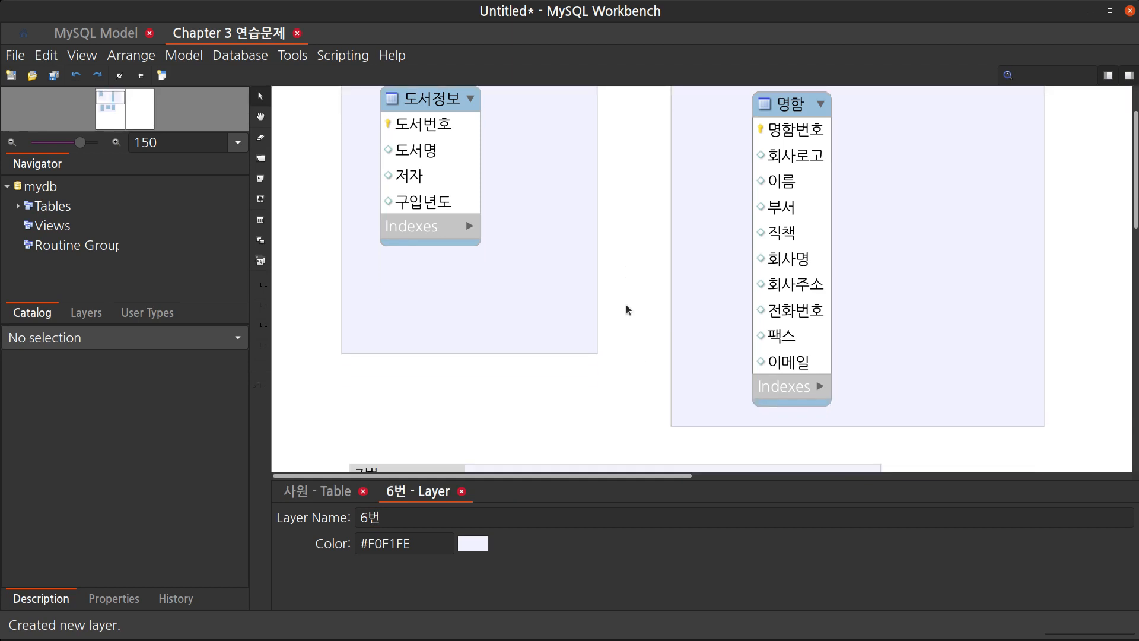
pyautogui.scroll(3, 625, 310)
pyautogui.scroll(-18, 626, 308)
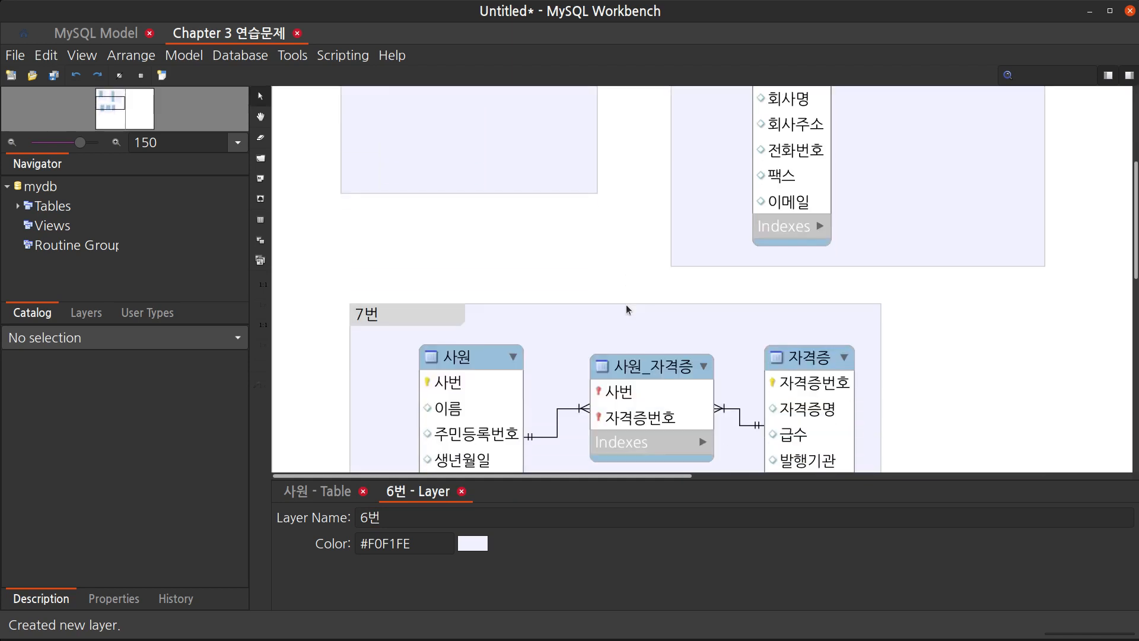
pyautogui.scroll(-3, 626, 309)
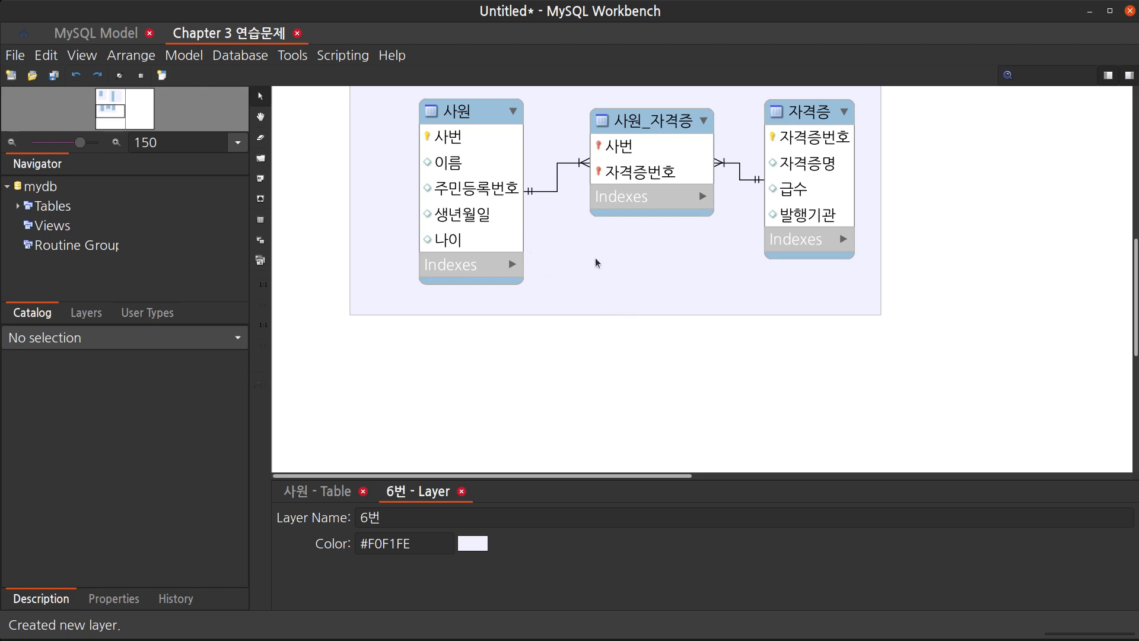
pyautogui.scroll(-3, 674, 282)
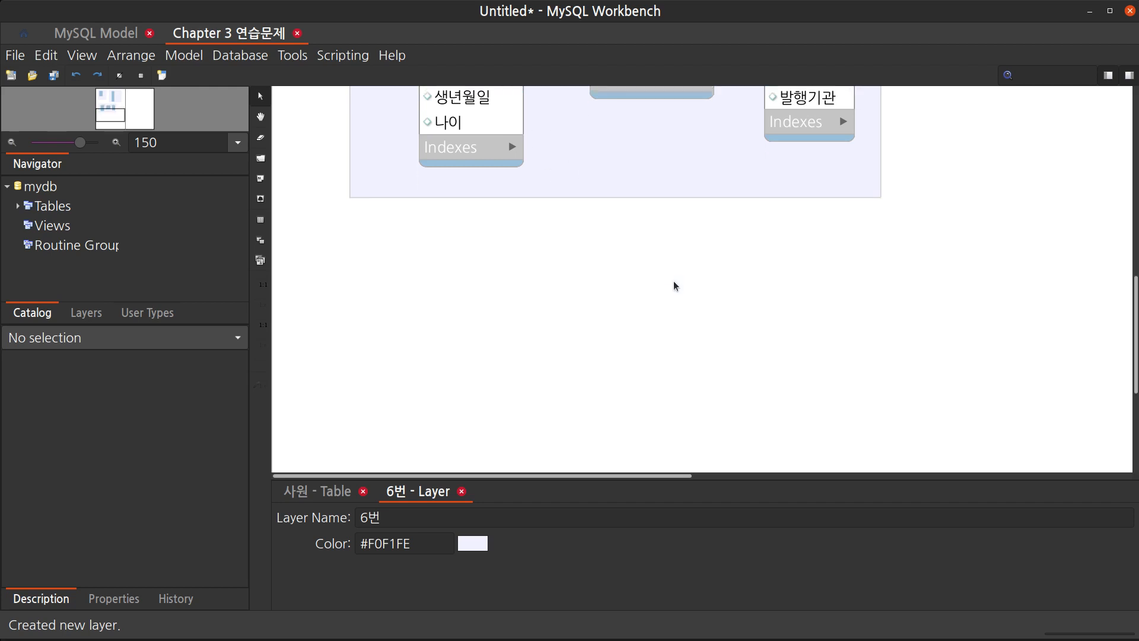
pyautogui.scroll(-1, 674, 286)
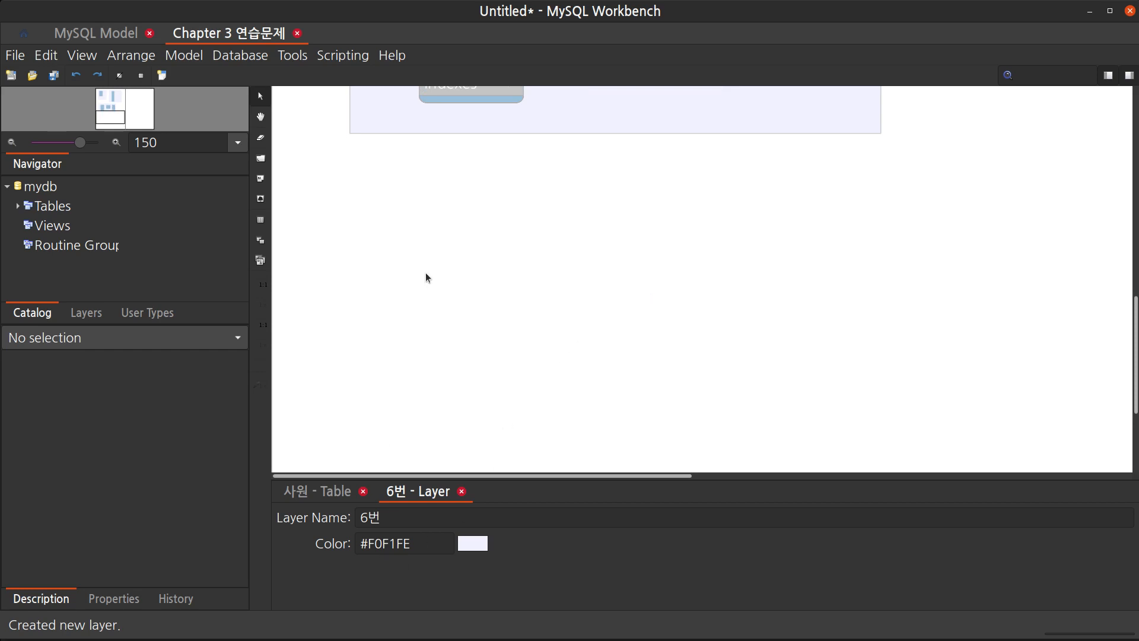
pyautogui.press('t')
pyautogui.click(448, 229)
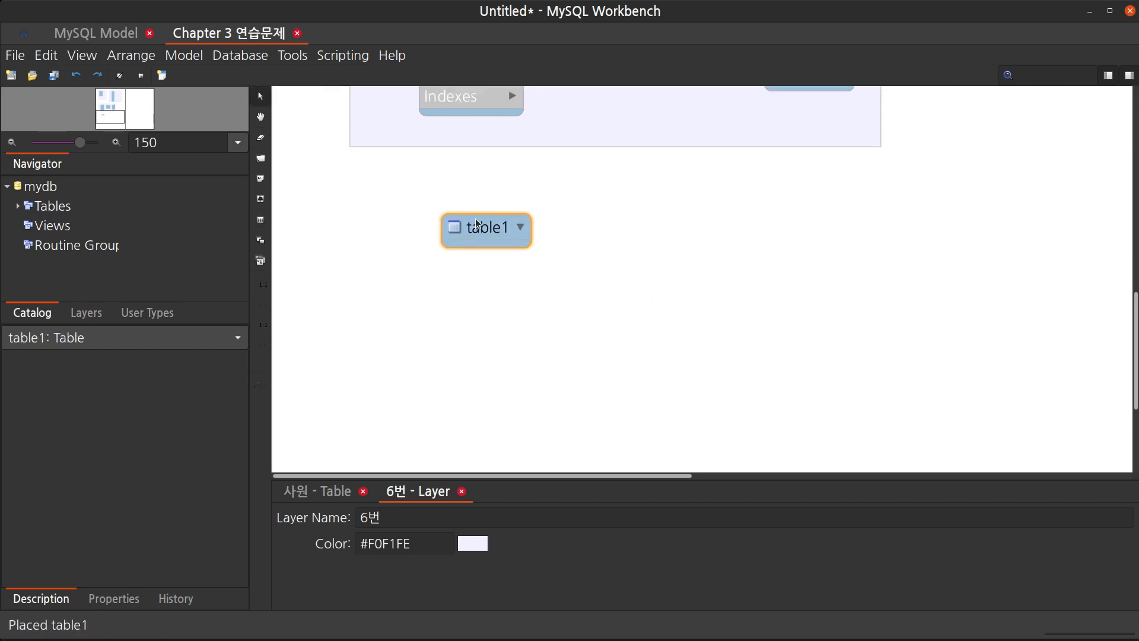
pyautogui.press('t')
pyautogui.click(691, 237)
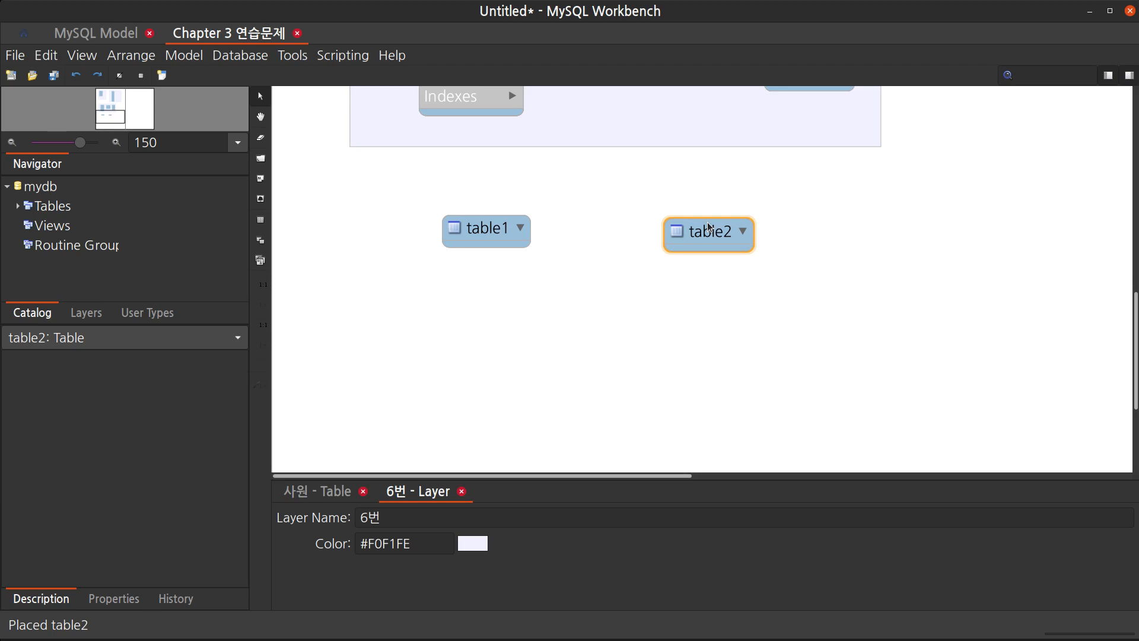
pyautogui.moveTo(706, 235); pyautogui.dragTo(731, 232)
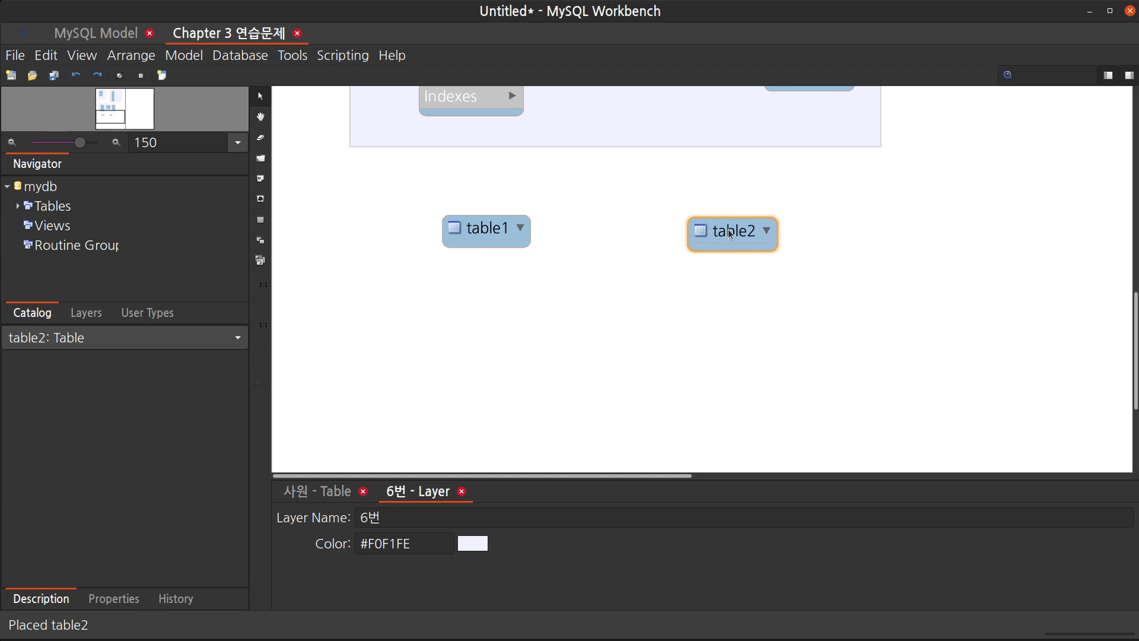
# Rename table1 to 사원
pyautogui.click(485, 229)
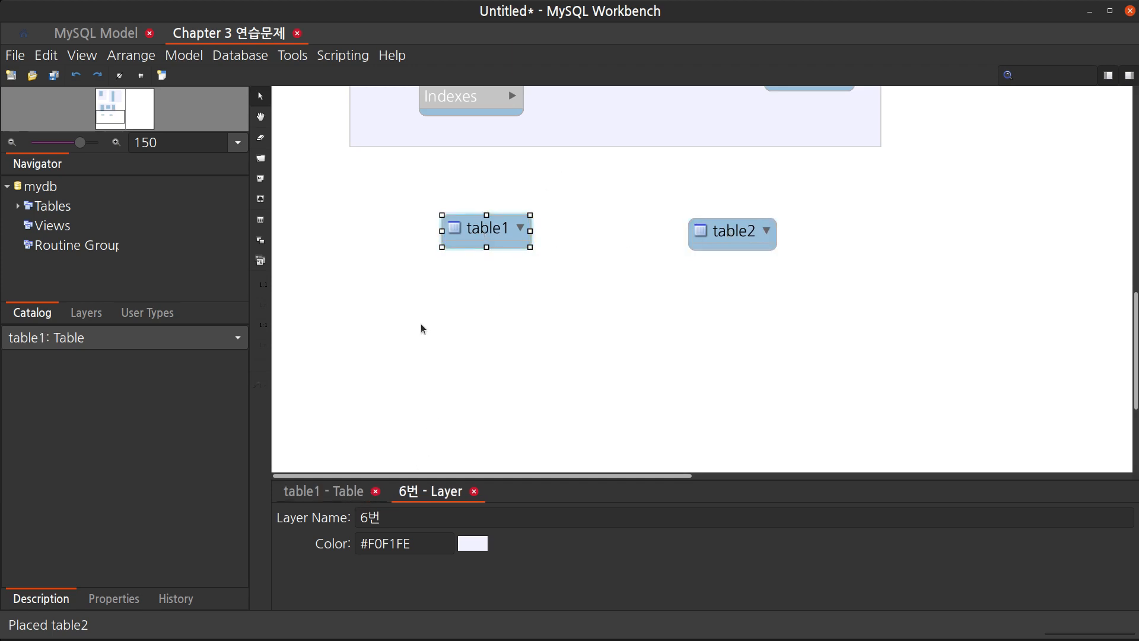
pyautogui.click(312, 495)
pyautogui.click(303, 513)
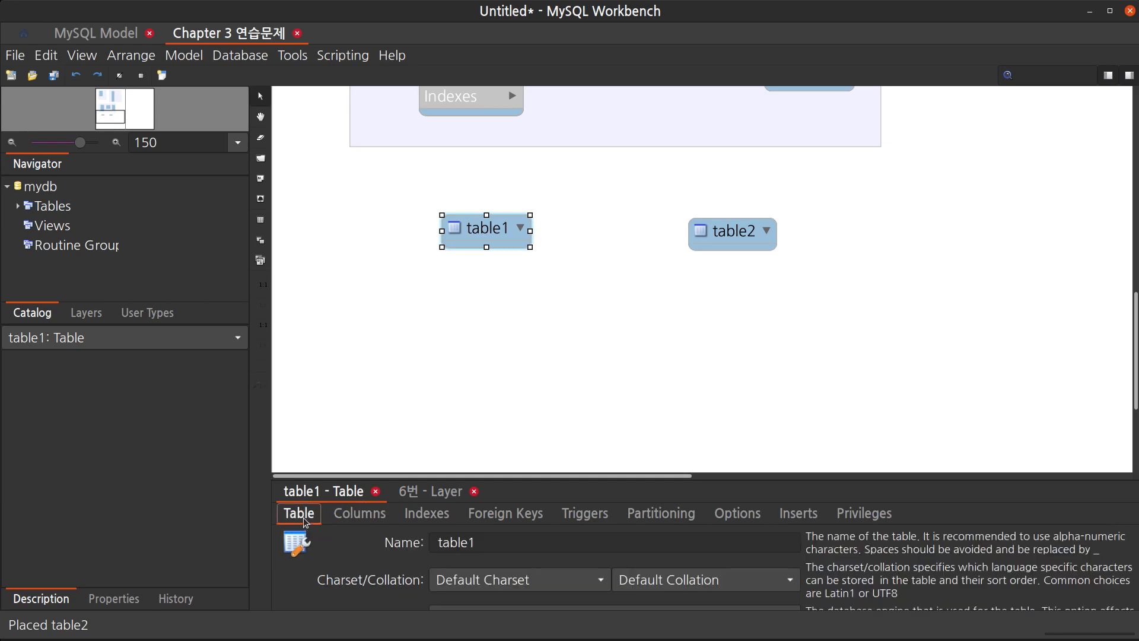
pyautogui.click(482, 541)
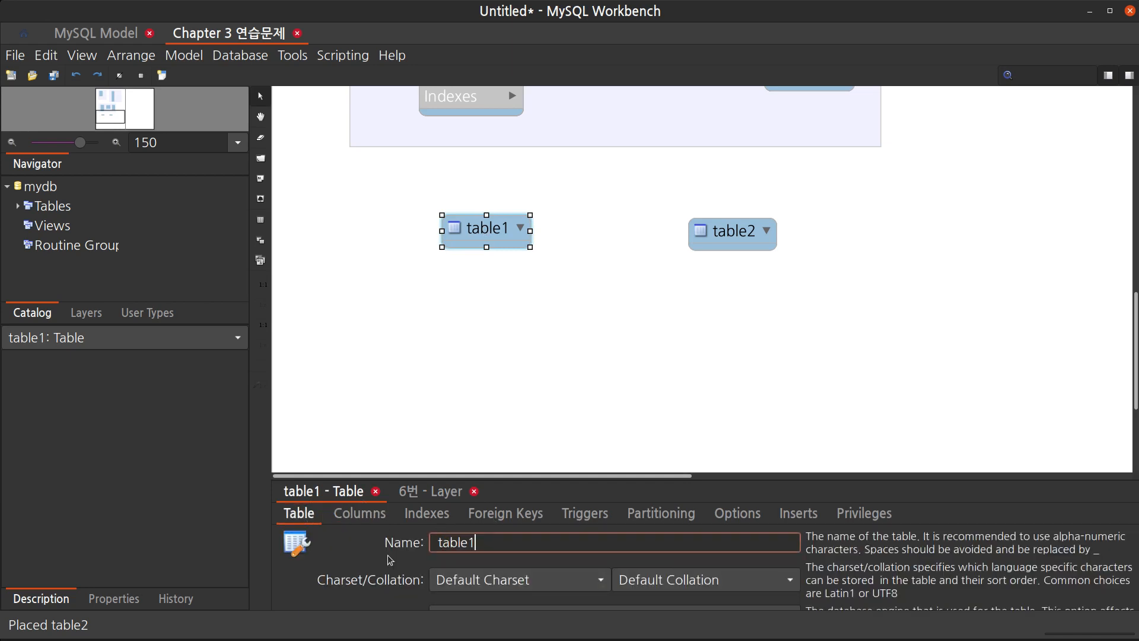
pyautogui.hotkey('ctrl', 'a')
pyautogui.write('ㅅ')
pyautogui.write('원')
pyautogui.press('Return')
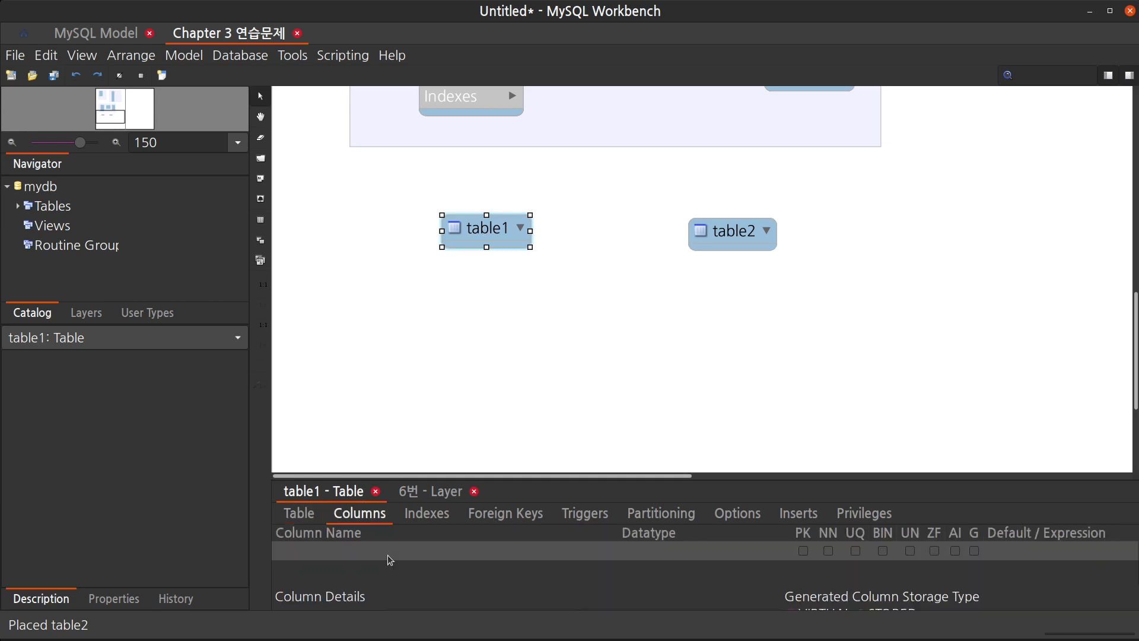
# Add the columns 사번 and 이름 to the 사원 table
pyautogui.click(389, 552)
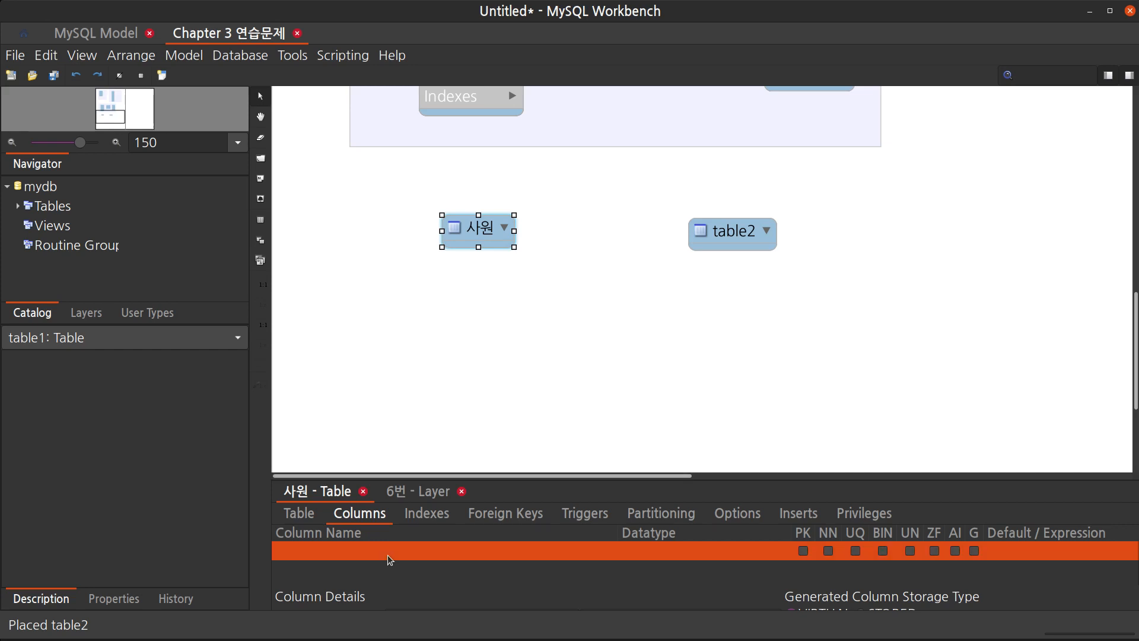
pyautogui.write('사원번호')
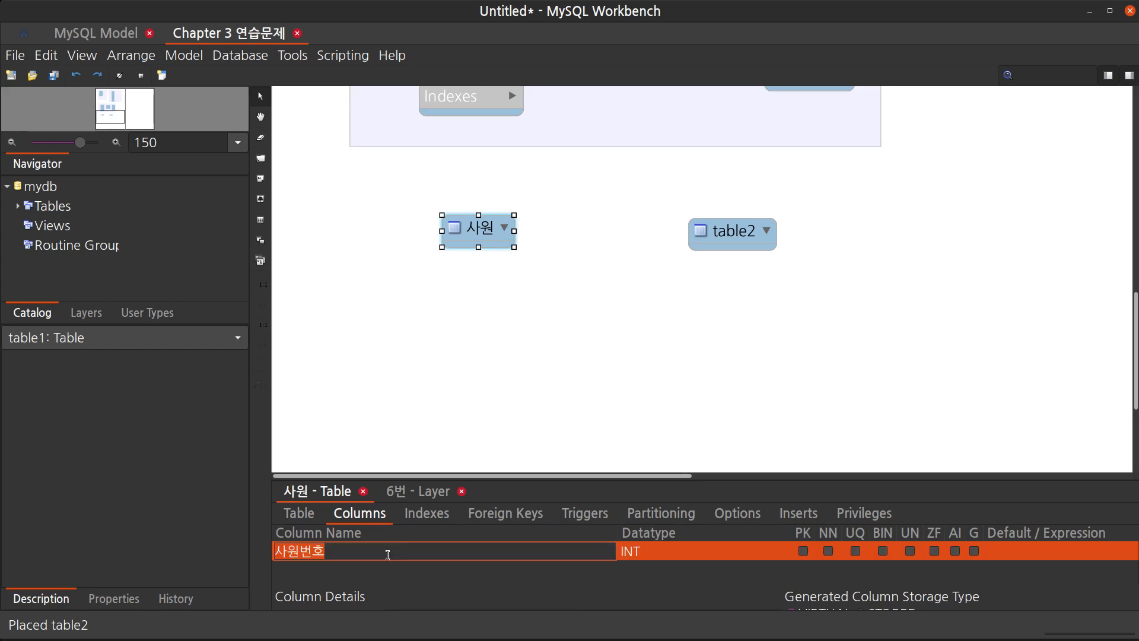
pyautogui.write('사번')
pyautogui.press('Return')
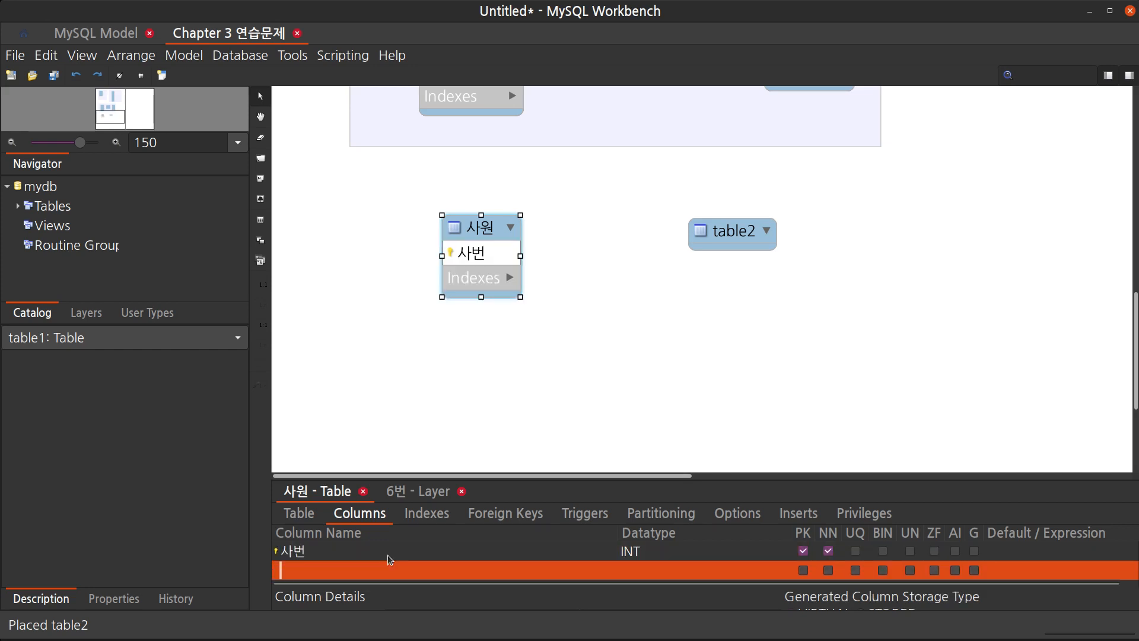
pyautogui.write('이름')
pyautogui.press('Return')
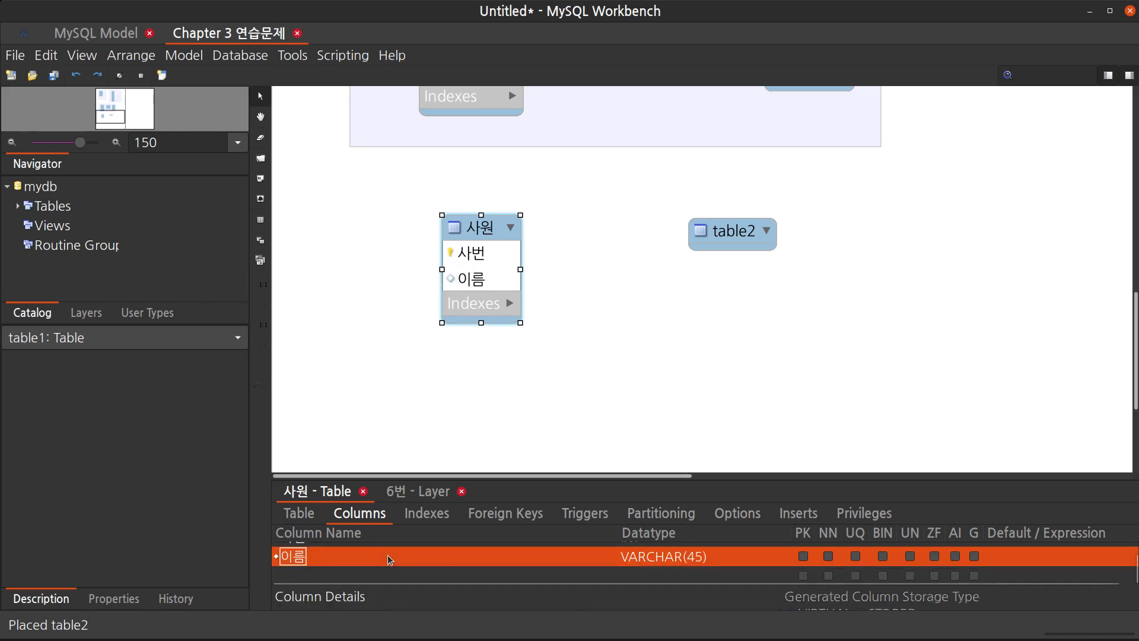
# Add the columns 주민등록번호, 생년월일 and 나이 to the 사원 table
pyautogui.write('주민등록버')
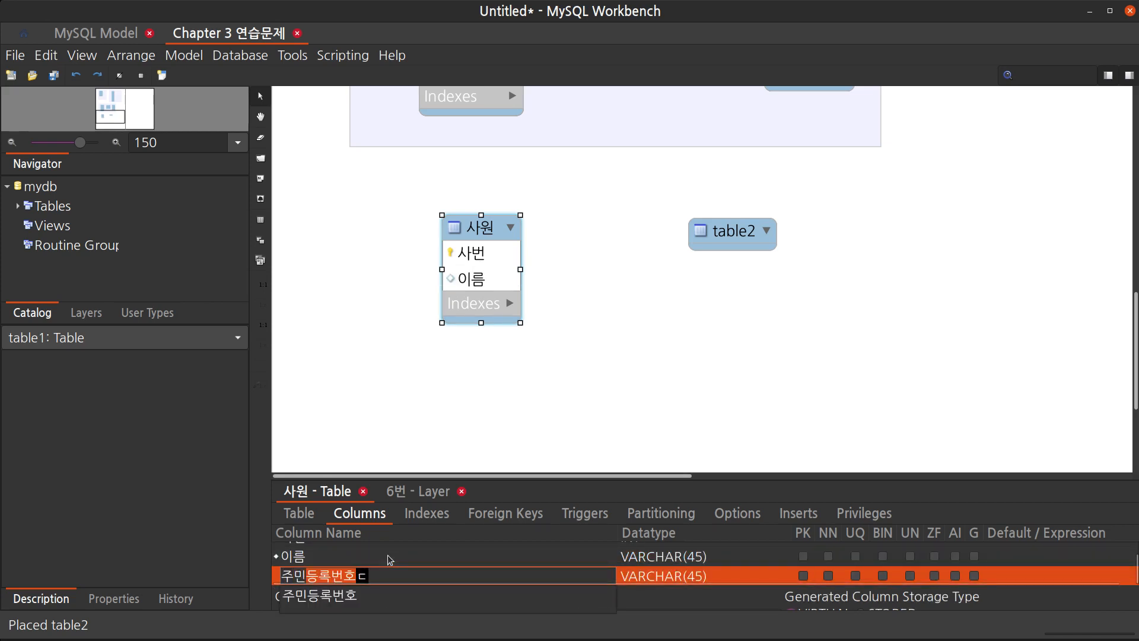
pyautogui.write('ㄴ호')
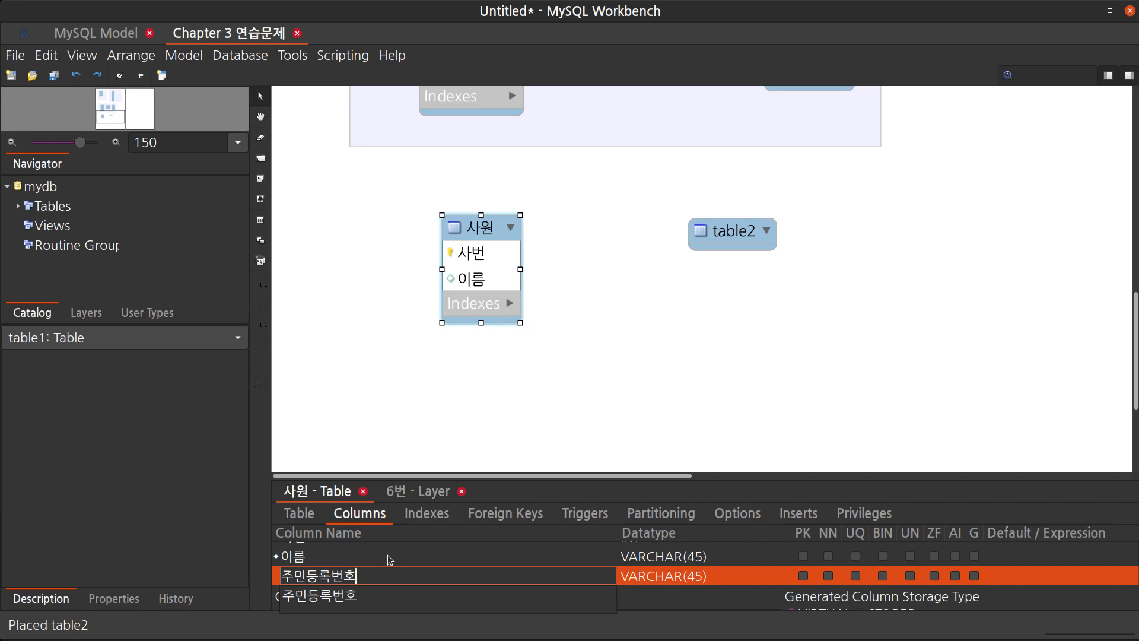
pyautogui.press('Return')
pyautogui.write('생년월')
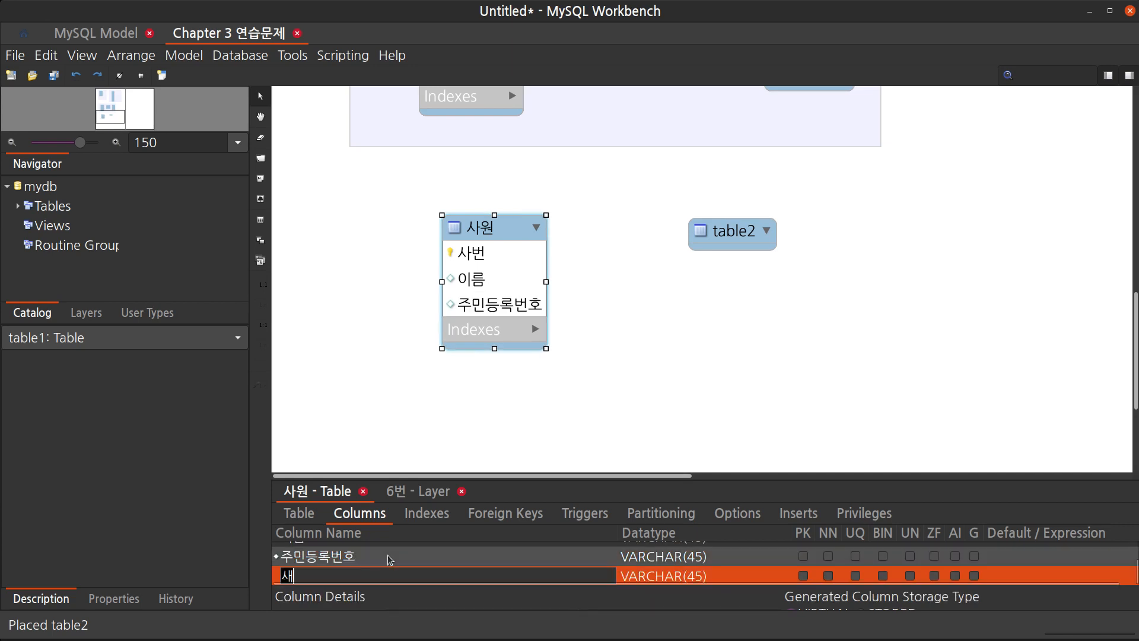
pyautogui.write('일월')
pyautogui.press('Return')
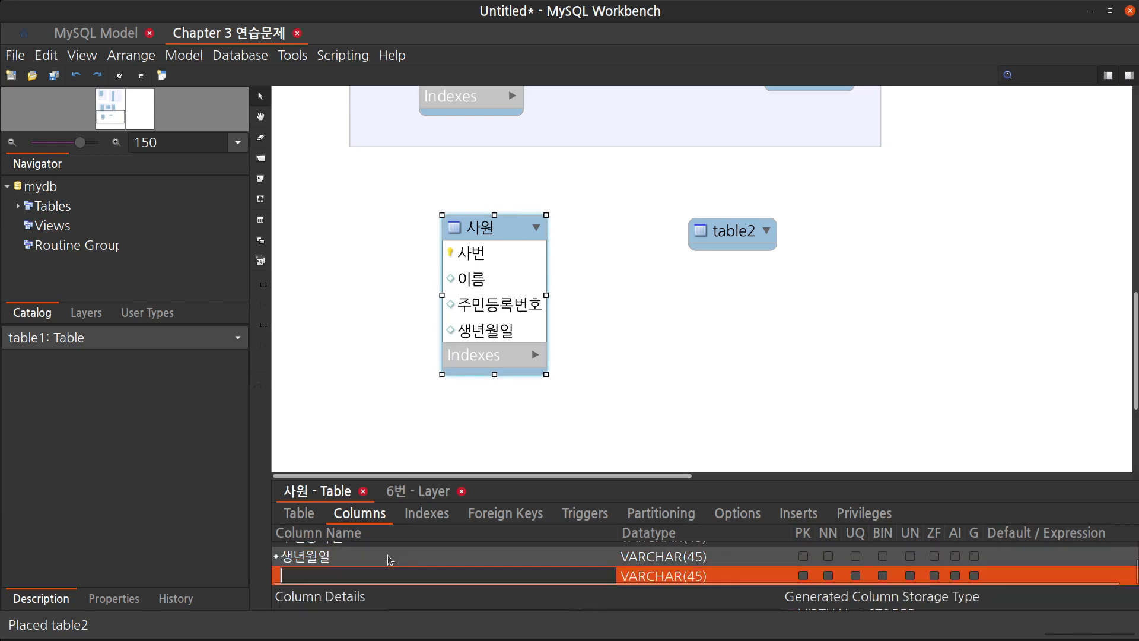
pyautogui.write('나이')
pyautogui.press('Return')
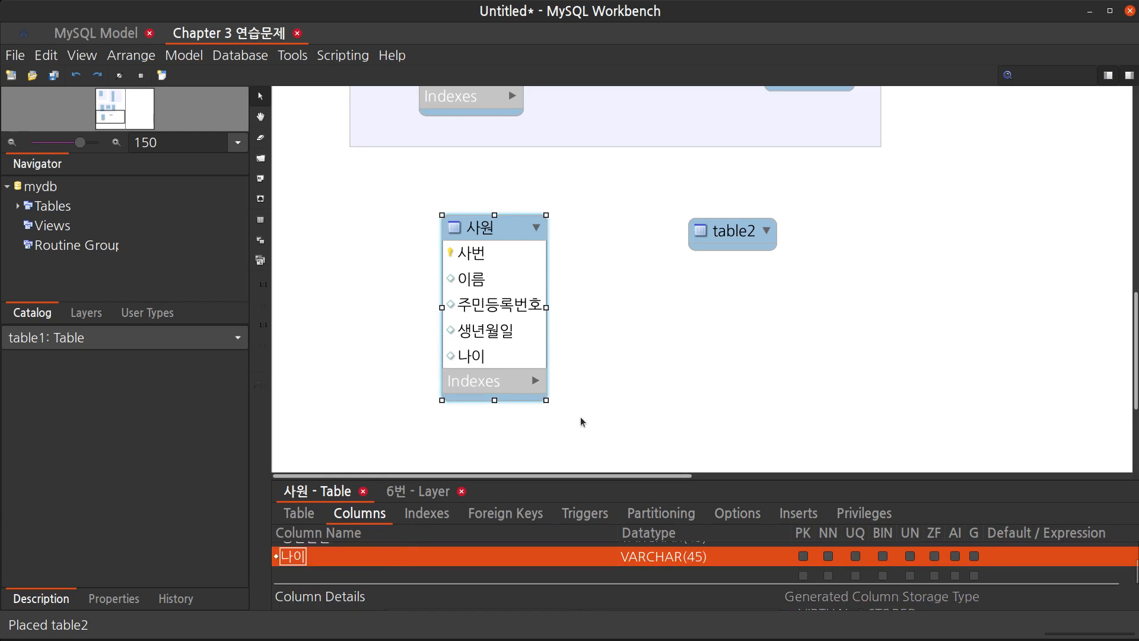
# Rename table2 to 근무지
pyautogui.moveTo(750, 234); pyautogui.dragTo(752, 227)
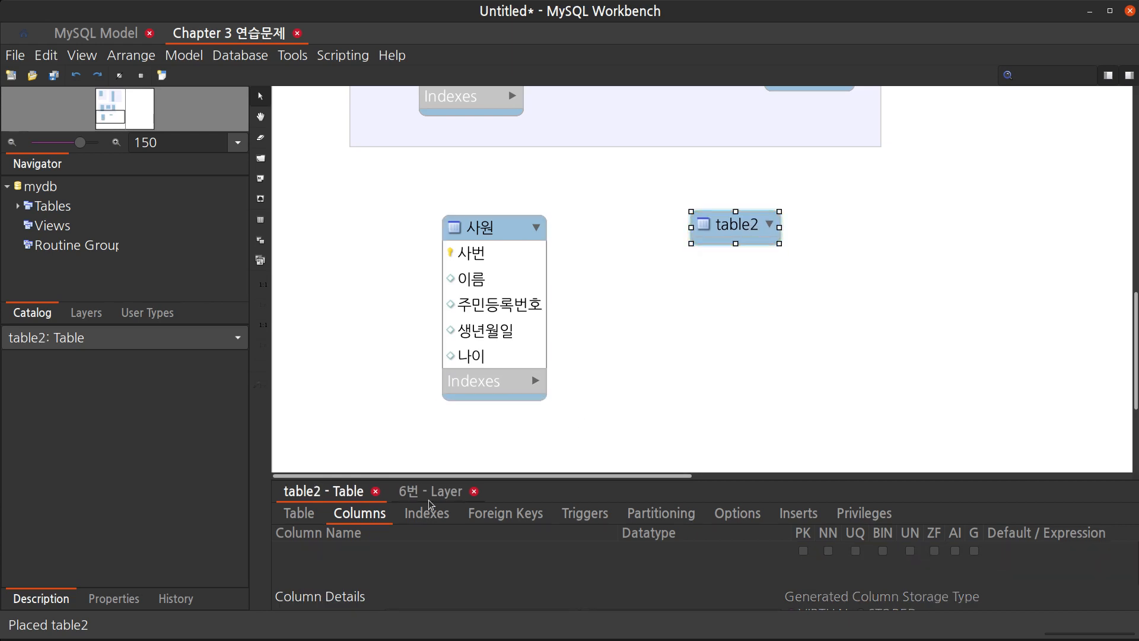
pyautogui.click(295, 511)
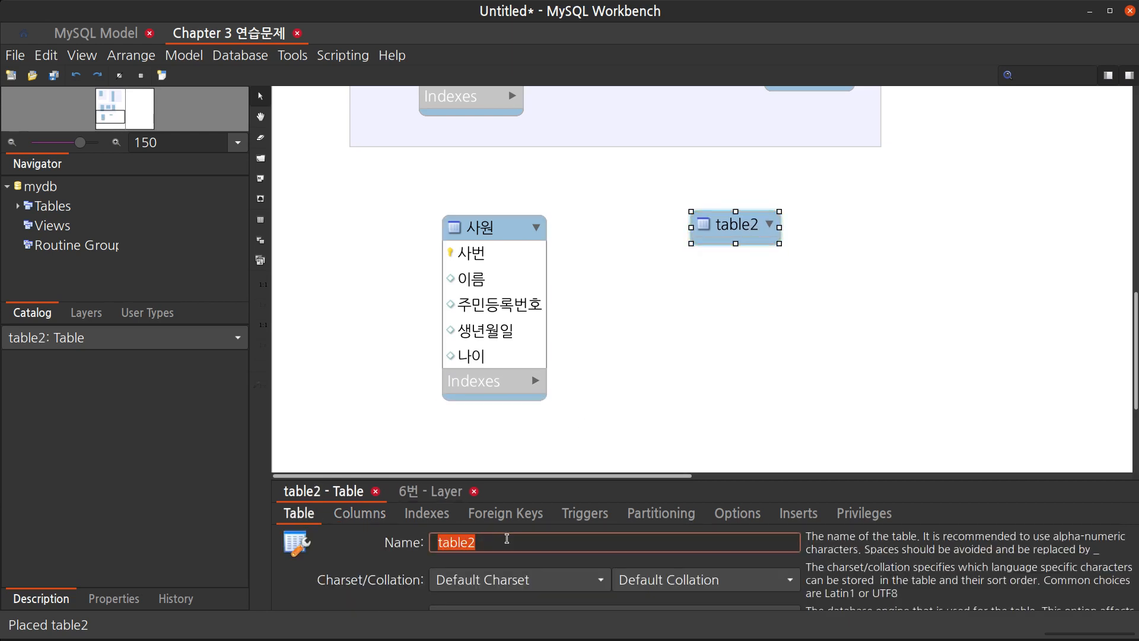
pyautogui.write('ㄱ')
pyautogui.write('근무지')
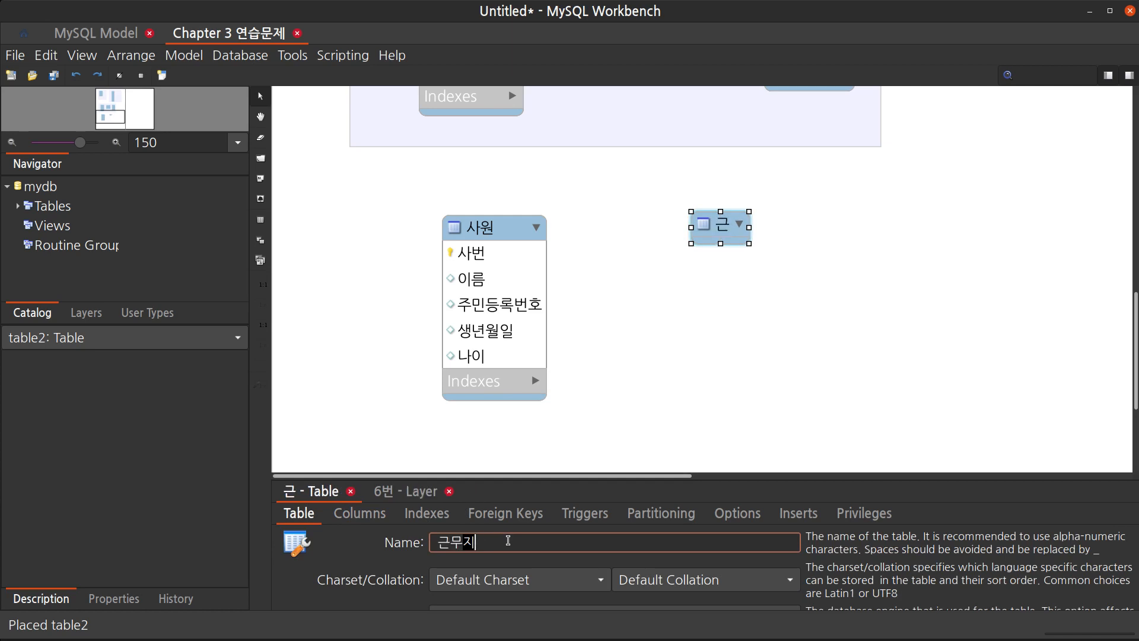
pyautogui.press('Return')
# Add the columns 근무지번호, 국가명 and 근무처 to the 근무지 table
pyautogui.click(452, 551)
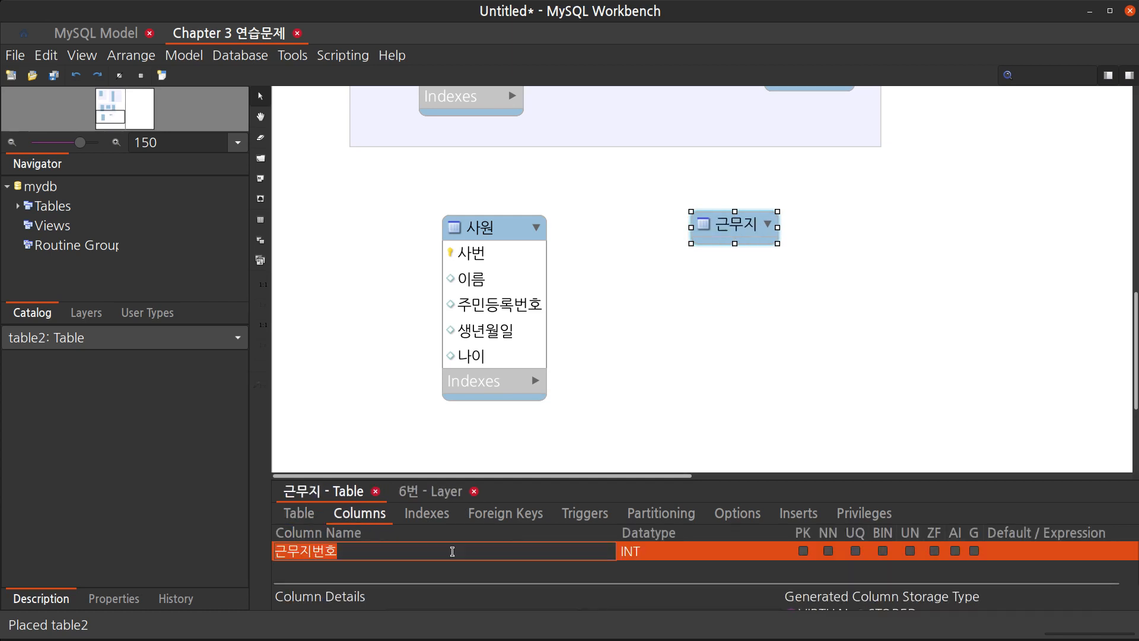
pyautogui.press('Return')
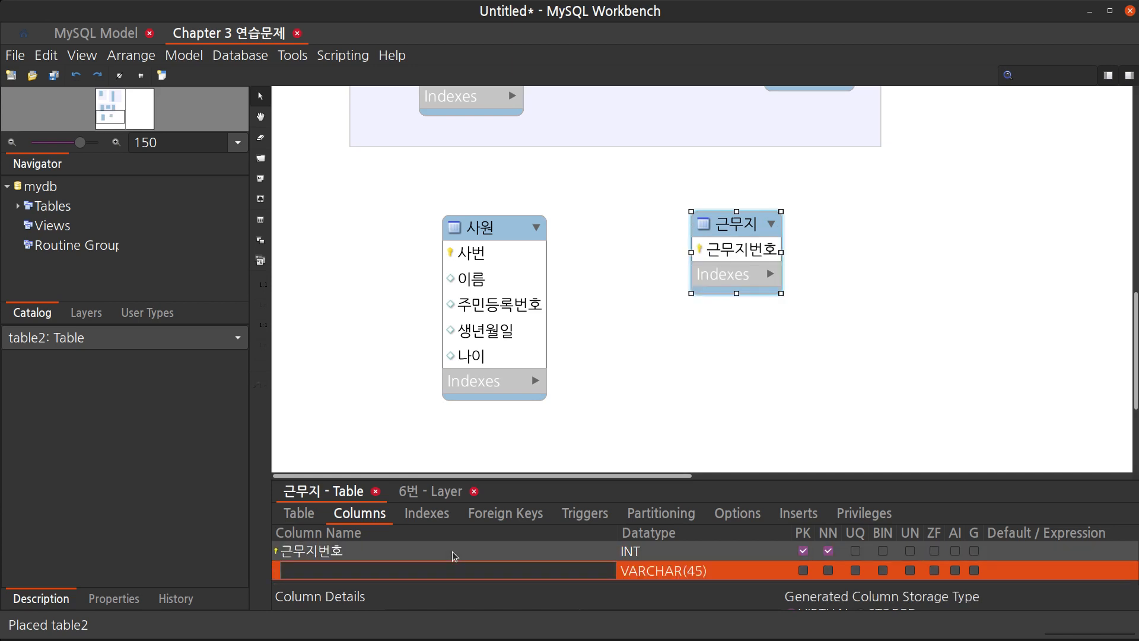
pyautogui.write('국가명')
pyautogui.press('Return')
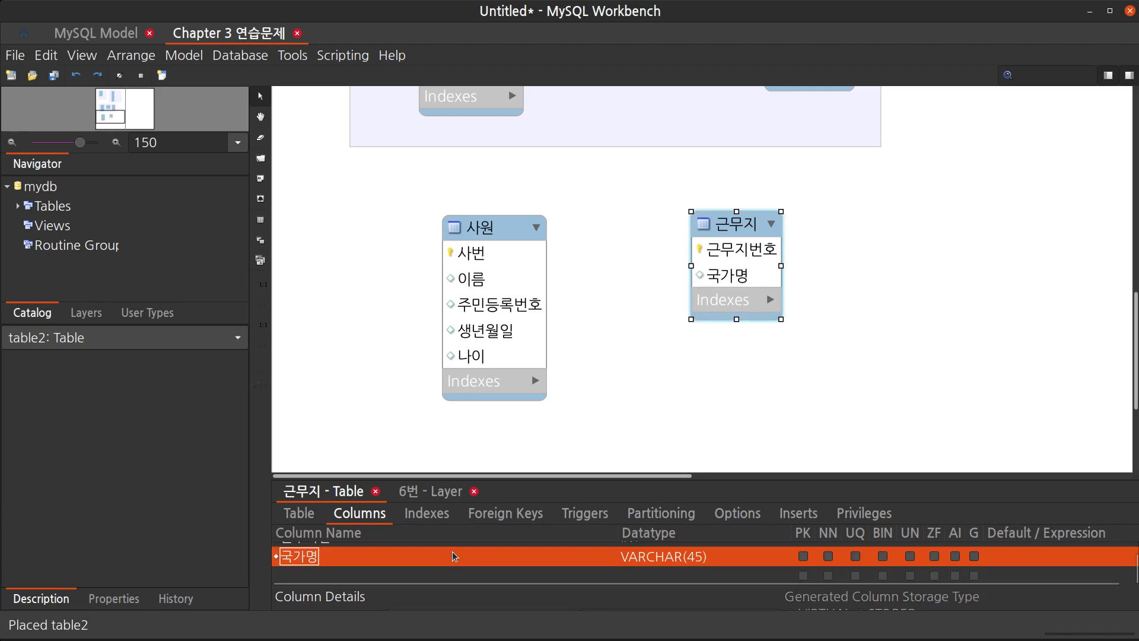
pyautogui.write('근무체')
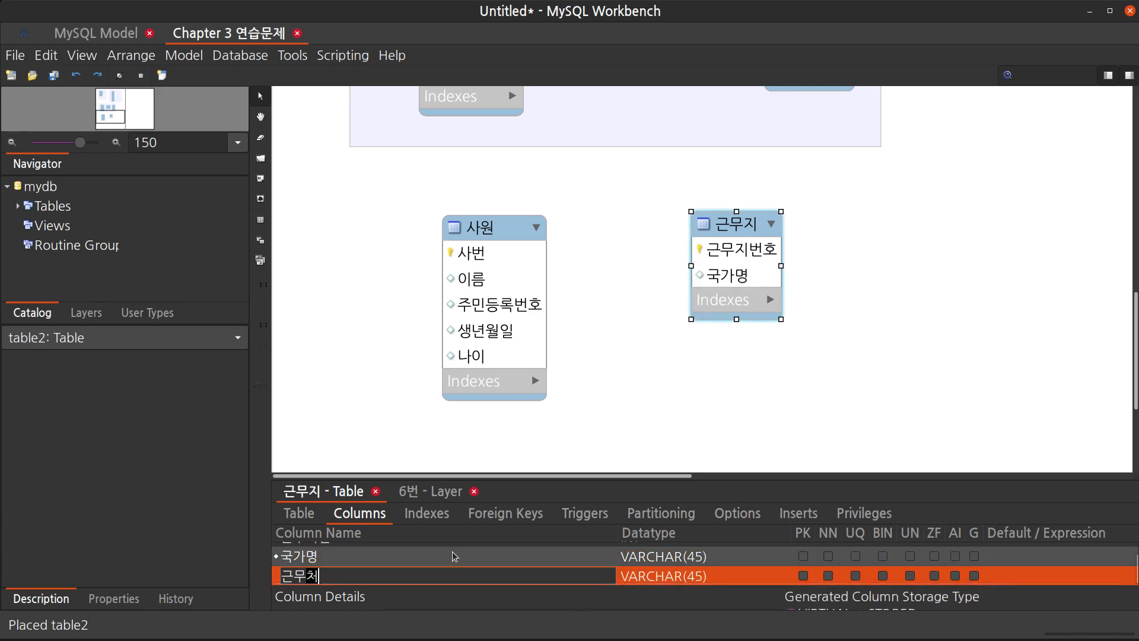
pyautogui.press('Return')
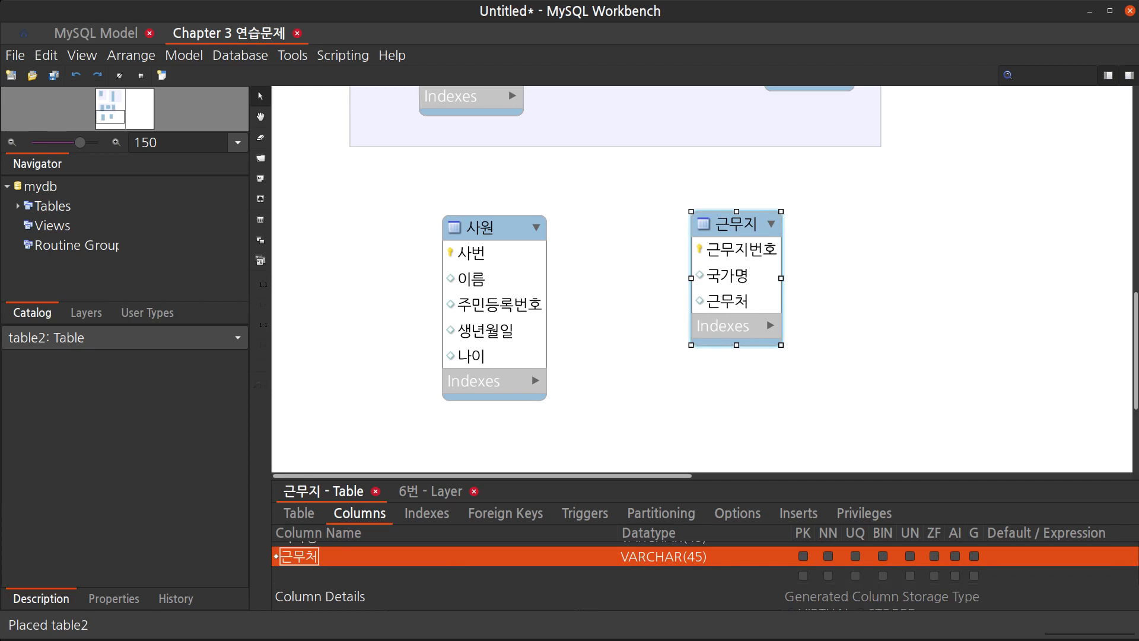
# Move the 근무지 table slightly lower on the canvas
pyautogui.click(781, 401)
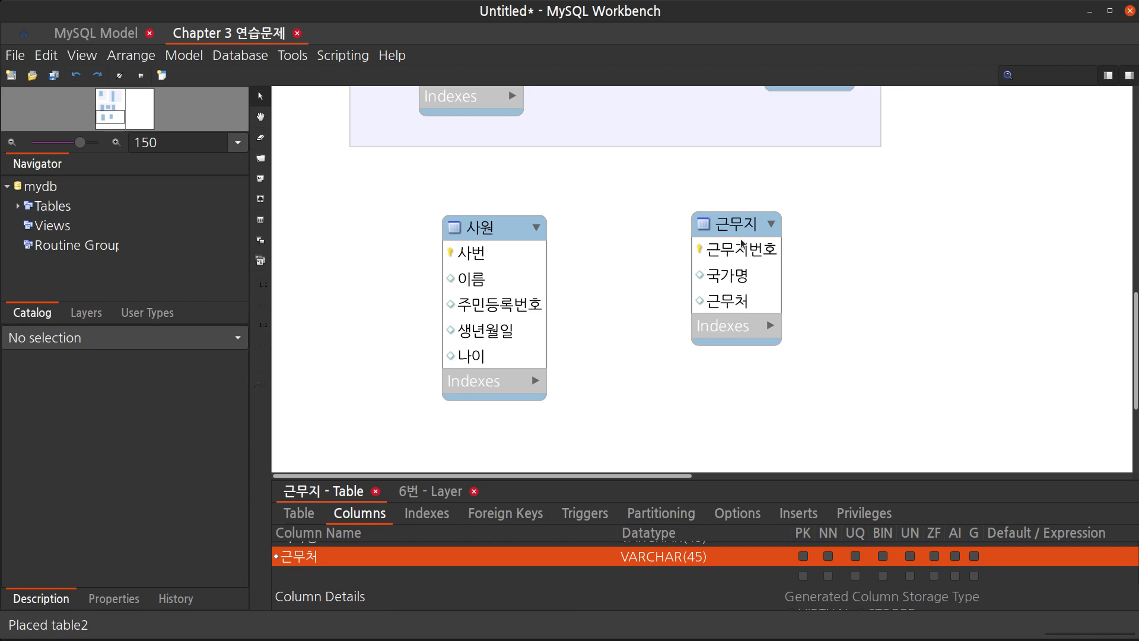
pyautogui.moveTo(745, 229)
pyautogui.mouseDown()
pyautogui.moveTo(759, 228)
pyautogui.moveTo(736, 247)
pyautogui.mouseUp()
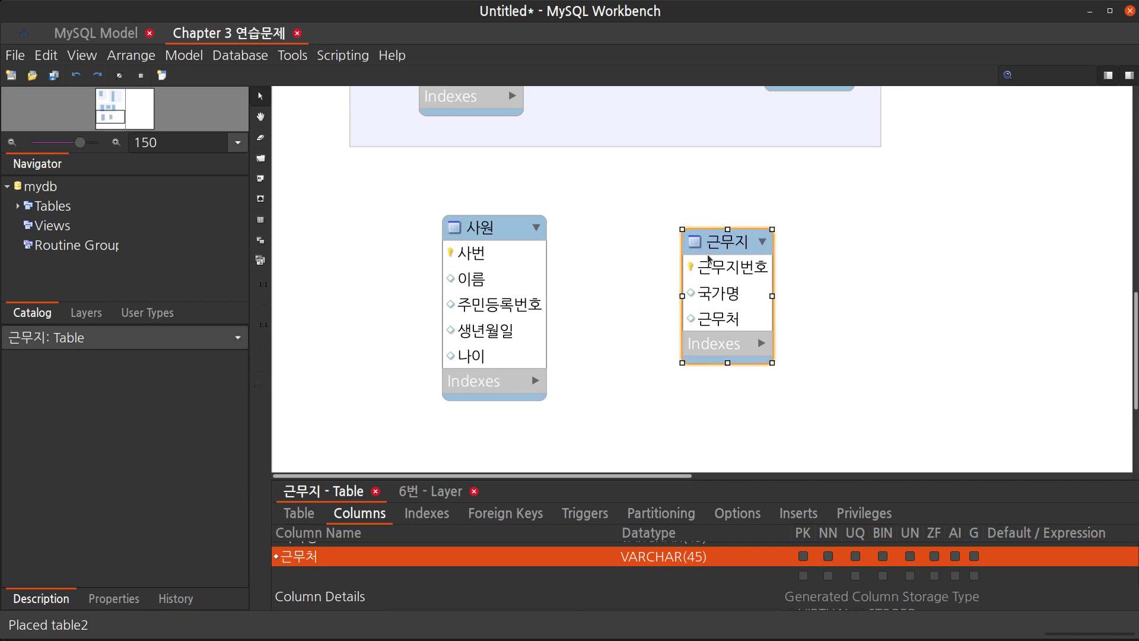
pyautogui.click(585, 298)
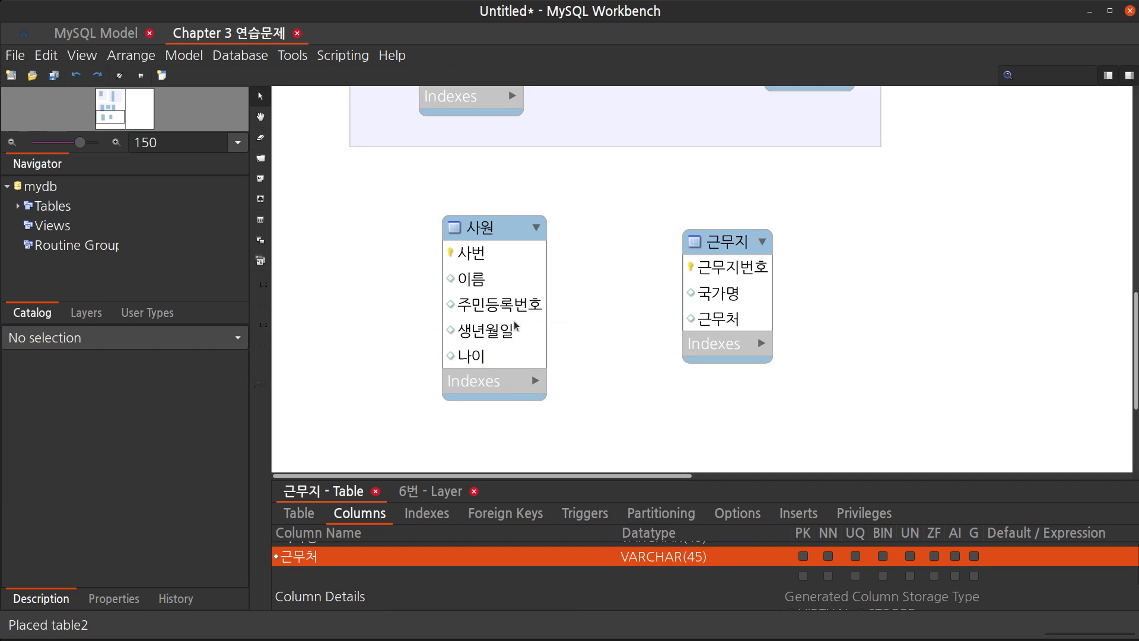
# Create a 1:n non-identifying relationship from 사원 to 근무지 and realign the 근무지 table beside 사원
pyautogui.press('2')
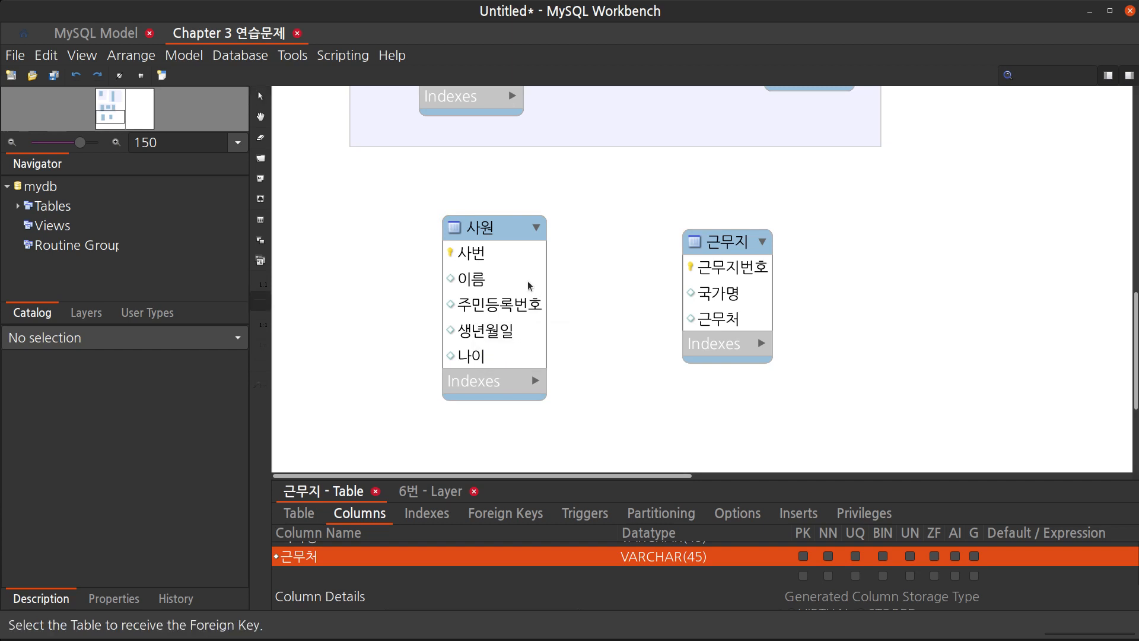
pyautogui.click(520, 289)
pyautogui.click(740, 291)
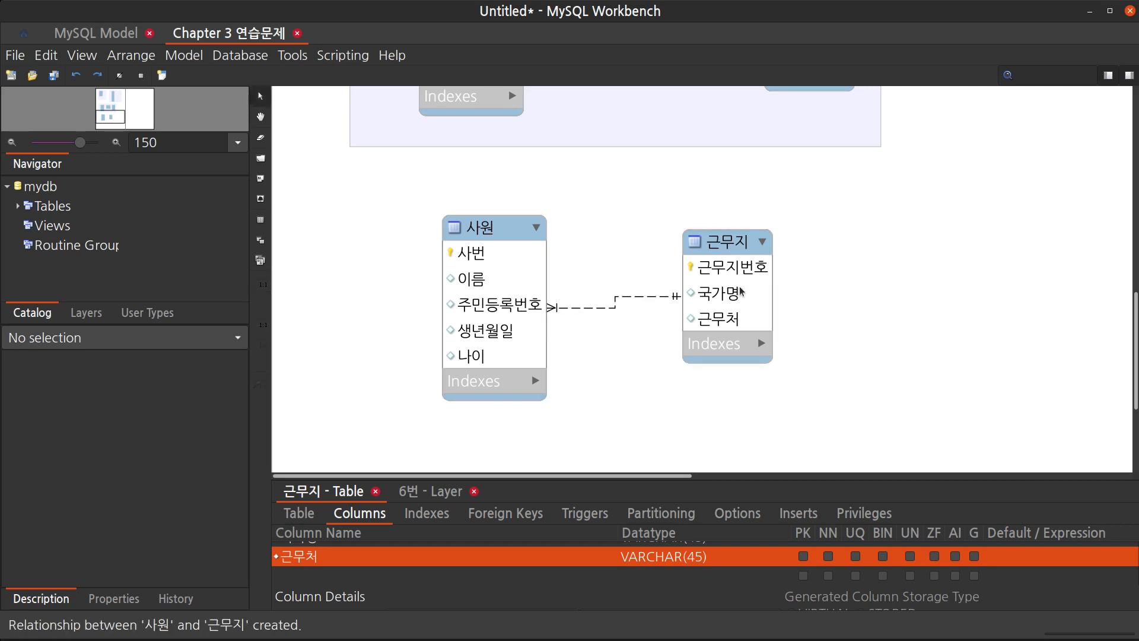
pyautogui.moveTo(726, 244); pyautogui.dragTo(727, 267)
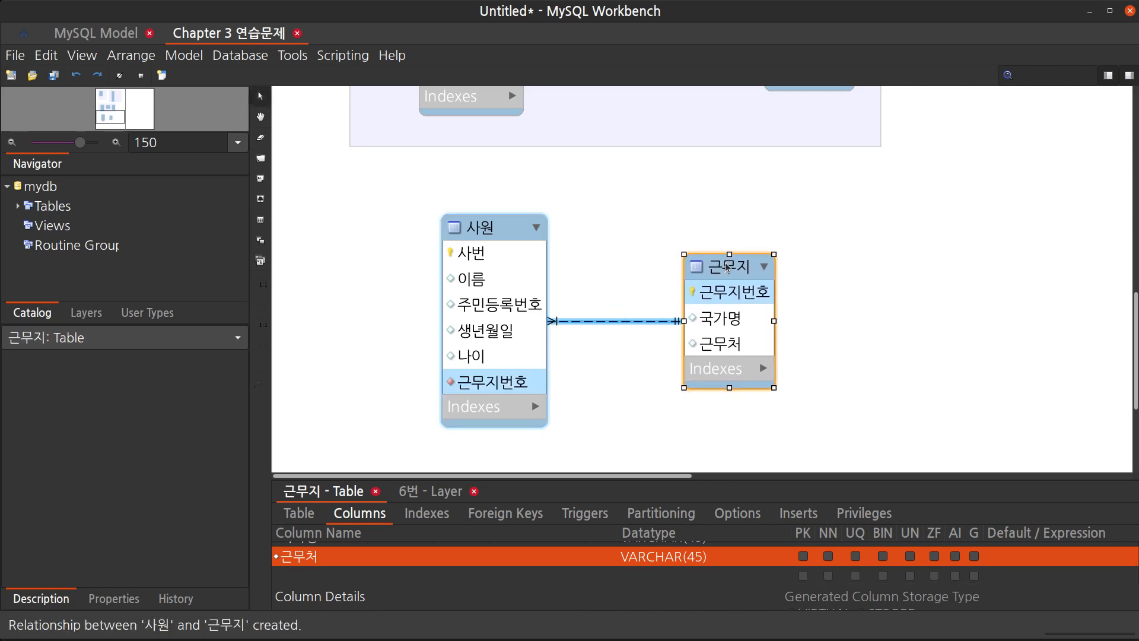
pyautogui.click(791, 361)
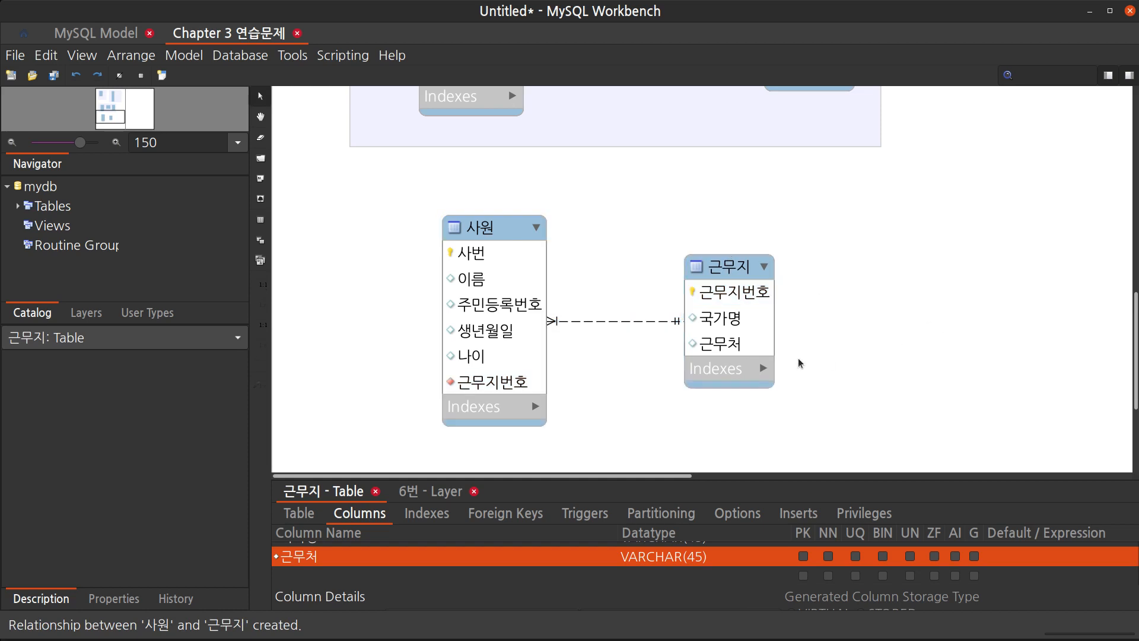
# Draw a new layer around the 사원 and 근무지 tables and name it 8번
pyautogui.scroll(-1, 831, 357)
pyautogui.scroll(-1, 831, 357)
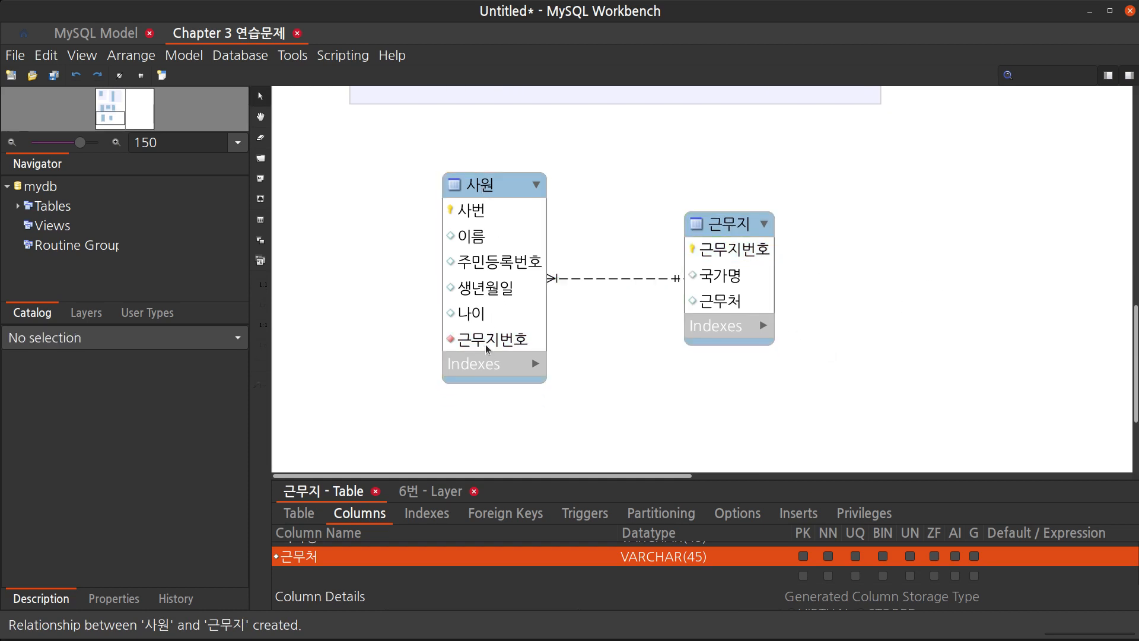
pyautogui.moveTo(486, 348)
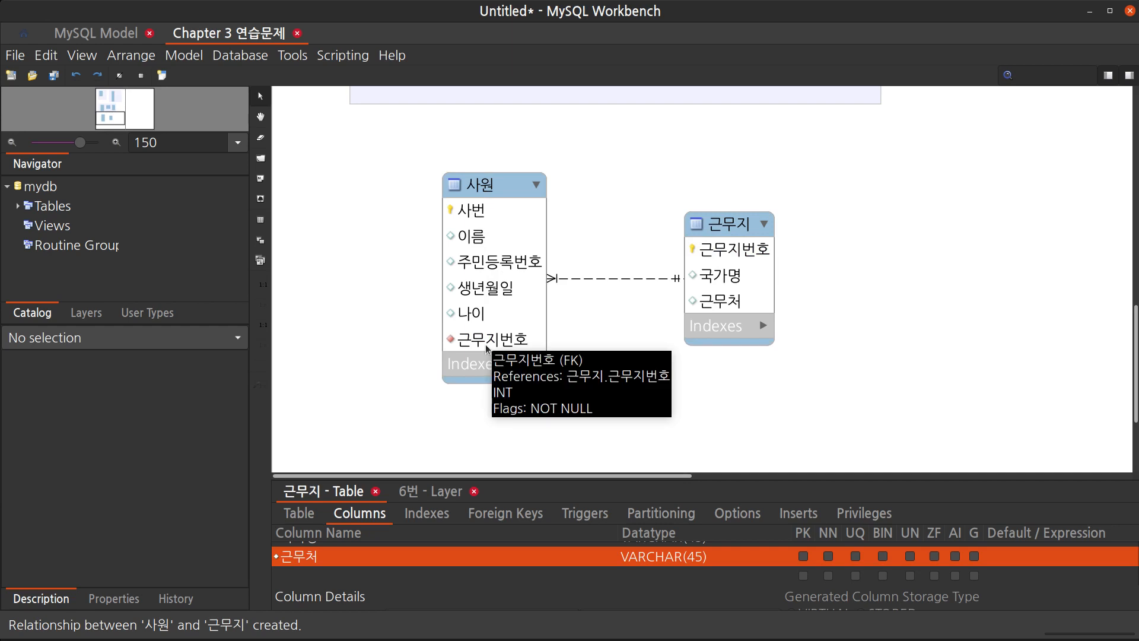
pyautogui.press('l')
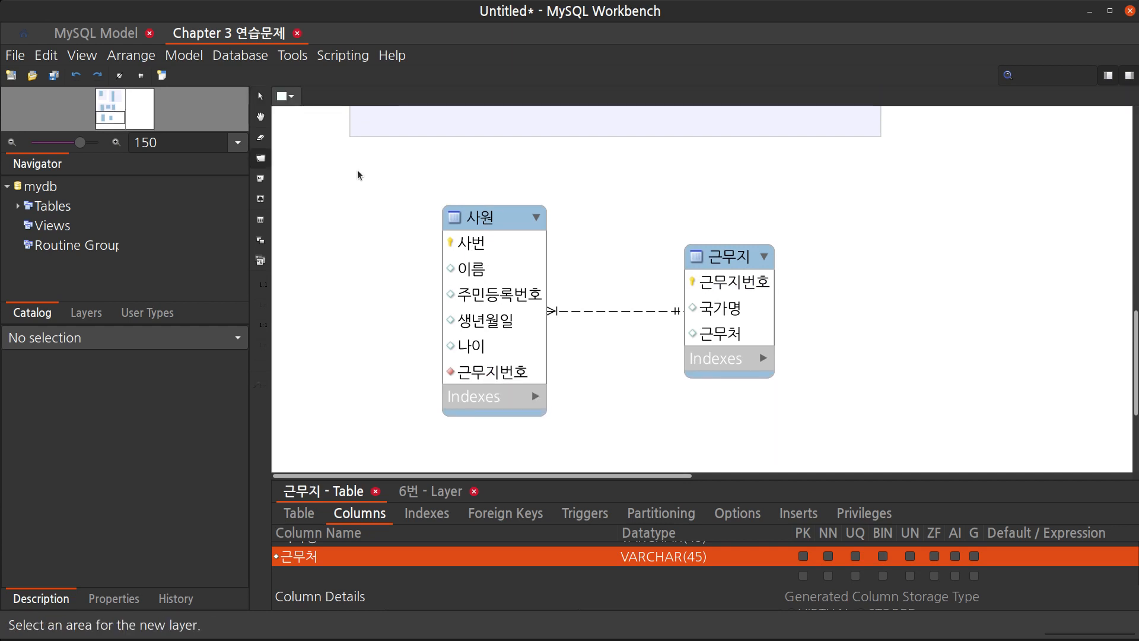
pyautogui.moveTo(358, 175); pyautogui.dragTo(811, 441)
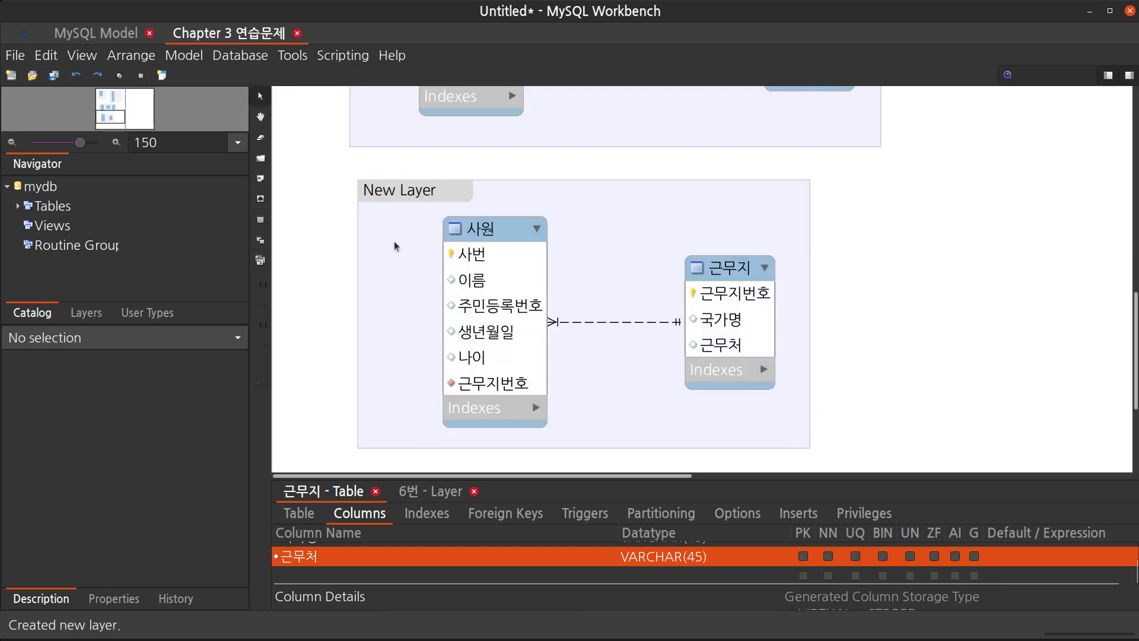
pyautogui.click(412, 201)
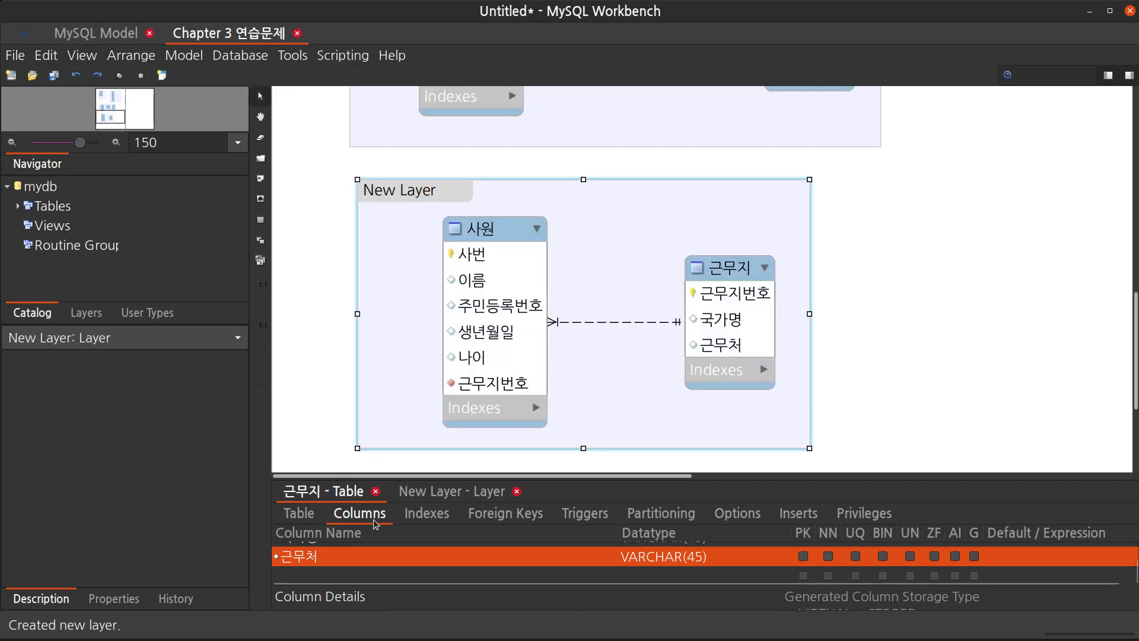
pyautogui.click(428, 492)
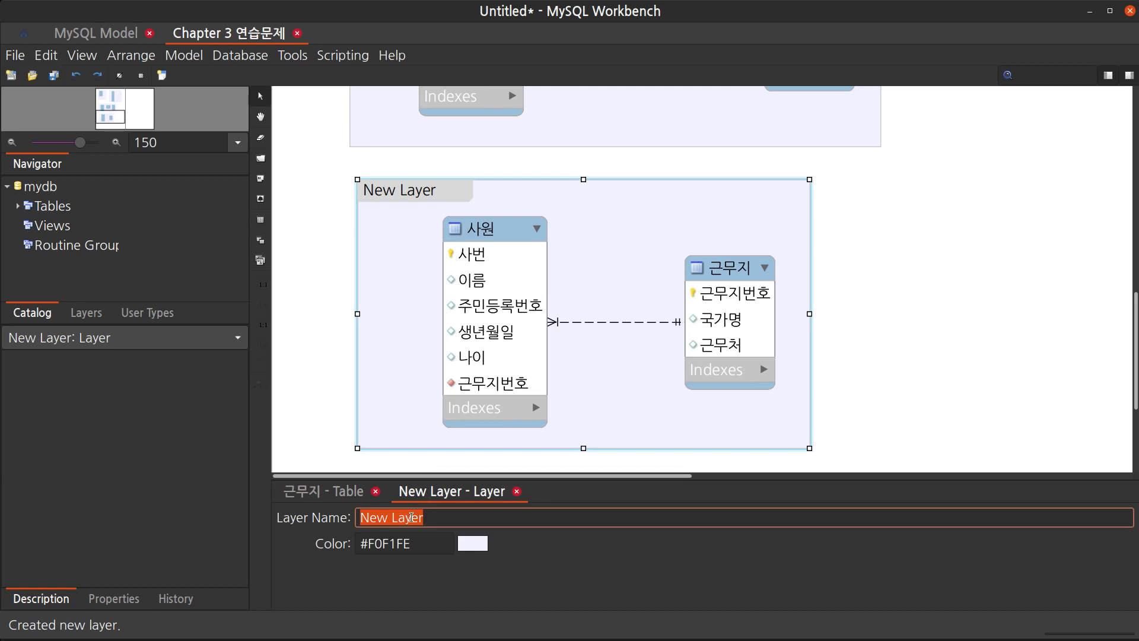
pyautogui.write('8번')
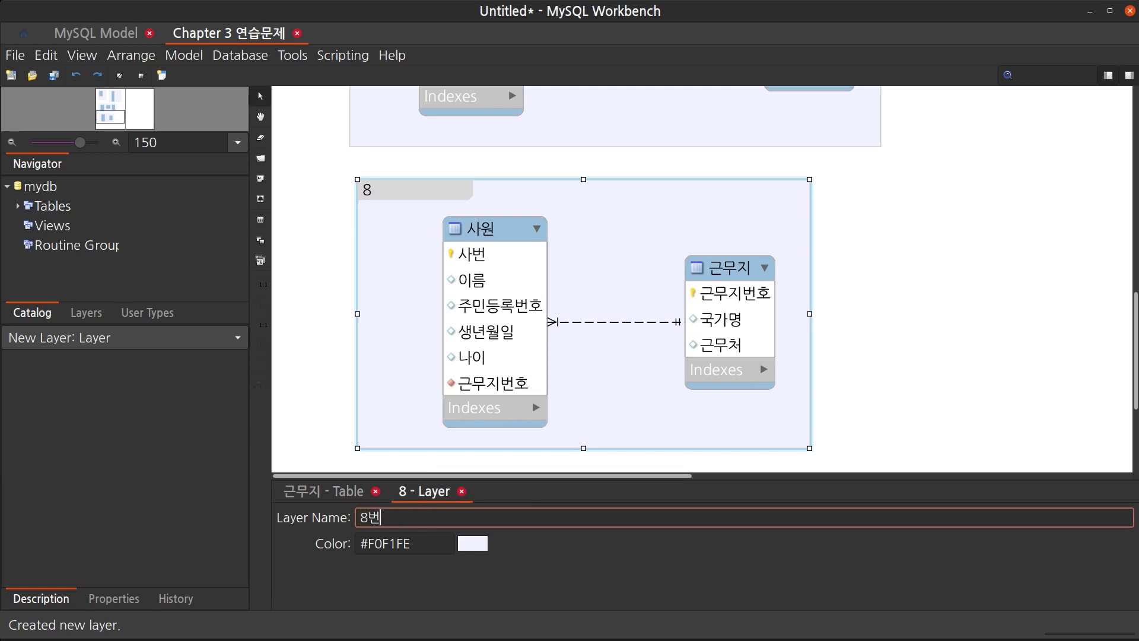
# Confirm the layer name 8번 and review the 7번 and 8번 layers on the canvas
pyautogui.press('Return')
pyautogui.click(930, 307)
pyautogui.scroll(3, 930, 308)
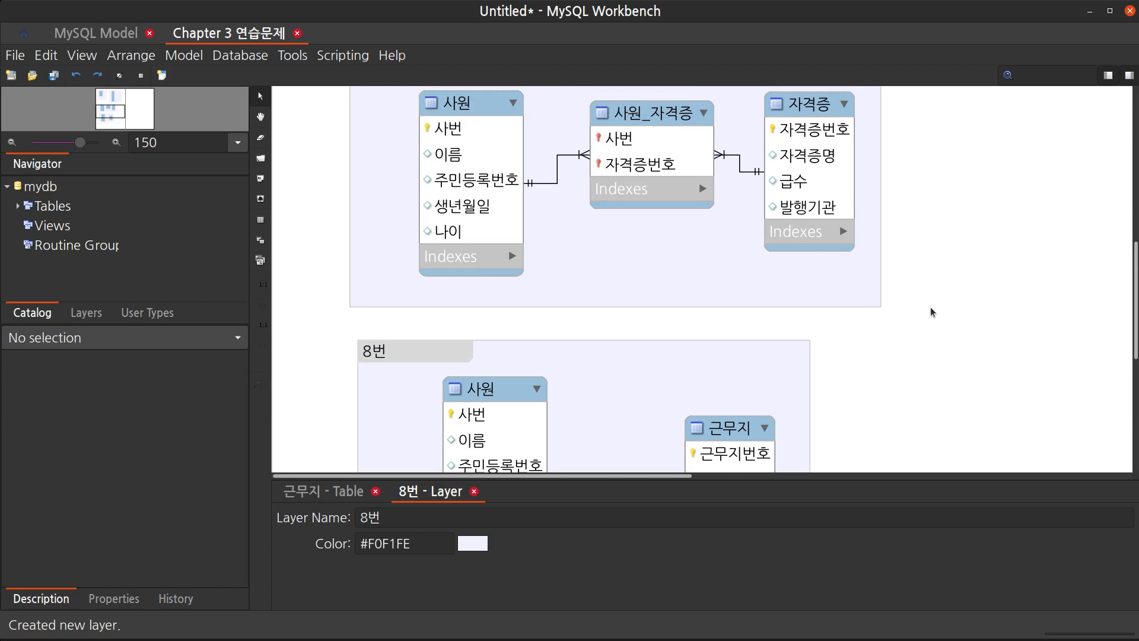
pyautogui.scroll(2, 930, 308)
pyautogui.scroll(5, 930, 308)
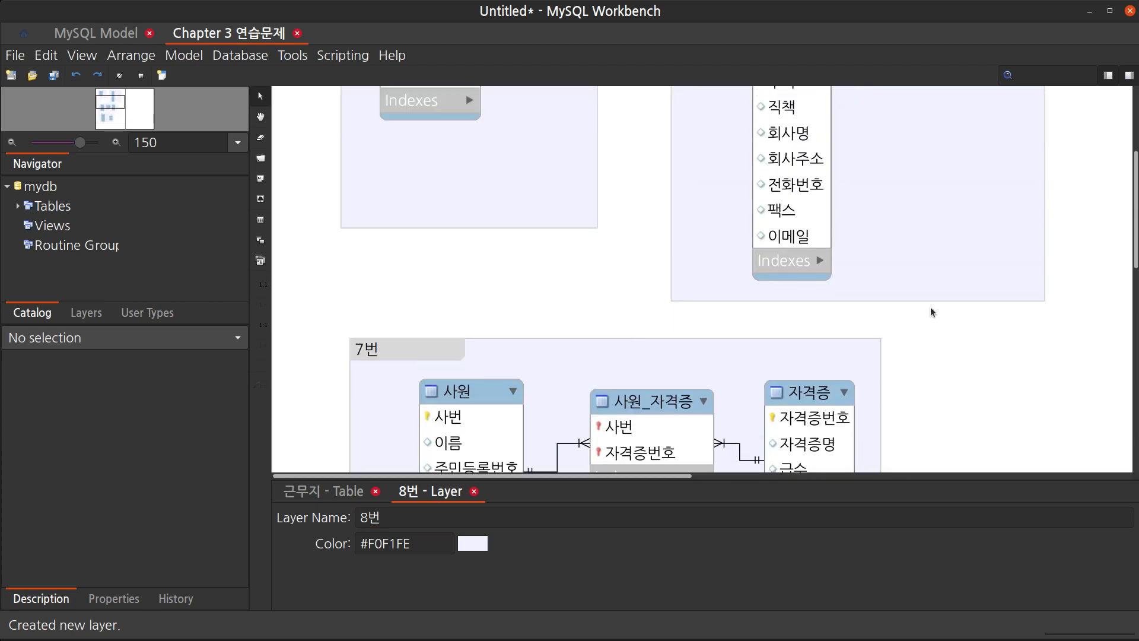
pyautogui.scroll(-7, 930, 307)
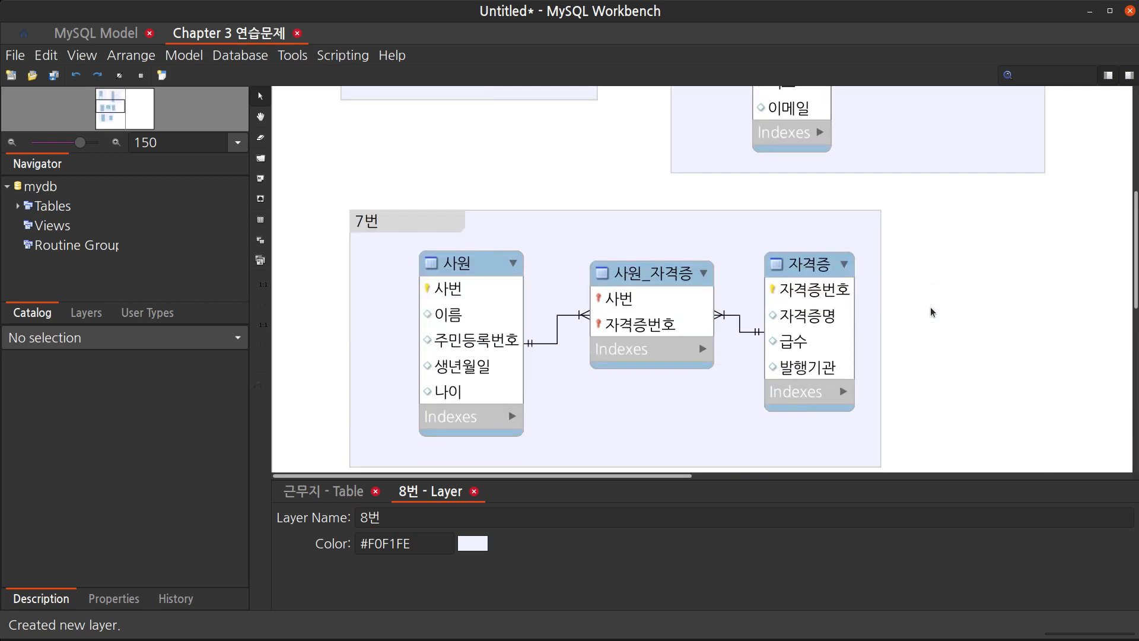
pyautogui.scroll(-2, 931, 307)
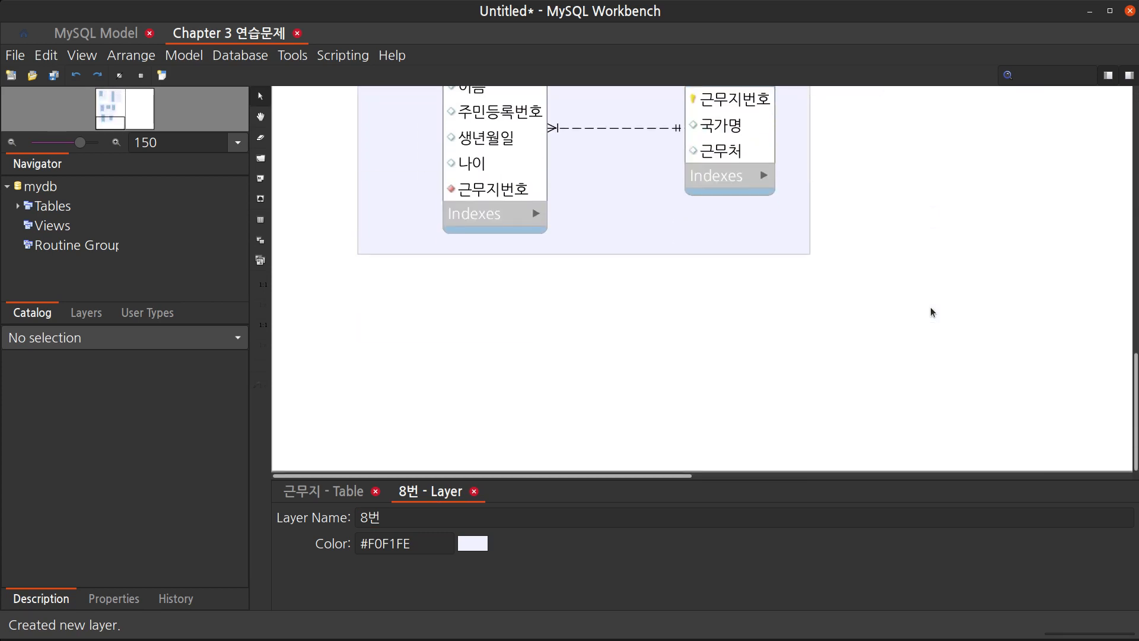
pyautogui.scroll(2, 930, 307)
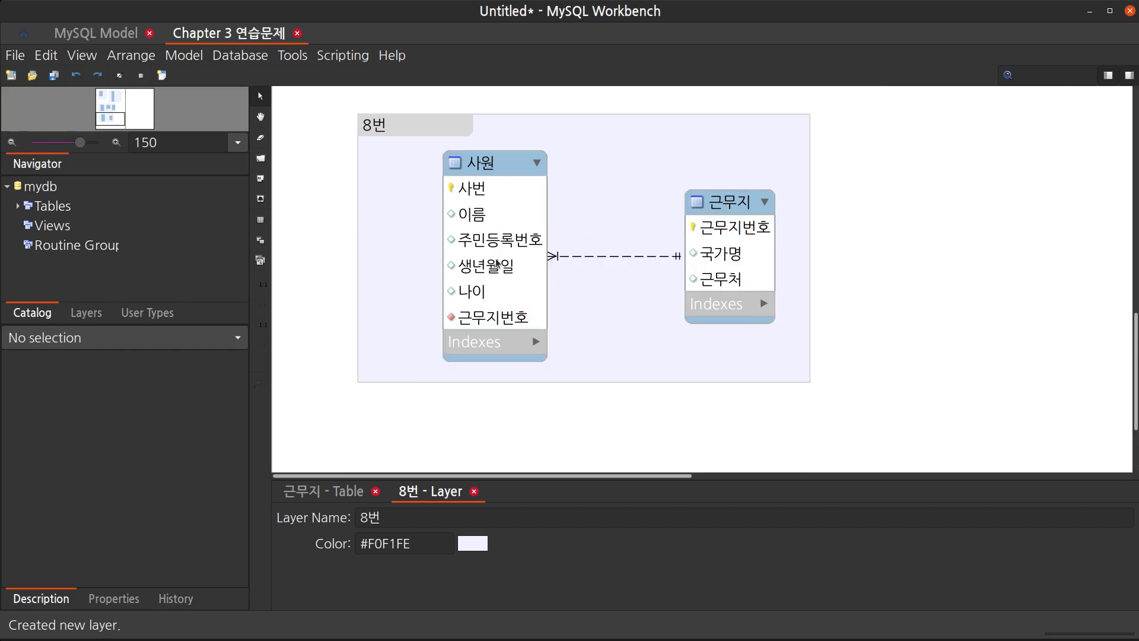
# Move the 근무지 table slightly left, closer to the 사원 table inside the 8번 layer
pyautogui.moveTo(721, 203); pyautogui.dragTo(689, 203)
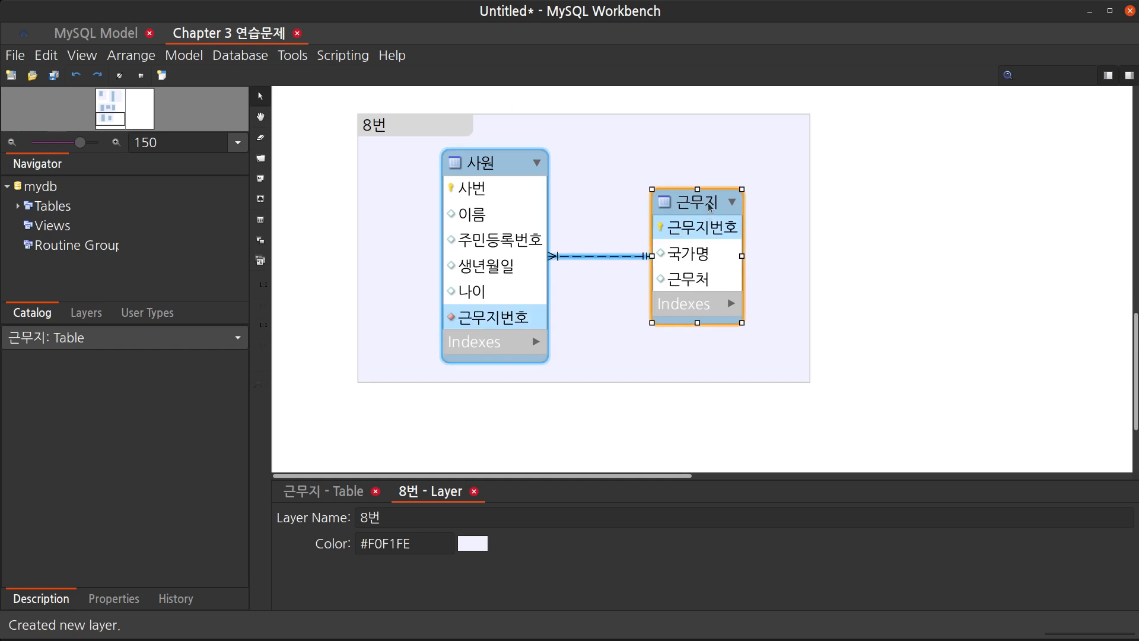
pyautogui.click(774, 234)
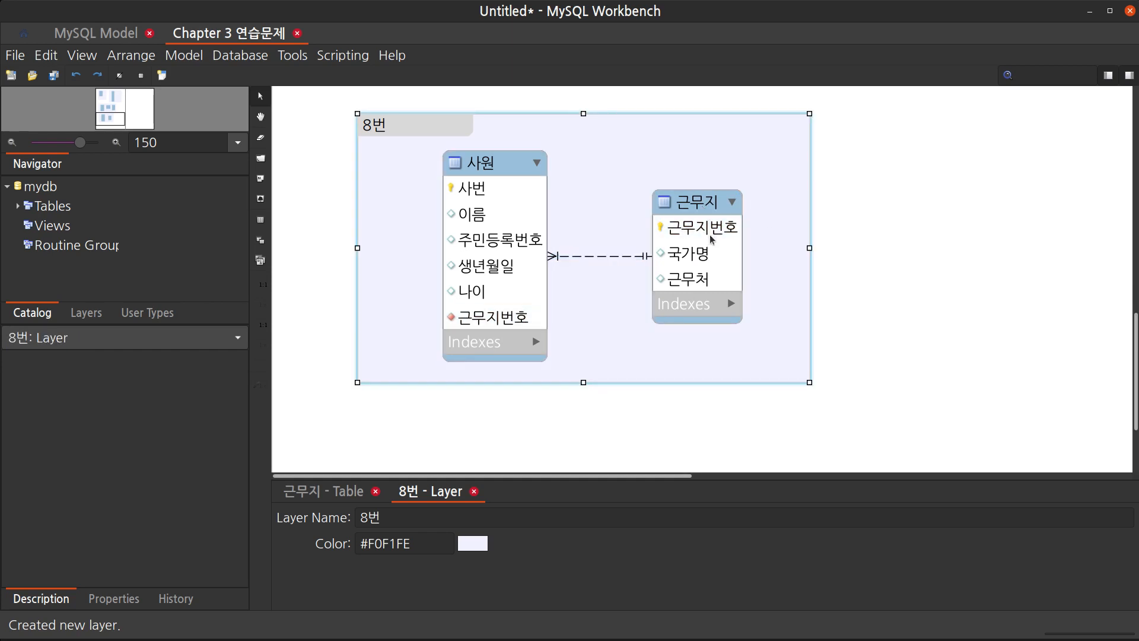
pyautogui.click(711, 231)
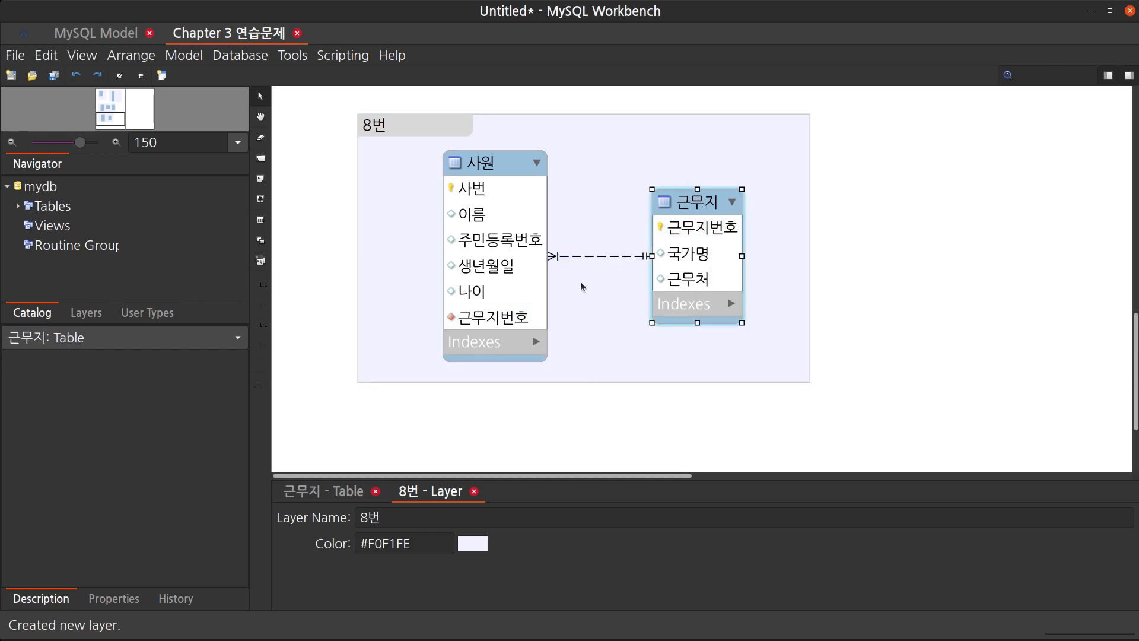
pyautogui.click(505, 325)
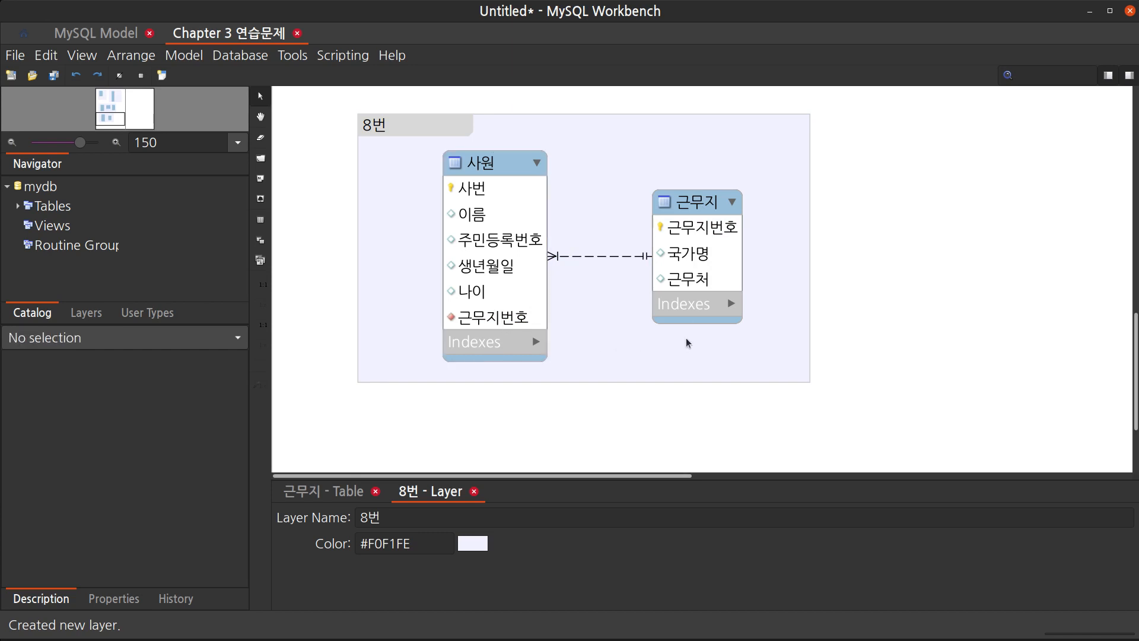
# Review the diagram layers and scroll to an empty area of the canvas beyond them
pyautogui.scroll(5, 810, 320)
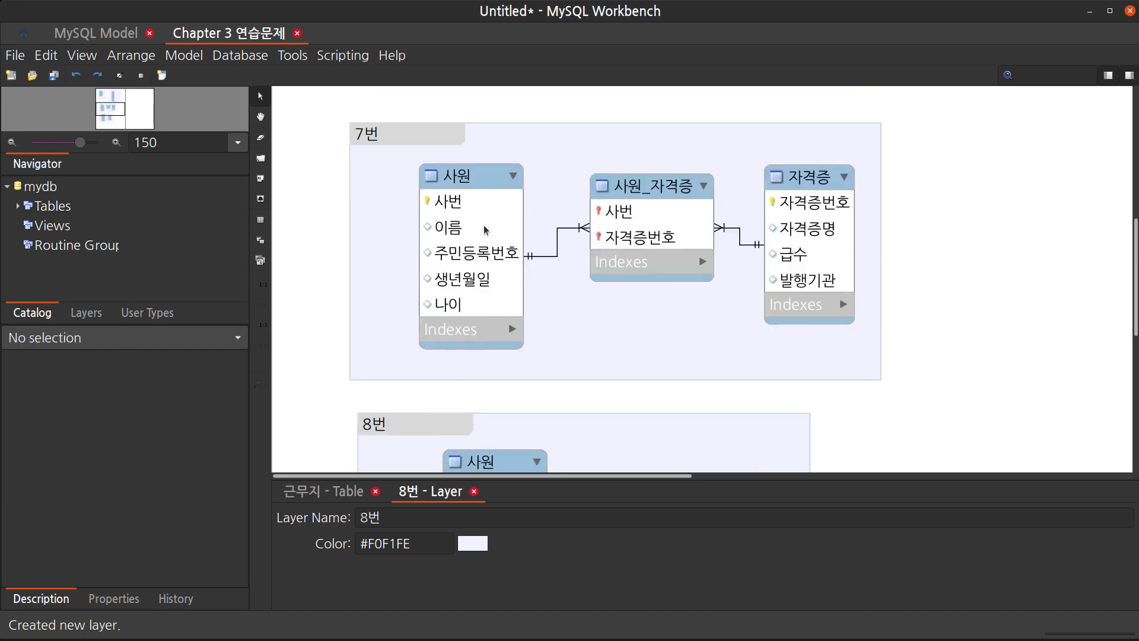
pyautogui.scroll(5, 782, 339)
pyautogui.scroll(-10, 782, 340)
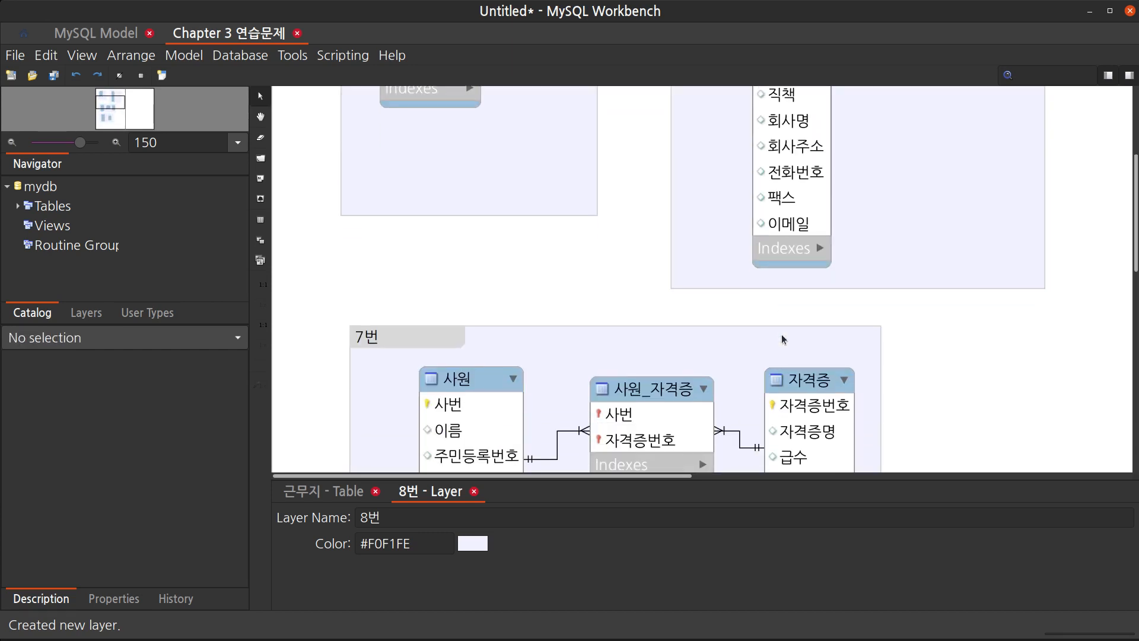
pyautogui.scroll(-1, 781, 339)
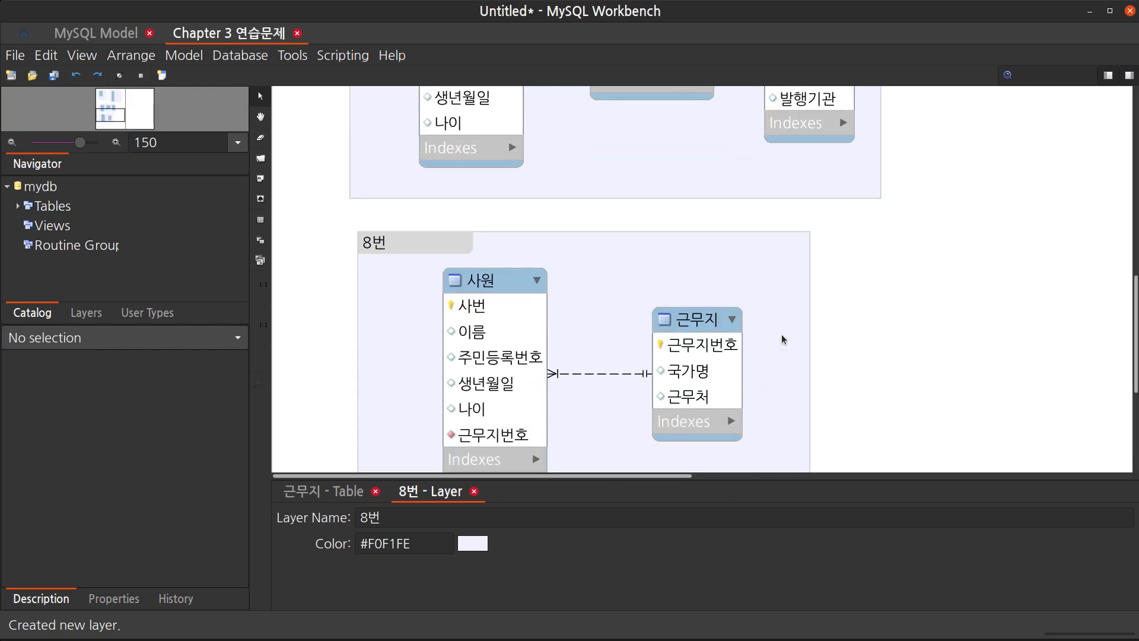
pyautogui.scroll(-1, 782, 340)
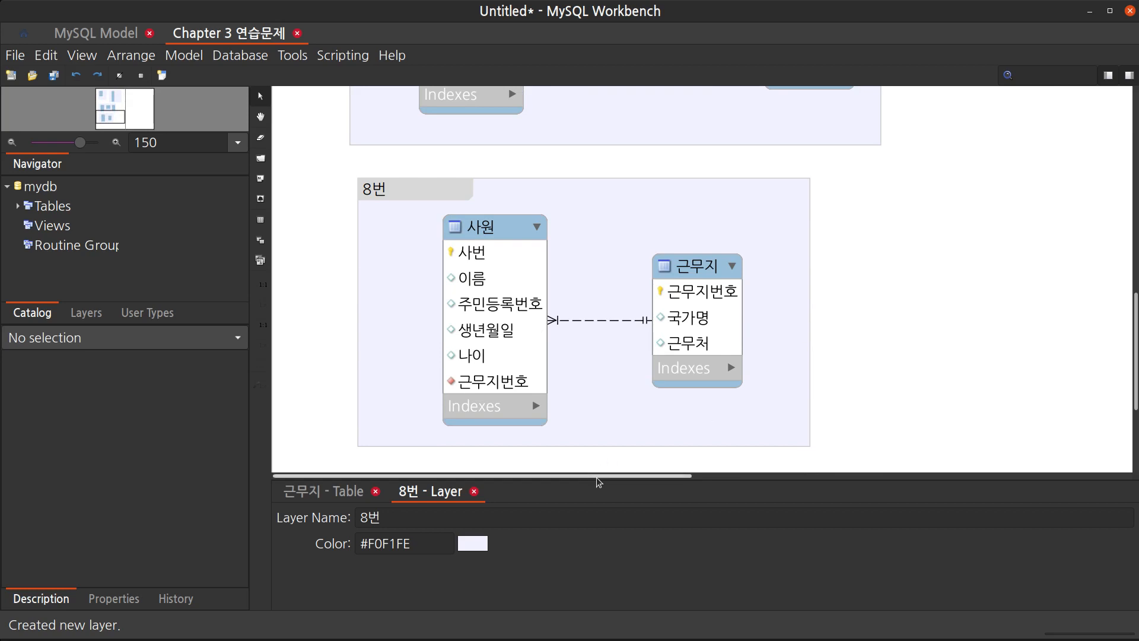
pyautogui.moveTo(598, 476); pyautogui.dragTo(973, 443)
pyautogui.scroll(3, 792, 280)
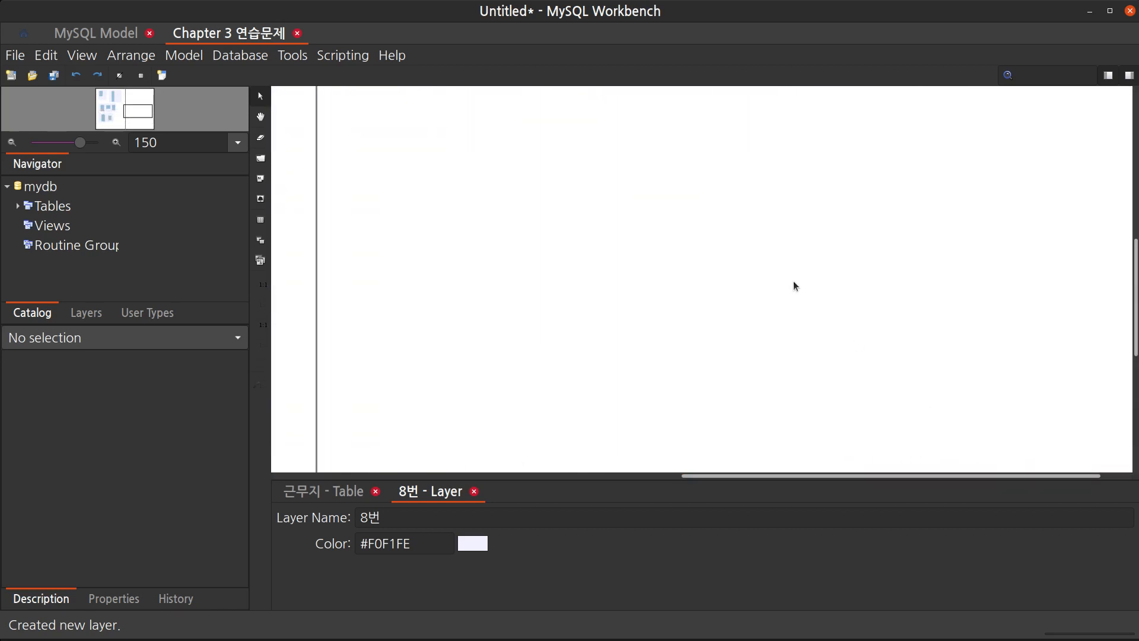
pyautogui.scroll(2, 795, 286)
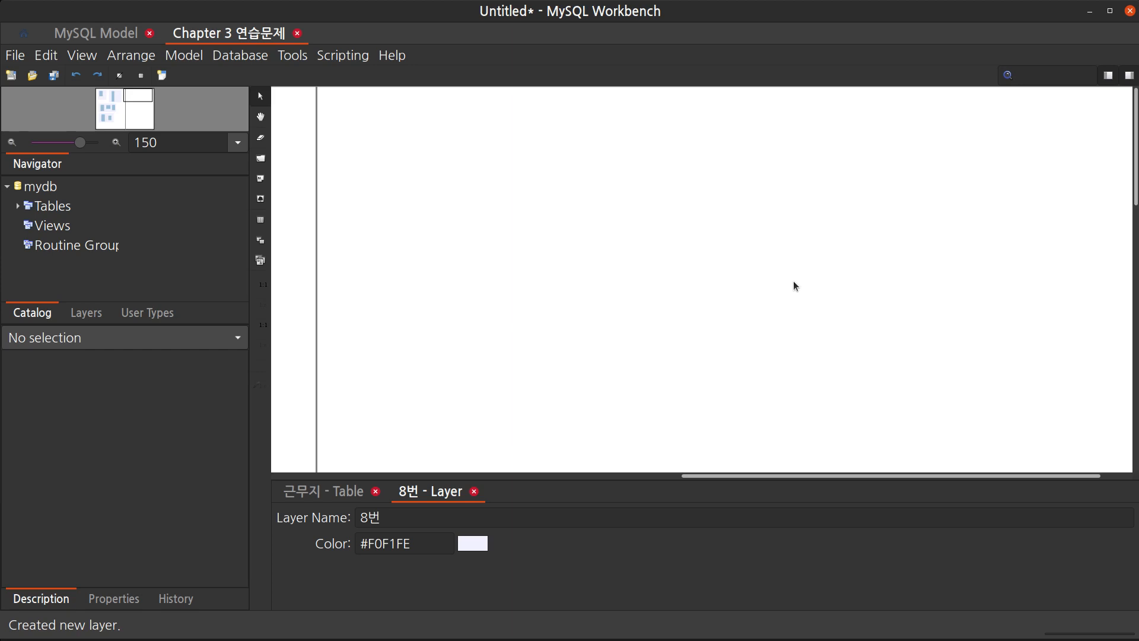
# Place two new tables side by side in the empty canvas area beyond the existing layers
pyautogui.press('t')
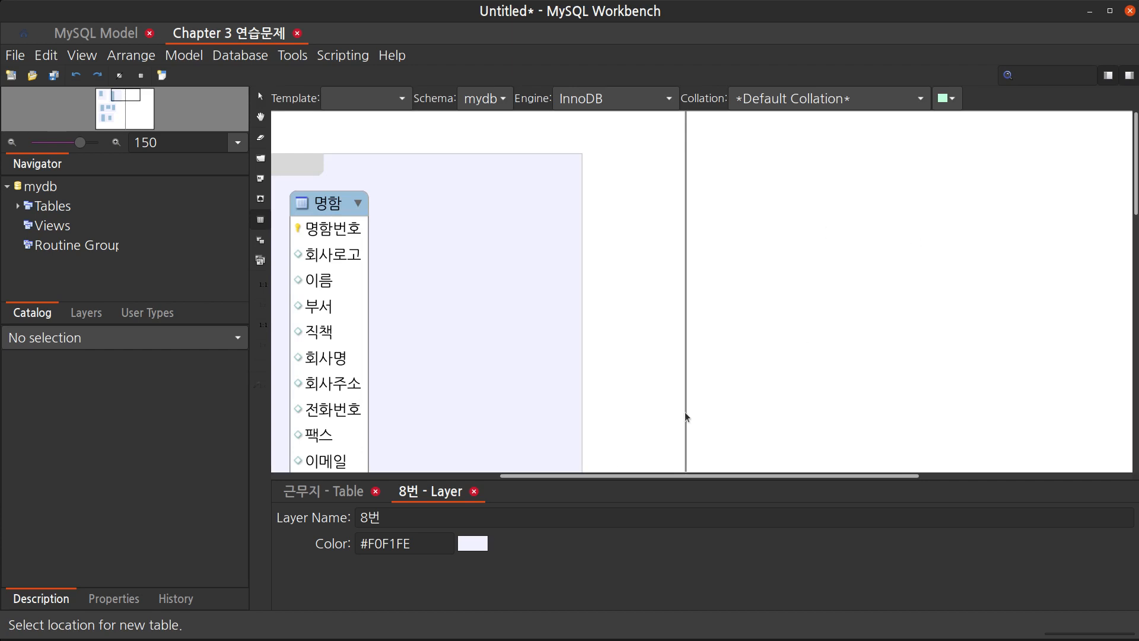
pyautogui.moveTo(588, 476); pyautogui.dragTo(736, 484)
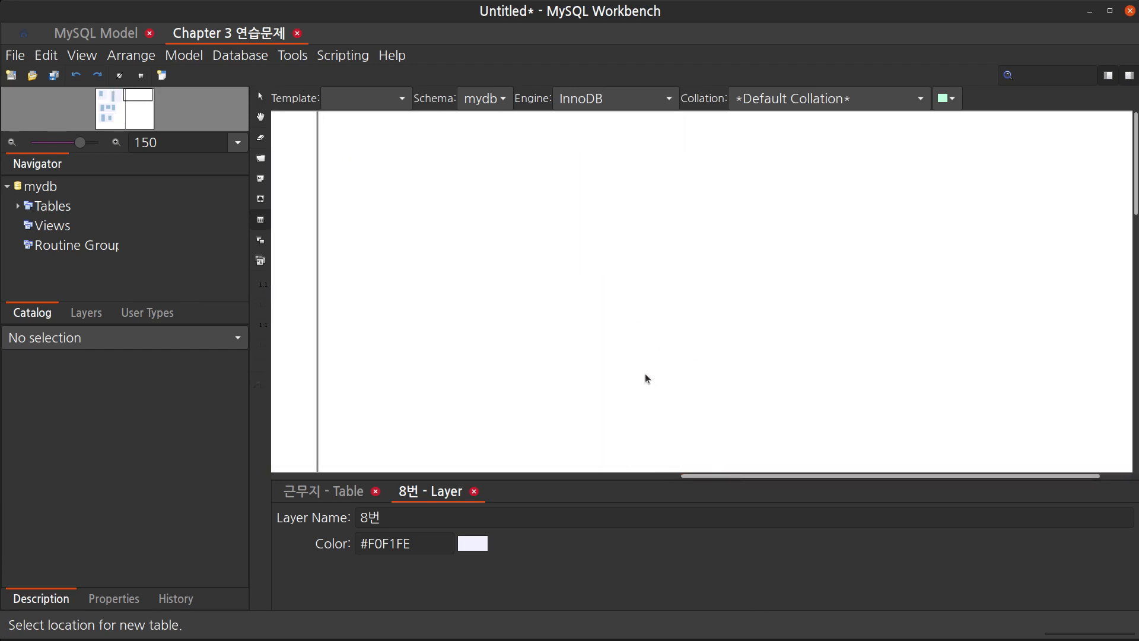
pyautogui.click(478, 177)
pyautogui.moveTo(692, 481); pyautogui.dragTo(905, 473)
pyautogui.press('t')
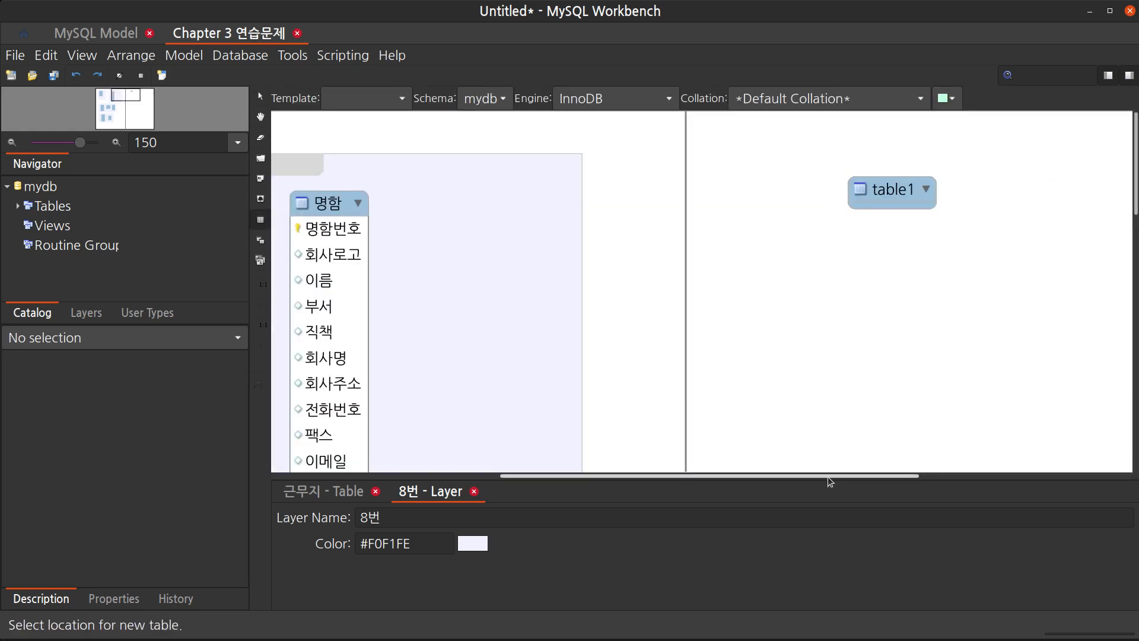
pyautogui.moveTo(830, 482); pyautogui.dragTo(959, 475)
pyautogui.click(849, 185)
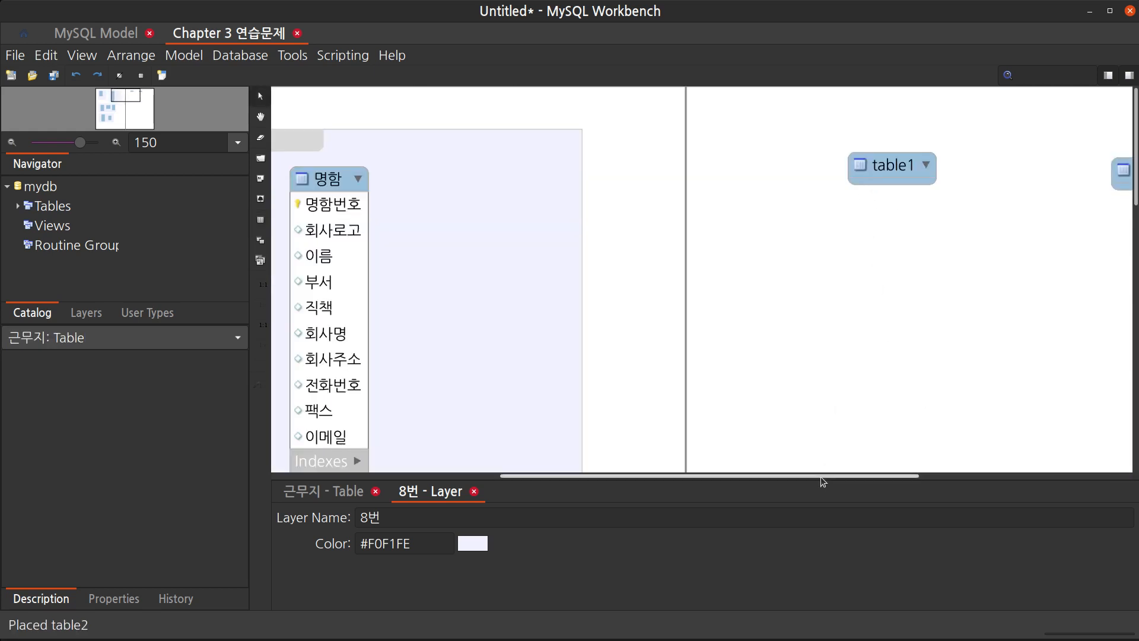
pyautogui.moveTo(837, 475); pyautogui.dragTo(963, 445)
pyautogui.moveTo(857, 173); pyautogui.dragTo(842, 172)
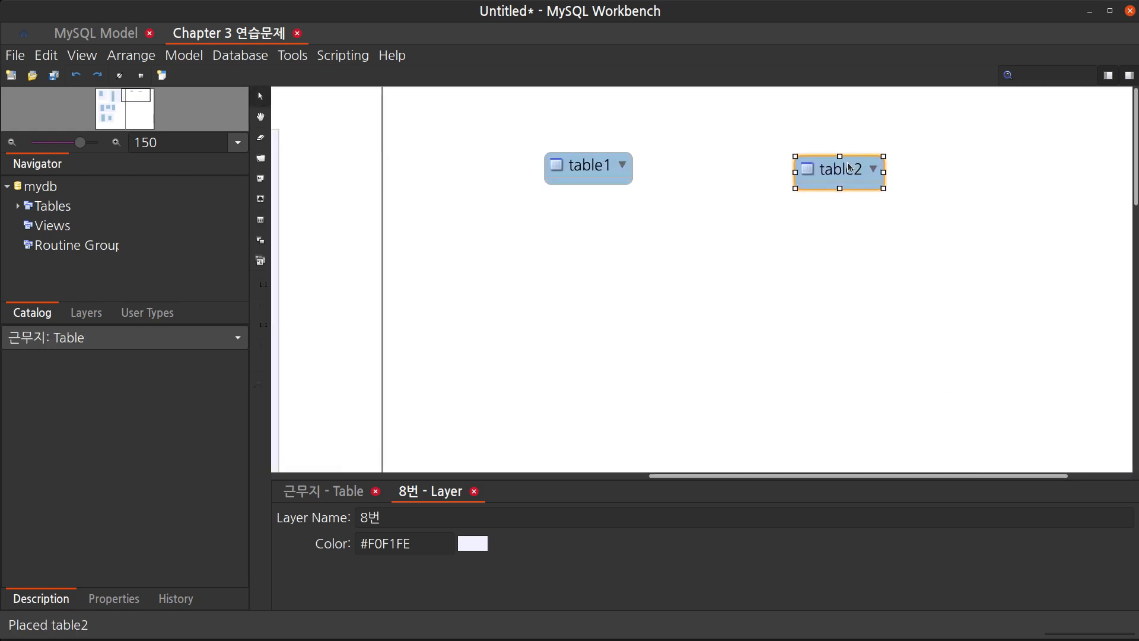
# Rename the first new table to 환자
pyautogui.click(588, 171)
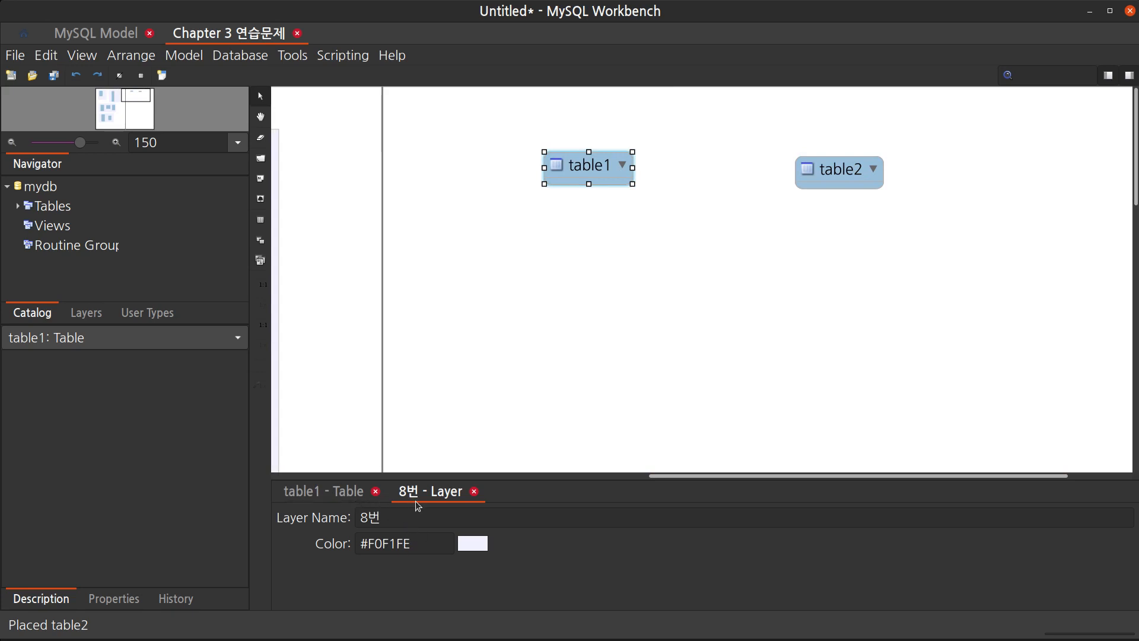
pyautogui.click(358, 498)
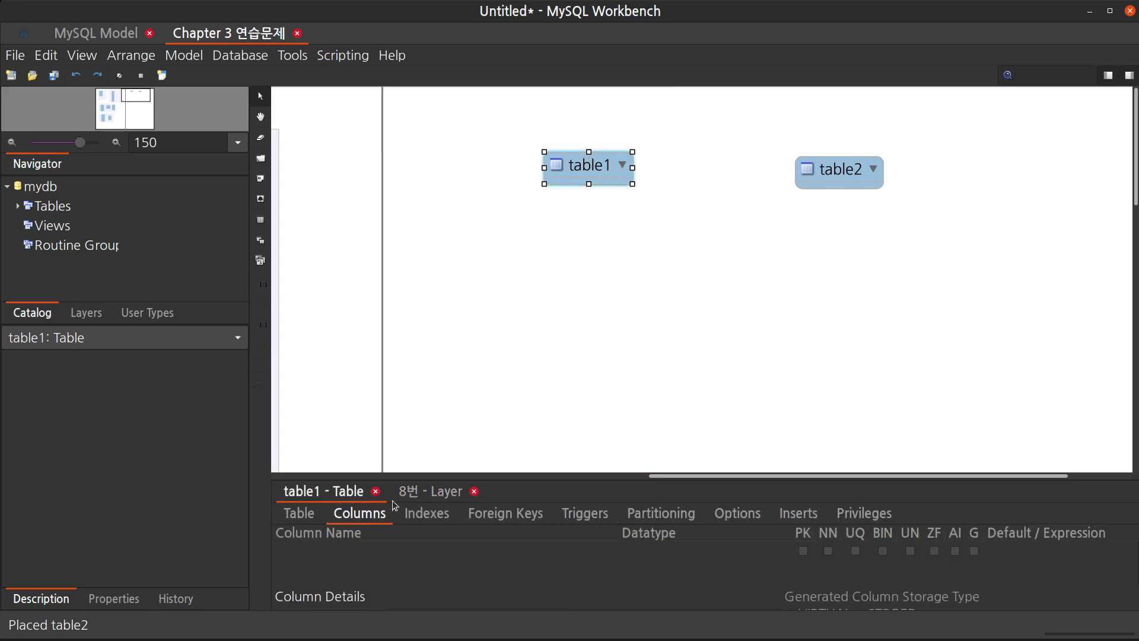
pyautogui.click(299, 513)
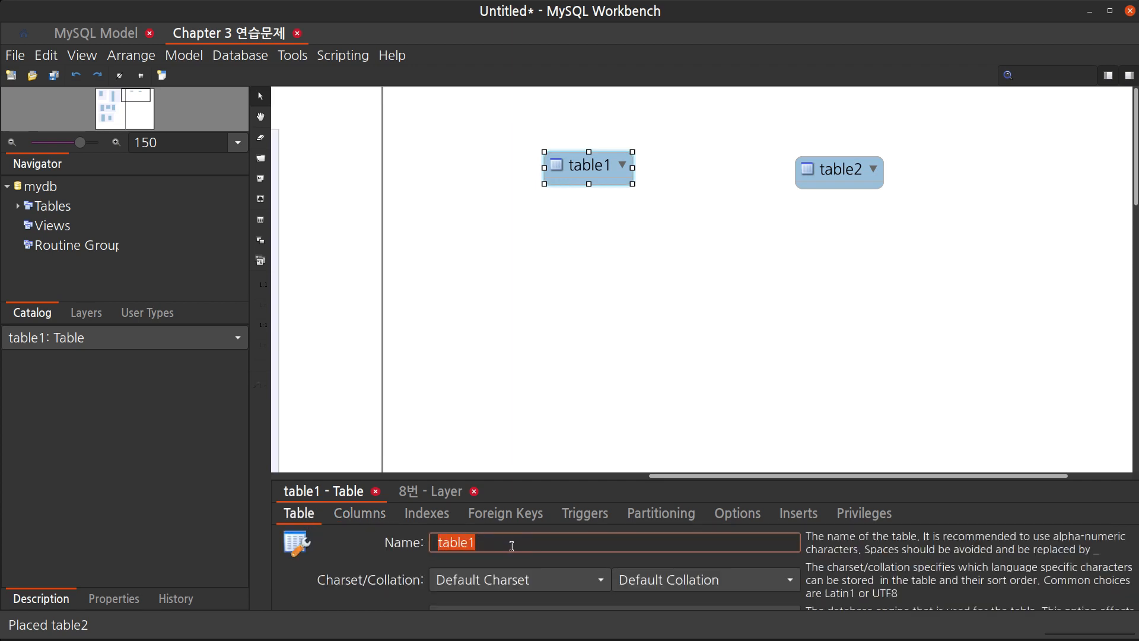
pyautogui.write('환재')
pyautogui.press('Return')
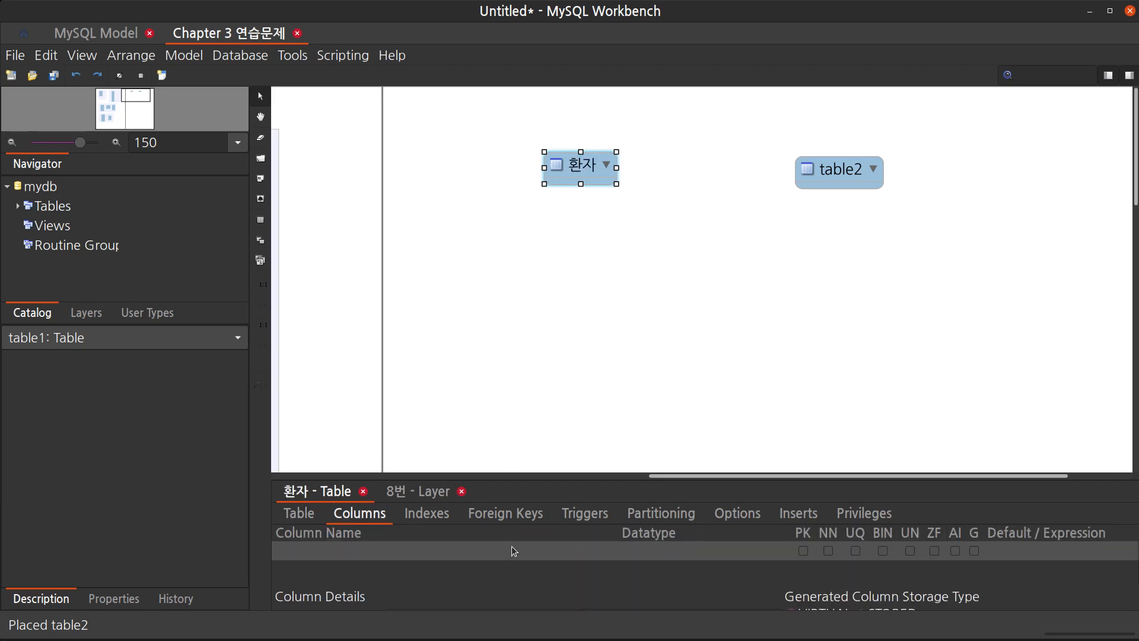
# Add columns 환자번호 as primary key, 이름, and 나이 to the 환자 table
pyautogui.doubleClick(512, 546)
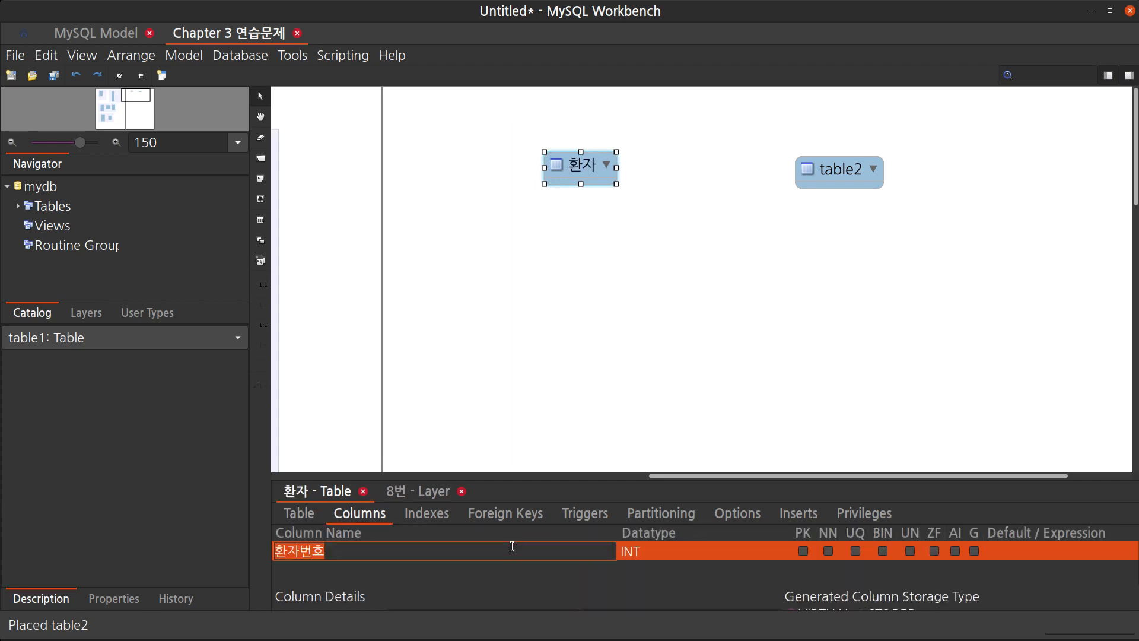
pyautogui.click(511, 546)
pyautogui.click(471, 577)
pyautogui.click(471, 576)
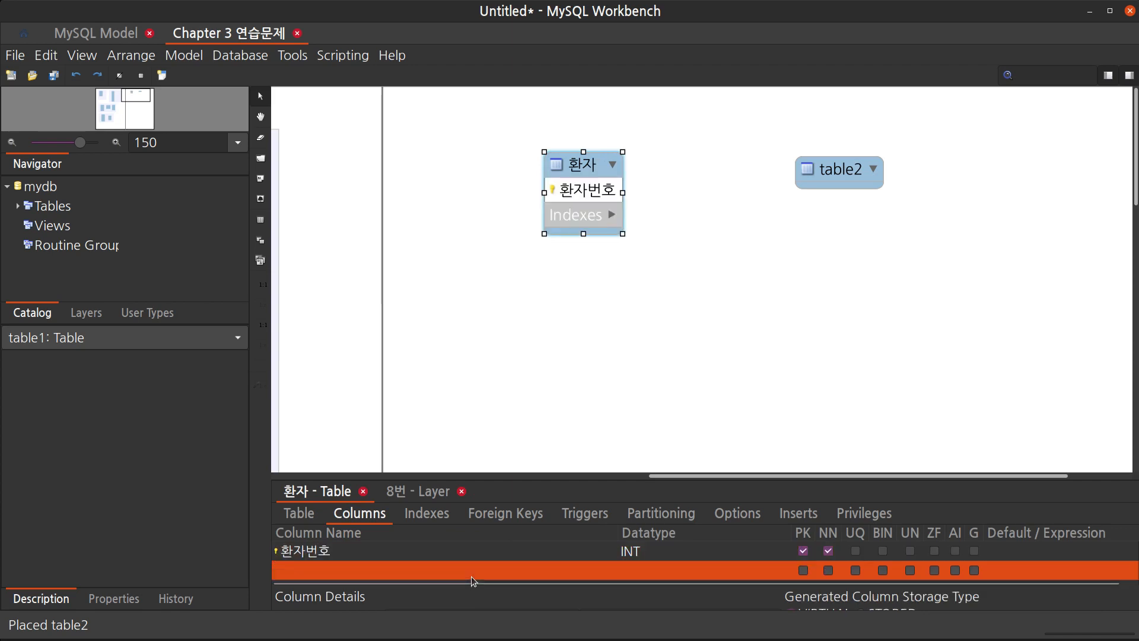
pyautogui.click(474, 572)
pyautogui.write('이름')
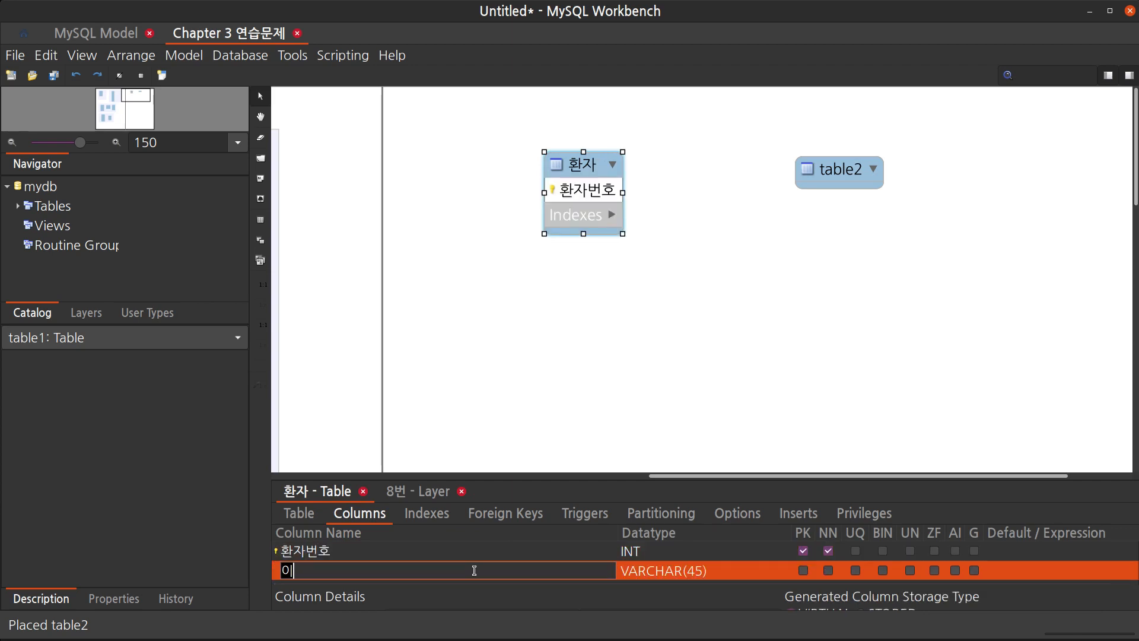
pyautogui.press('Return')
pyautogui.click(475, 574)
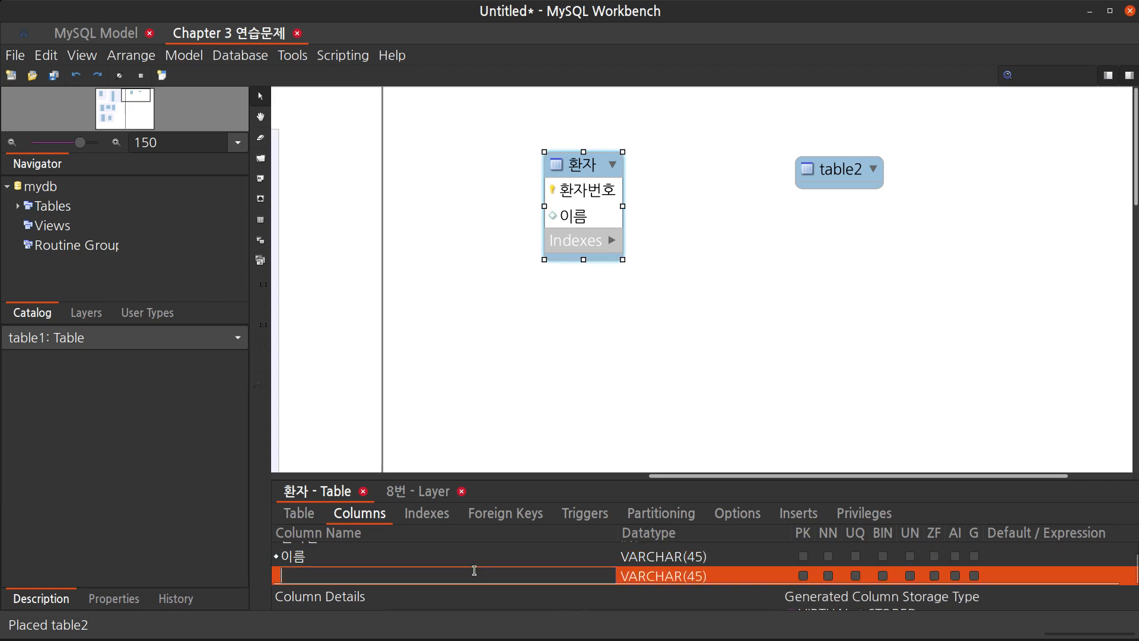
pyautogui.write('질')
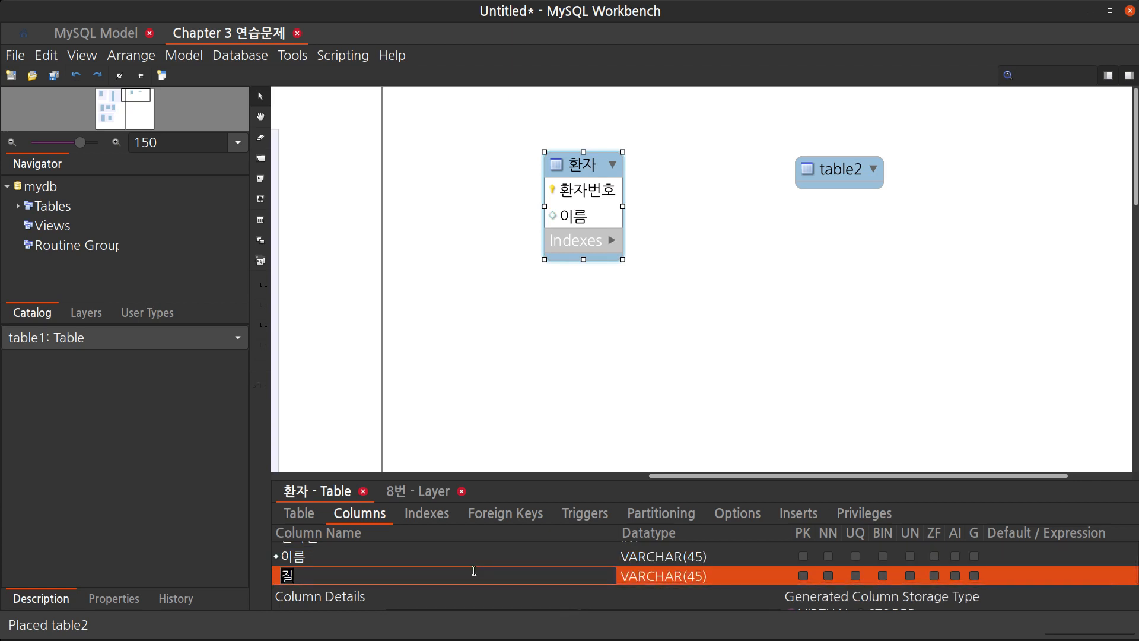
pyautogui.press('BackSpace')
pyautogui.press('BackSpace')
pyautogui.press('BackSpace')
pyautogui.write('나이')
pyautogui.press('Return')
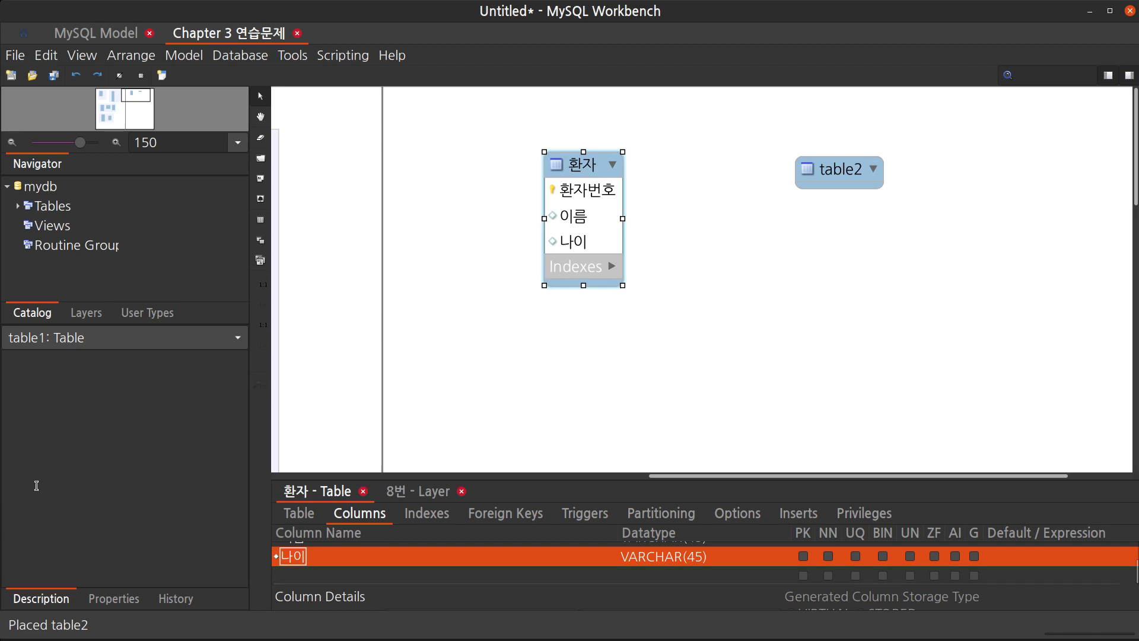
# Rename the second new table to 질병
pyautogui.moveTo(840, 176); pyautogui.dragTo(858, 169)
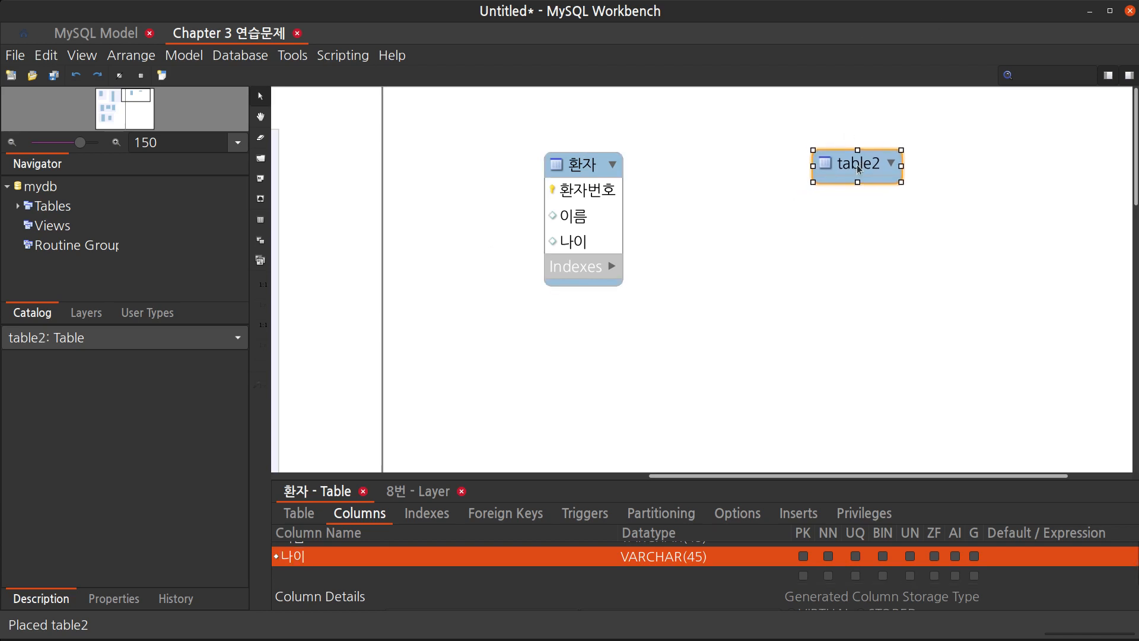
pyautogui.doubleClick(858, 169)
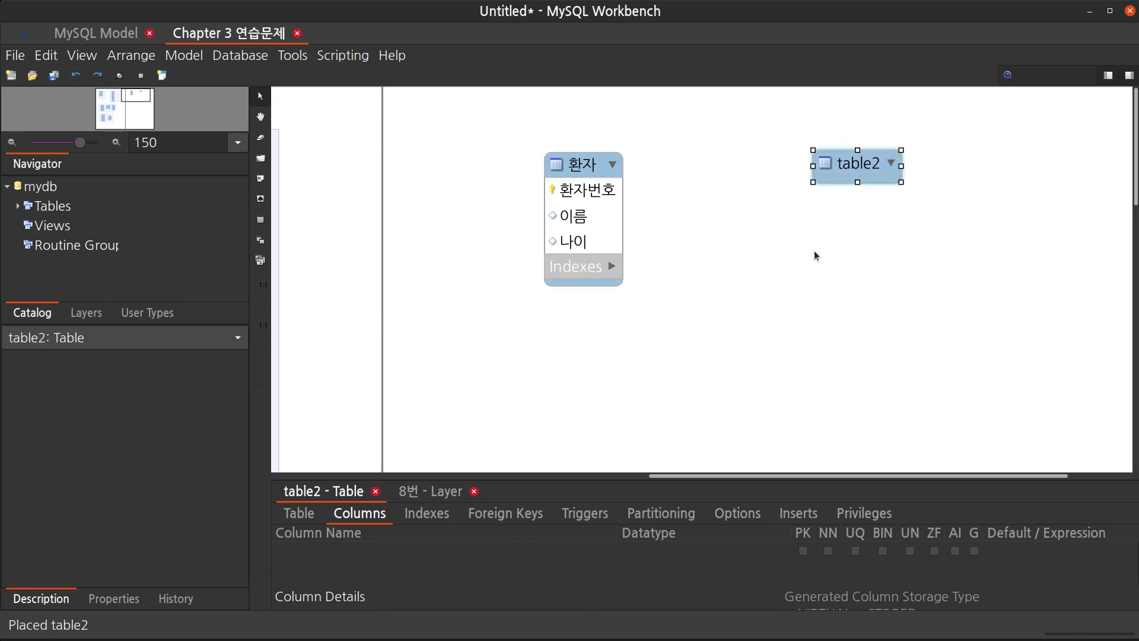
pyautogui.moveTo(687, 479); pyautogui.dragTo(689, 448)
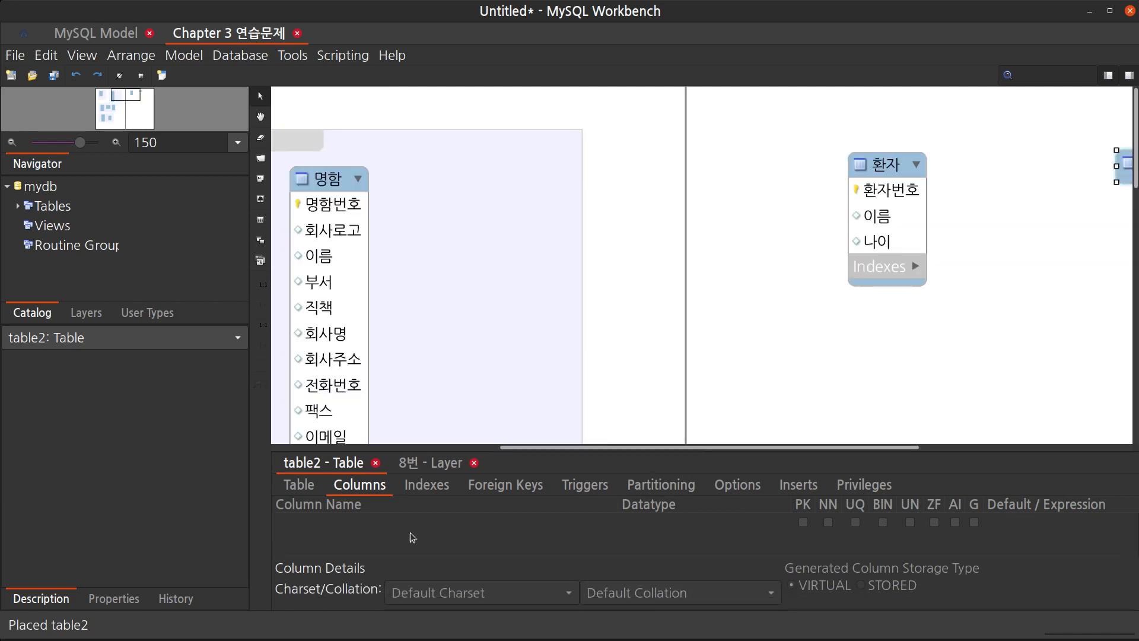
pyautogui.click(303, 486)
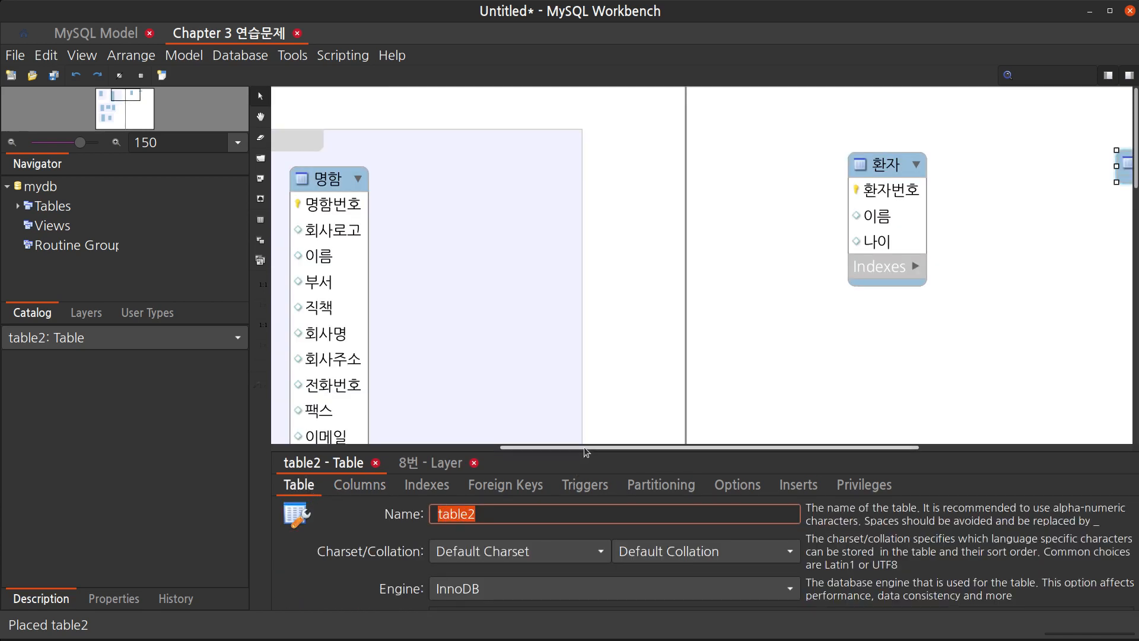
pyautogui.moveTo(584, 446); pyautogui.dragTo(751, 446)
pyautogui.write('ㅈ')
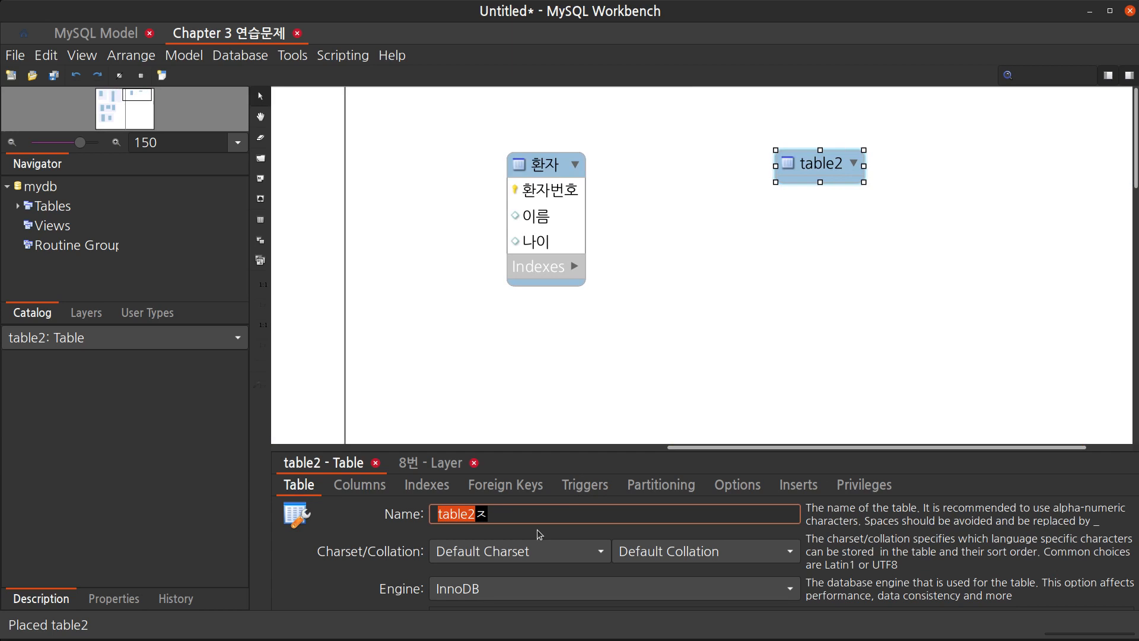
pyautogui.write('질병')
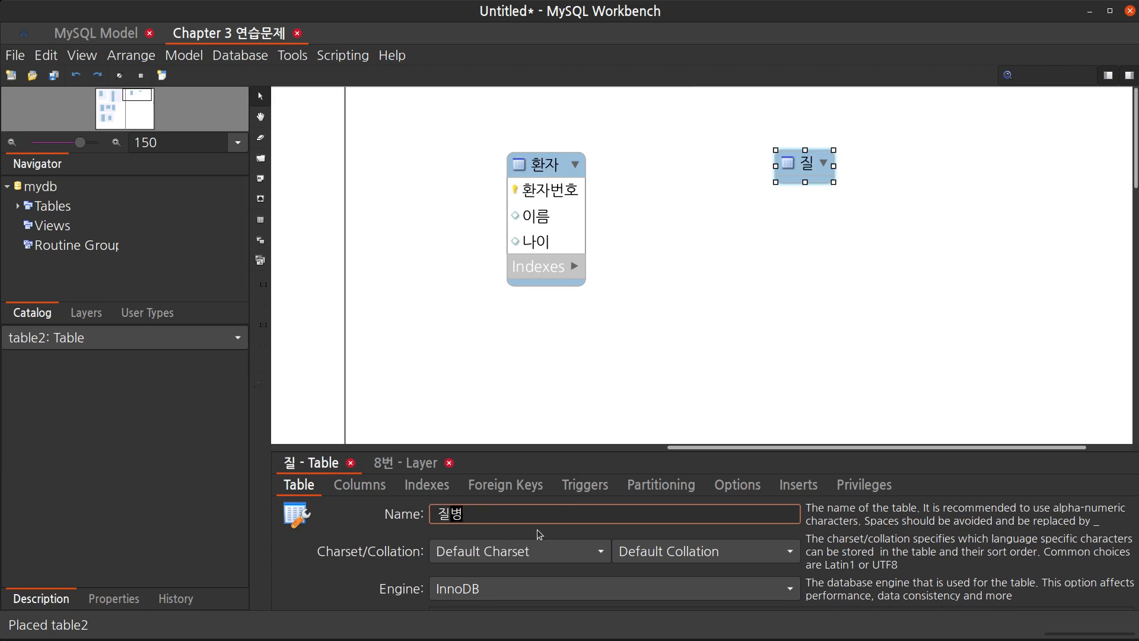
pyautogui.press('Return')
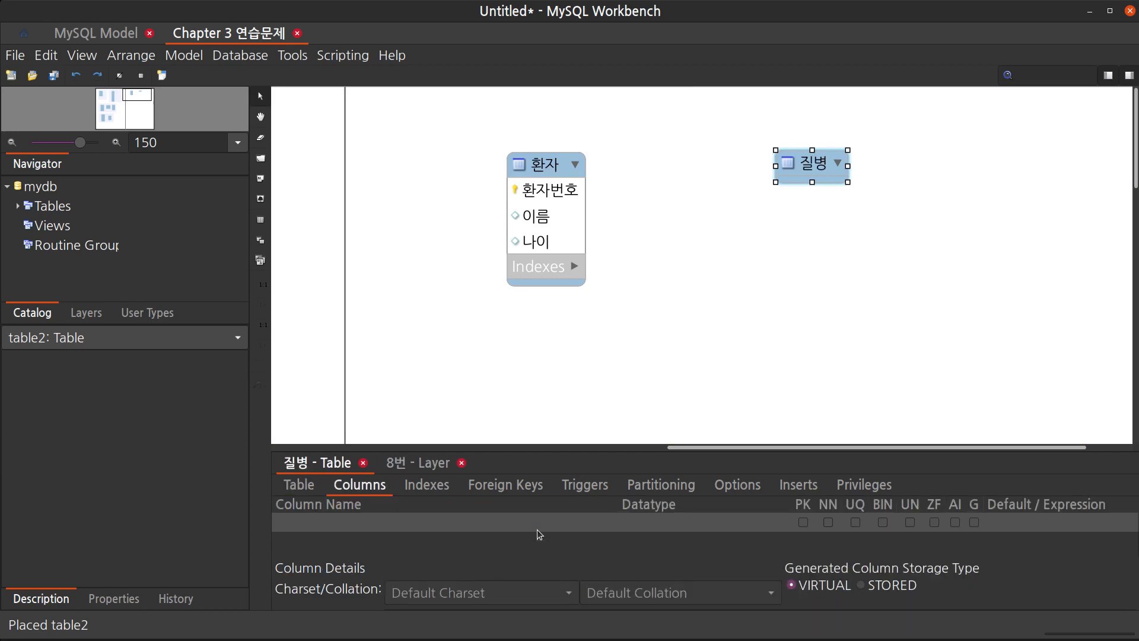
# Add columns 질병코드 as primary key, 질병명, and 증상 to the 질병 table
pyautogui.doubleClick(536, 529)
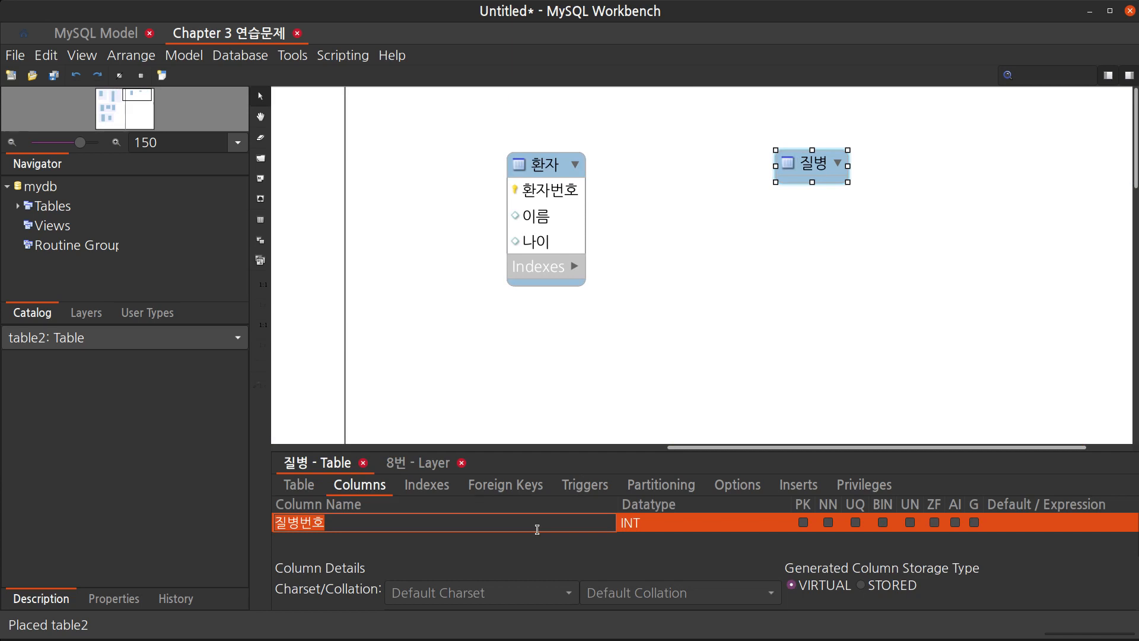
pyautogui.write('질병코드')
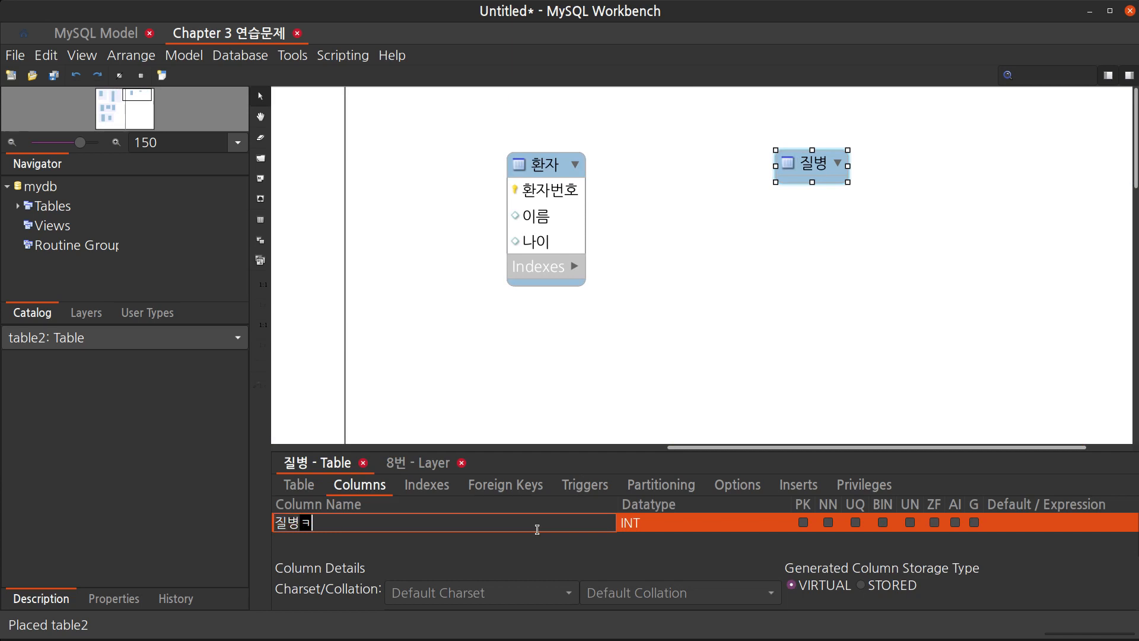
pyautogui.press('Return')
pyautogui.press('Down')
pyautogui.press('Return')
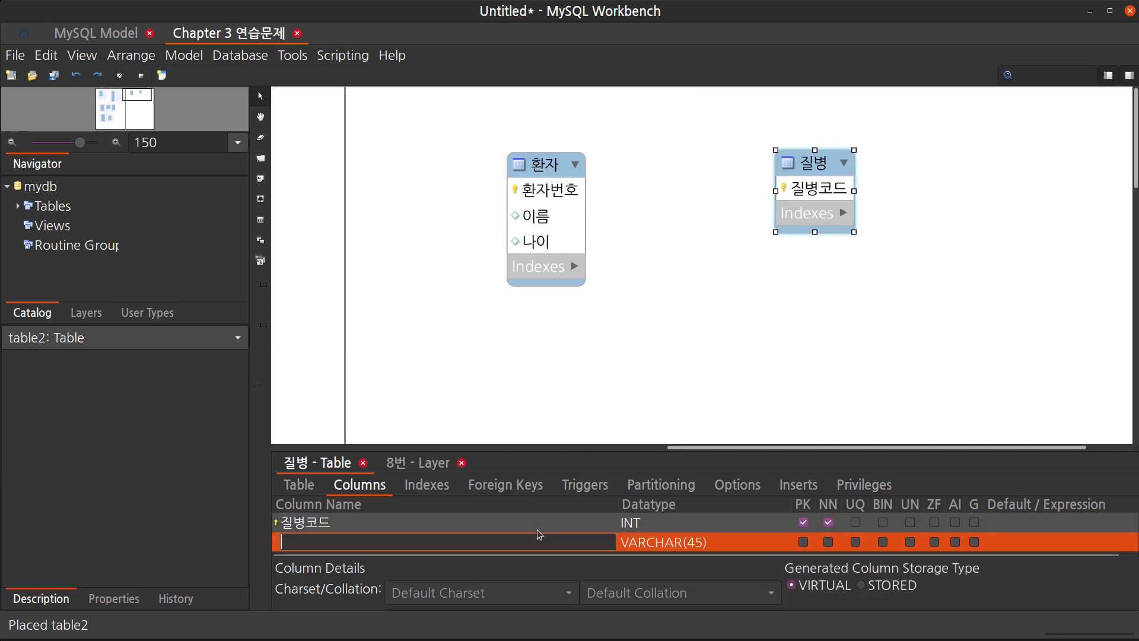
pyautogui.write('짋며')
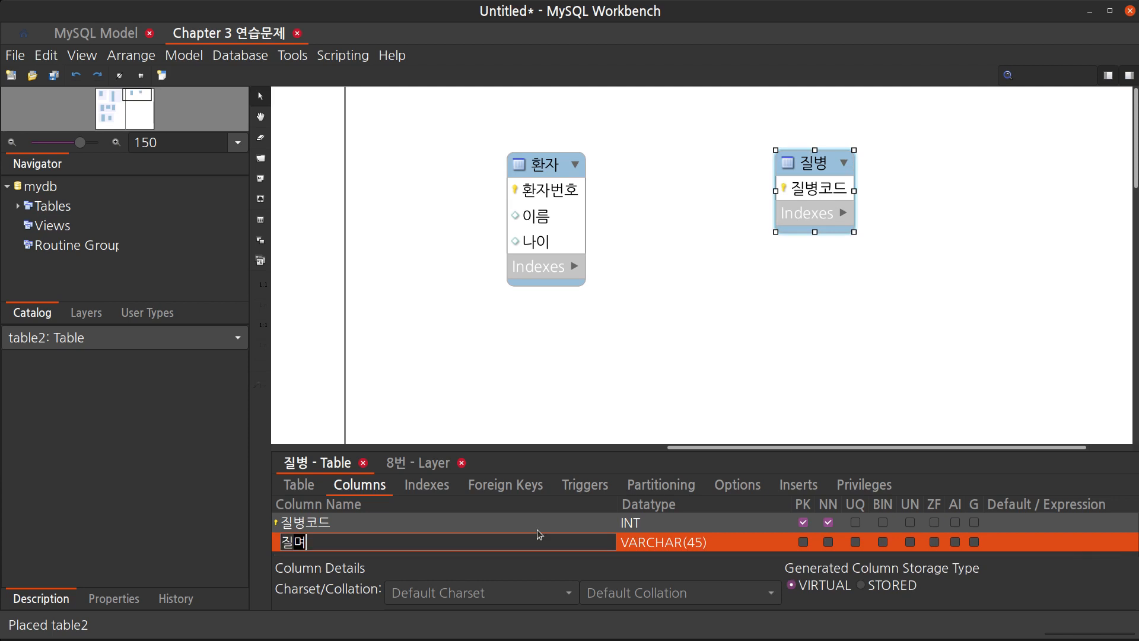
pyautogui.press('BackSpace')
pyautogui.write('ㅂㅁ')
pyautogui.press('BackSpace')
pyautogui.press('BackSpace')
pyautogui.write('벼ㅇ명')
pyautogui.press('Return')
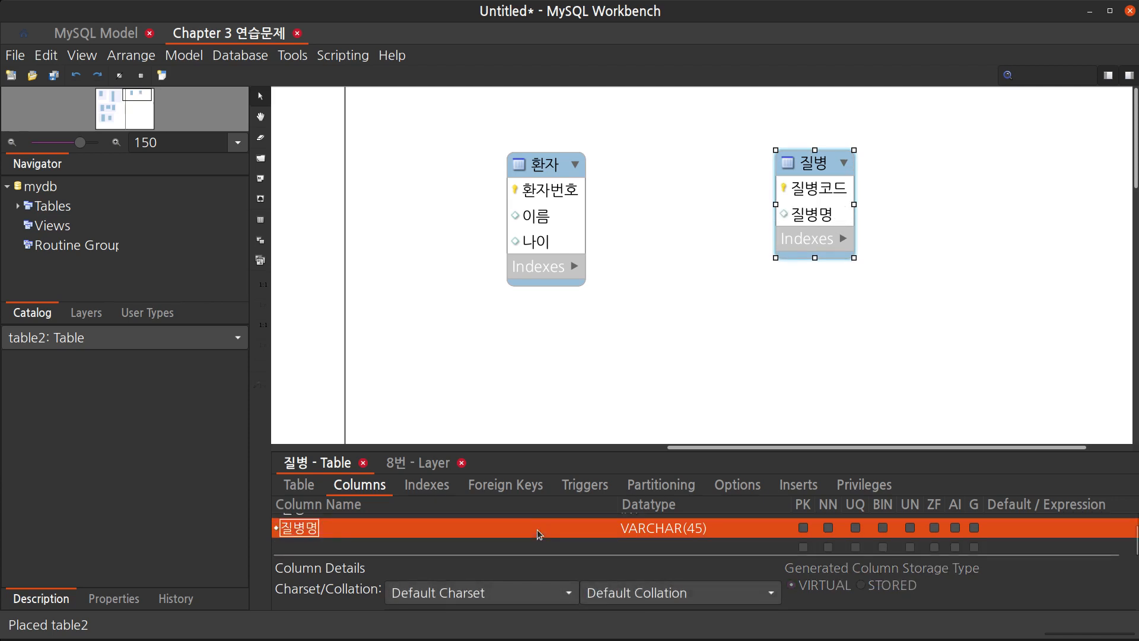
pyautogui.press('Down')
pyautogui.press('Return')
pyautogui.write('ㅈㅡㅇ상')
pyautogui.press('Return')
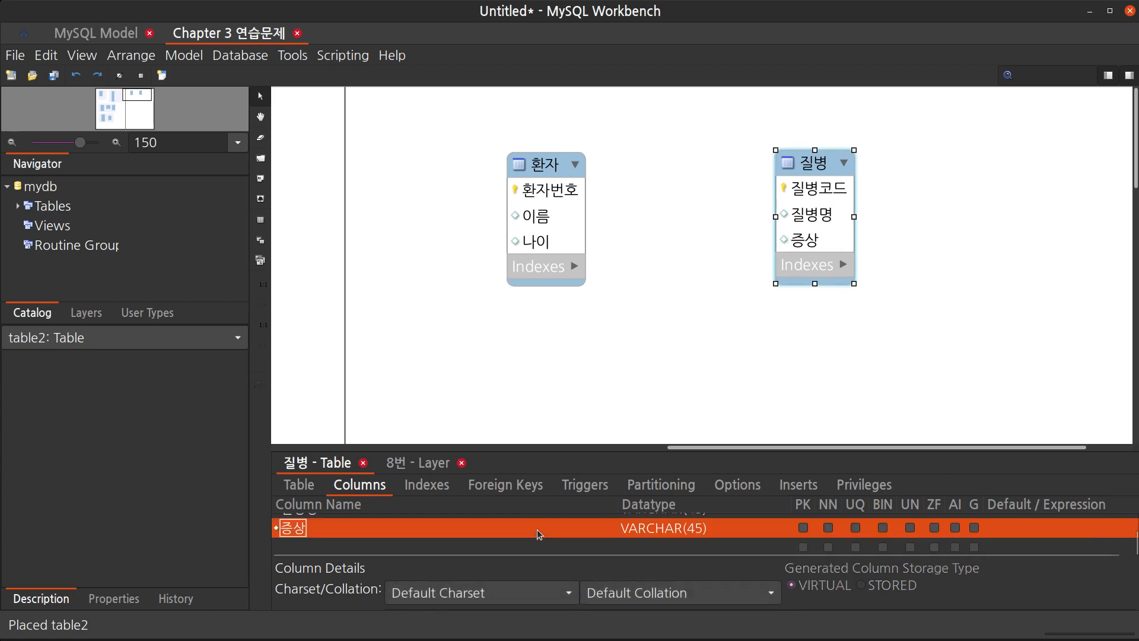
# Move the 질병 table farther right, away from the 환자 table
pyautogui.click(853, 328)
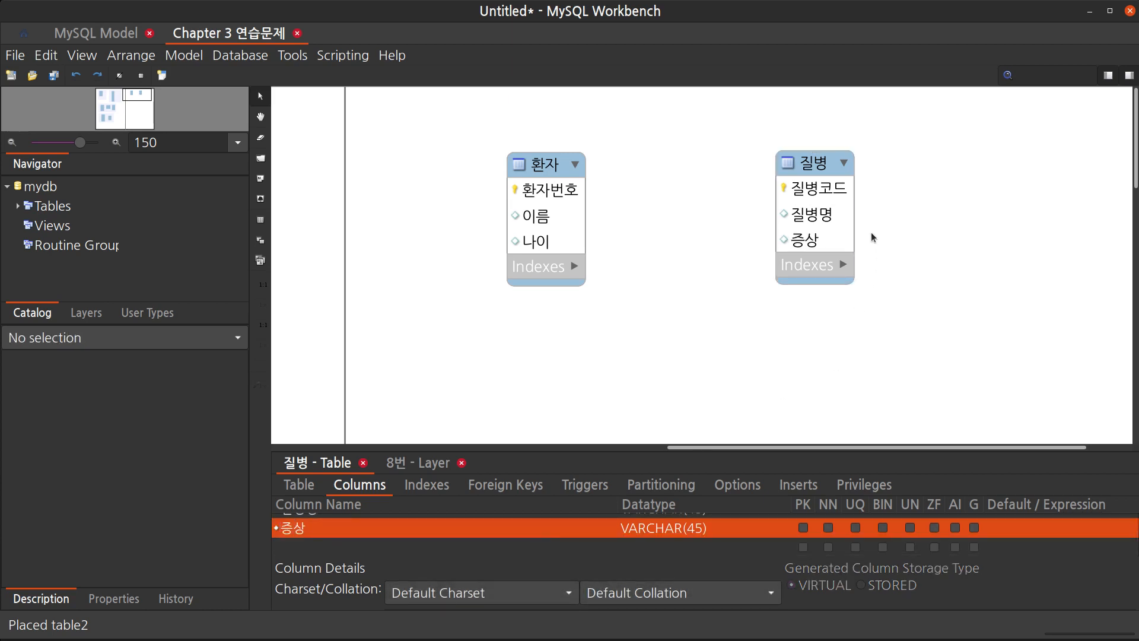
pyautogui.moveTo(833, 167); pyautogui.dragTo(889, 165)
pyautogui.click(546, 169)
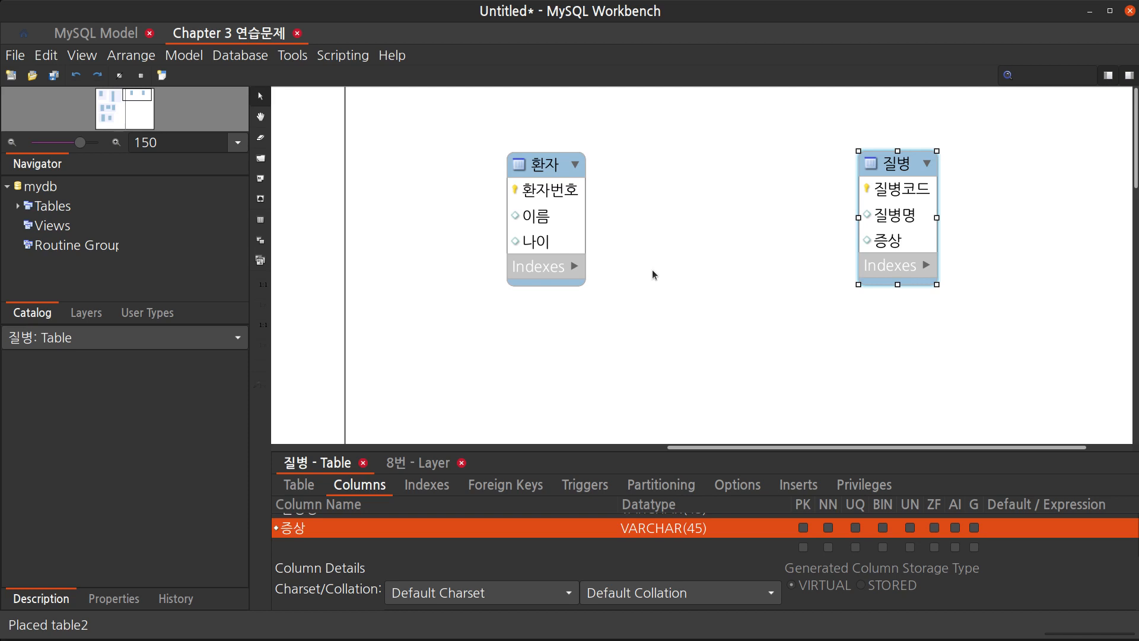
# Create a many-to-many relationship from 환자 to 질병 and delete its associative table
pyautogui.press('5')
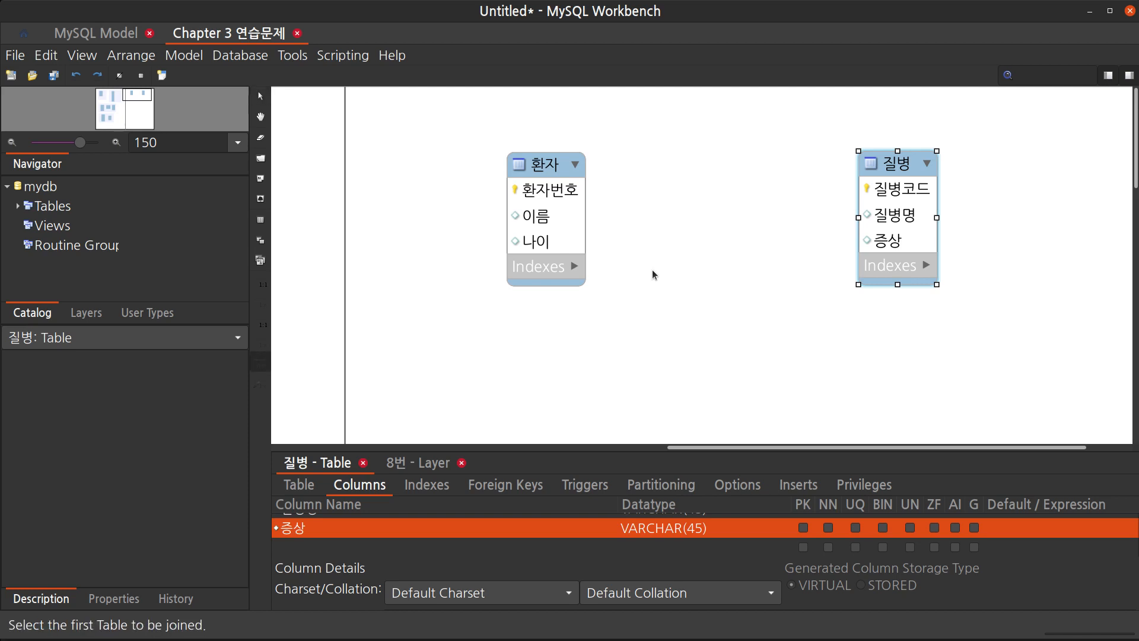
pyautogui.click(563, 225)
pyautogui.click(896, 220)
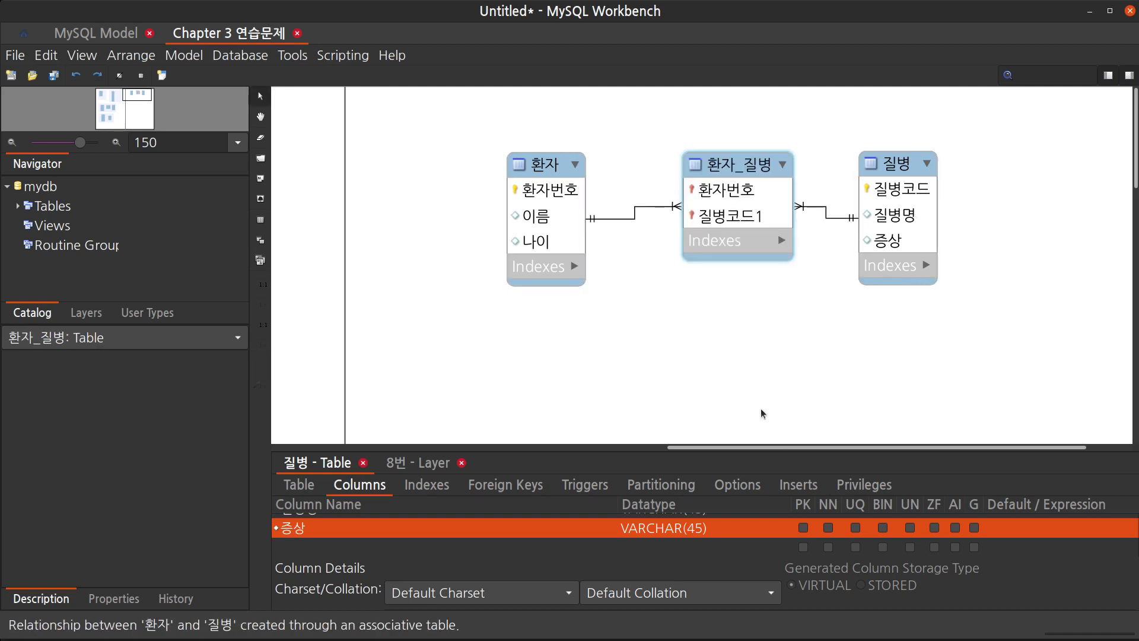
pyautogui.click(757, 259)
pyautogui.press('Delete')
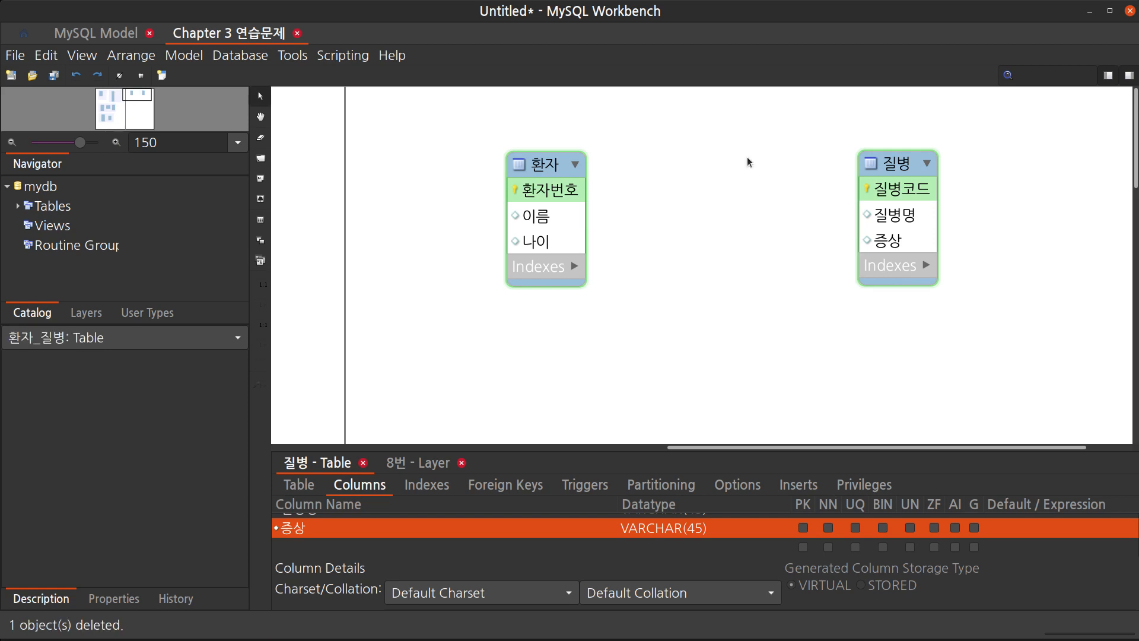
# Create a many-to-many relationship from 질병 to 환자 through an associative table
pyautogui.press('5')
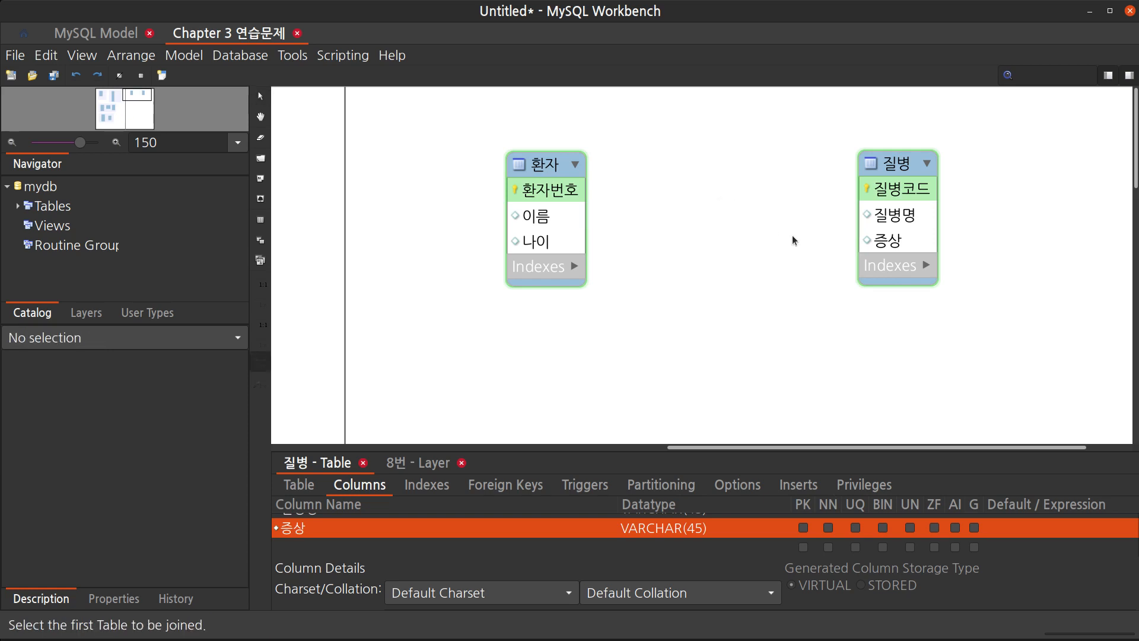
pyautogui.click(914, 220)
pyautogui.click(547, 240)
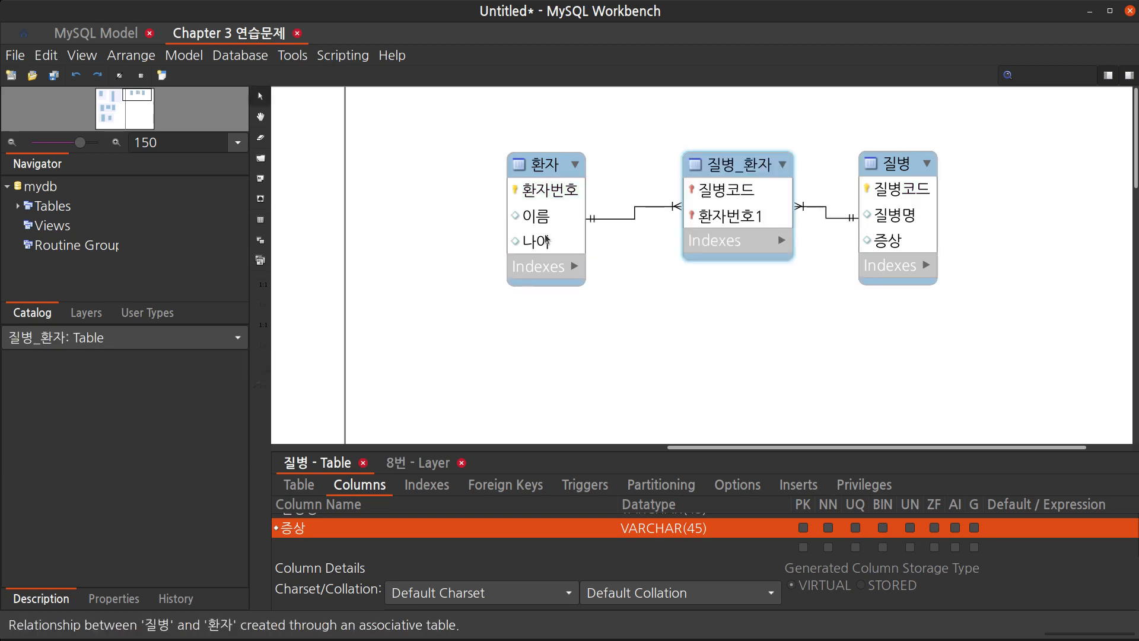
# Move the 질병_환자 associative table down and delete it
pyautogui.moveTo(748, 168); pyautogui.dragTo(736, 216)
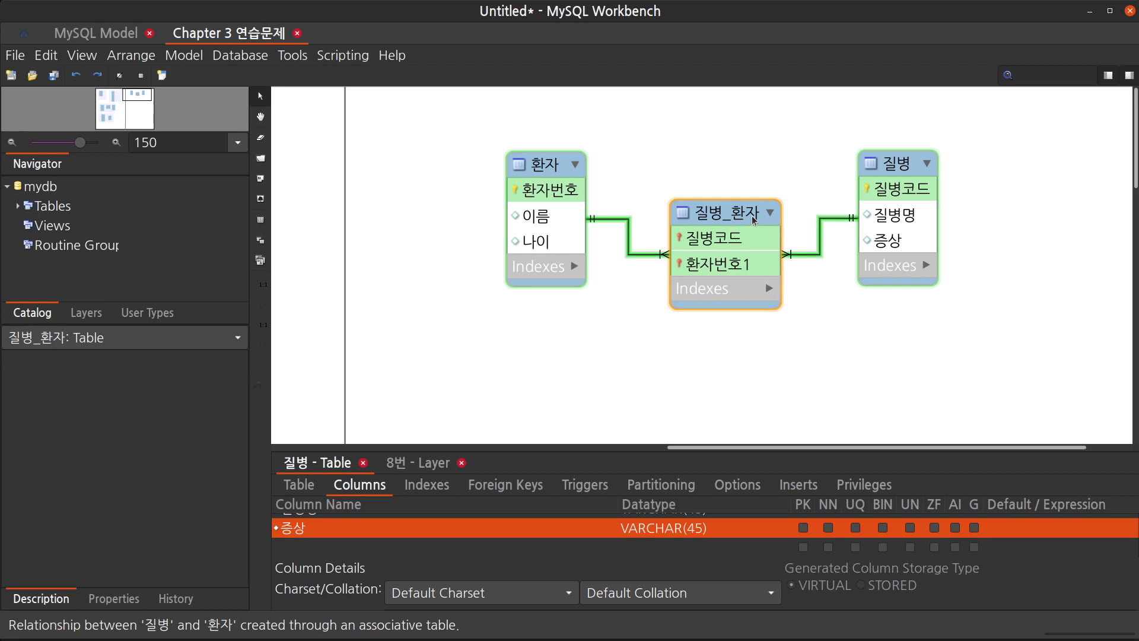
pyautogui.press('Delete')
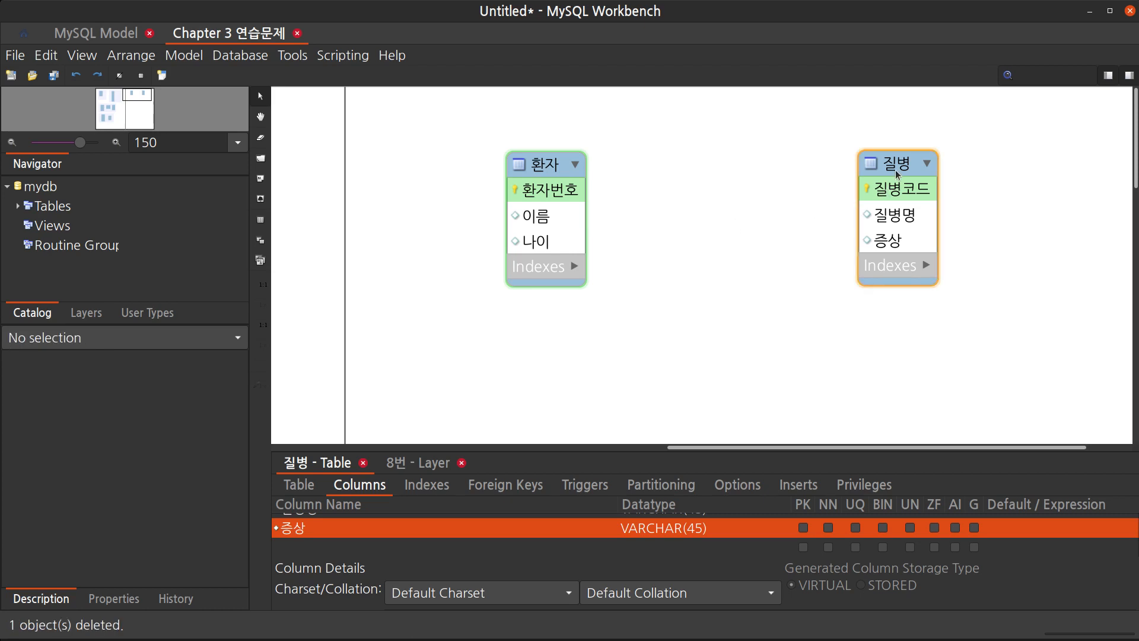
# Create a many-to-many relationship from 환자 to 질병, then delete its 환자_질병 associative table
pyautogui.moveTo(894, 168); pyautogui.dragTo(878, 171)
pyautogui.click(681, 219)
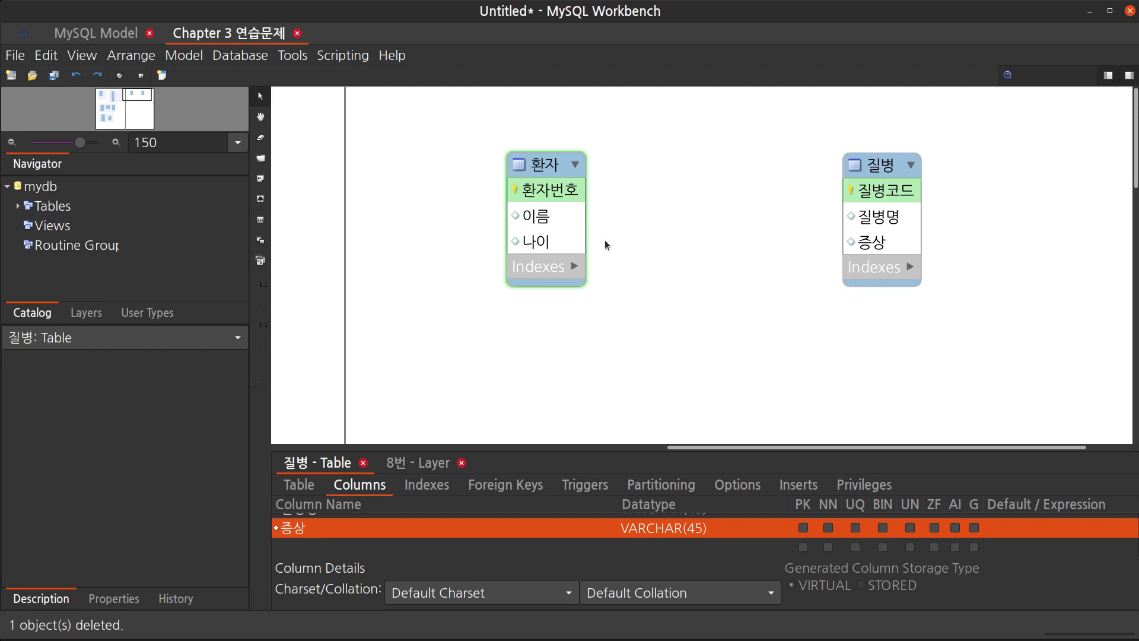
pyautogui.press('5')
pyautogui.click(555, 234)
pyautogui.click(878, 226)
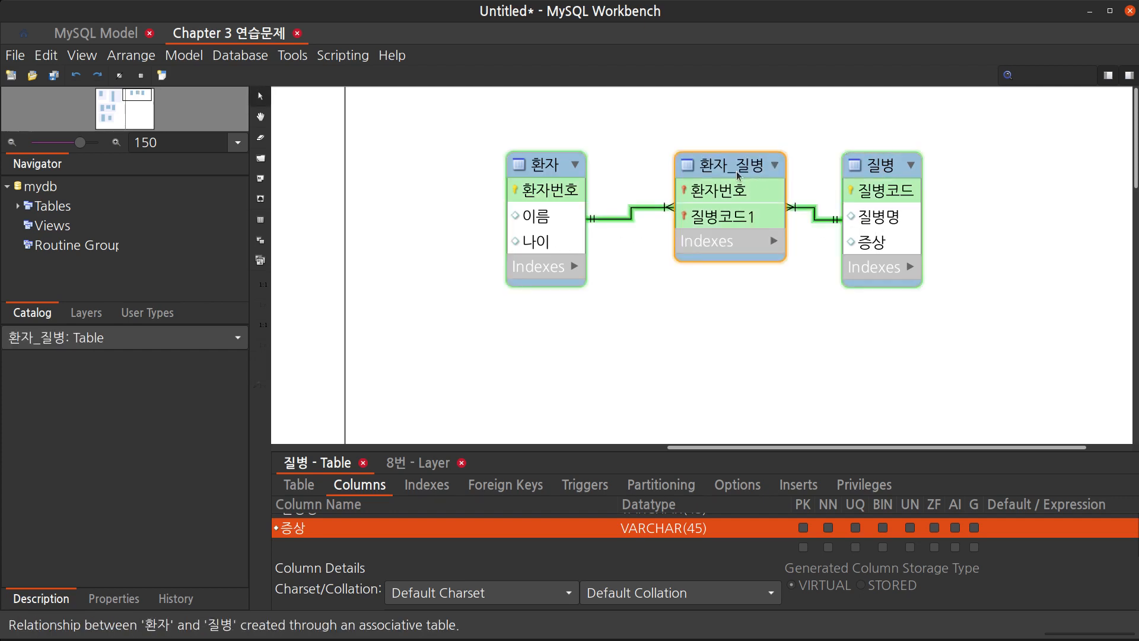
pyautogui.moveTo(730, 170); pyautogui.dragTo(730, 209)
pyautogui.click(817, 333)
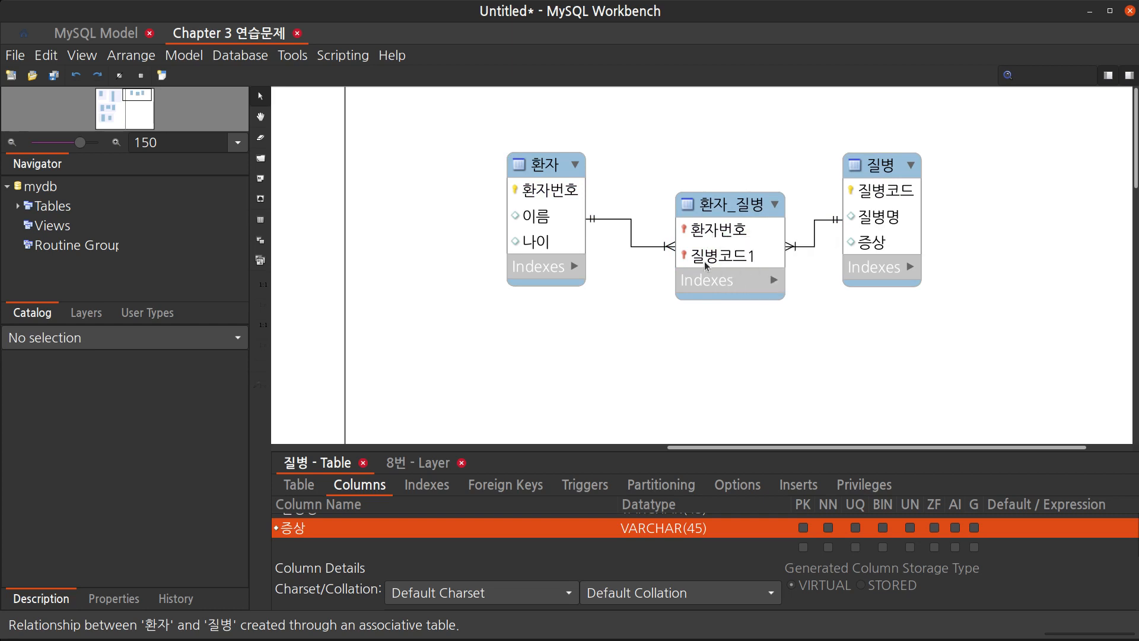
pyautogui.click(721, 209)
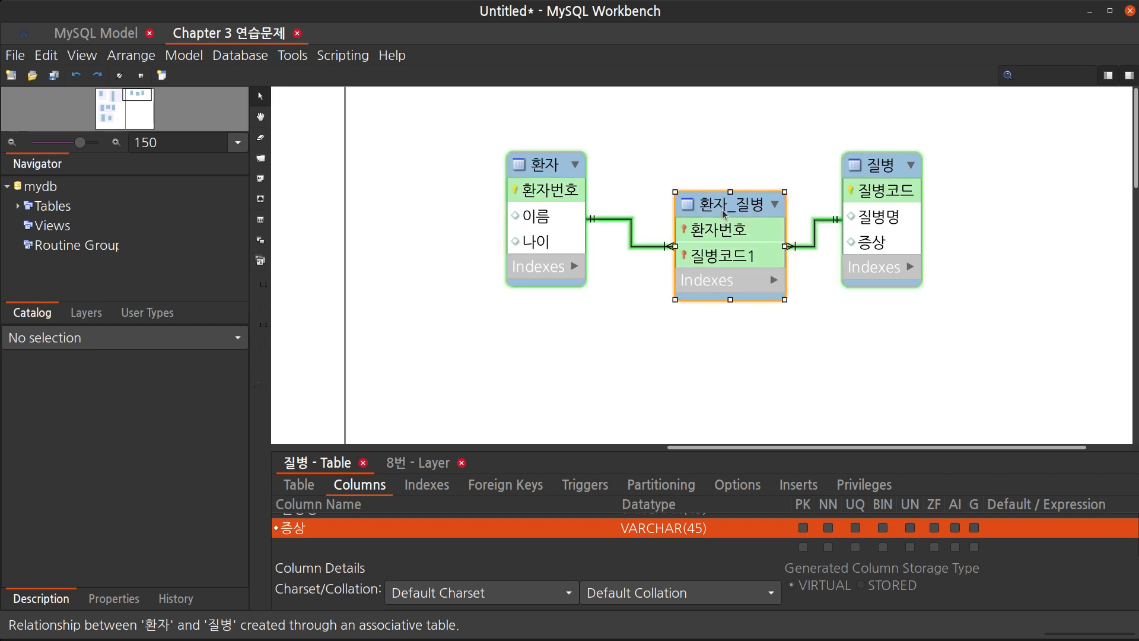
pyautogui.press('Delete')
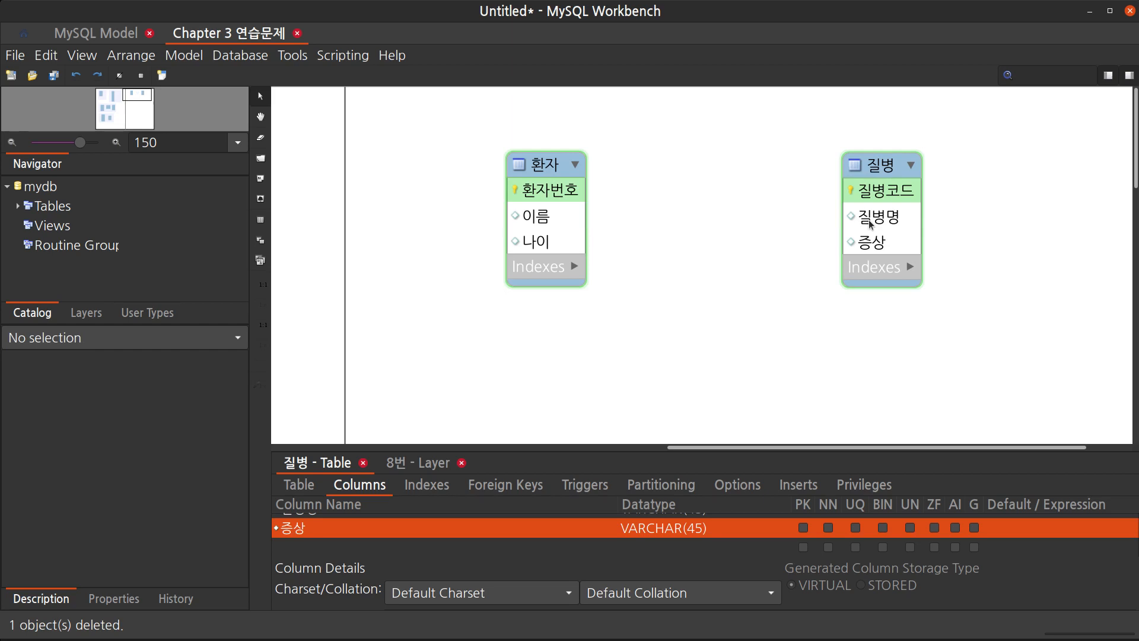
# Create a many-to-many relationship from 질병 to 환자, then delete its 질병_환자 associative table
pyautogui.press('5')
pyautogui.click(870, 223)
pyautogui.click(562, 223)
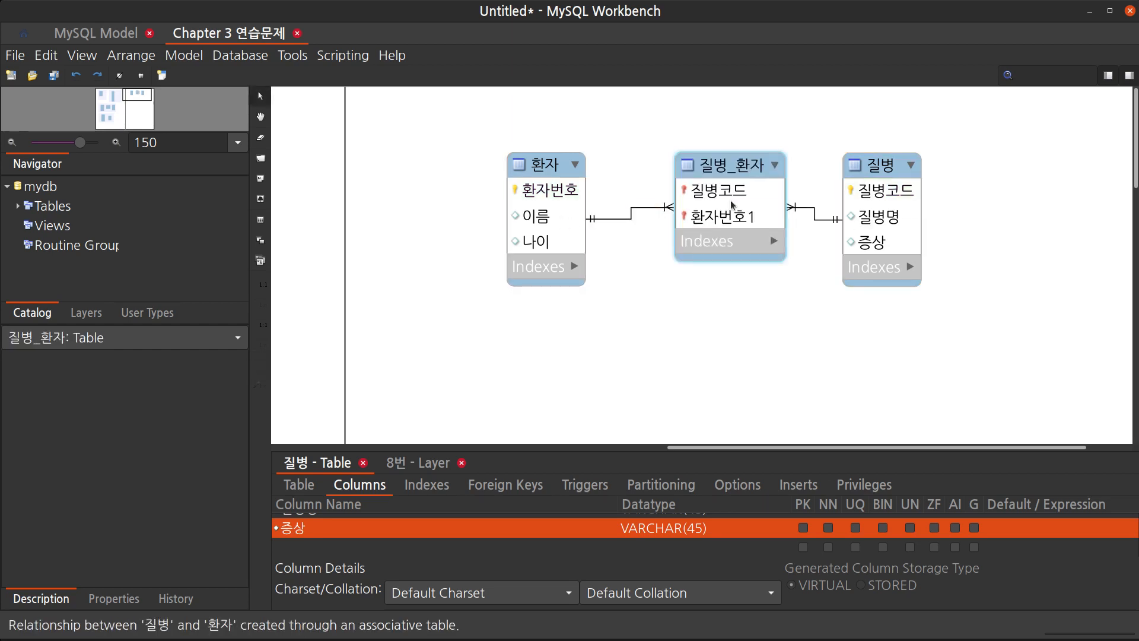
pyautogui.moveTo(732, 204); pyautogui.dragTo(726, 253)
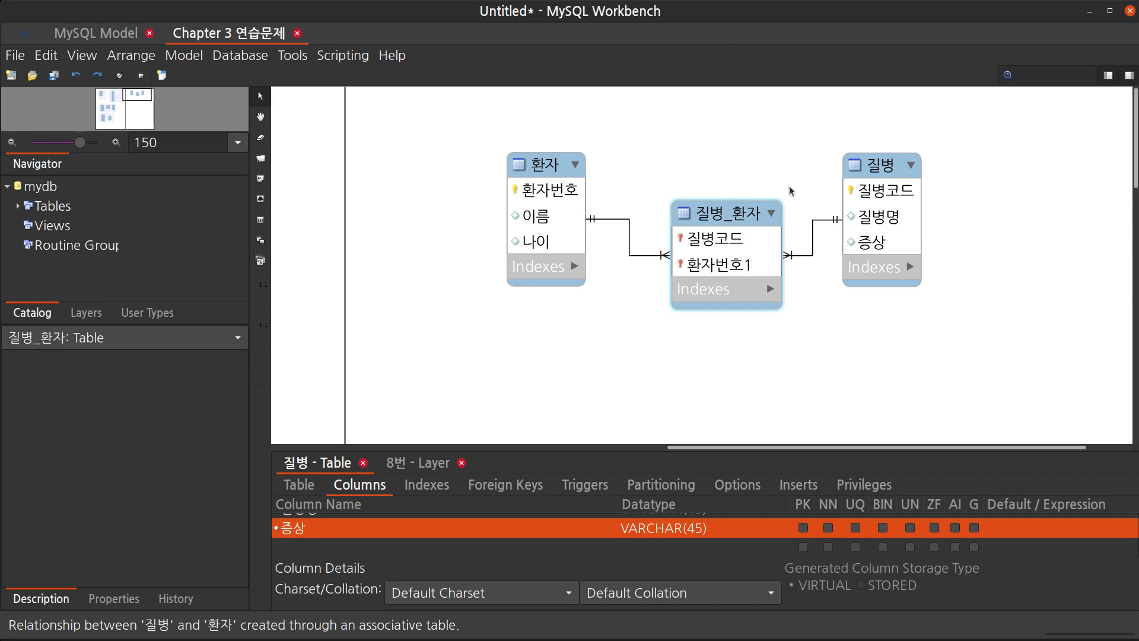
pyautogui.press('Delete')
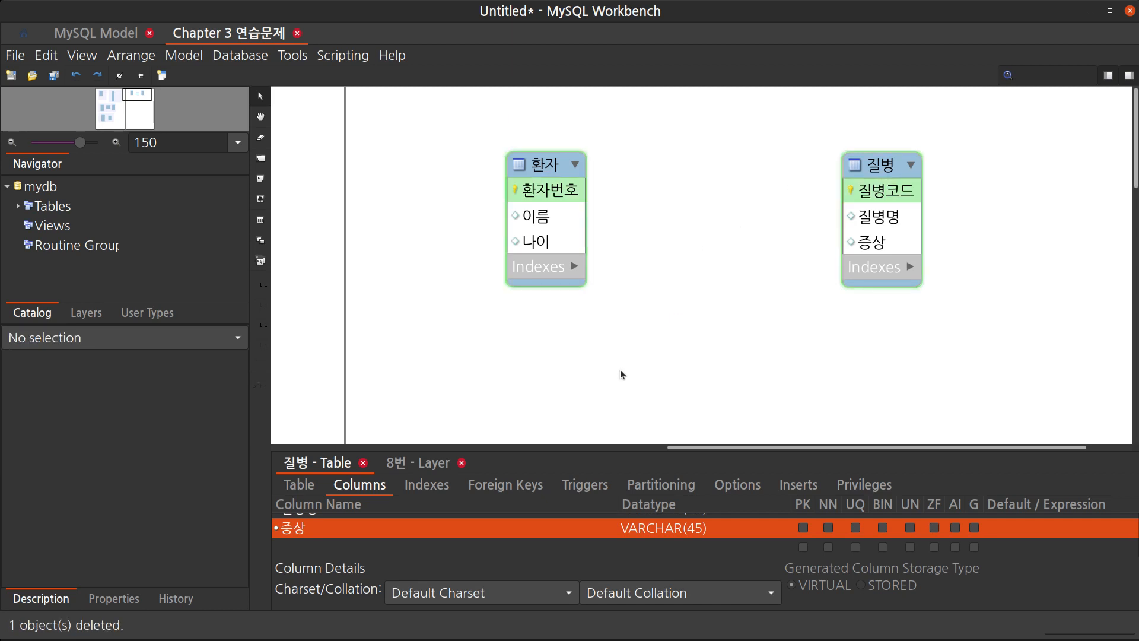
# Create a many-to-many relationship from 환자 to 질병 and position the 환자_질병 associative table between them
pyautogui.press('5')
pyautogui.click(545, 237)
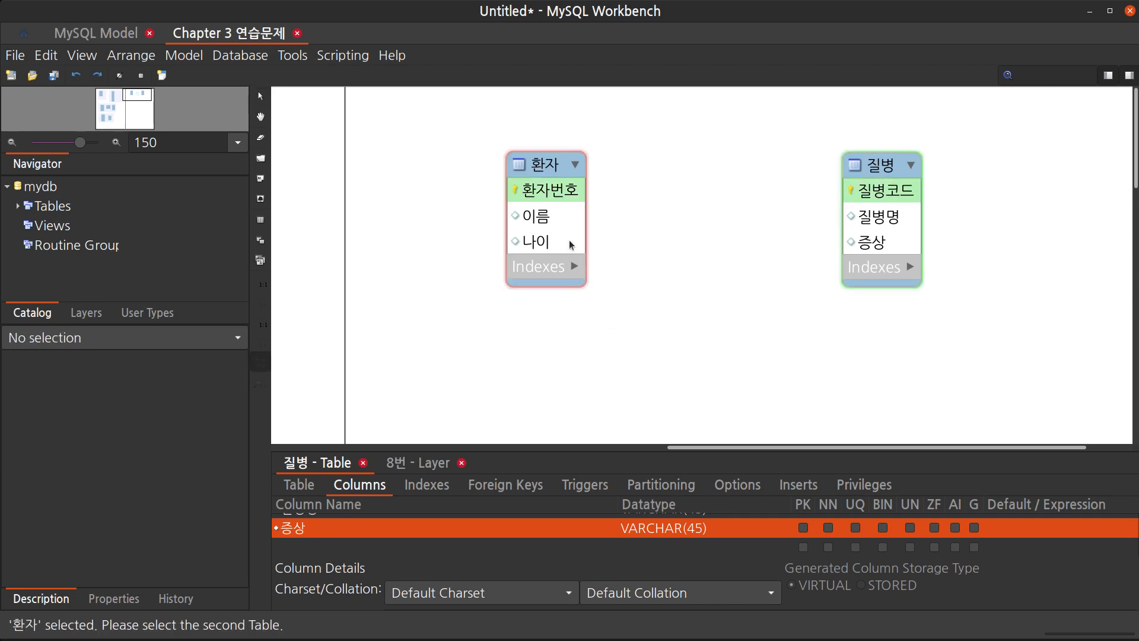
pyautogui.click(885, 240)
pyautogui.moveTo(729, 169); pyautogui.dragTo(727, 230)
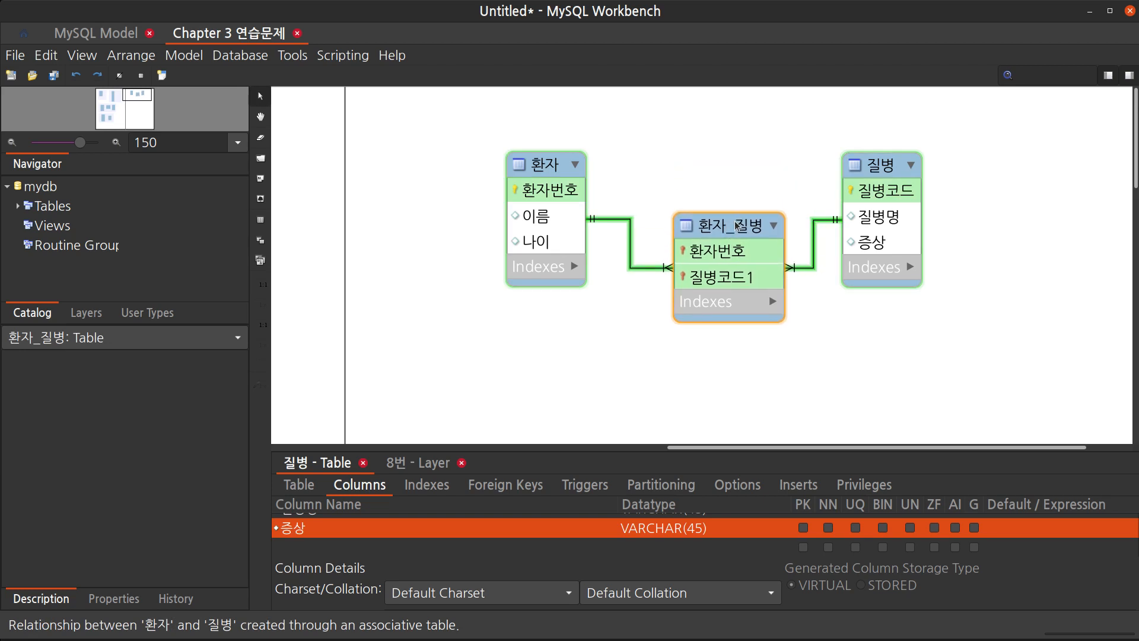
pyautogui.moveTo(733, 226)
pyautogui.mouseDown()
pyautogui.moveTo(730, 202)
pyautogui.moveTo(729, 219)
pyautogui.mouseUp()
pyautogui.click(617, 178)
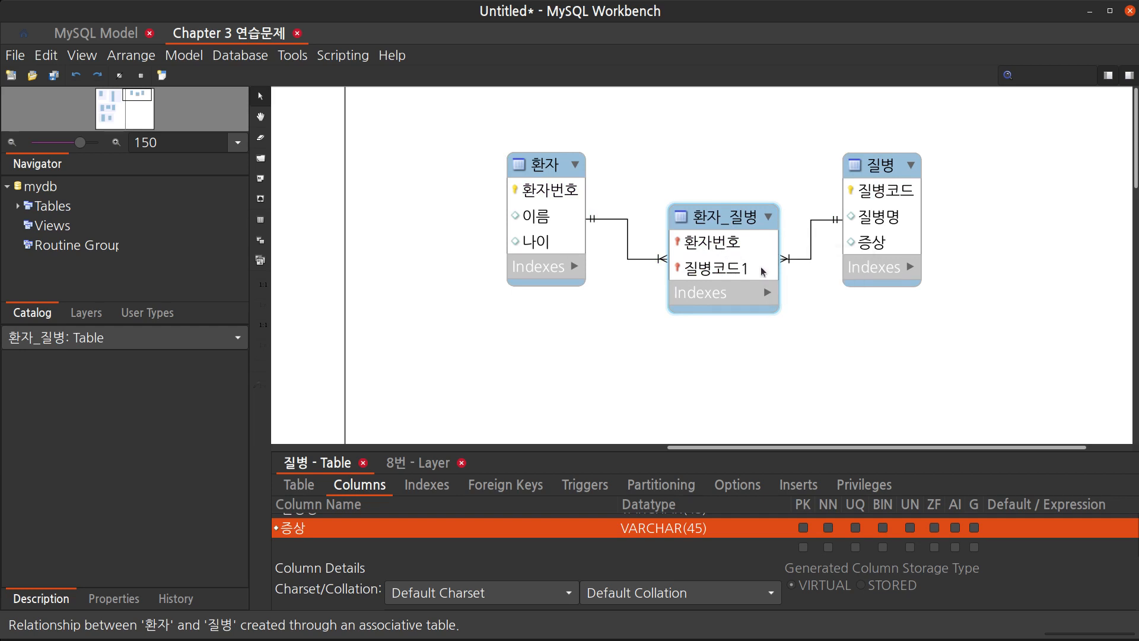
pyautogui.moveTo(727, 226); pyautogui.dragTo(724, 219)
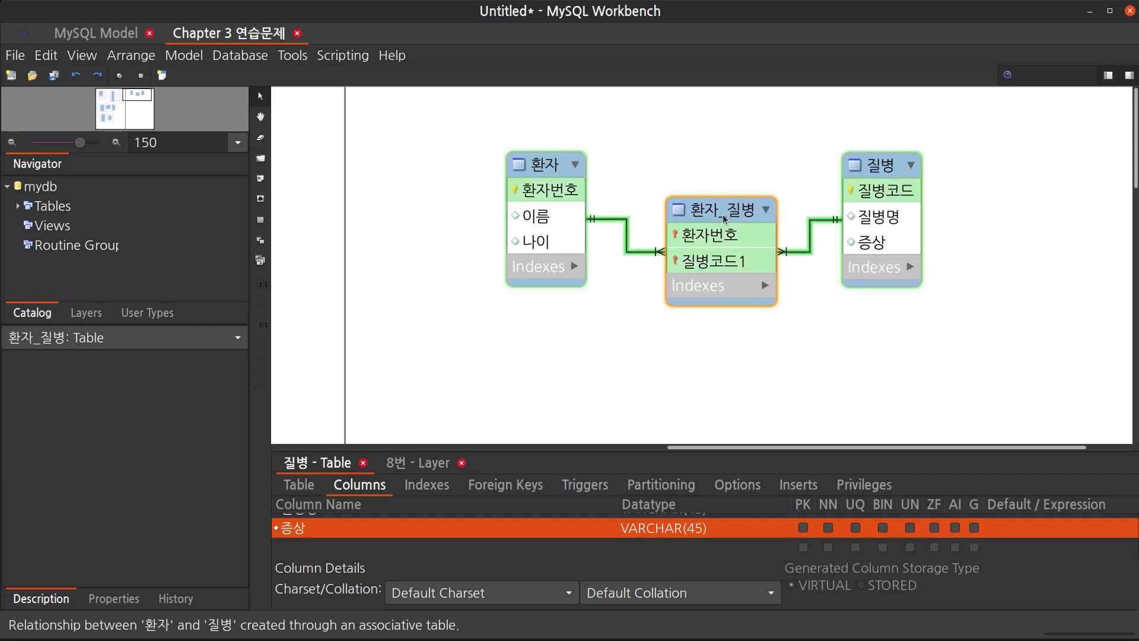
# Rename the associative table's 질병코드1 column to 질병코드
pyautogui.doubleClick(724, 219)
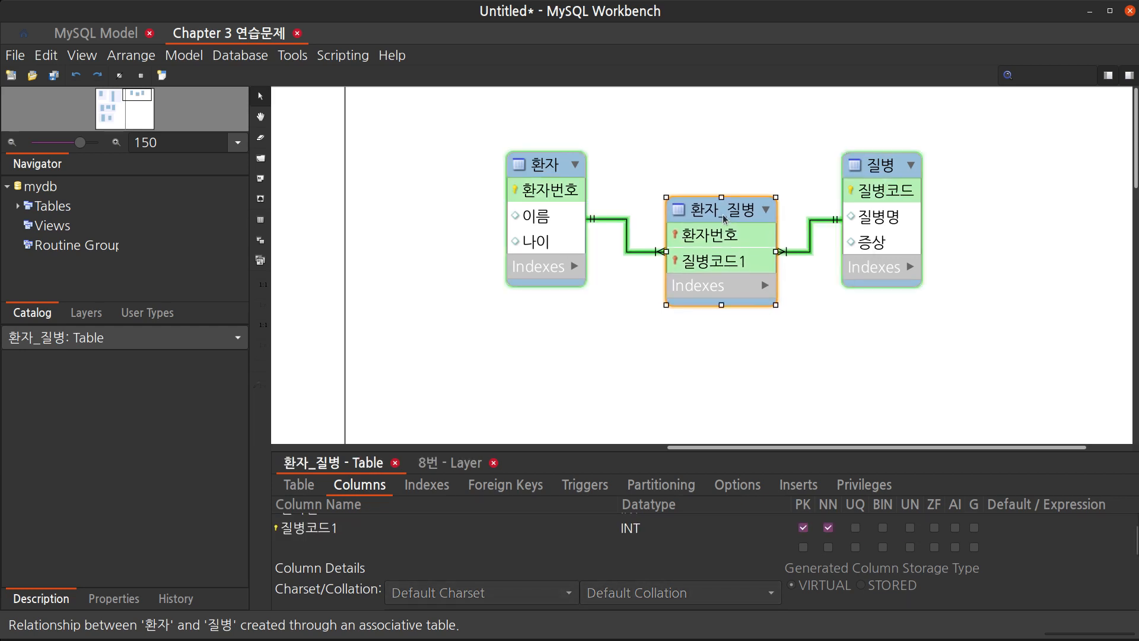
pyautogui.click(331, 537)
pyautogui.click(331, 537)
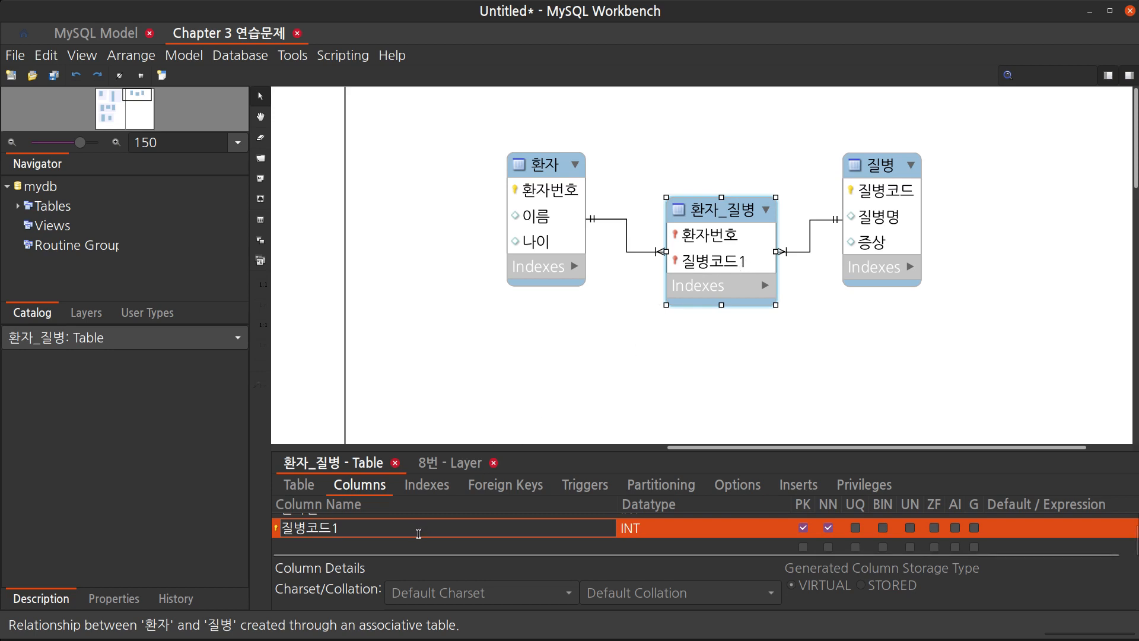
pyautogui.press('Delete')
pyautogui.press('Return')
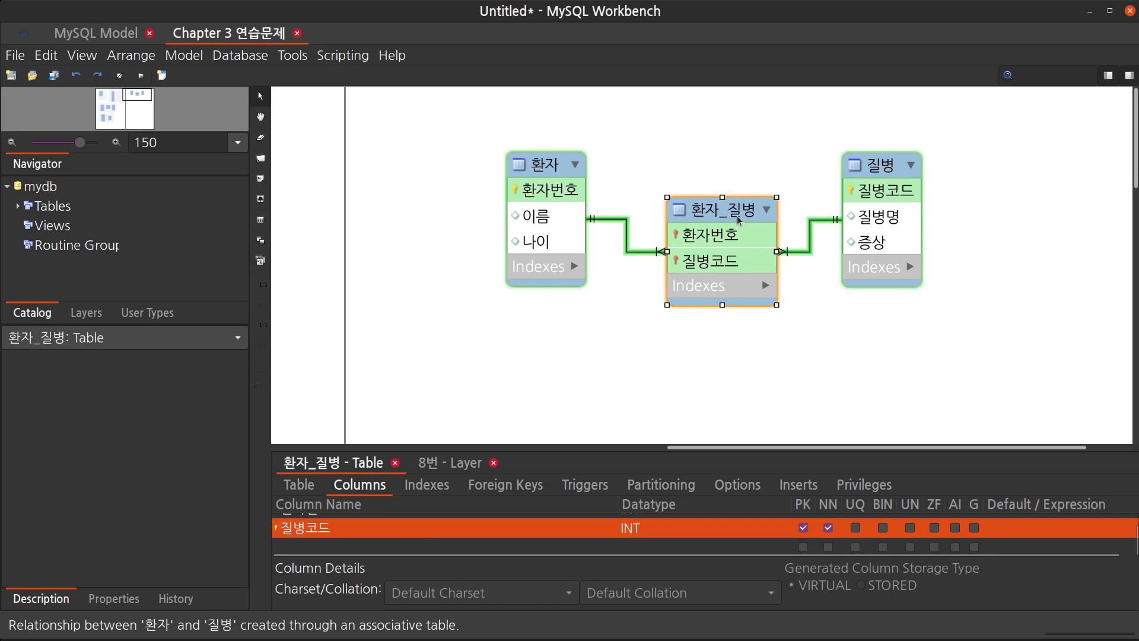
# Shift the 환자_질병 and 질병 tables slightly left toward the 환자 table
pyautogui.click(742, 360)
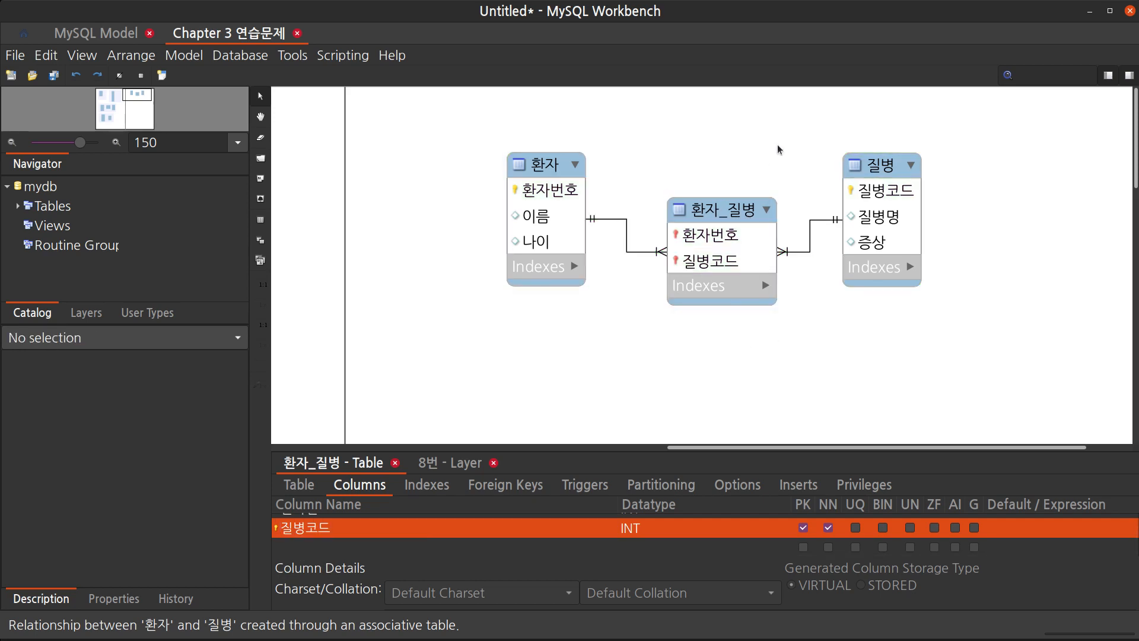
pyautogui.scroll(-3, 834, 251)
pyautogui.scroll(3, 834, 251)
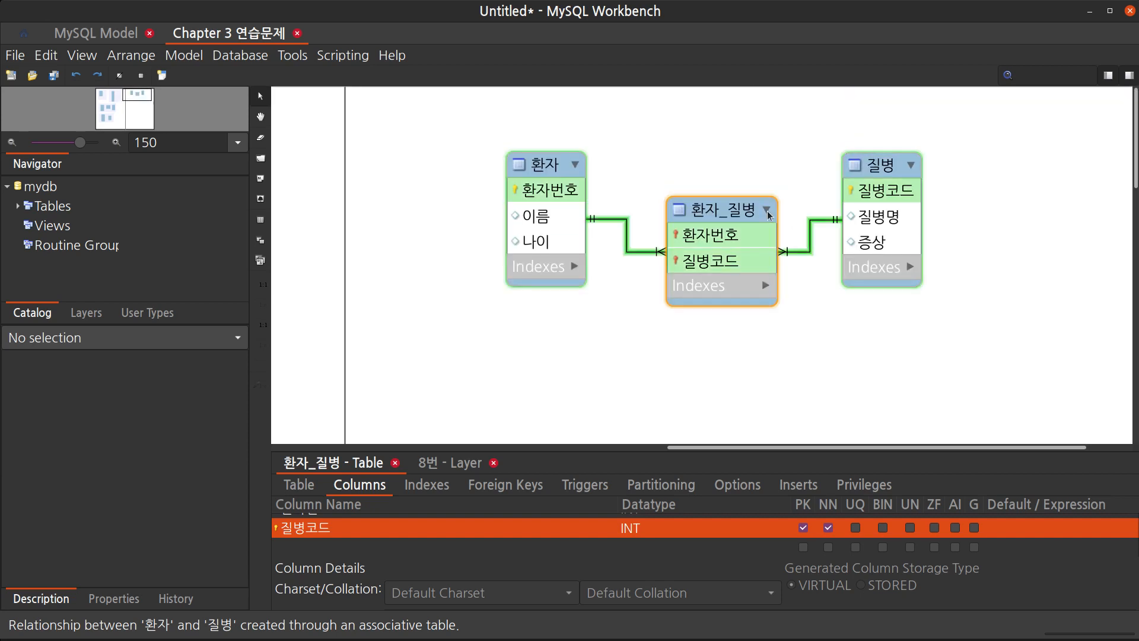
pyautogui.moveTo(732, 209); pyautogui.dragTo(714, 207)
pyautogui.moveTo(877, 165); pyautogui.dragTo(859, 167)
pyautogui.click(840, 316)
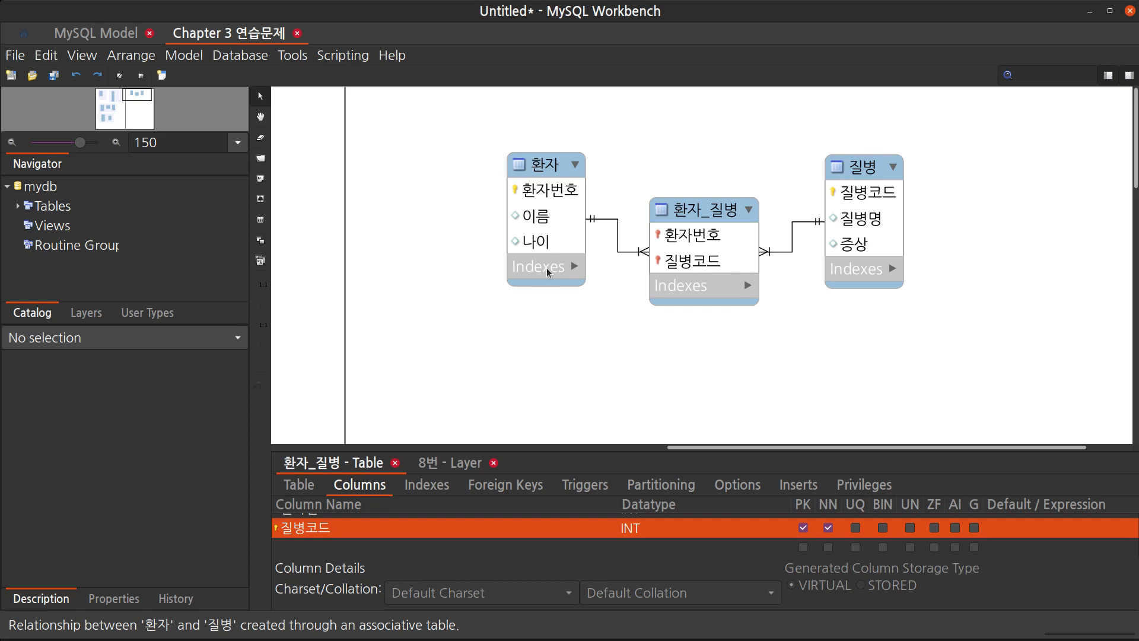
# Place two new tables below the existing 환자, 환자_질병 and 질병 tables
pyautogui.scroll(-1, 799, 355)
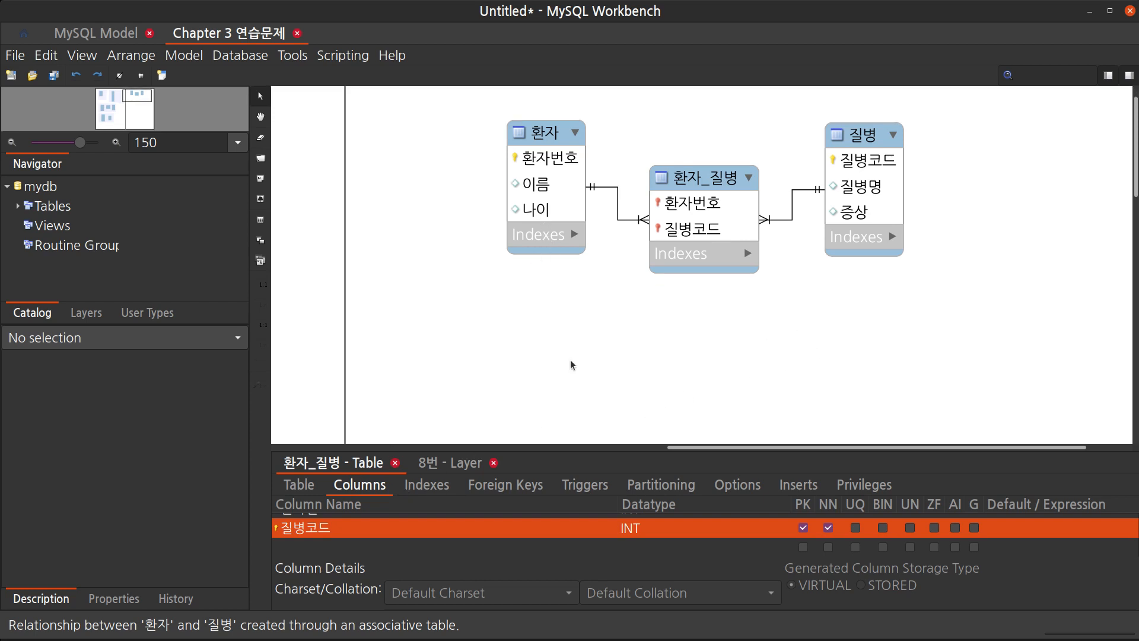
pyautogui.press('t')
pyautogui.hscroll(-5, 585, 364)
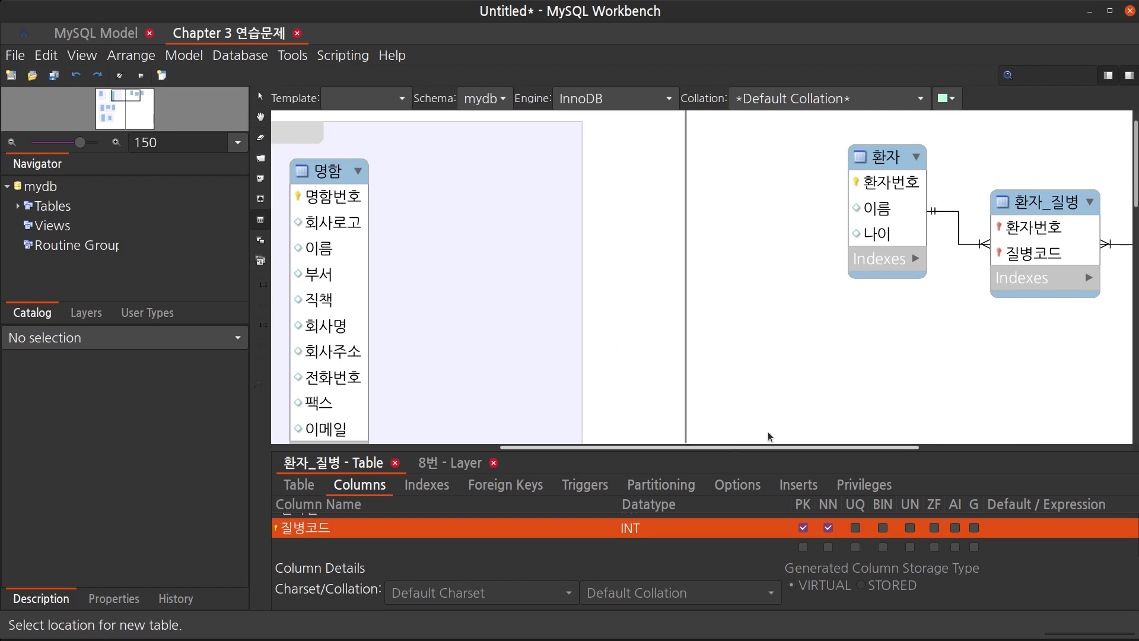
pyautogui.click(878, 375)
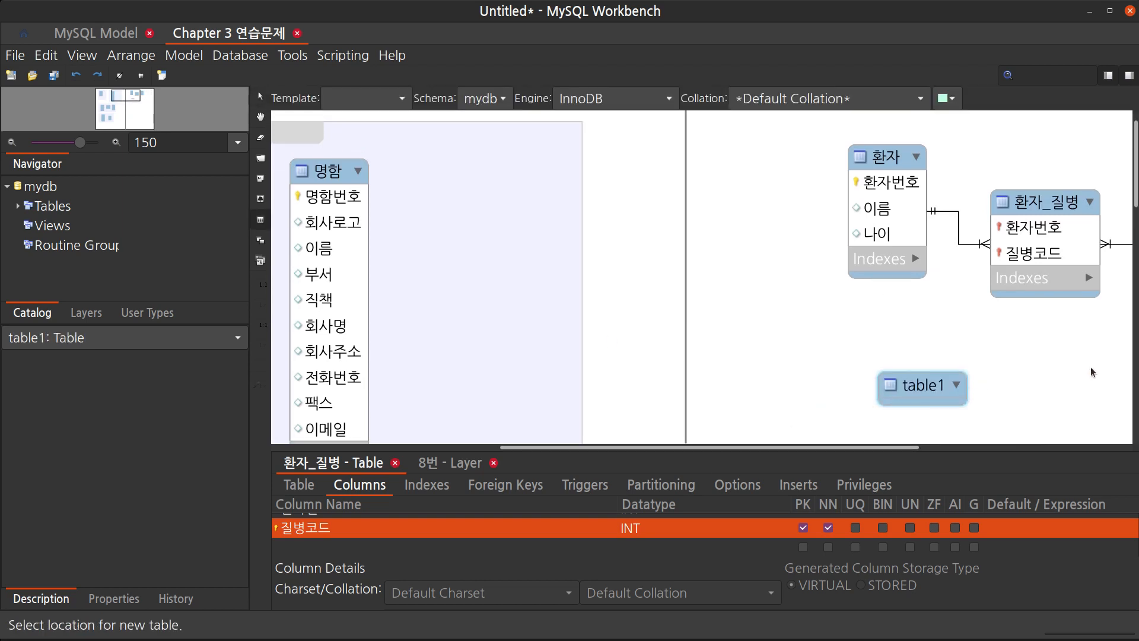
pyautogui.click(1093, 373)
pyautogui.moveTo(859, 449); pyautogui.dragTo(988, 407)
# Rename the new table1 to 환자
pyautogui.doubleClick(670, 347)
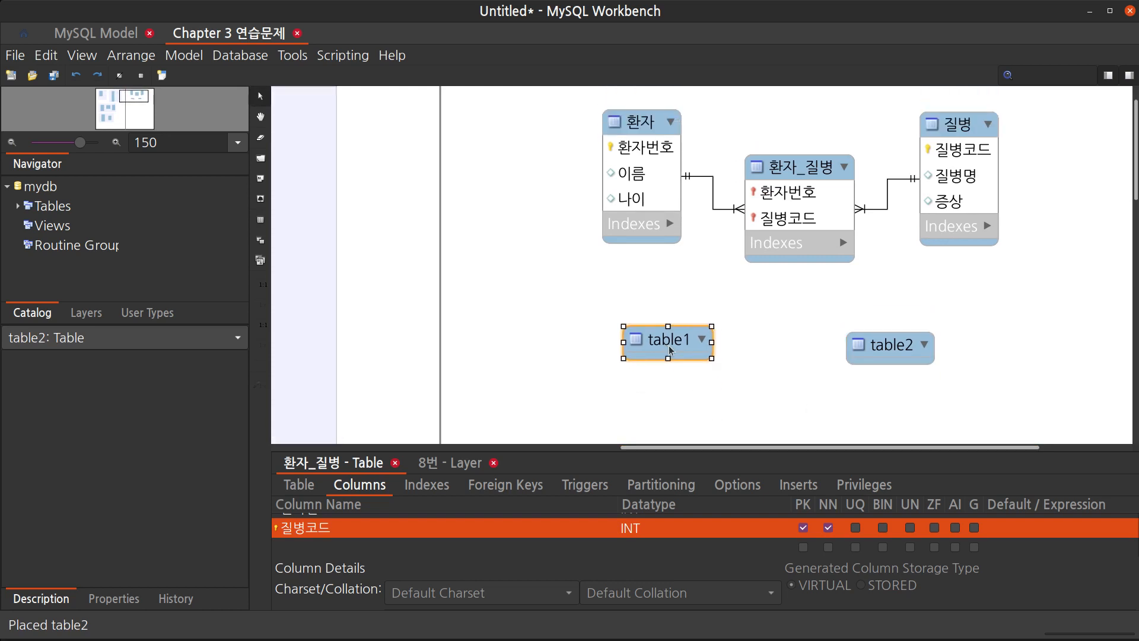
pyautogui.click(299, 484)
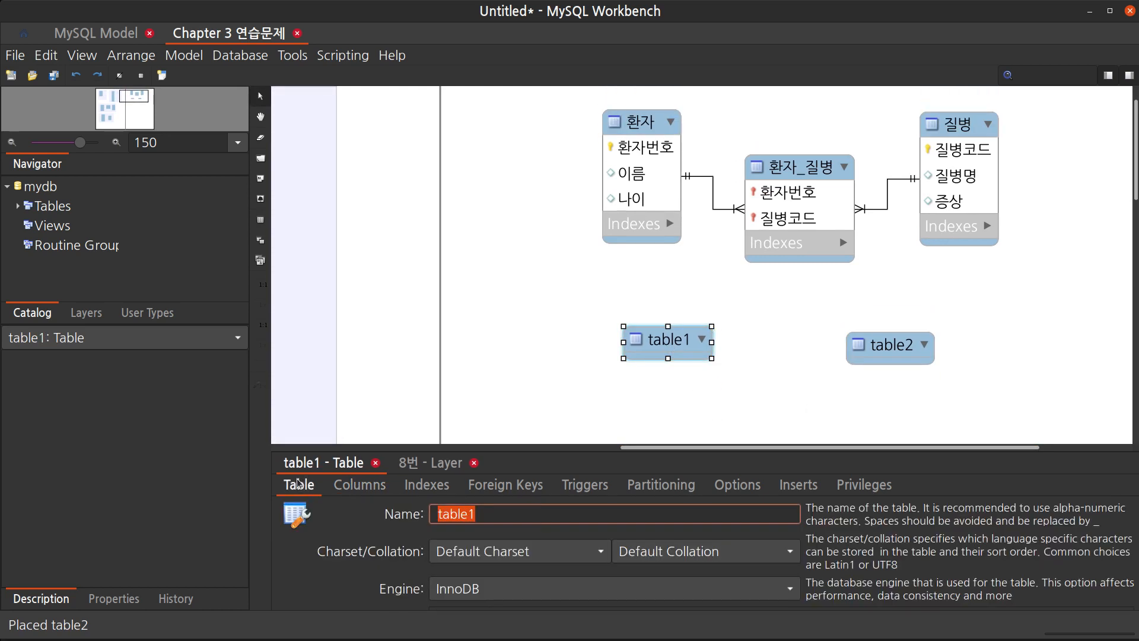
pyautogui.write('ㅎ자')
pyautogui.press('Return')
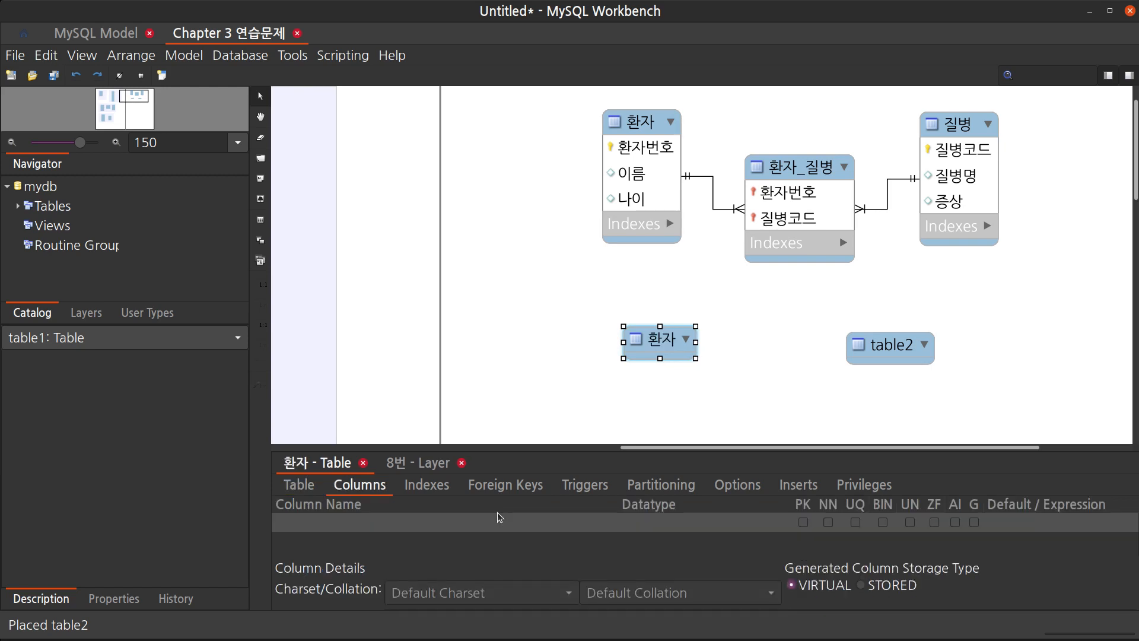
# Add columns 환자번호 as primary key, 이름, and 나이 to the new 환자 table
pyautogui.click(440, 525)
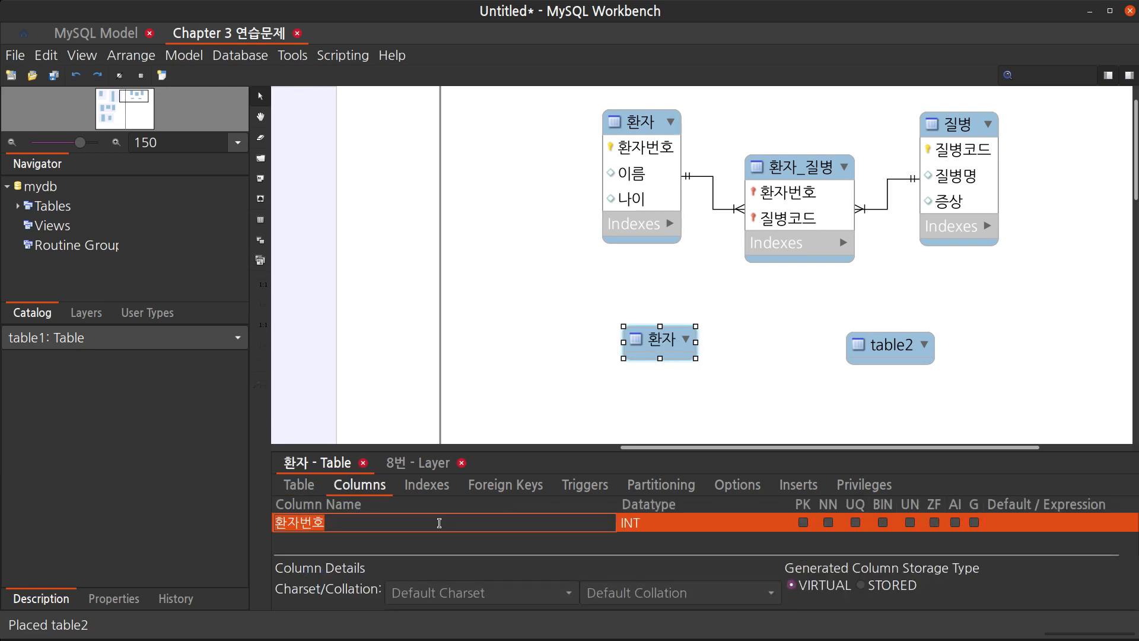
pyautogui.write('환ㅂ')
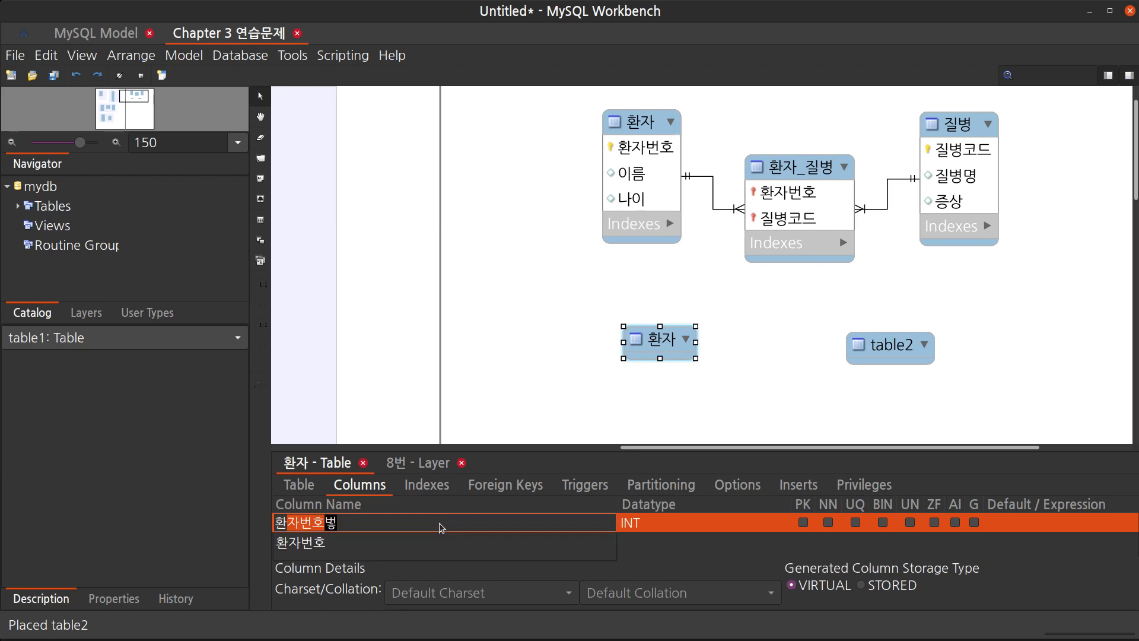
pyautogui.press('BackSpace')
pyautogui.press('BackSpace')
pyautogui.write('자번호')
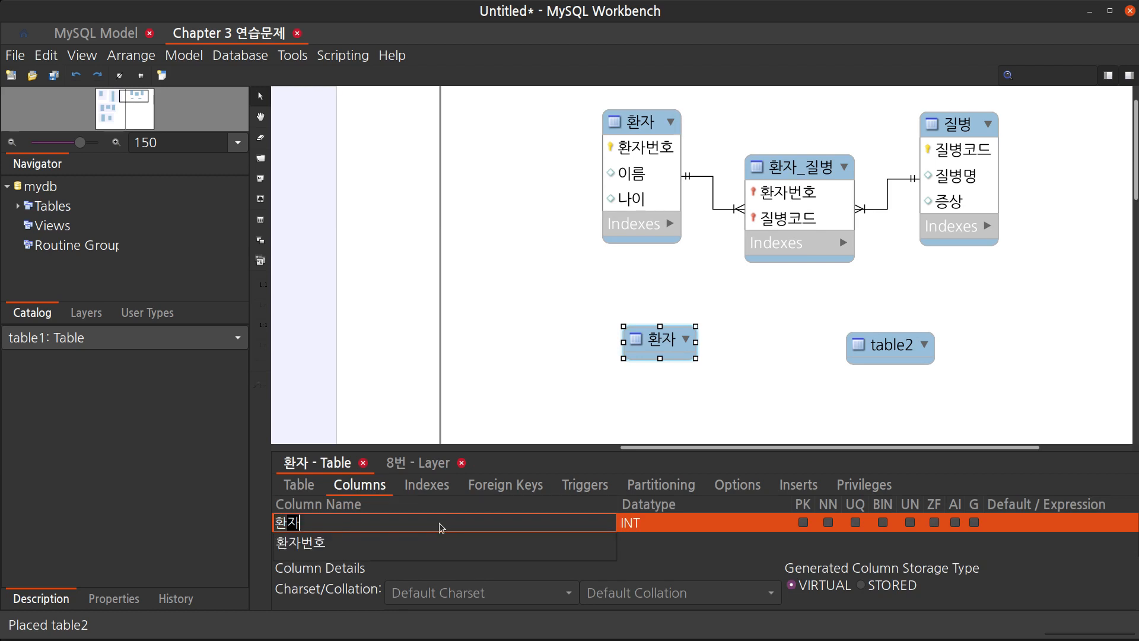
pyautogui.press('Return')
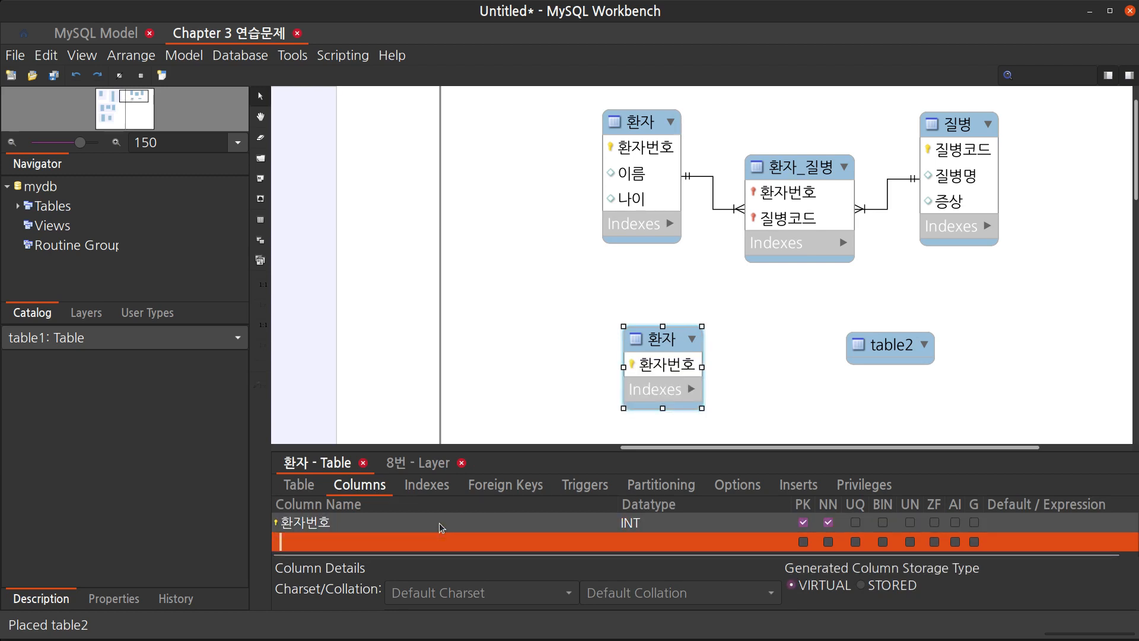
pyautogui.write('이름')
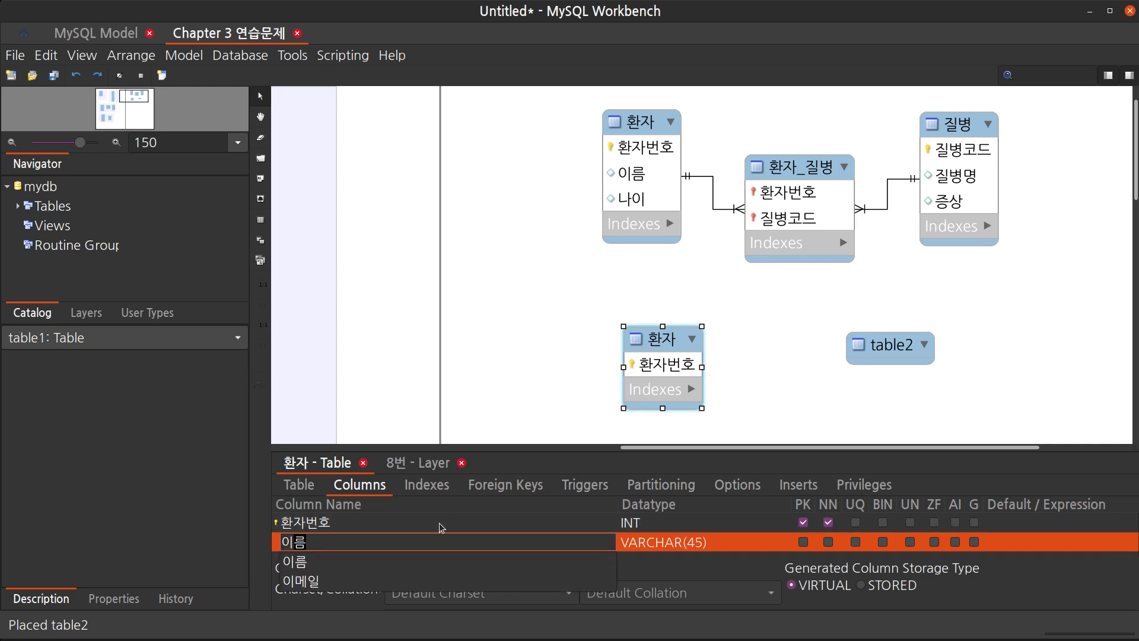
pyautogui.press('Return')
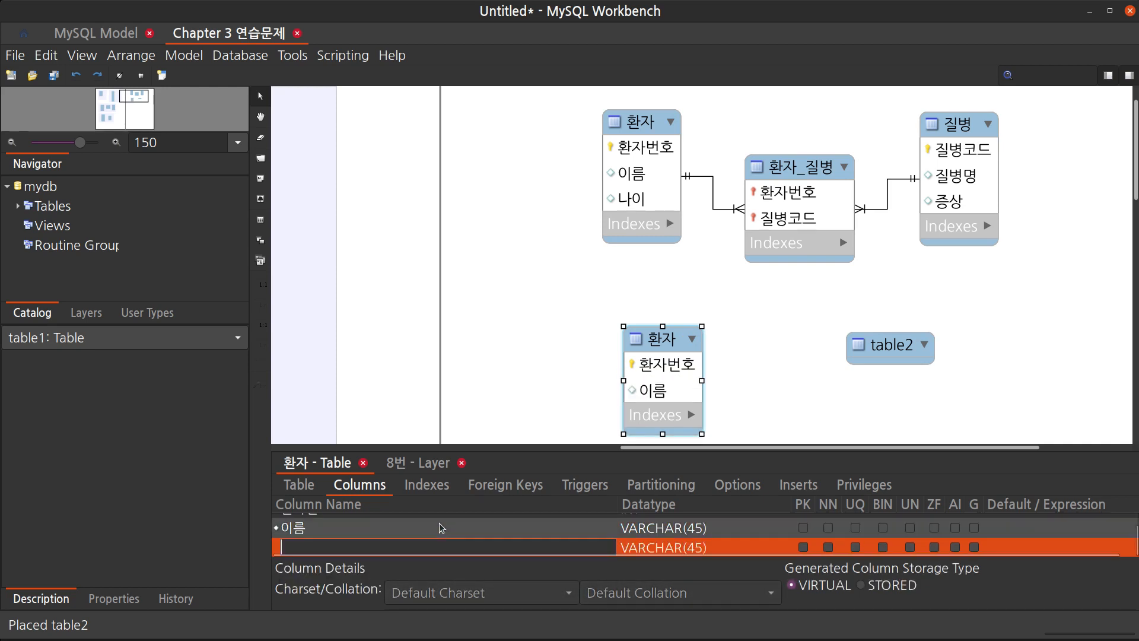
pyautogui.write('나이')
pyautogui.press('Return')
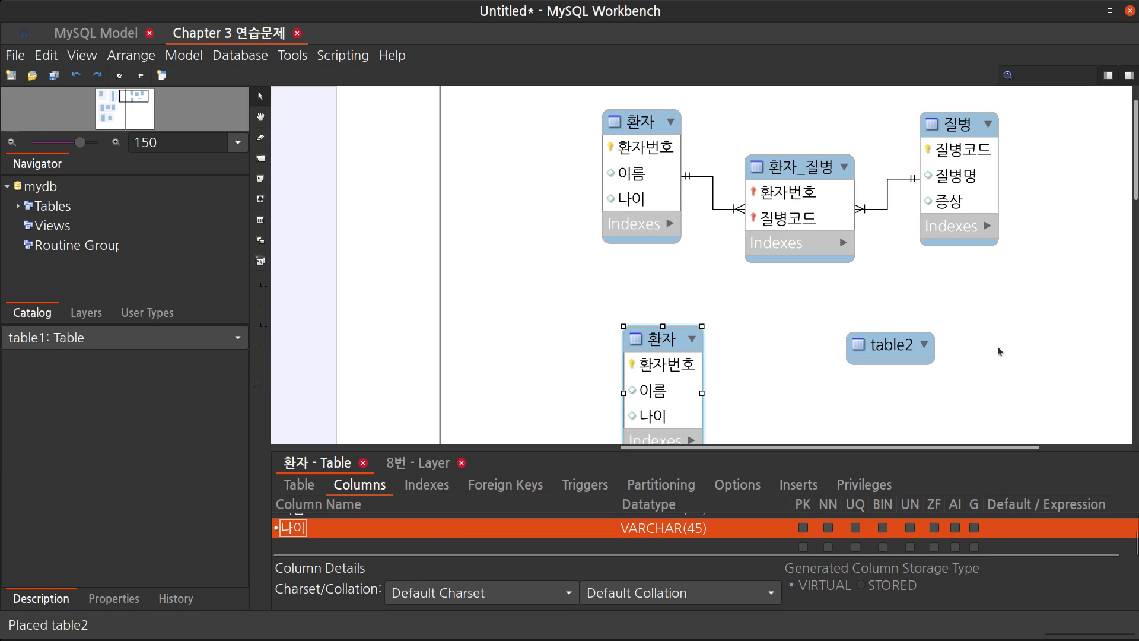
# Rename the new table2 to 주질병
pyautogui.scroll(-1, 1000, 353)
pyautogui.moveTo(900, 304); pyautogui.dragTo(925, 296)
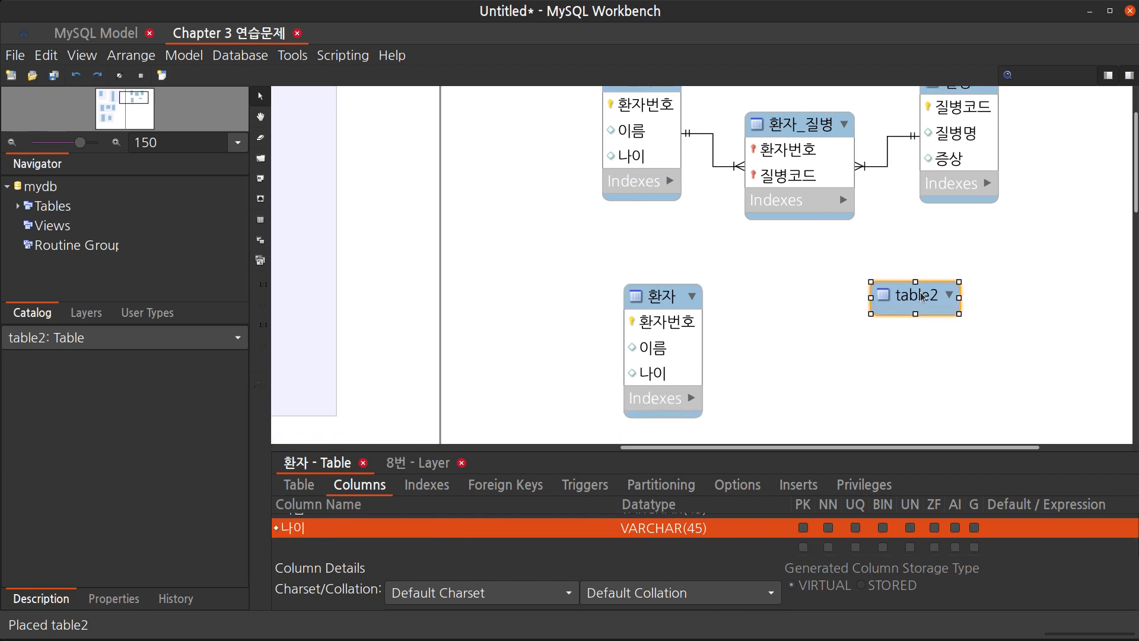
pyautogui.doubleClick(925, 297)
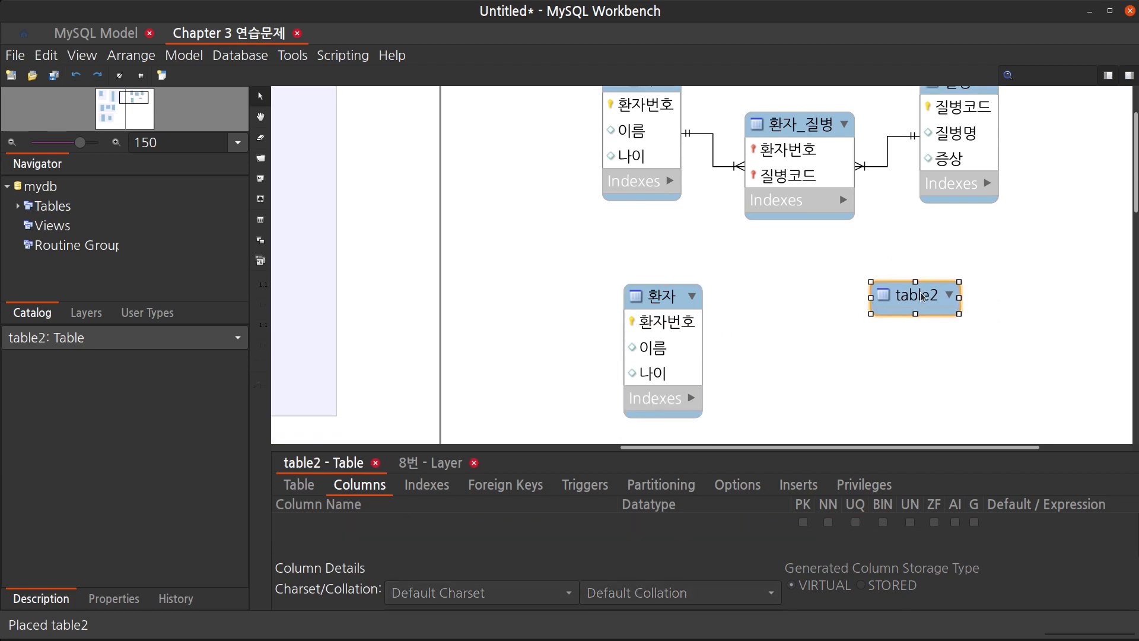
pyautogui.click(303, 493)
pyautogui.write('ㅈ')
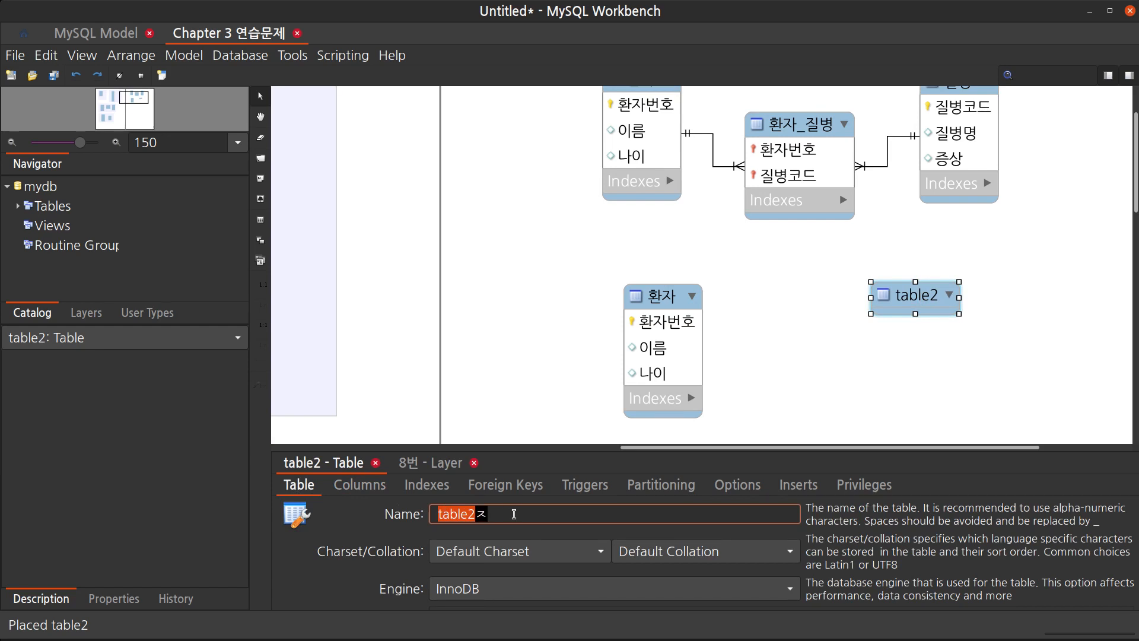
pyautogui.write('럼')
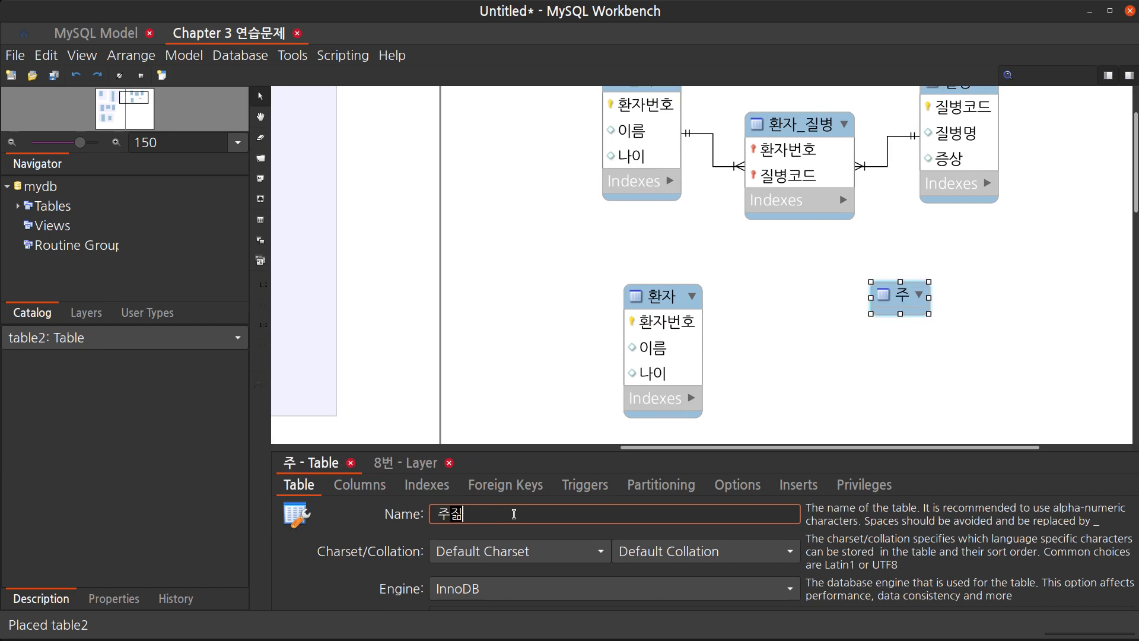
pyautogui.write('병')
pyautogui.press('Return')
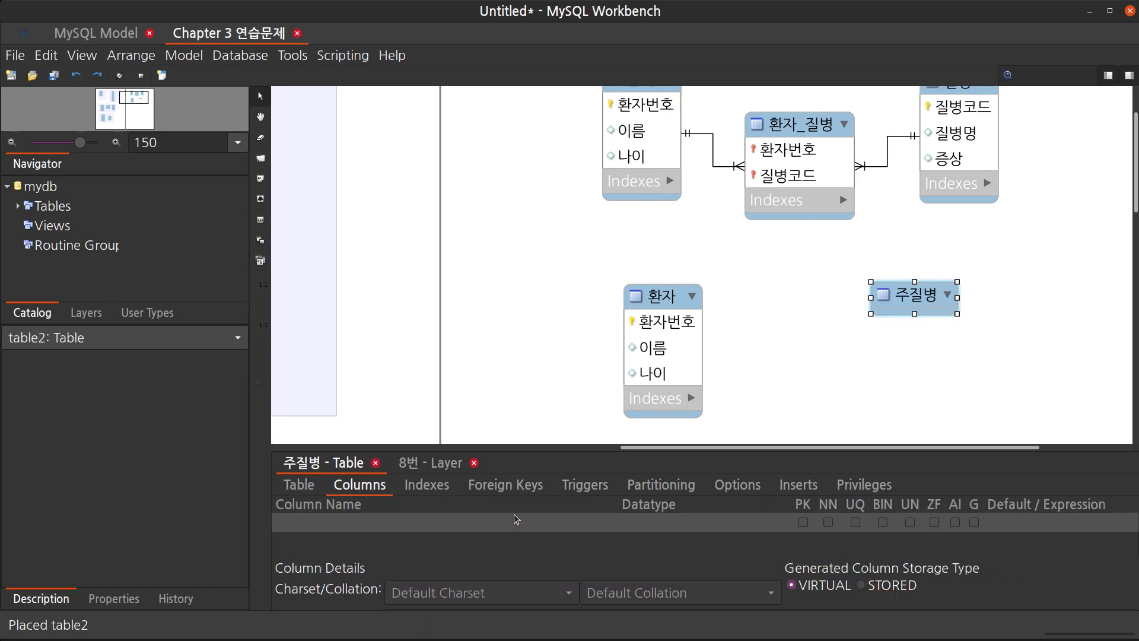
# Add columns 질병번호 as primary key, 질병명, and 증상 to the 주질병 table
pyautogui.click(514, 515)
pyautogui.click(513, 520)
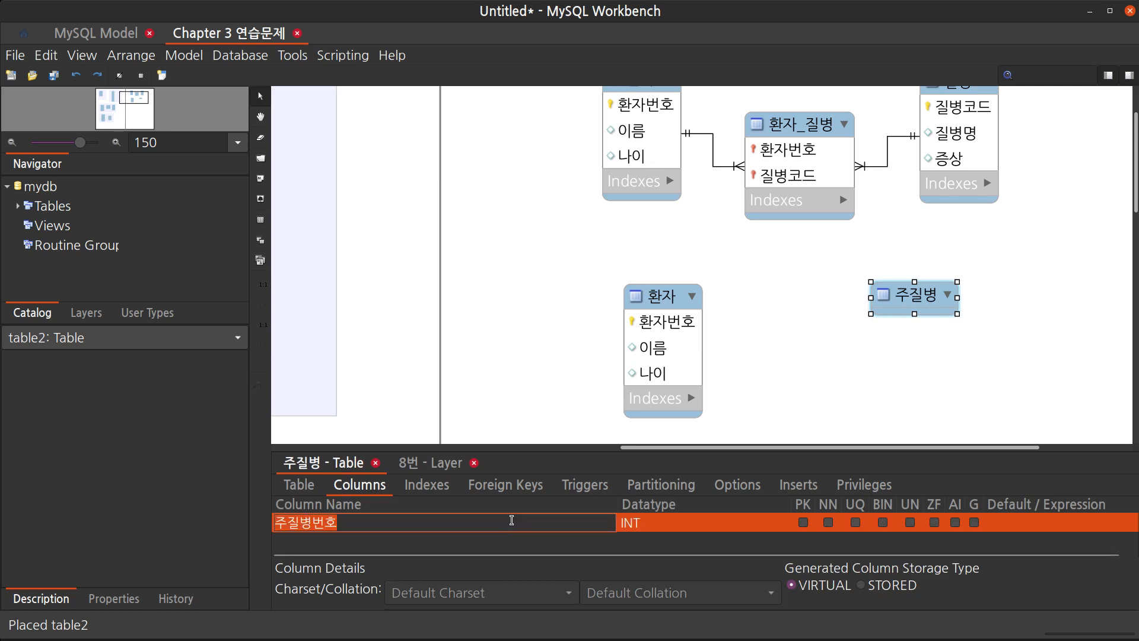
pyautogui.write('질병번호')
pyautogui.press('Return')
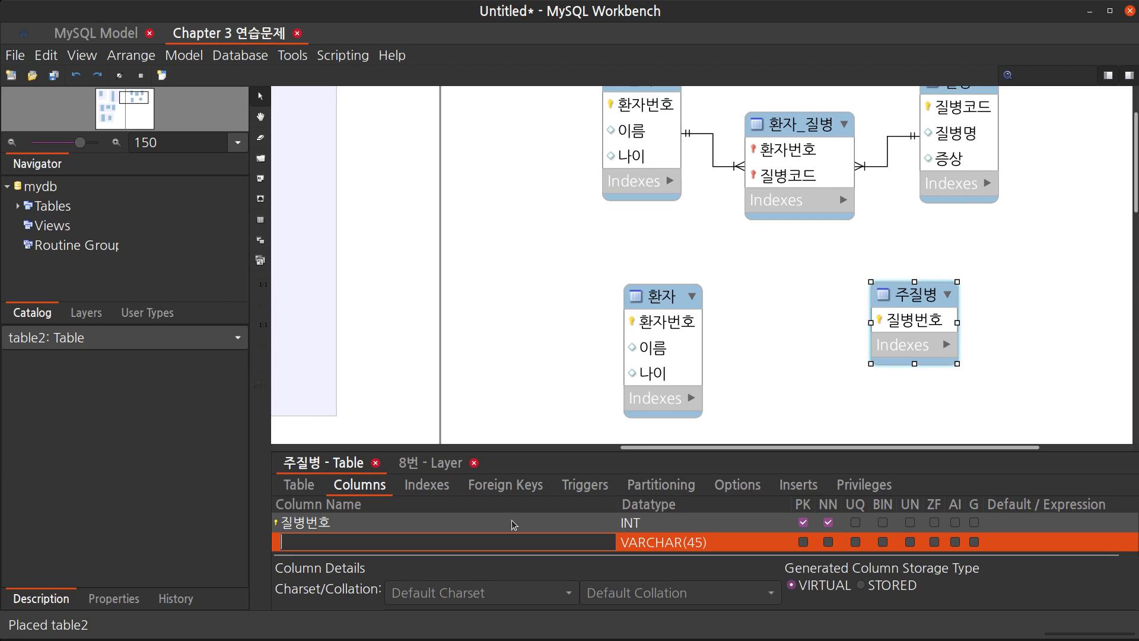
pyautogui.write('질병명')
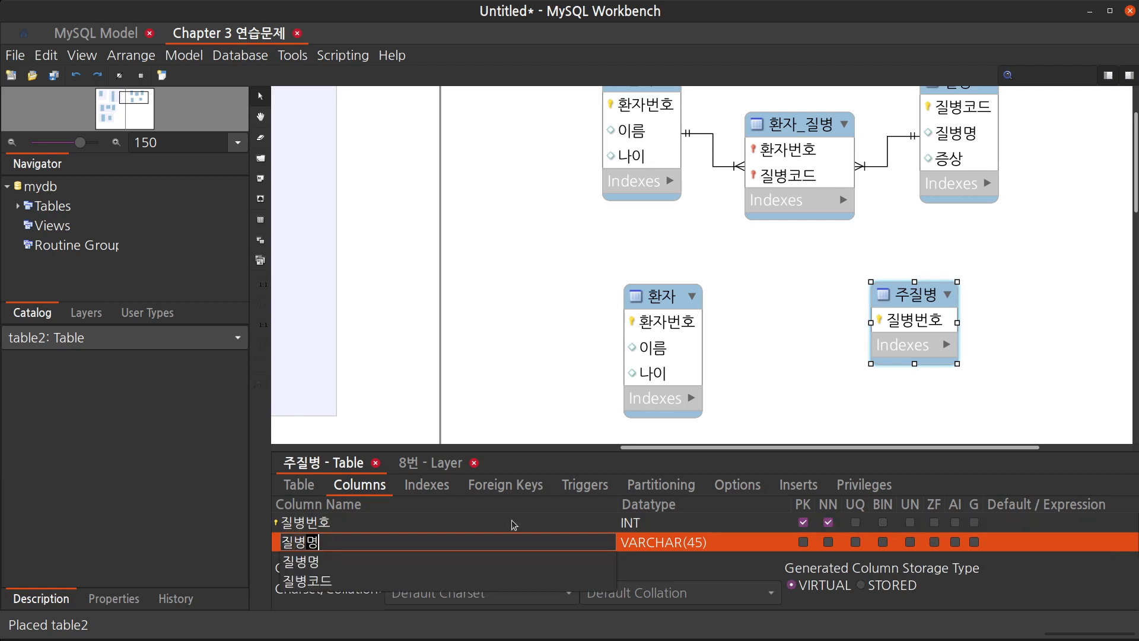
pyautogui.press('Return')
pyautogui.write('증상ㅅ')
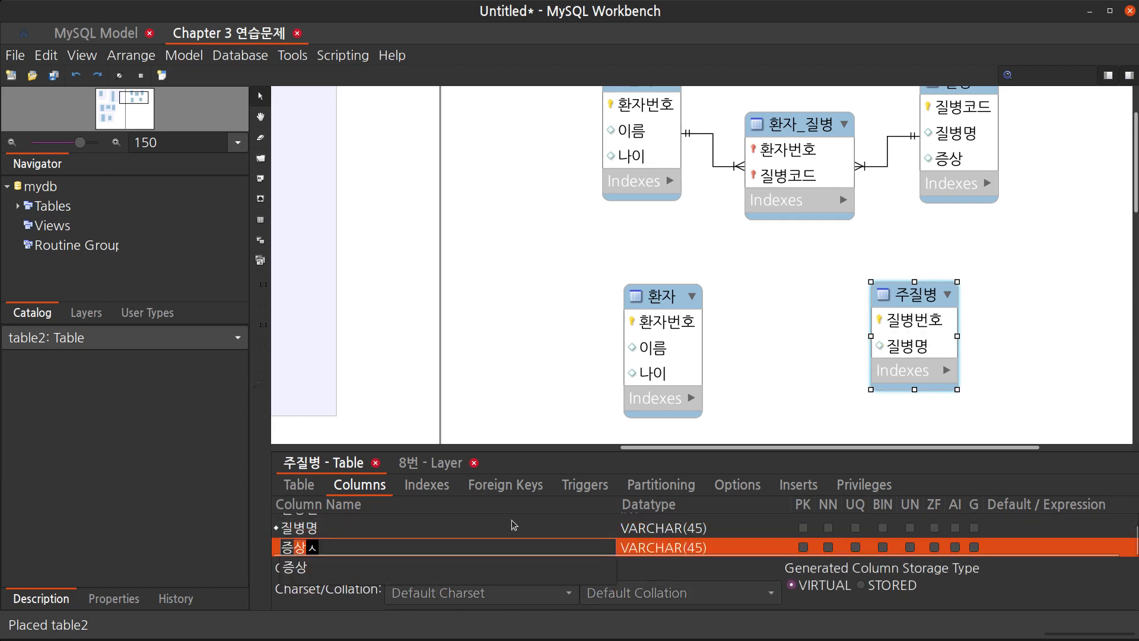
pyautogui.press('BackSpace')
pyautogui.press('Return')
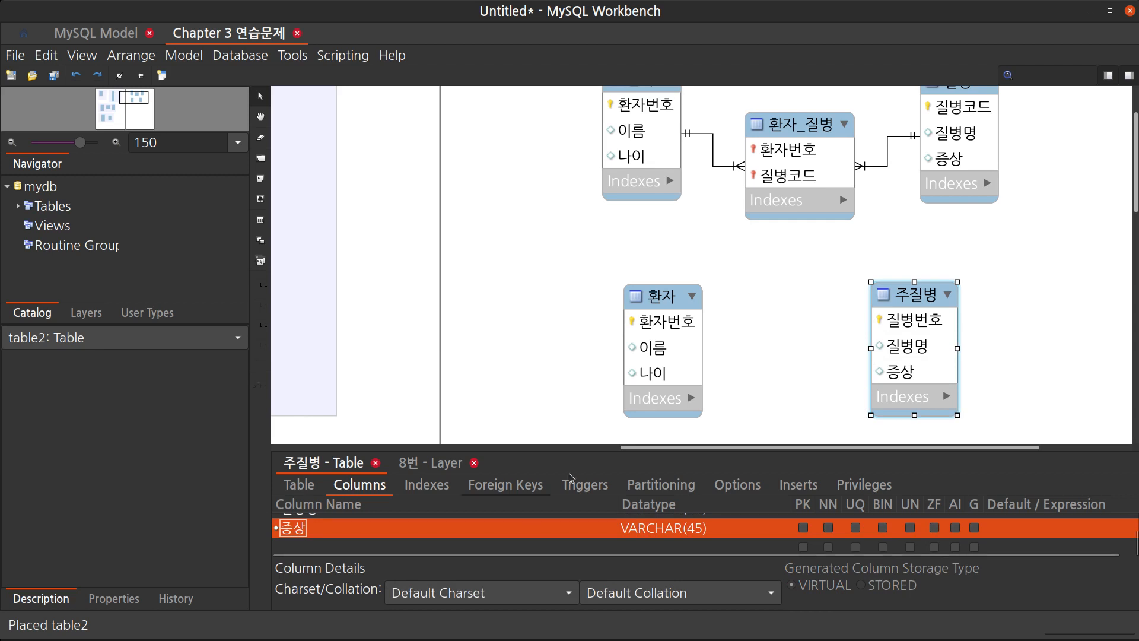
# Nudge the lower 환자 and 주질병 tables slightly to the right
pyautogui.click(1065, 332)
pyautogui.scroll(-1, 1047, 356)
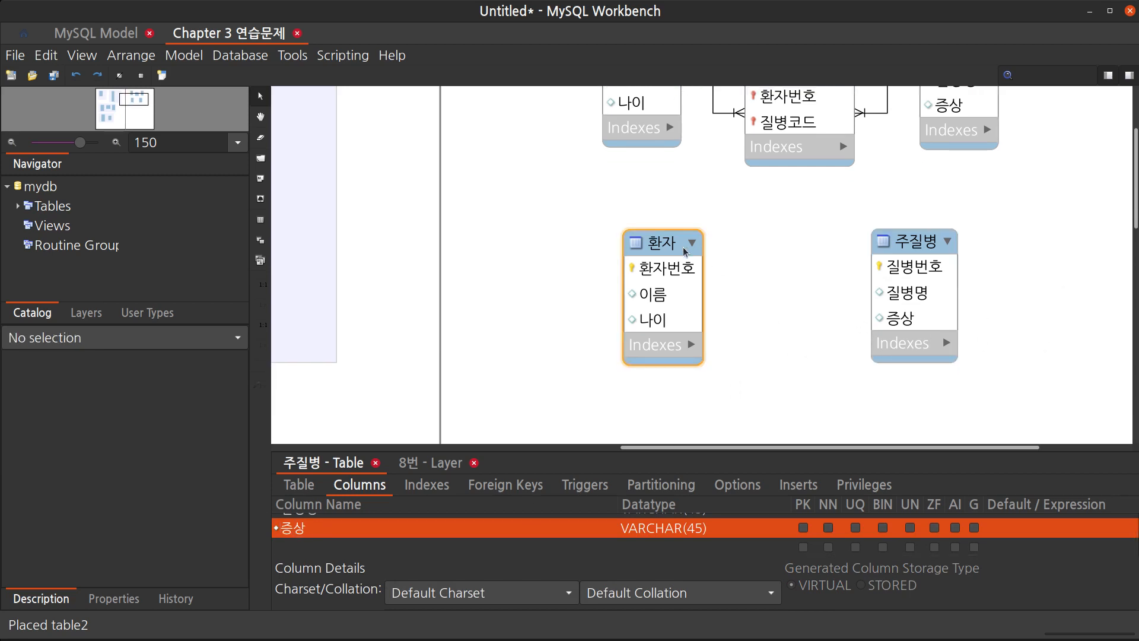
pyautogui.moveTo(685, 252); pyautogui.dragTo(699, 253)
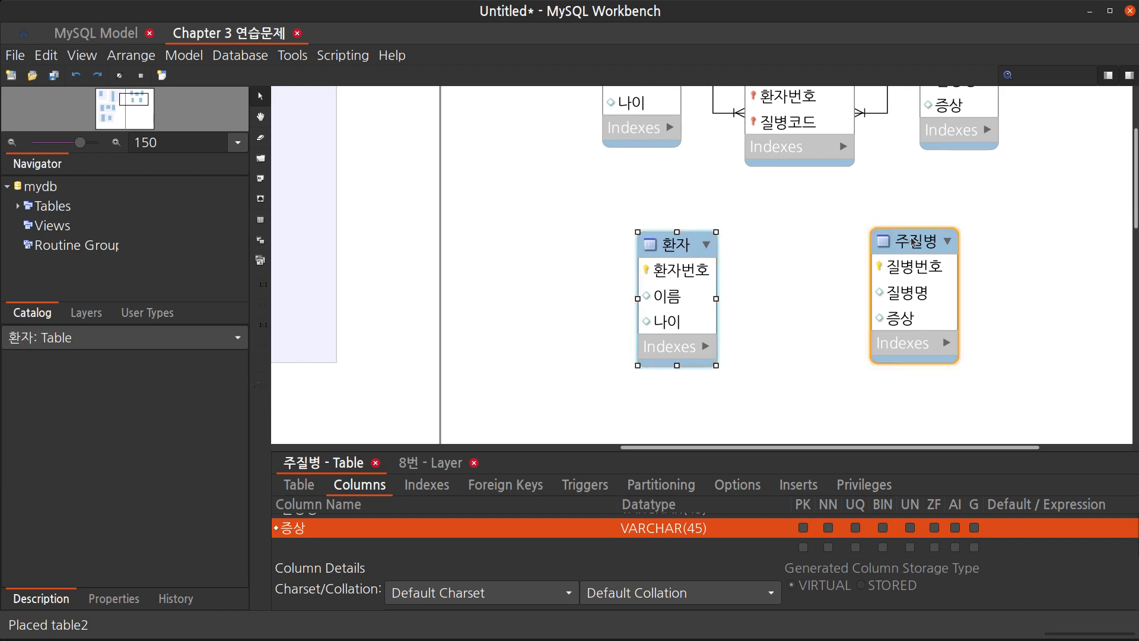
pyautogui.moveTo(916, 241); pyautogui.dragTo(920, 243)
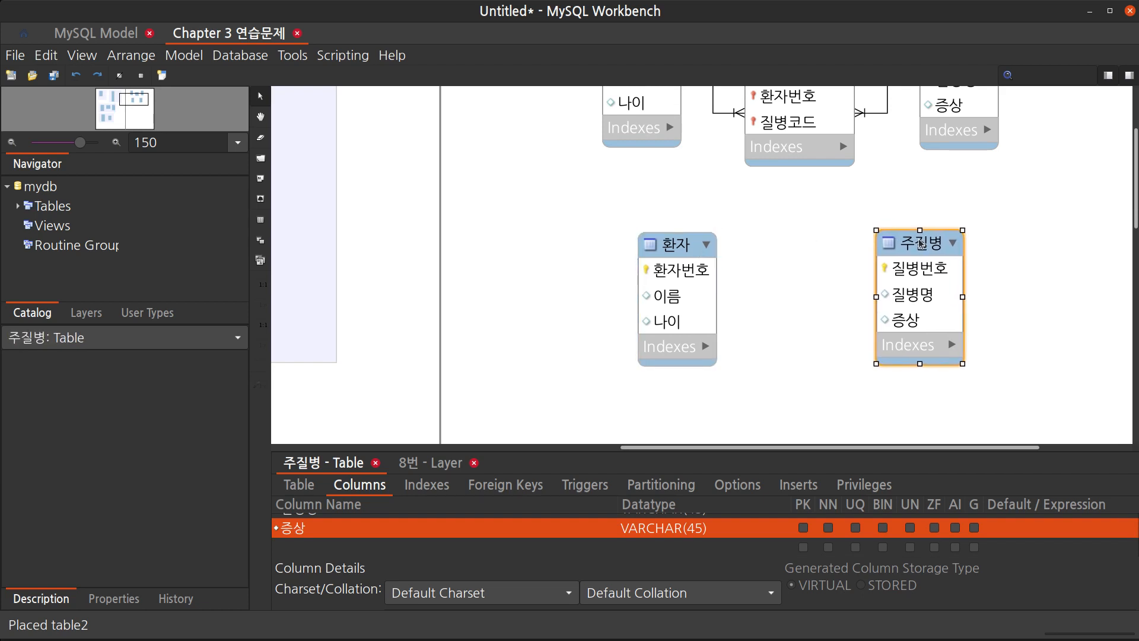
pyautogui.click(793, 291)
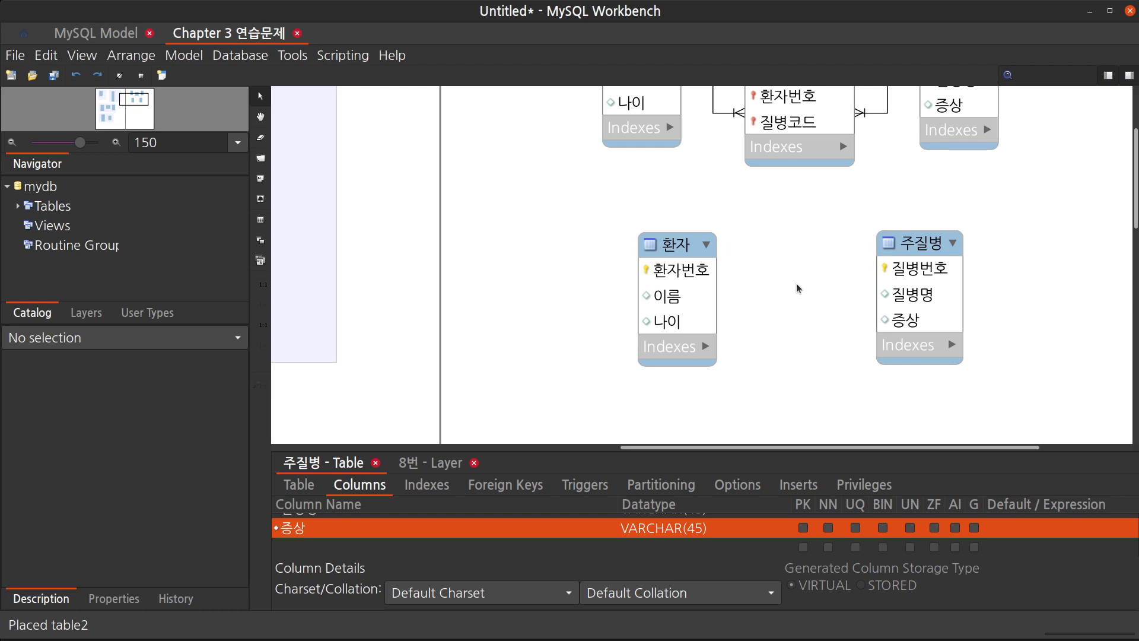
# Create a non-identifying one-to-many relationship in which the lower 환자 table receives the foreign key from 주질병
pyautogui.press('4')
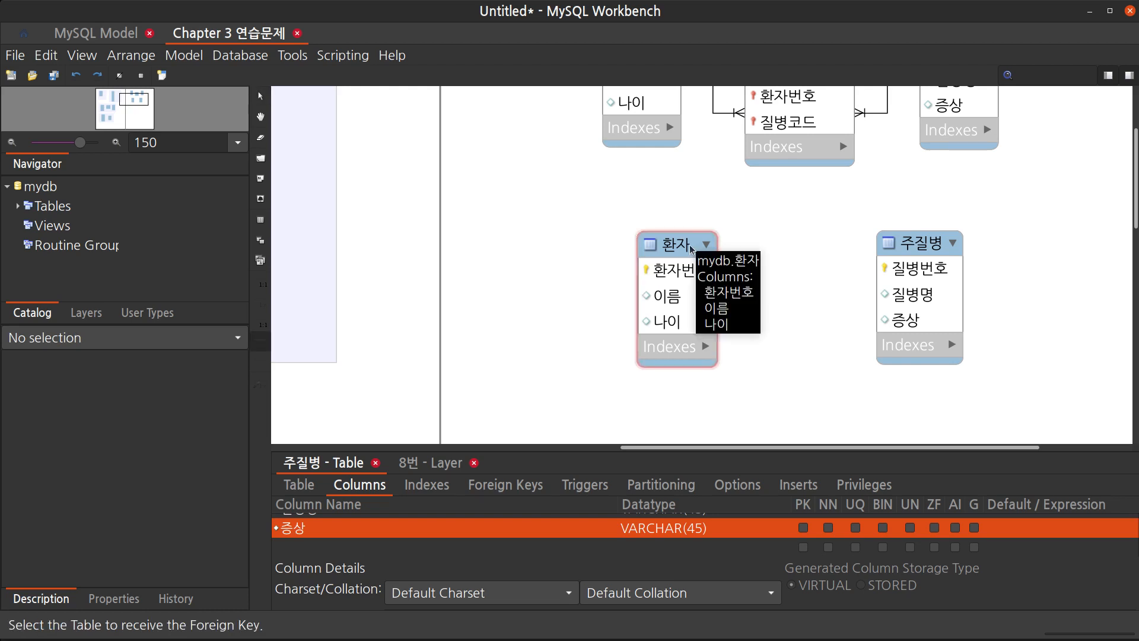
pyautogui.press('2')
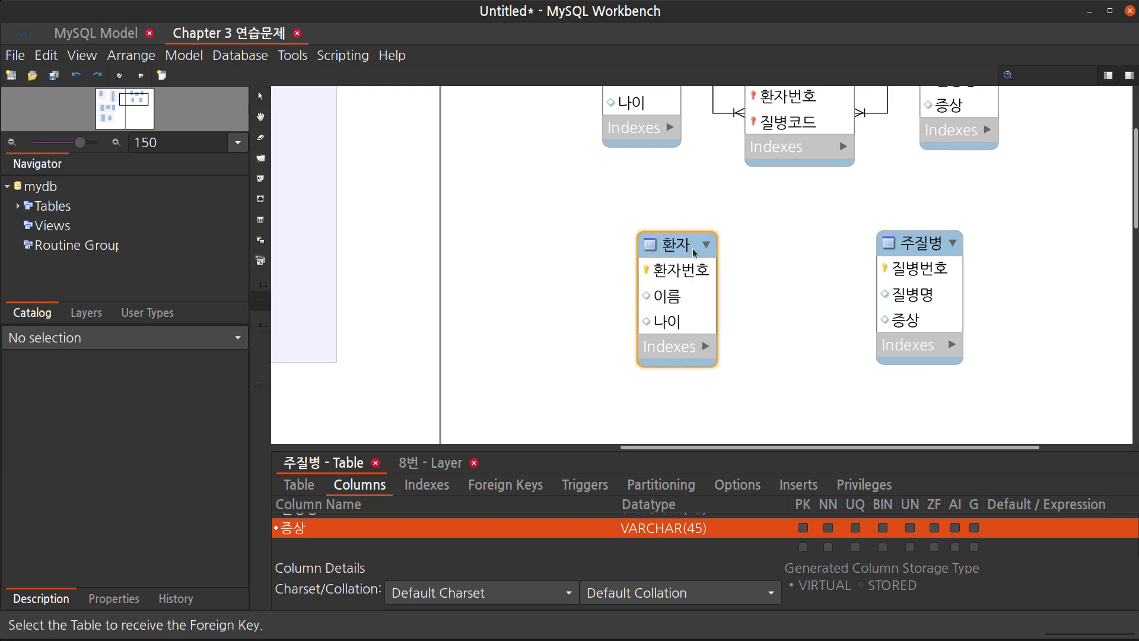
pyautogui.click(696, 309)
pyautogui.click(925, 297)
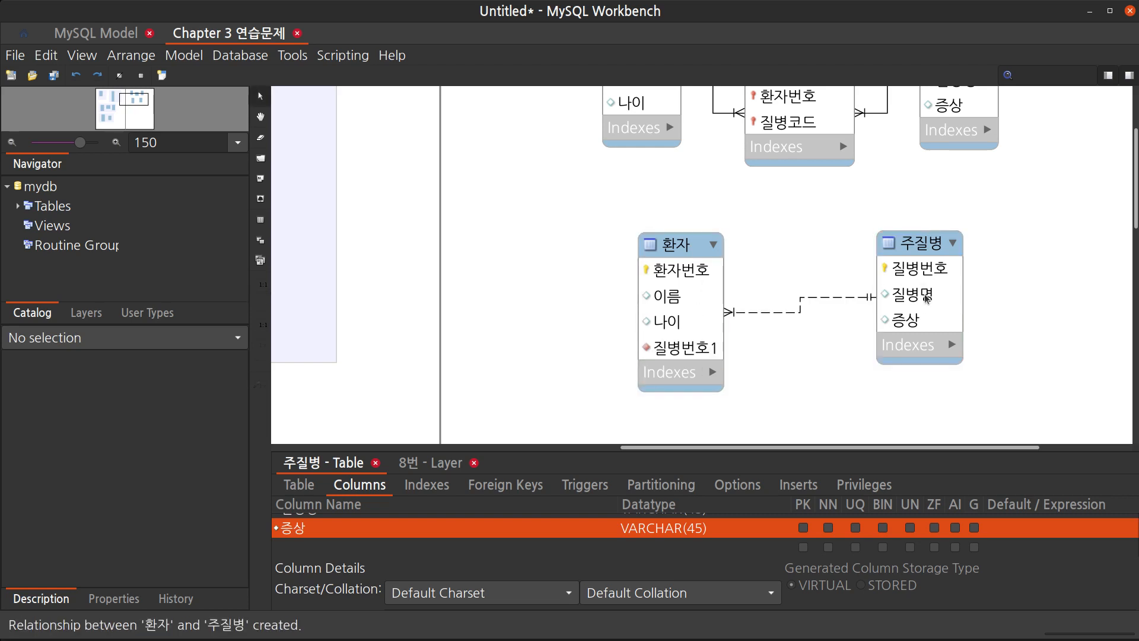
# Move the 주질병 table slightly down to line it up with the relationship
pyautogui.moveTo(923, 251); pyautogui.dragTo(904, 267)
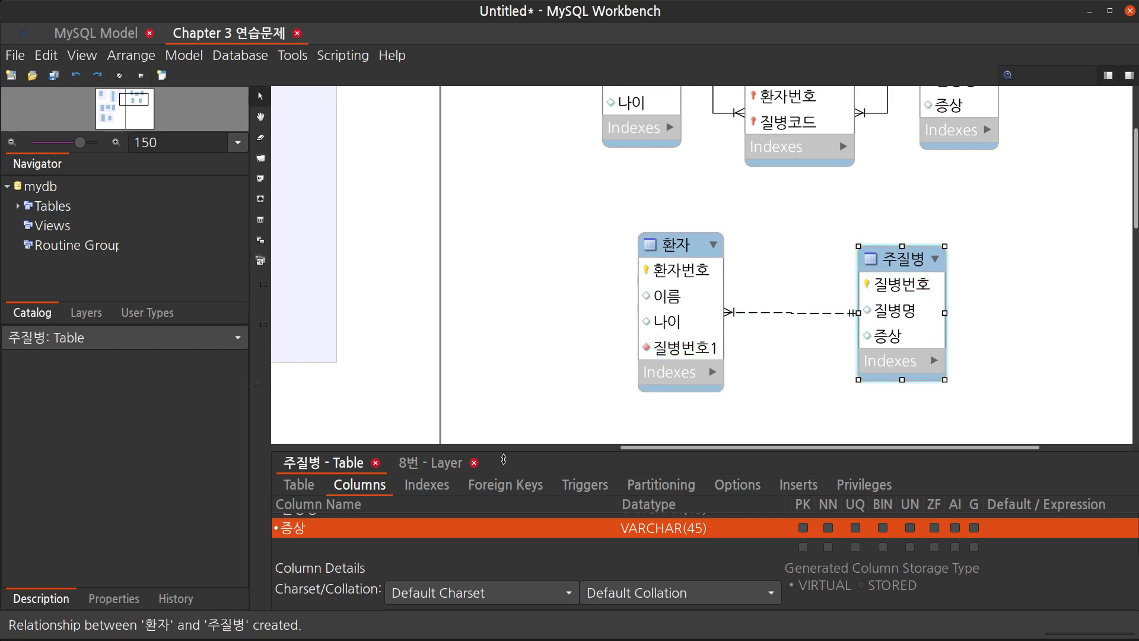
pyautogui.scroll(4, 664, 394)
pyautogui.scroll(-5, 664, 394)
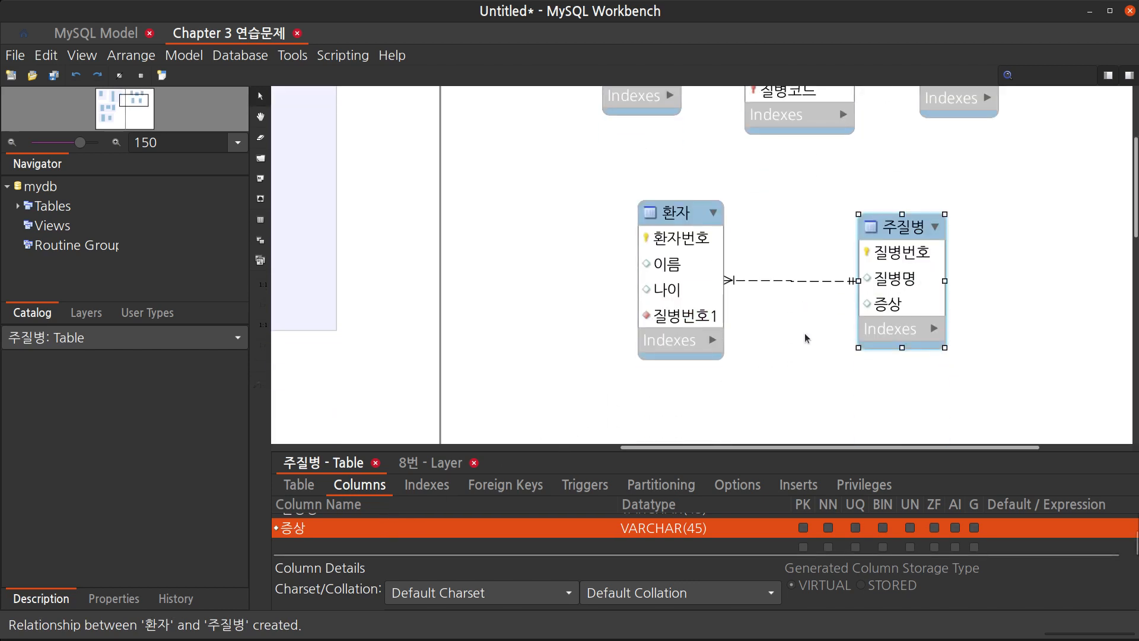
# Rename the foreign key column in the lower 환자 table to 질병번호
pyautogui.click(685, 212)
pyautogui.scroll(-1, 371, 530)
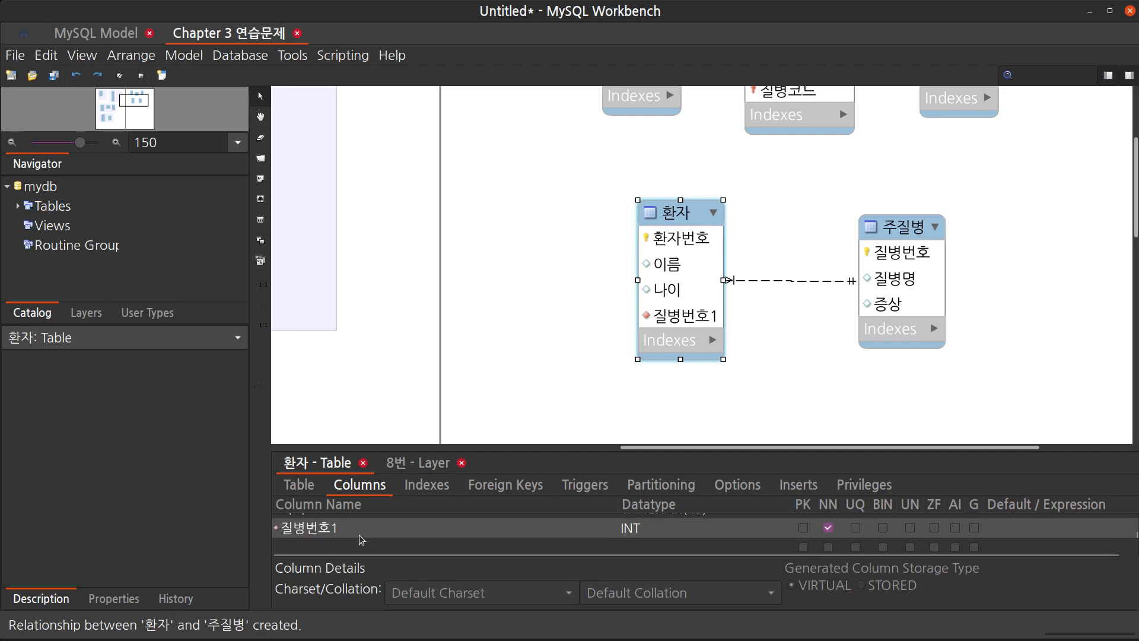
pyautogui.click(371, 528)
pyautogui.click(371, 528)
pyautogui.click(371, 528)
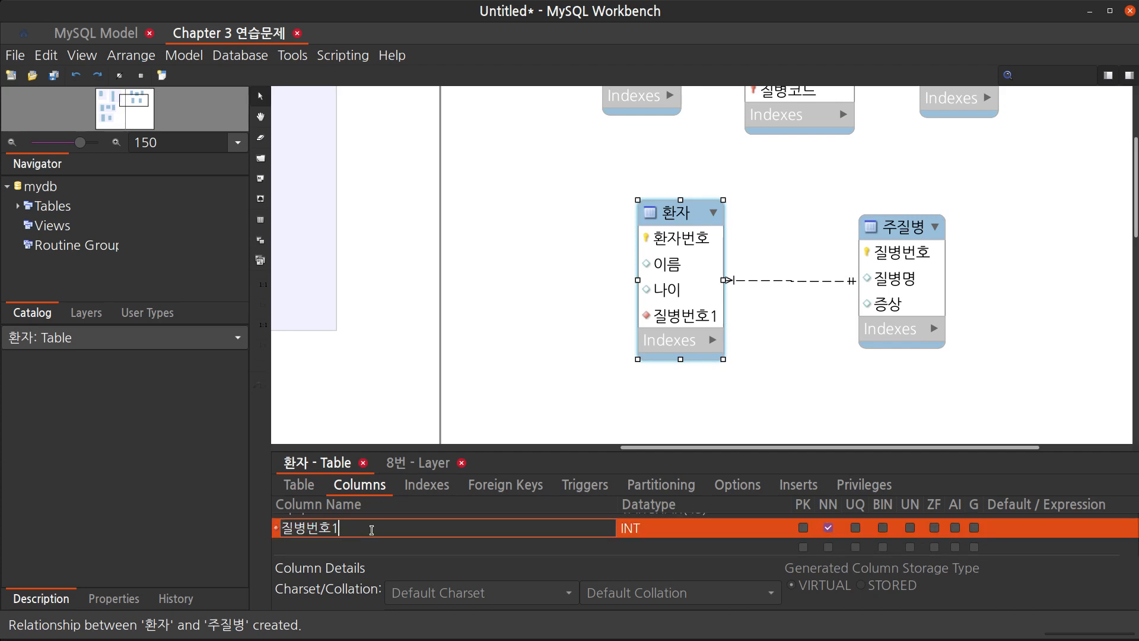
pyautogui.press('Delete')
pyautogui.press('Return')
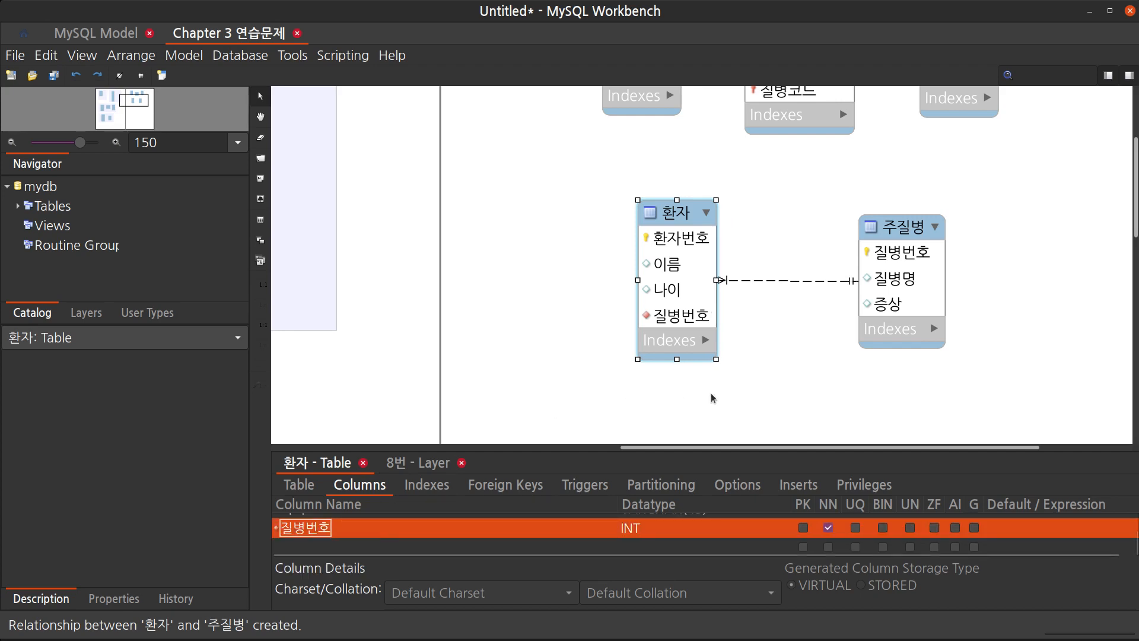
# Move the lower 환자 and 주질병 tables together slightly upward toward the upper row
pyautogui.click(794, 367)
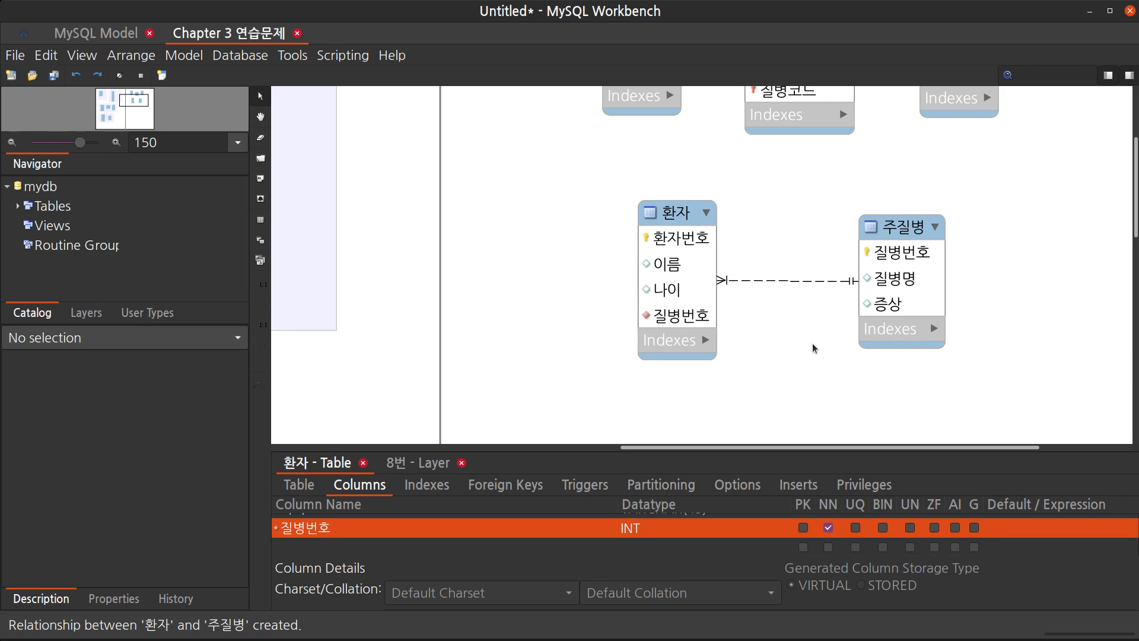
pyautogui.scroll(2, 816, 350)
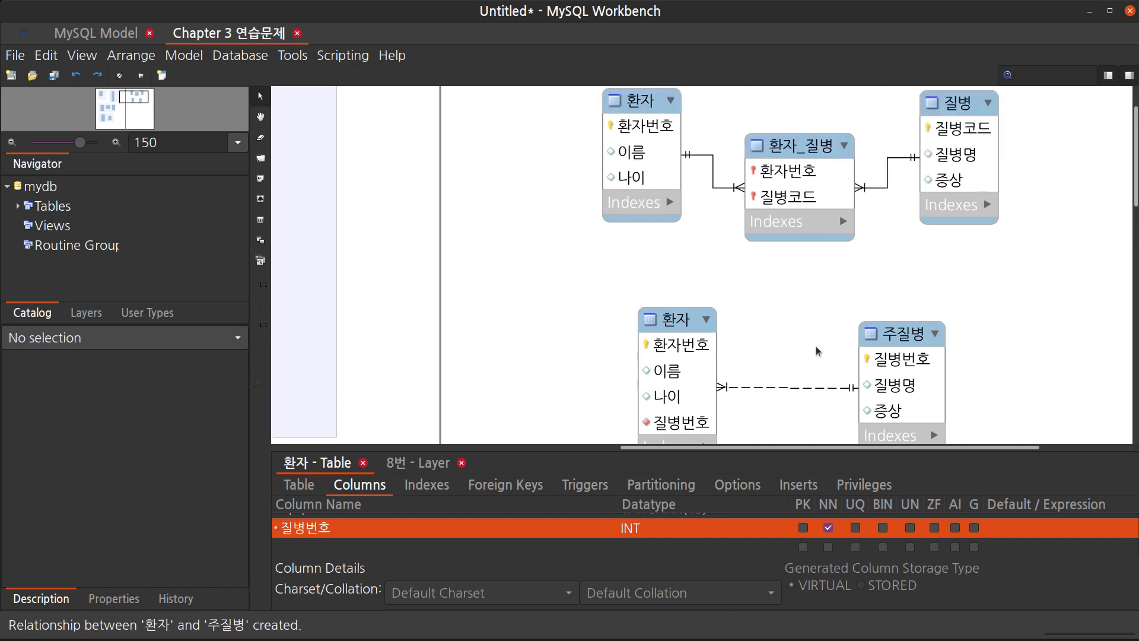
pyautogui.scroll(-1, 816, 351)
pyautogui.scroll(2, 816, 351)
pyautogui.scroll(-1, 817, 350)
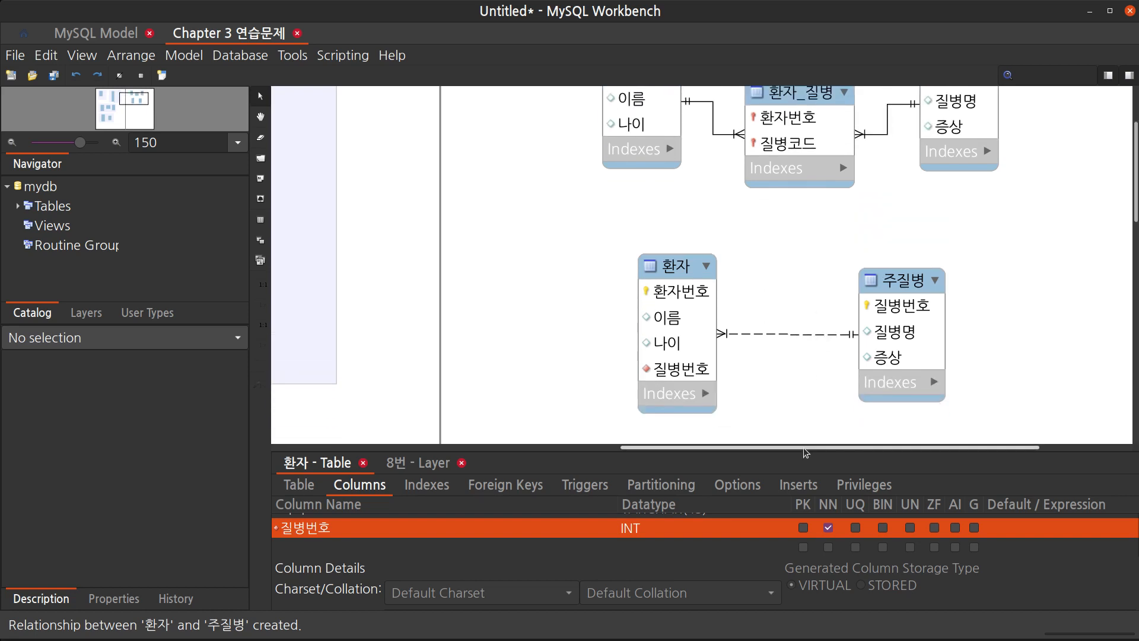
pyautogui.hscroll(-4, 801, 454)
pyautogui.moveTo(801, 455); pyautogui.dragTo(896, 552)
pyautogui.scroll(1, 922, 514)
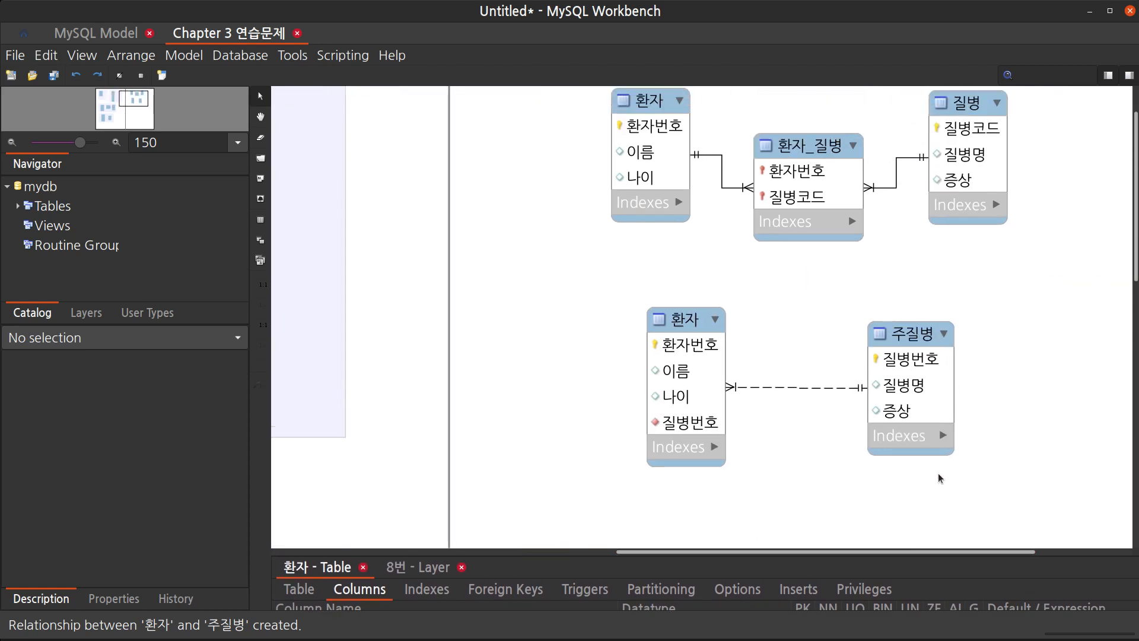
pyautogui.scroll(1, 939, 477)
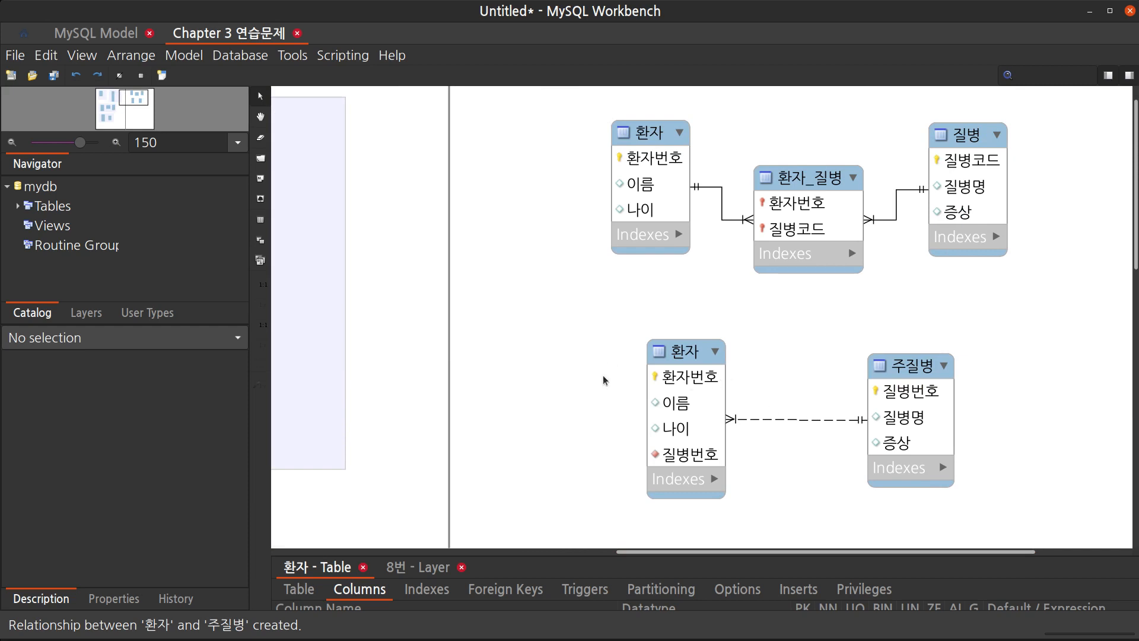
pyautogui.moveTo(605, 377); pyautogui.dragTo(1001, 454)
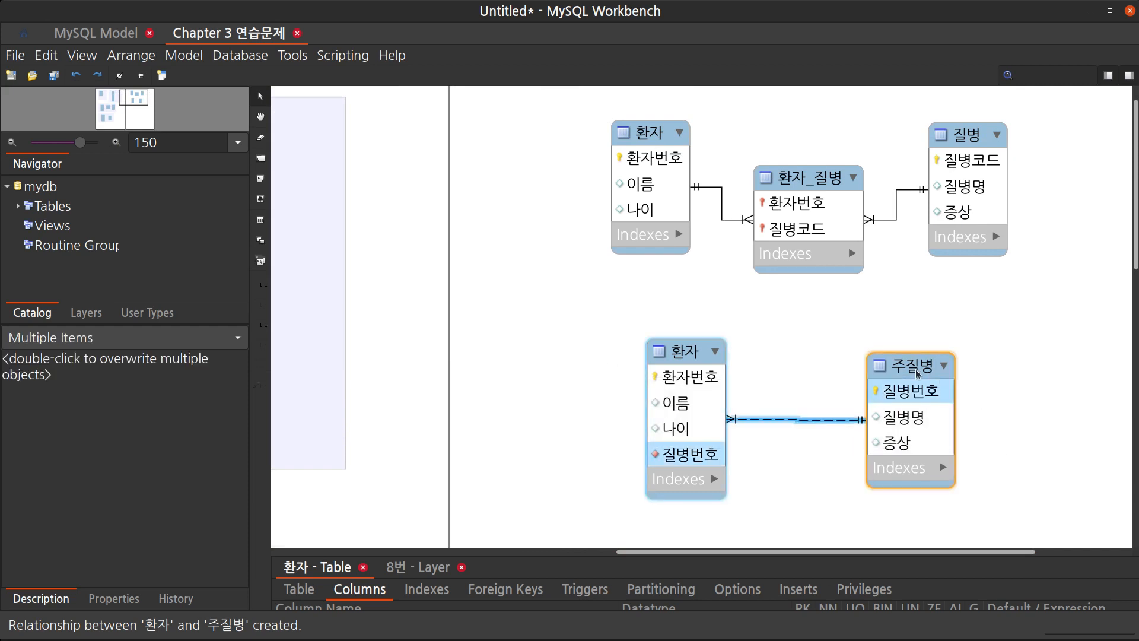
pyautogui.moveTo(916, 372); pyautogui.dragTo(913, 344)
pyautogui.click(1015, 353)
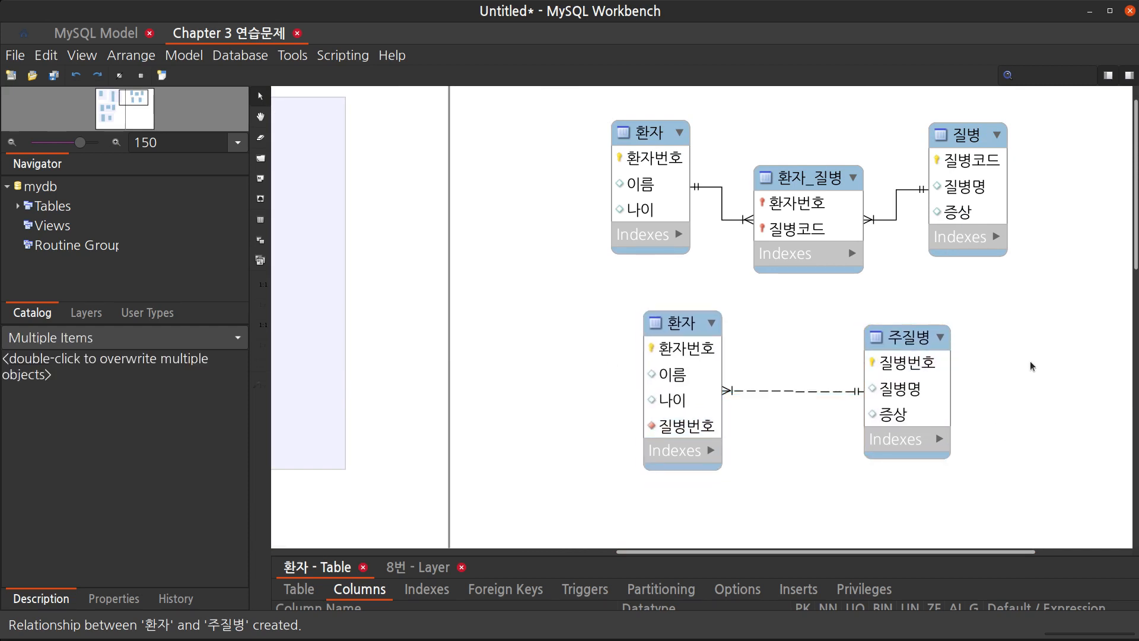
# Draw a new layer enclosing all five tables of this exercise
pyautogui.scroll(1, 1032, 365)
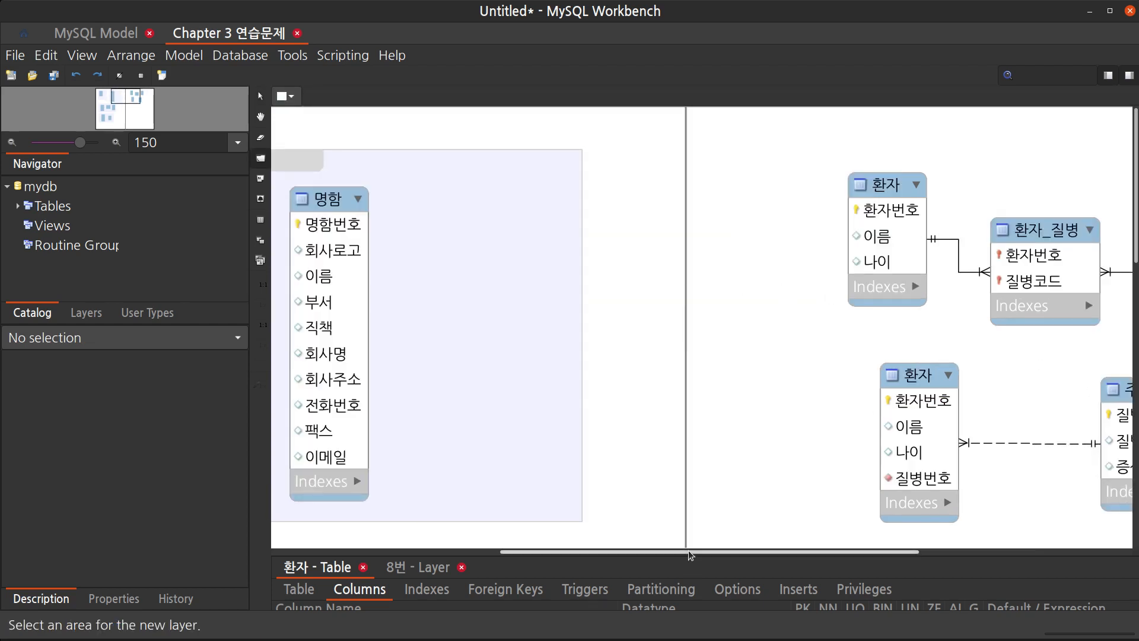
pyautogui.moveTo(689, 554); pyautogui.dragTo(840, 547)
pyautogui.moveTo(468, 136); pyautogui.dragTo(975, 536)
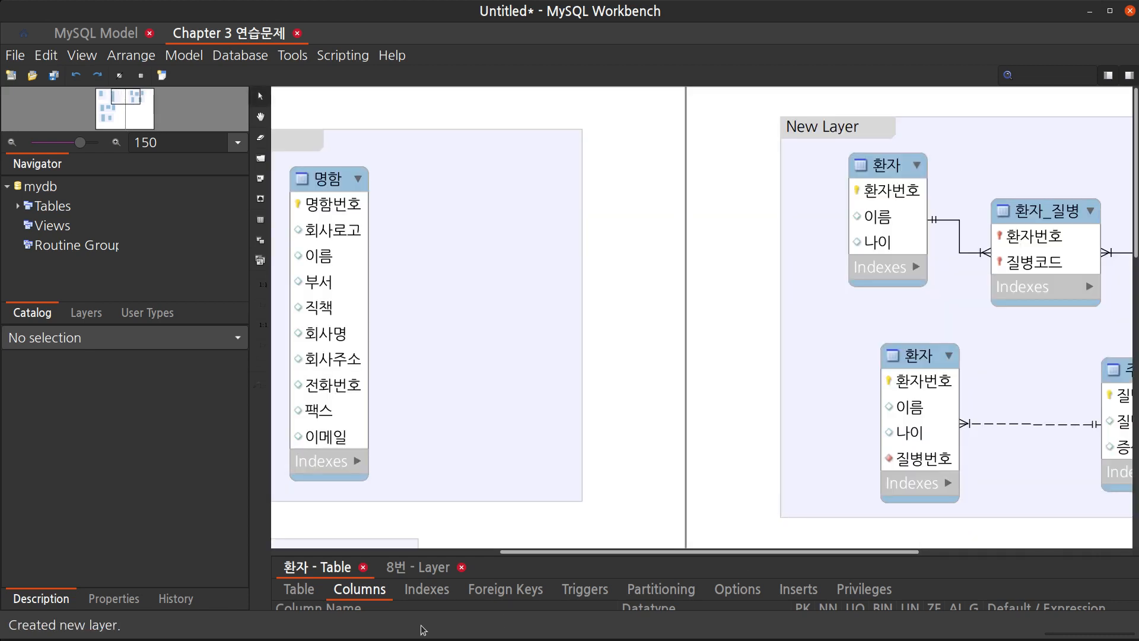
# Rename the new layer enclosing this exercise's tables to 9번
pyautogui.moveTo(563, 552); pyautogui.dragTo(747, 552)
pyautogui.click(487, 135)
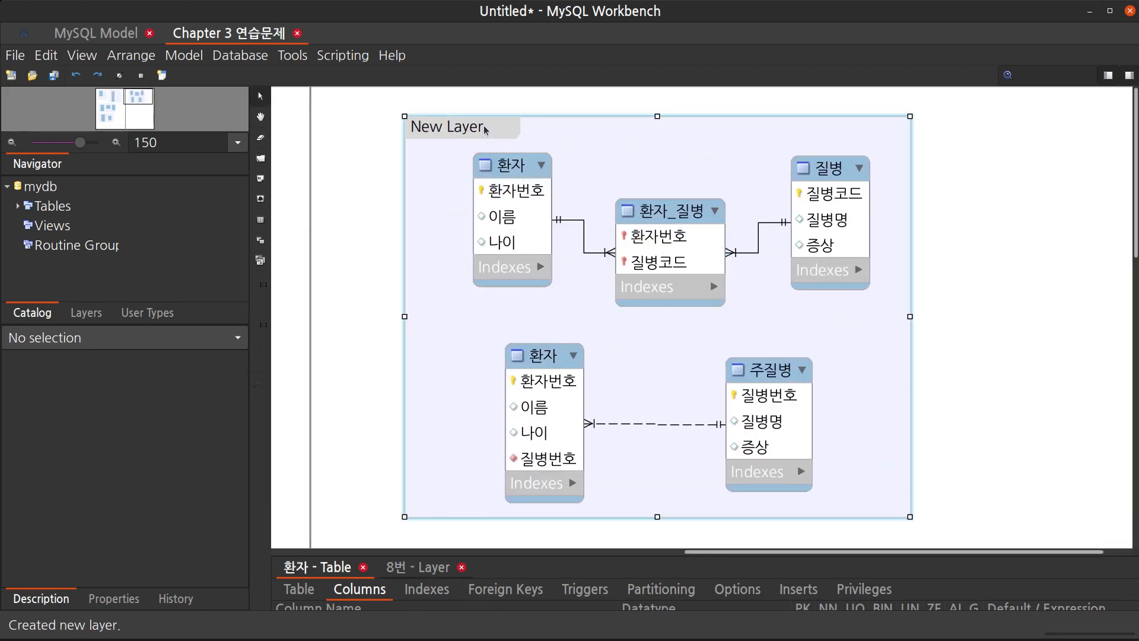
pyautogui.click(433, 553)
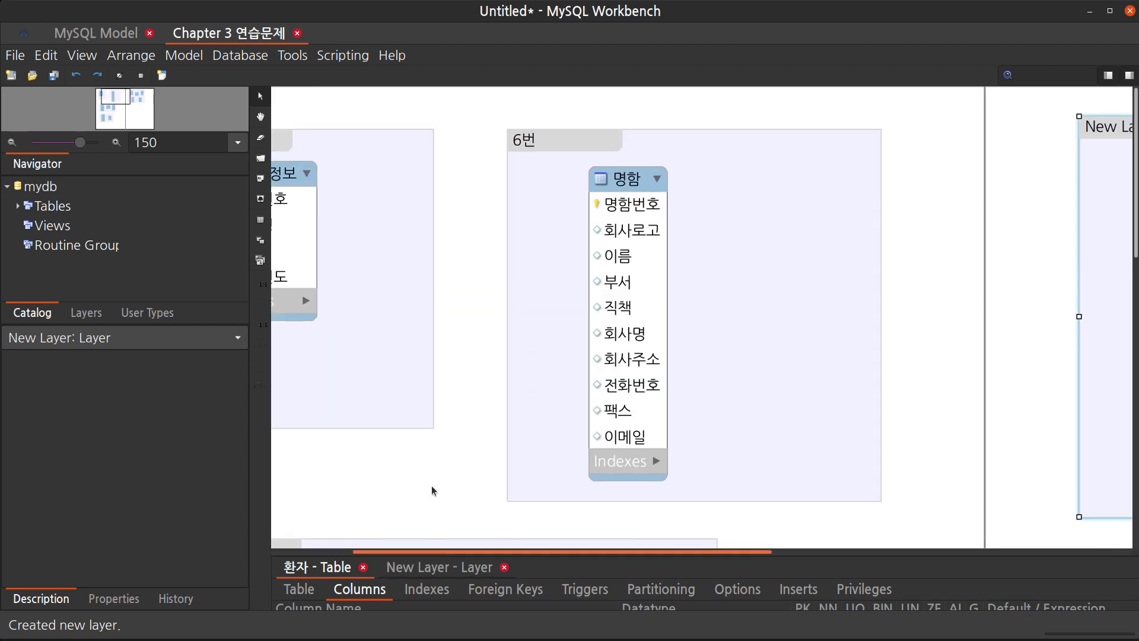
pyautogui.moveTo(433, 555); pyautogui.dragTo(434, 463)
pyautogui.click(440, 477)
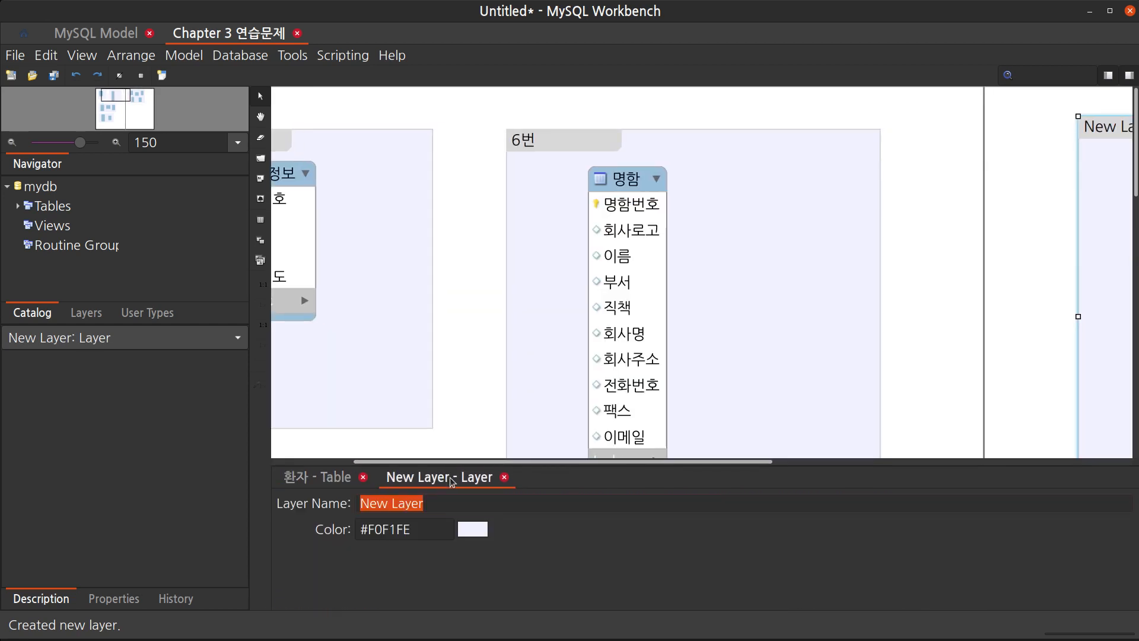
pyautogui.write('9')
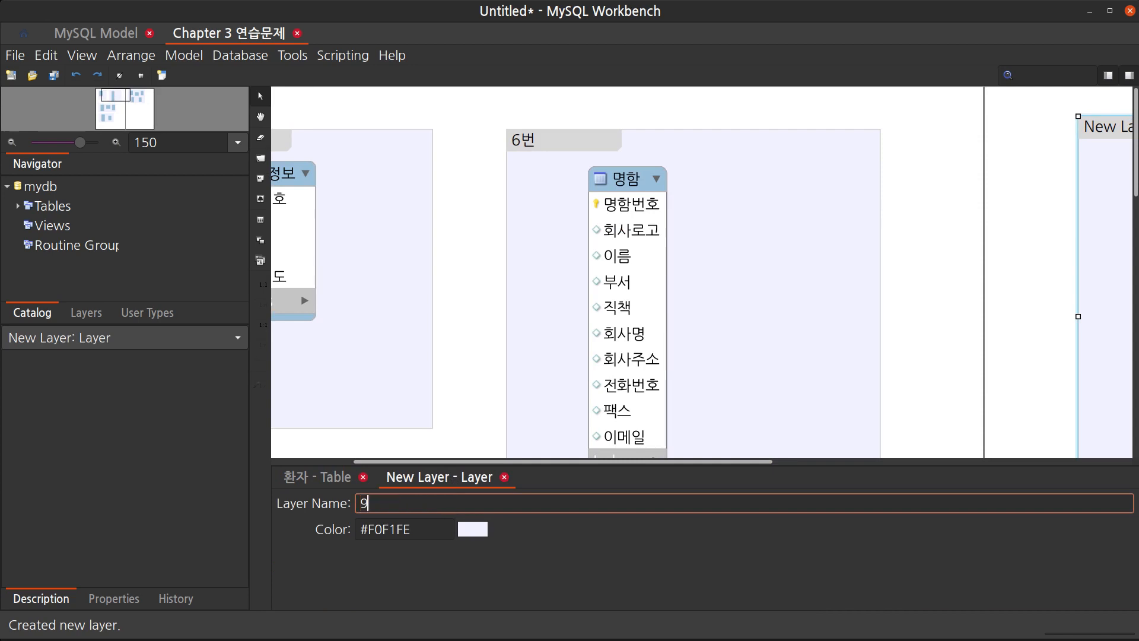
pyautogui.write('ㅂㅓㄴ')
pyautogui.press('Return')
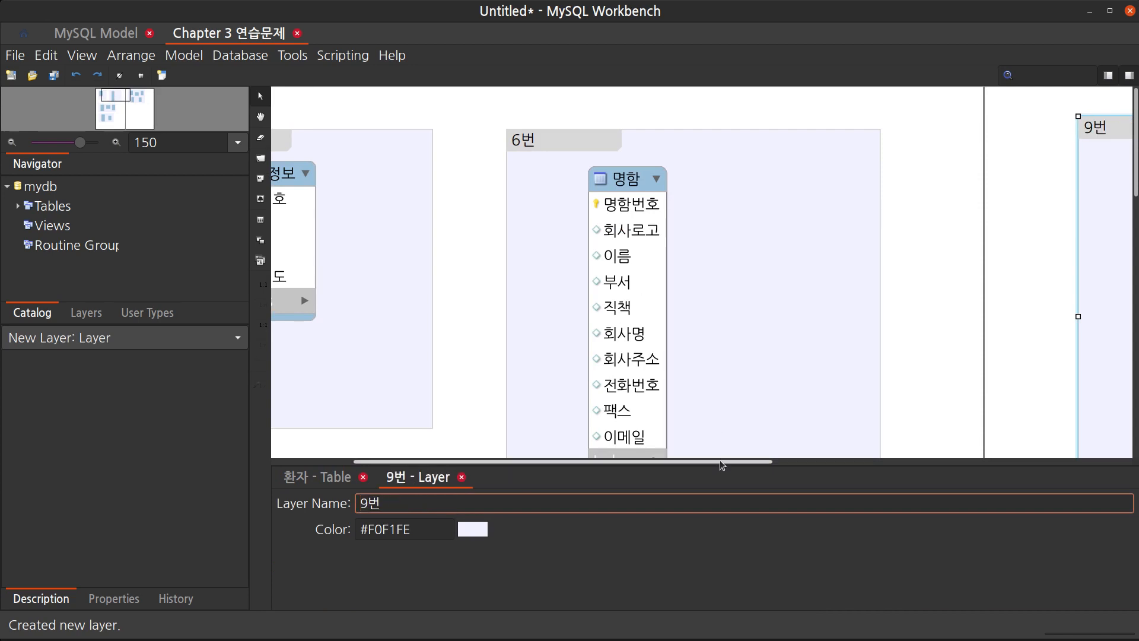
# Scroll around the canvas to review the tables inside the 9번 layer
pyautogui.moveTo(721, 466); pyautogui.dragTo(1003, 438)
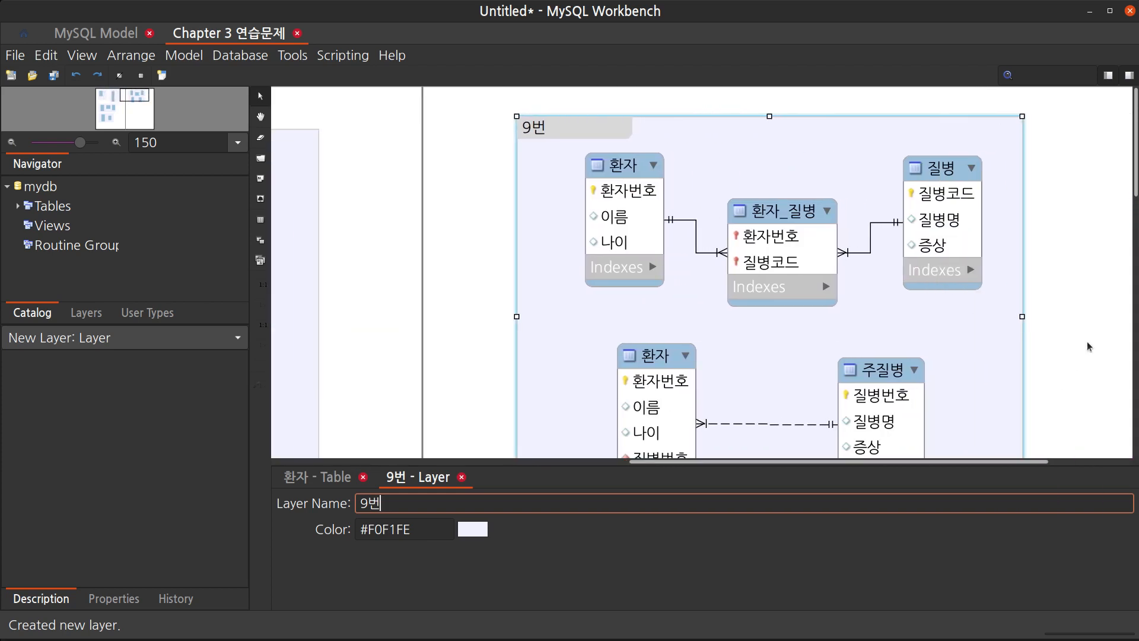
pyautogui.scroll(-3, 1087, 346)
pyautogui.scroll(5, 1088, 346)
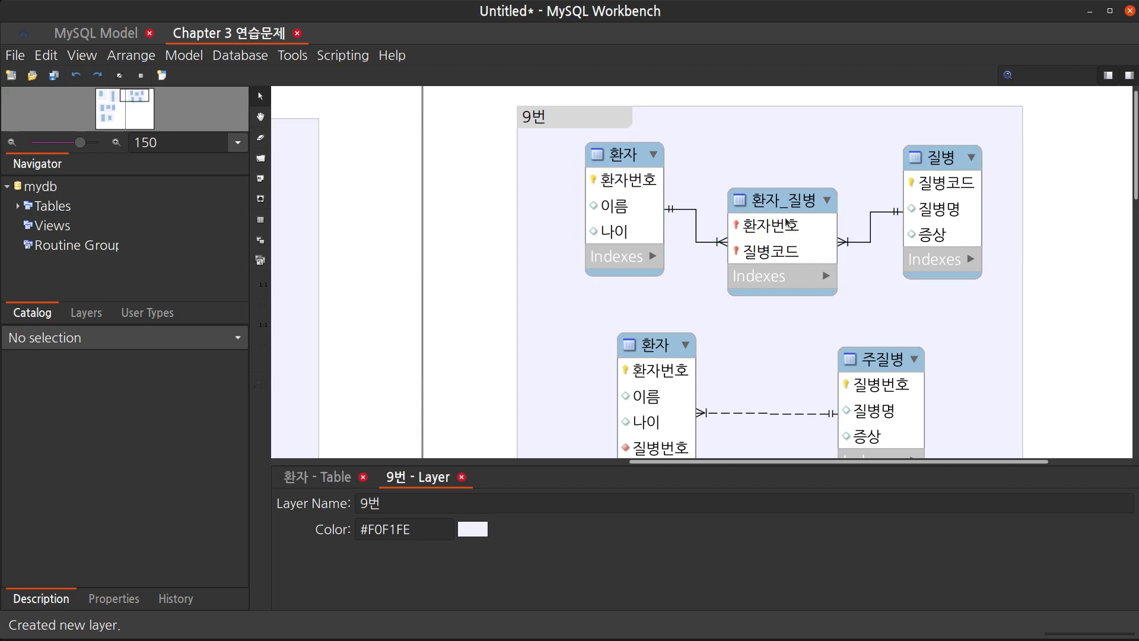
pyautogui.scroll(-3, 823, 289)
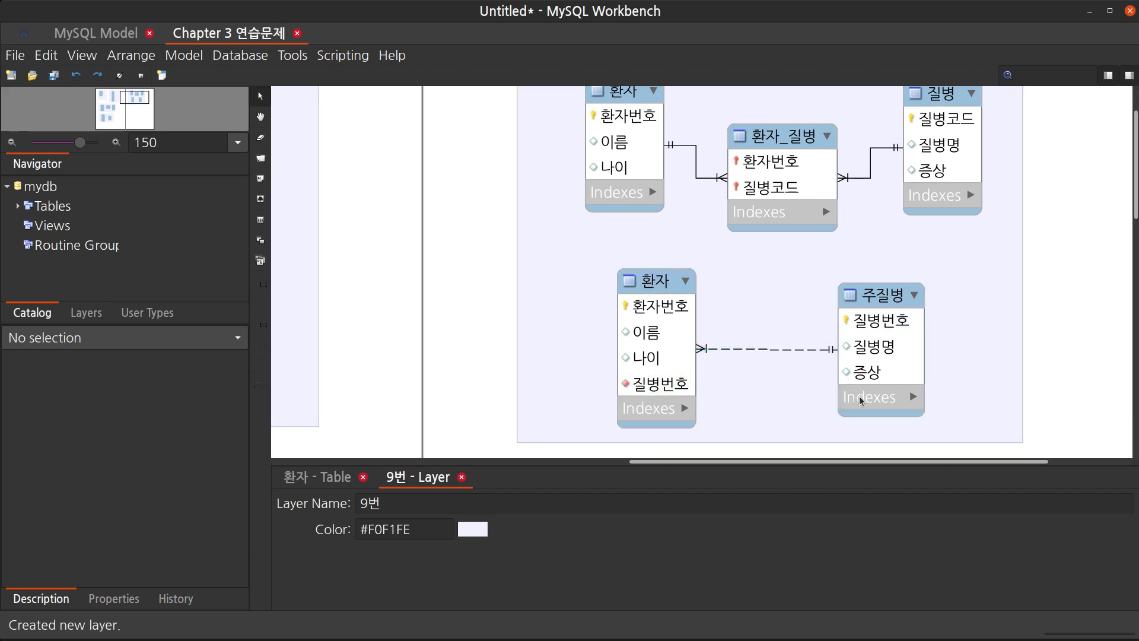
pyautogui.scroll(1, 847, 356)
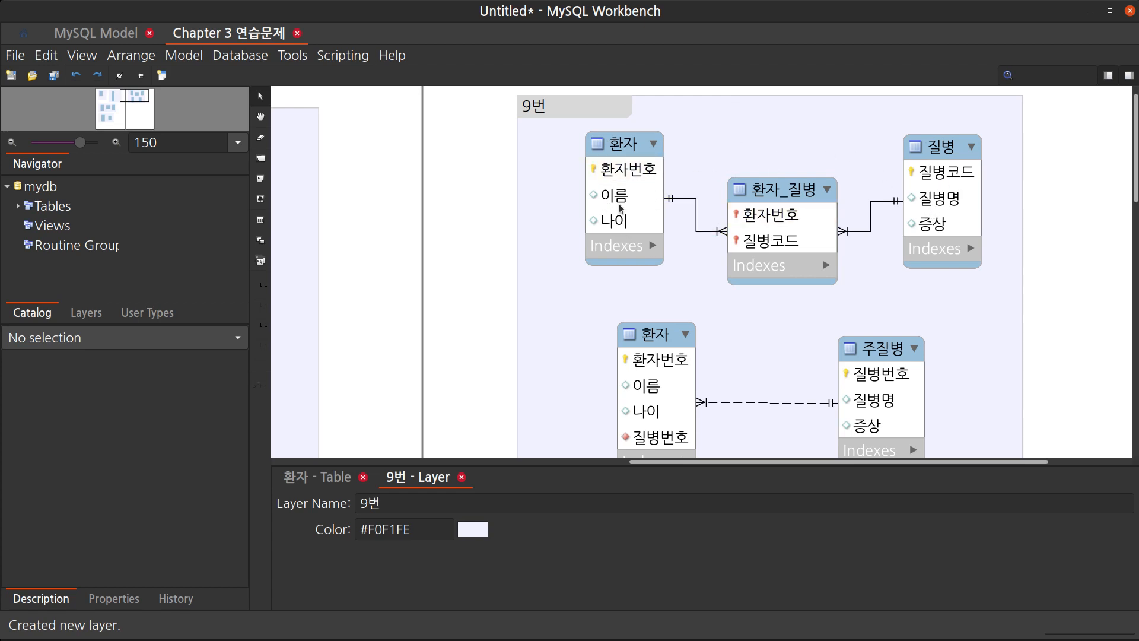
pyautogui.scroll(-3, 782, 257)
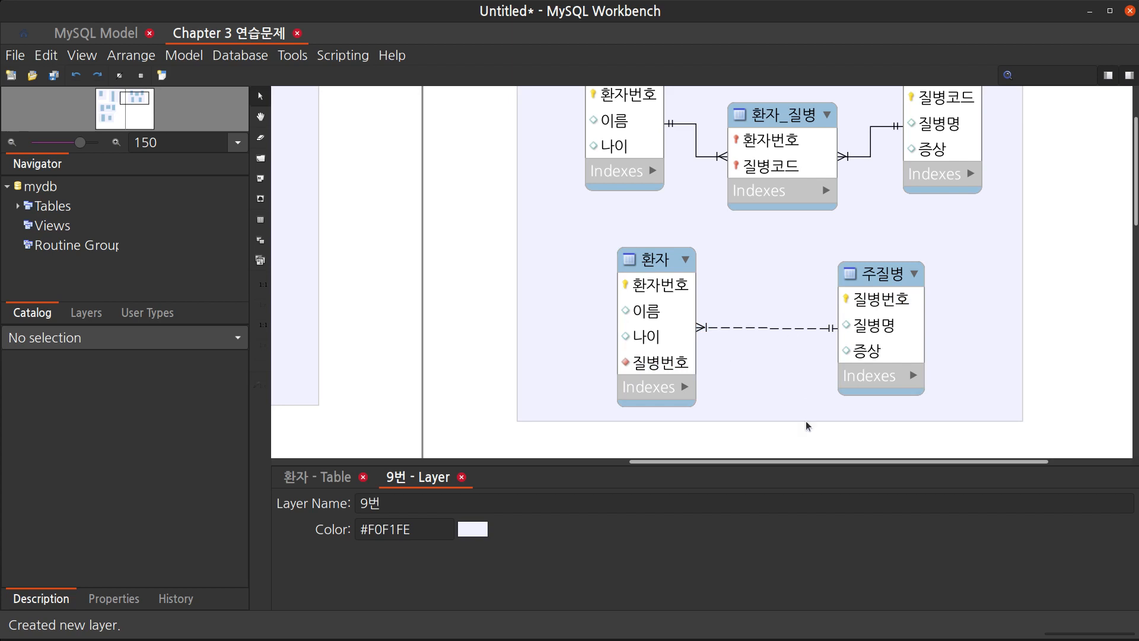
pyautogui.press('Delete')
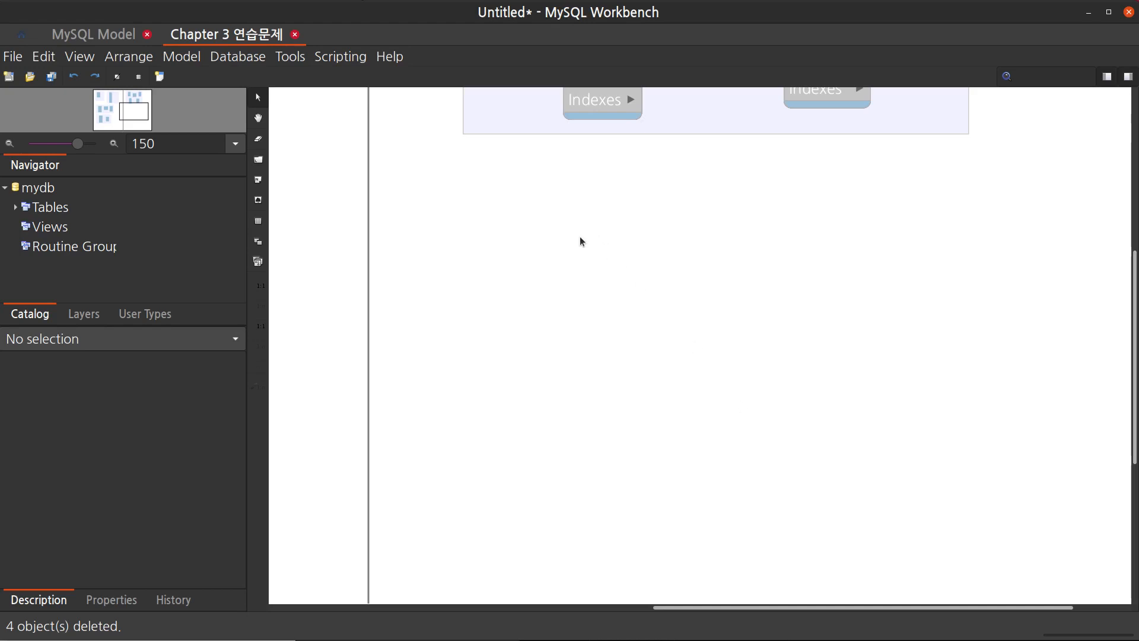
# Place two new tables side by side in an empty area of the canvas
pyautogui.press('t')
pyautogui.hscroll(-5, 580, 241)
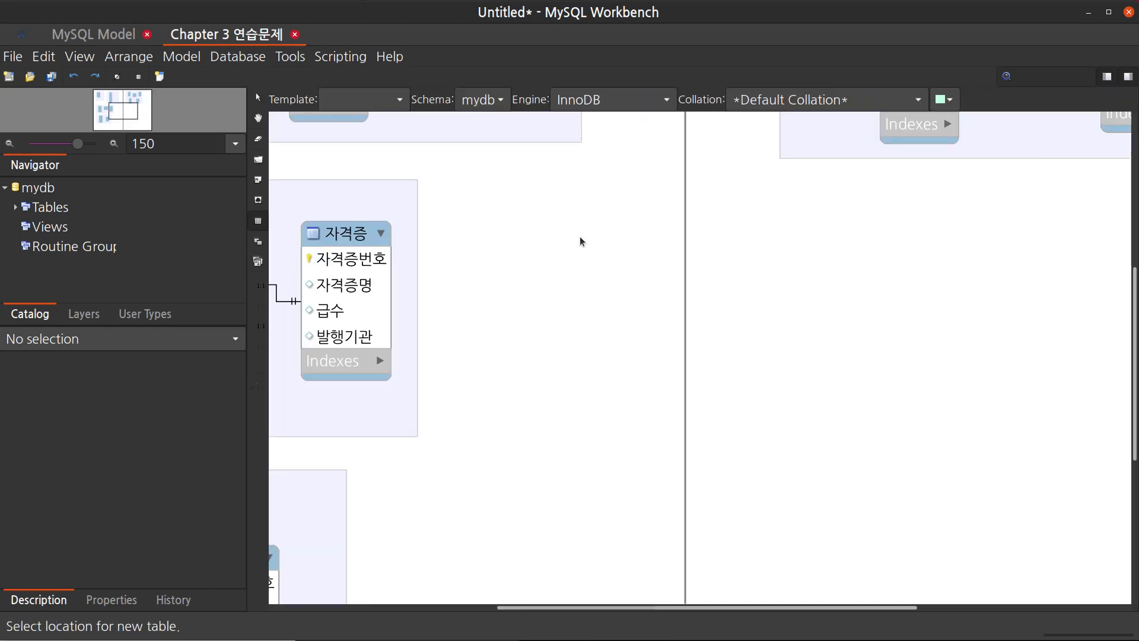
pyautogui.click(833, 303)
pyautogui.click(1039, 302)
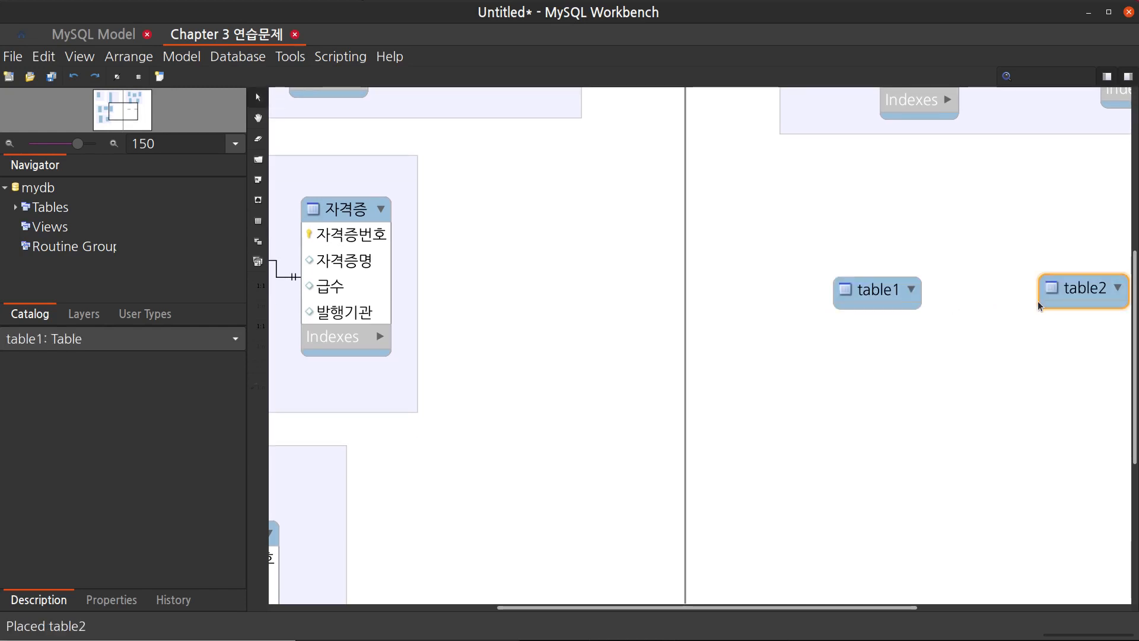
# Rename the first new table to 상품정보
pyautogui.hscroll(5, 1013, 346)
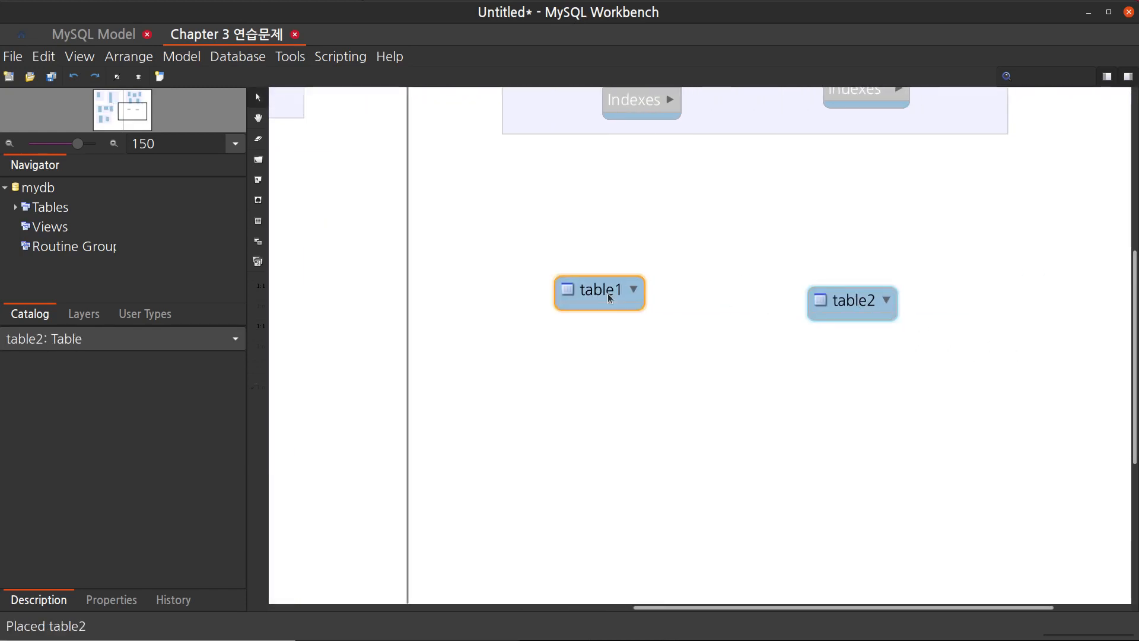
pyautogui.doubleClick(599, 290)
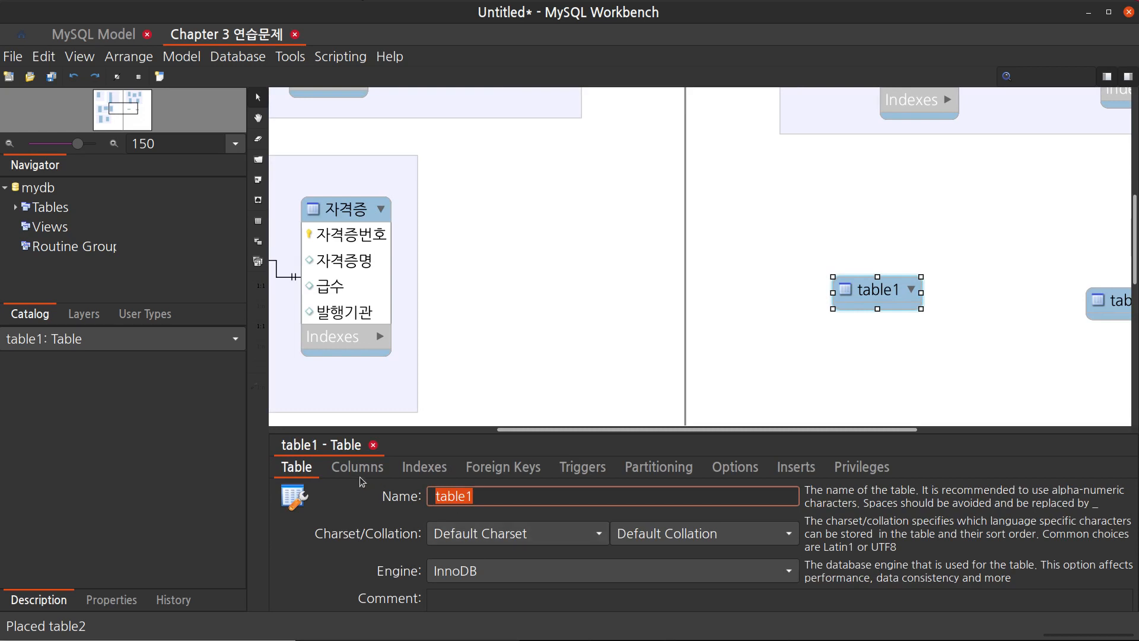
pyautogui.write('상품제')
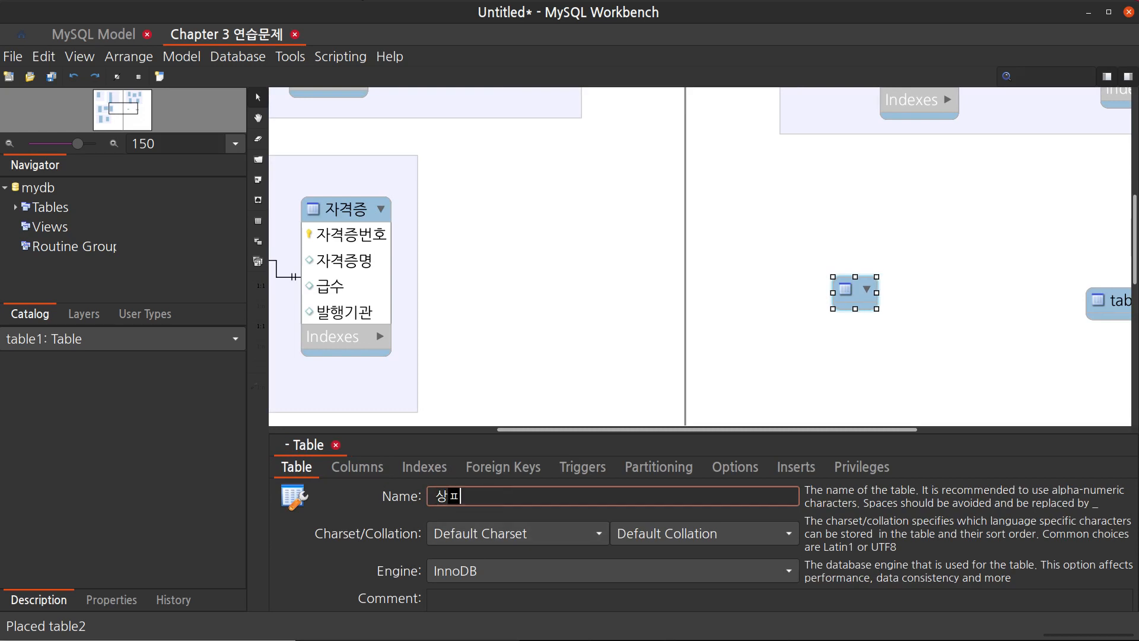
pyautogui.write('정보')
# Add the columns 상품코드 as primary key and 상품명 to the 상품정보 table
pyautogui.click(357, 467)
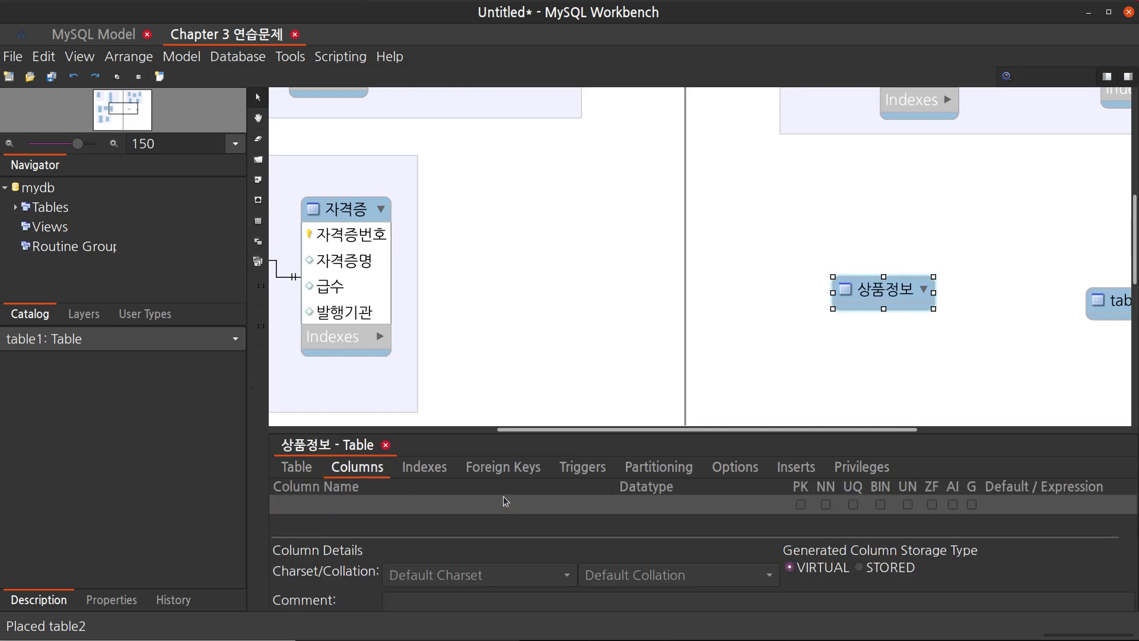
pyautogui.doubleClick(503, 497)
pyautogui.write('상푸')
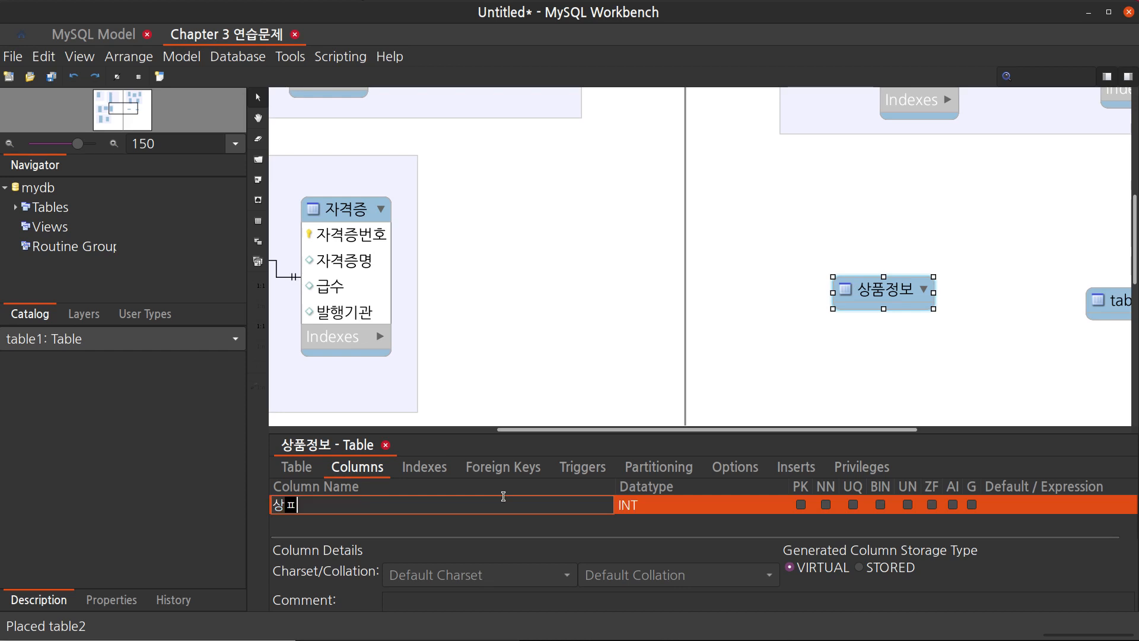
pyautogui.write('코드')
pyautogui.press('Return')
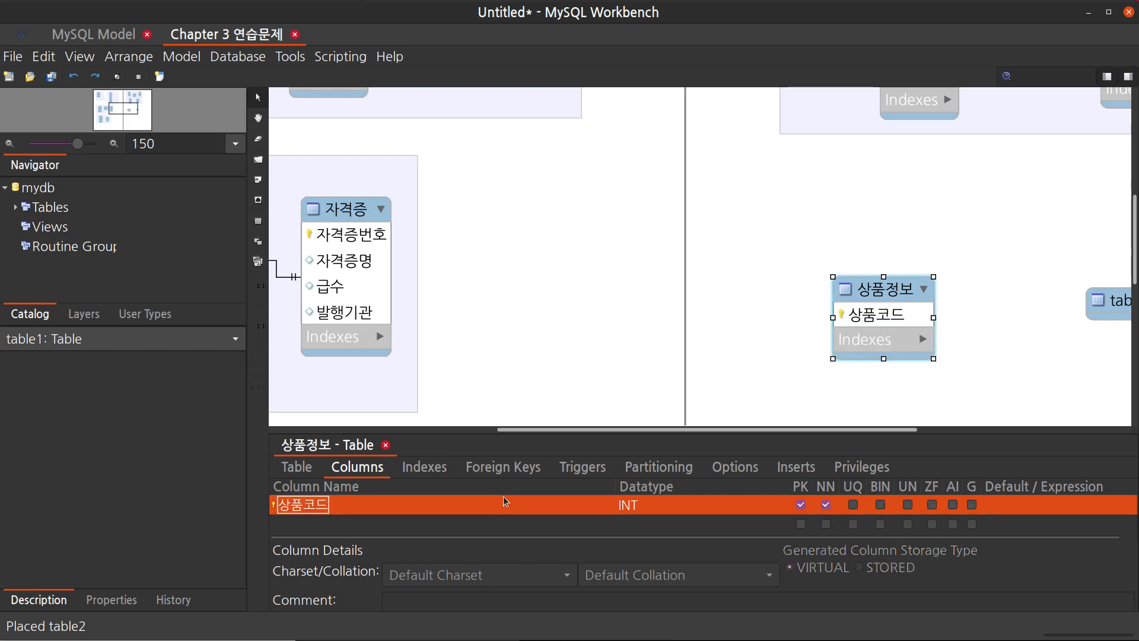
pyautogui.write('사품명')
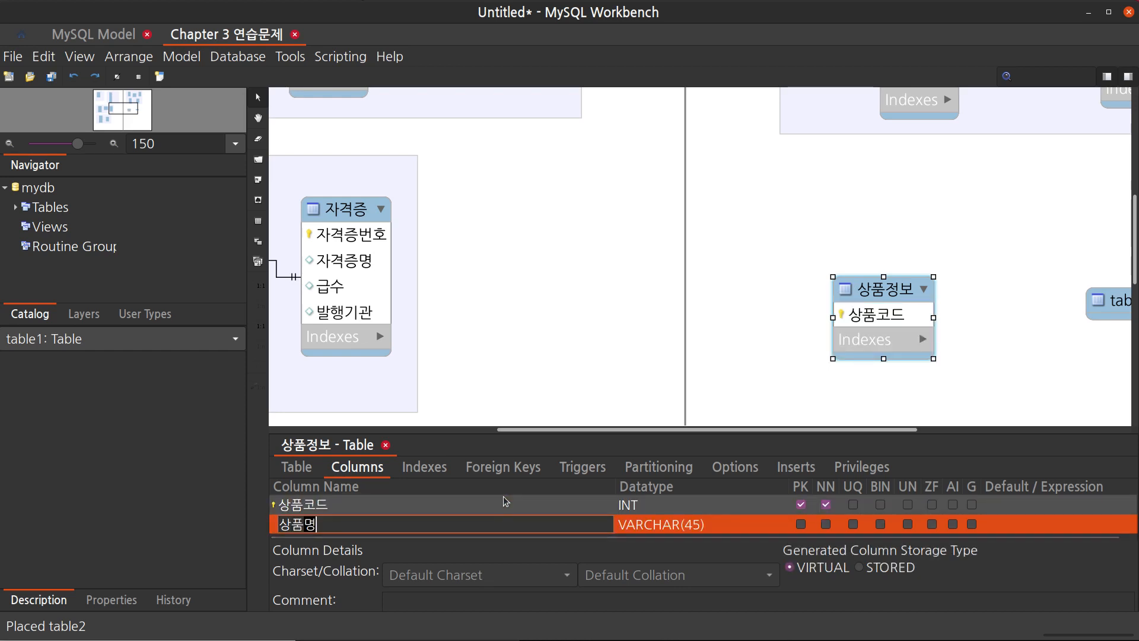
pyautogui.press('Return')
# Add the columns 일반가격 and 할인가격 to the 상품정보 table
pyautogui.write('ㅇ')
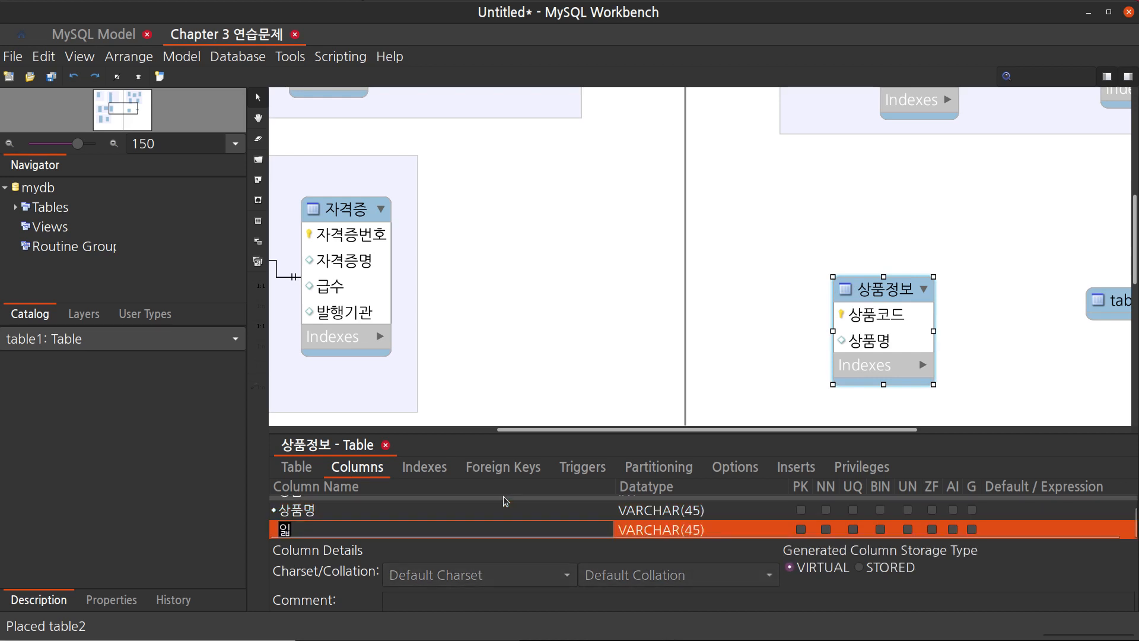
pyautogui.write('반가격')
pyautogui.press('Return')
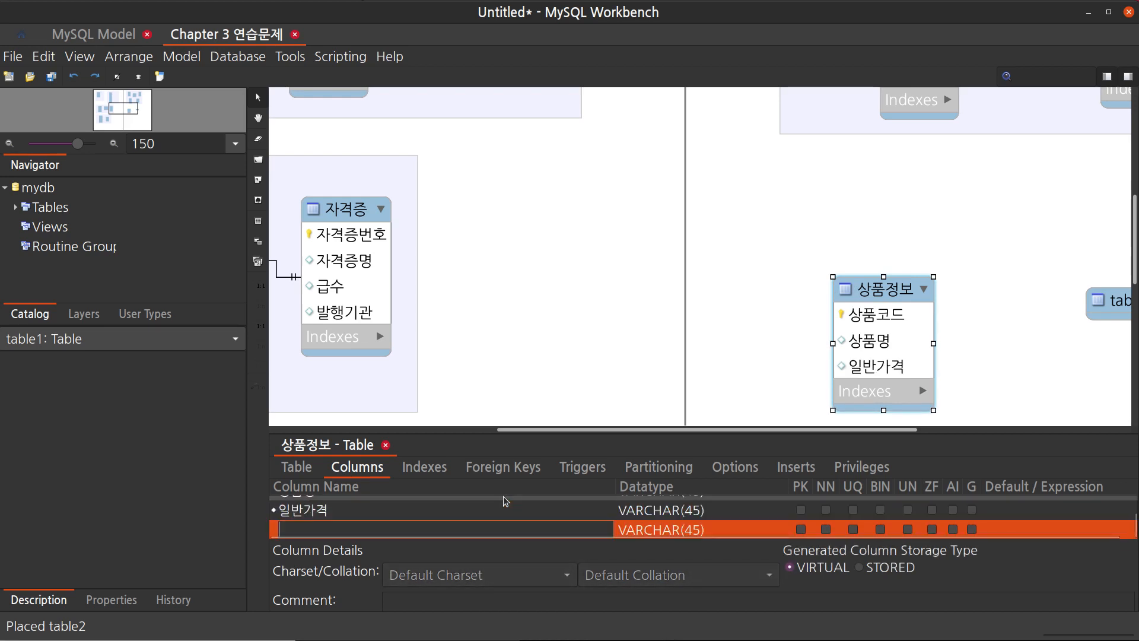
pyautogui.write('할인가겨')
pyautogui.press('Return')
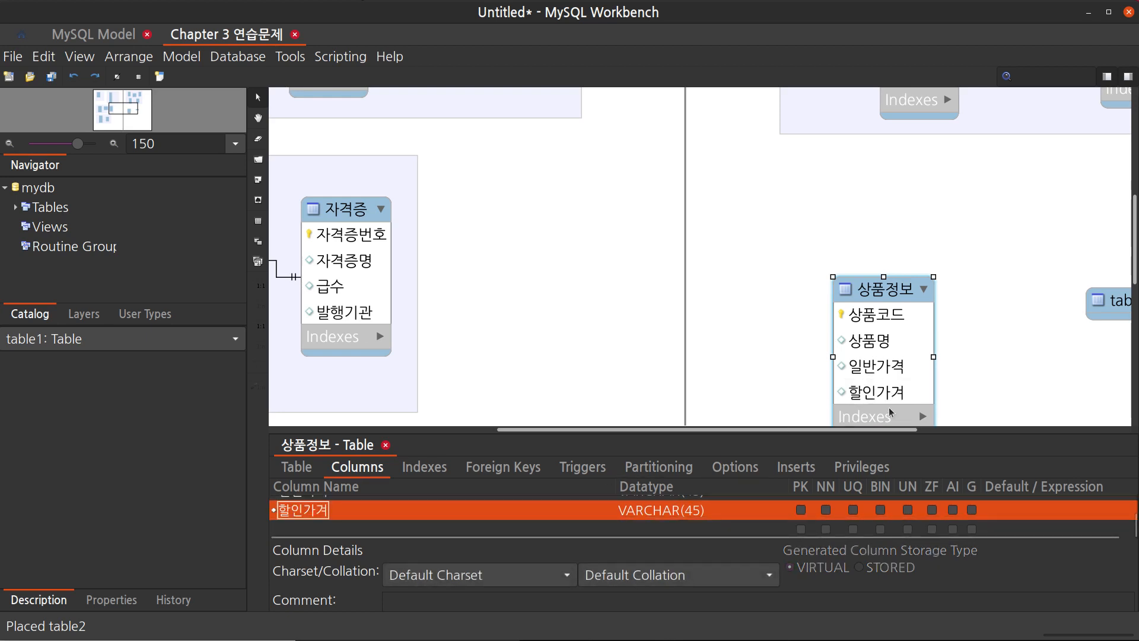
# Correct the last column's name in the 상품정보 table to 할인가격
pyautogui.click(347, 507)
pyautogui.click(347, 505)
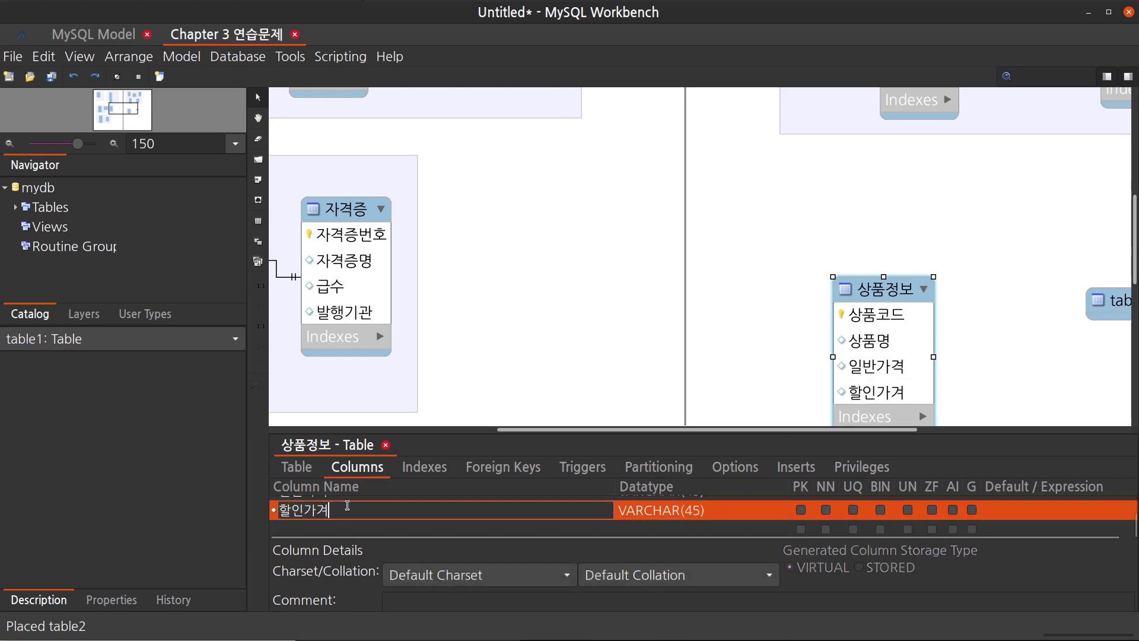
pyautogui.press('BackSpace')
pyautogui.write('ㄱ')
pyautogui.press('Return')
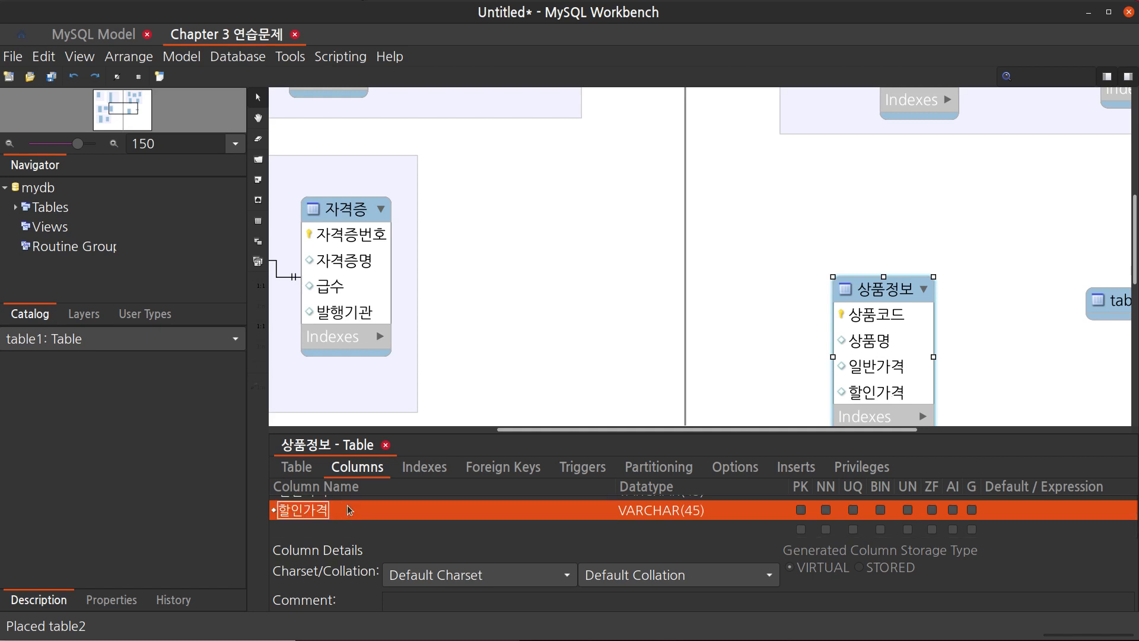
# Nudge the second new table slightly and rename it to 업체정보
pyautogui.scroll(-3, 1016, 315)
pyautogui.hscroll(5, 1014, 315)
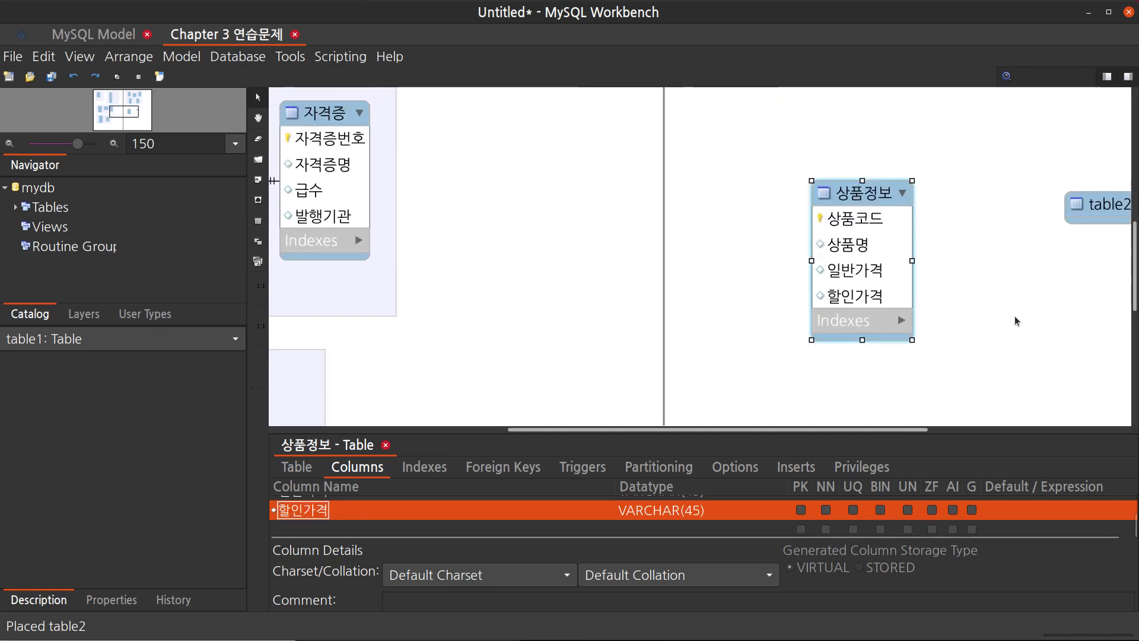
pyautogui.moveTo(953, 203); pyautogui.dragTo(958, 198)
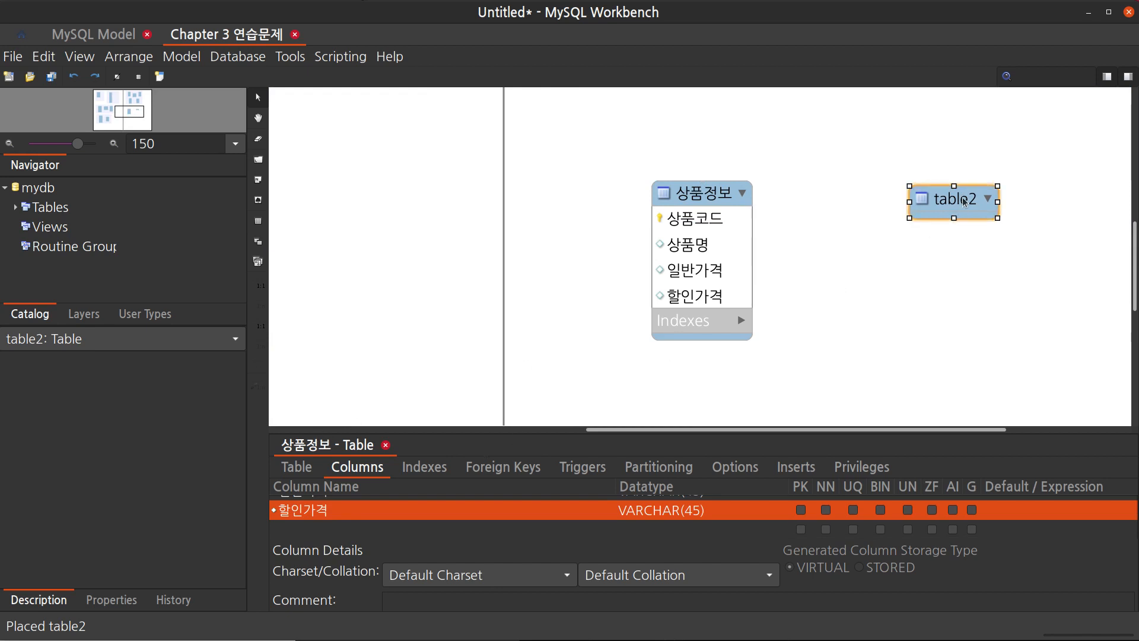
pyautogui.doubleClick(964, 204)
pyautogui.click(301, 476)
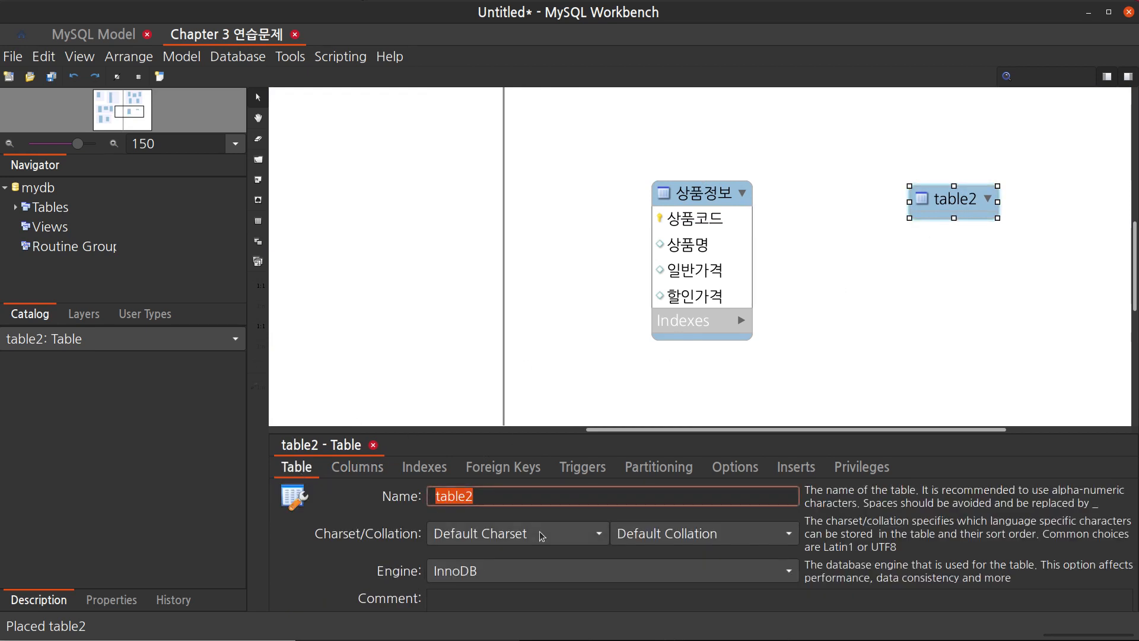
pyautogui.write('상제품')
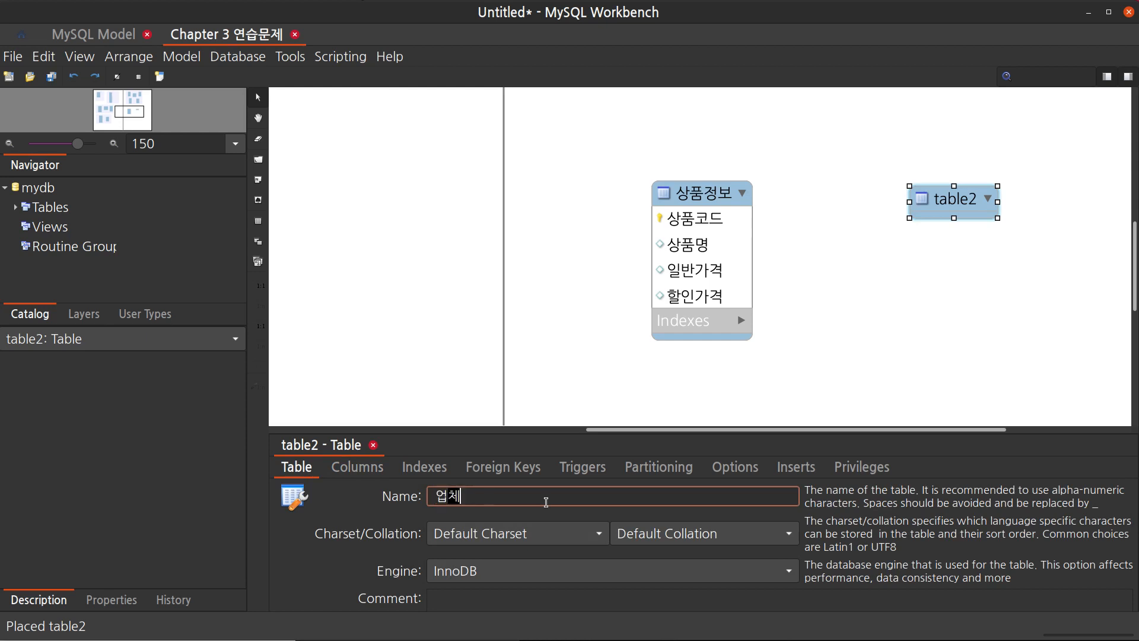
pyautogui.press('Return')
# Add the columns 업체코드 as primary key and 업체명 to the 업체정보 table
pyautogui.doubleClick(546, 504)
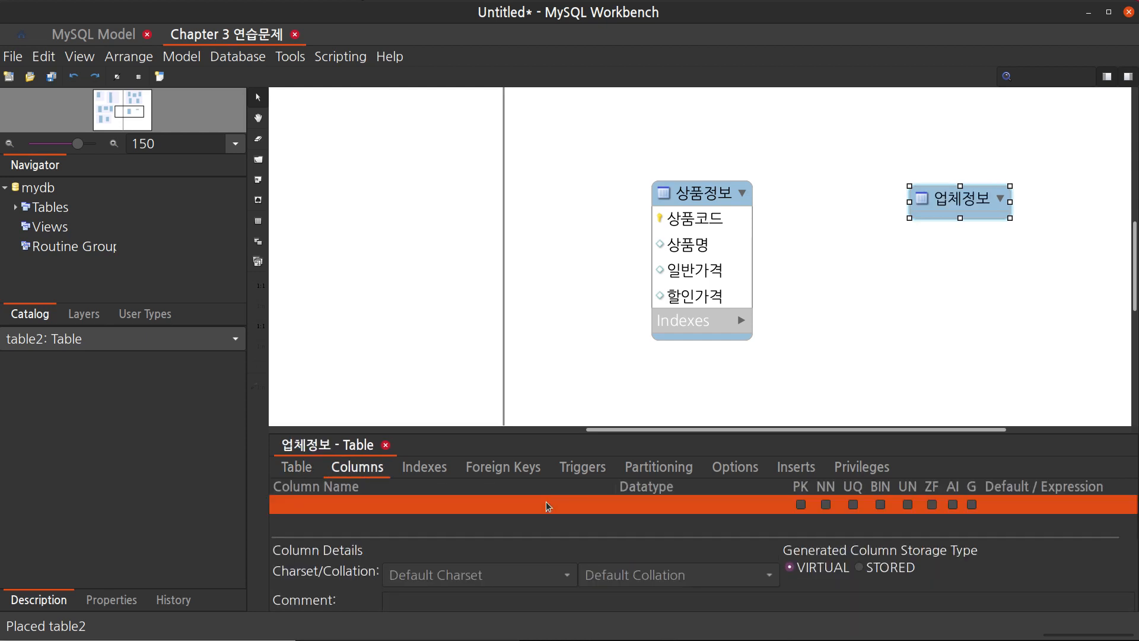
pyautogui.write('업체코드')
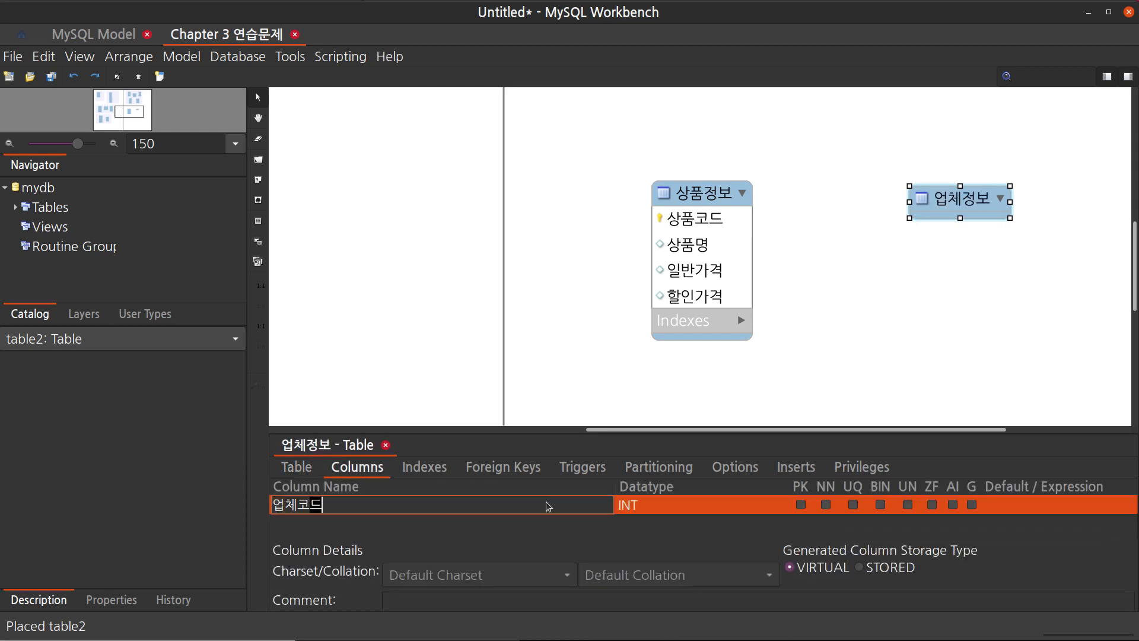
pyautogui.press('Return')
pyautogui.write('업쳄')
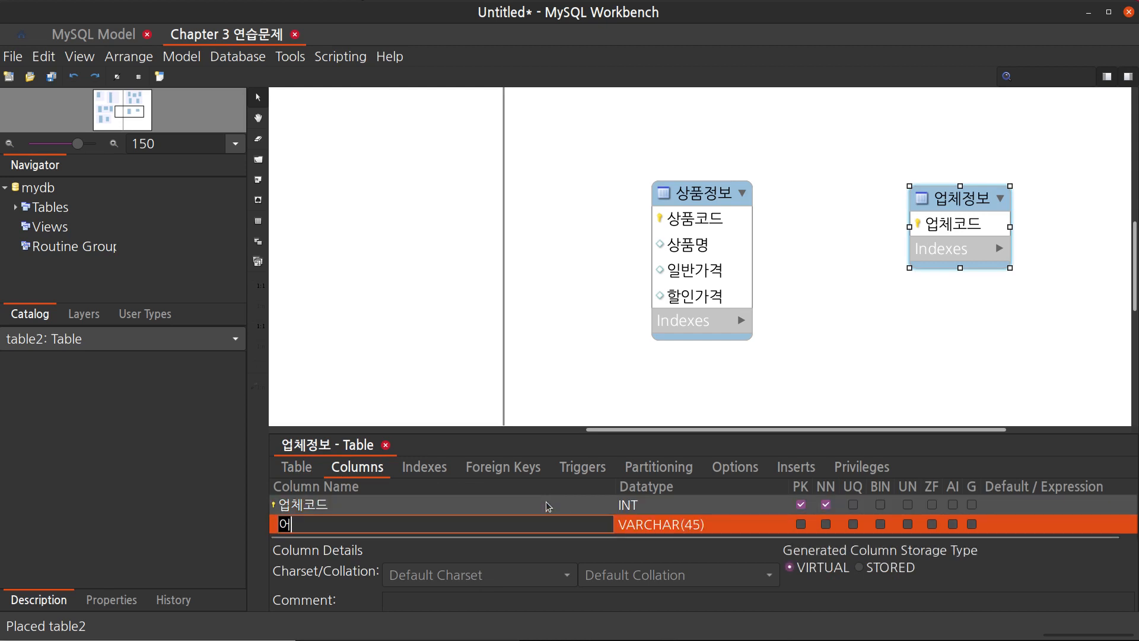
pyautogui.write('명')
pyautogui.press('Return')
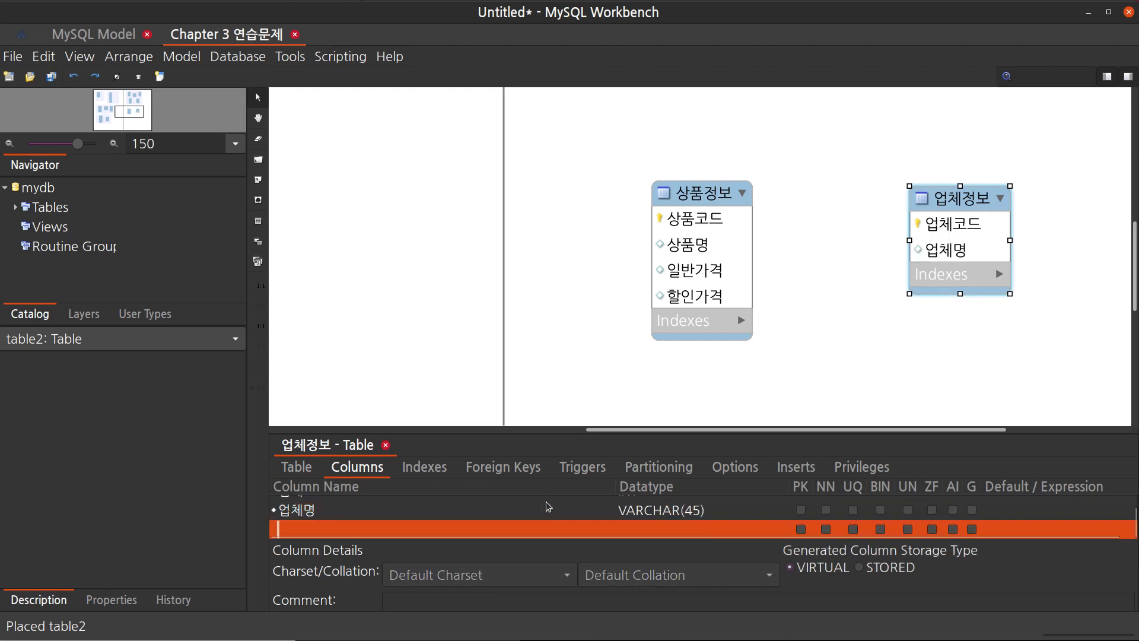
# Add the columns 대표자, 사업자등록번호 and 주소 to the 업체정보 table
pyautogui.write('대푯자')
pyautogui.press('Return')
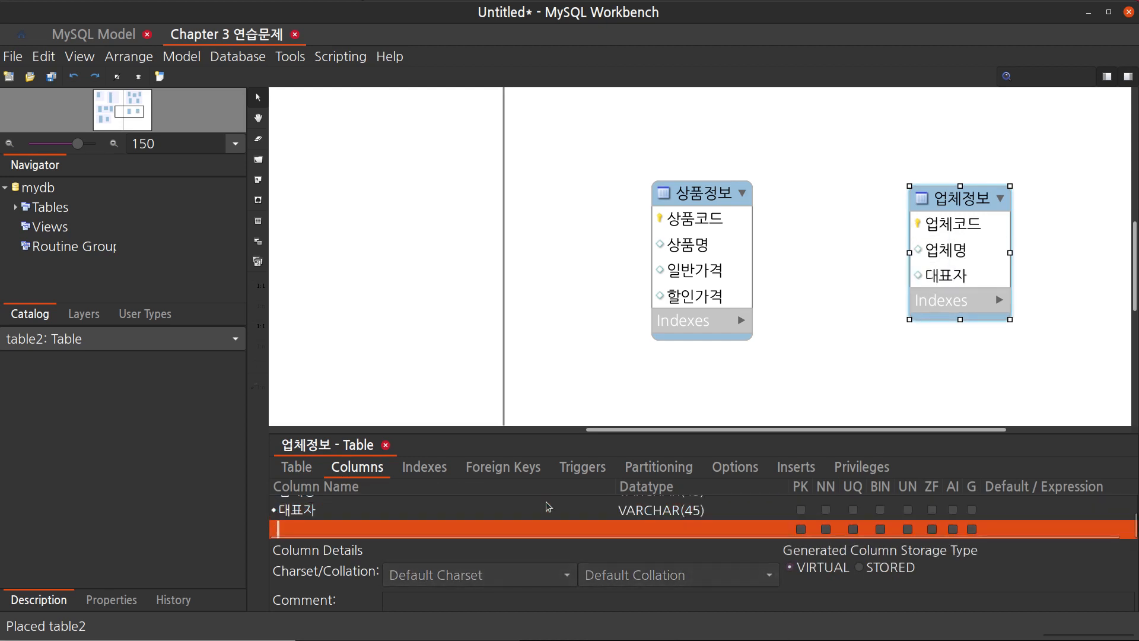
pyautogui.write('사번업자등록번호')
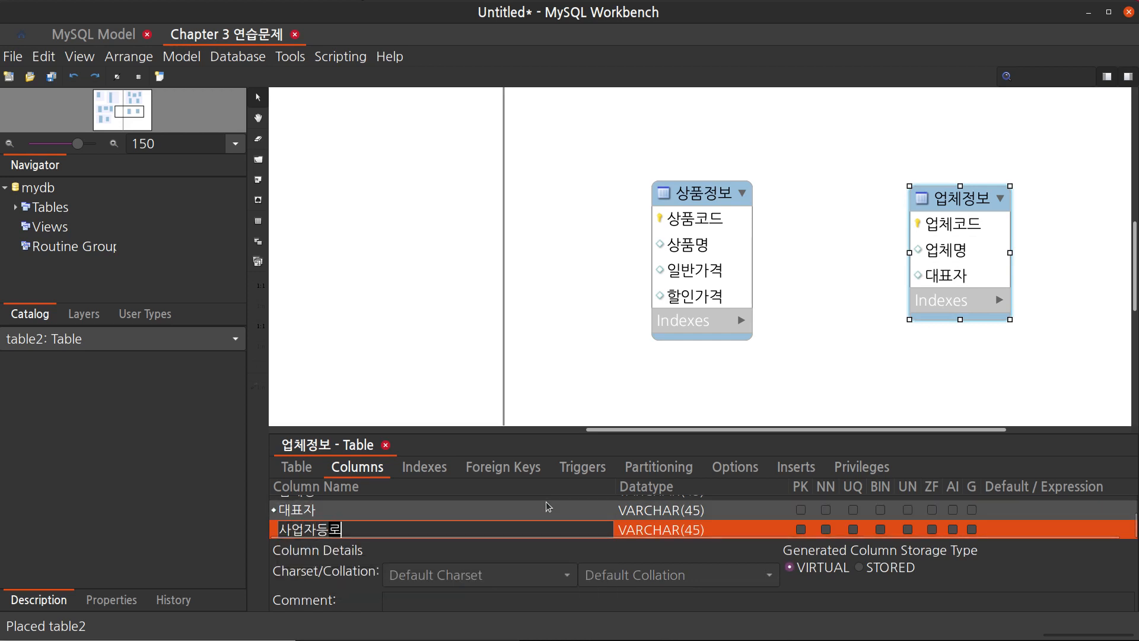
pyautogui.press('Return')
pyautogui.write('주소')
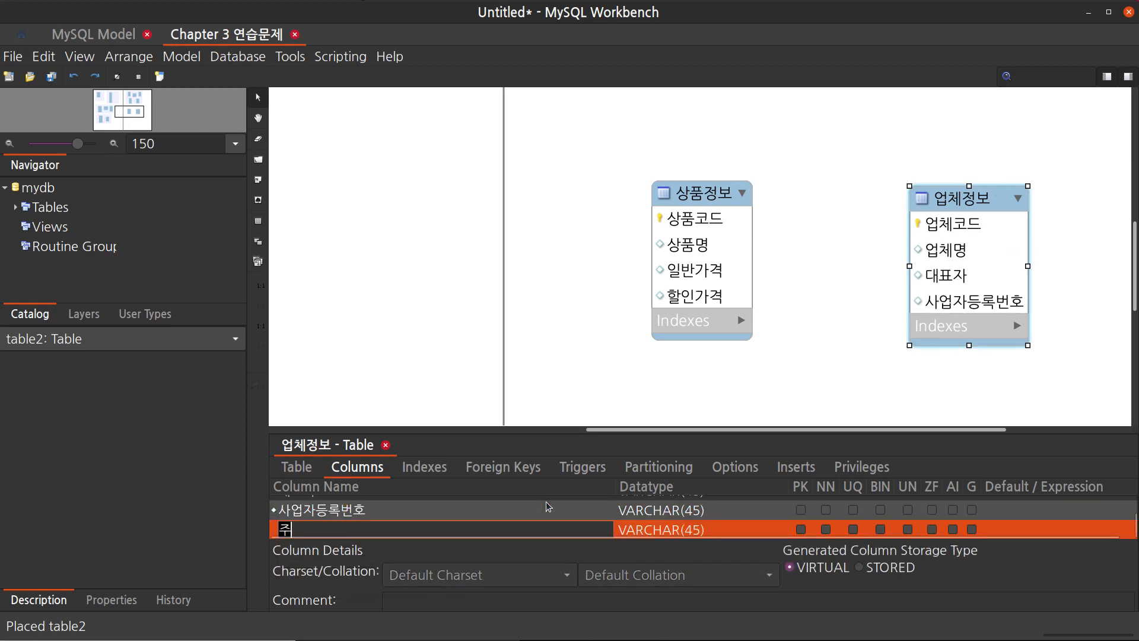
pyautogui.press('Return')
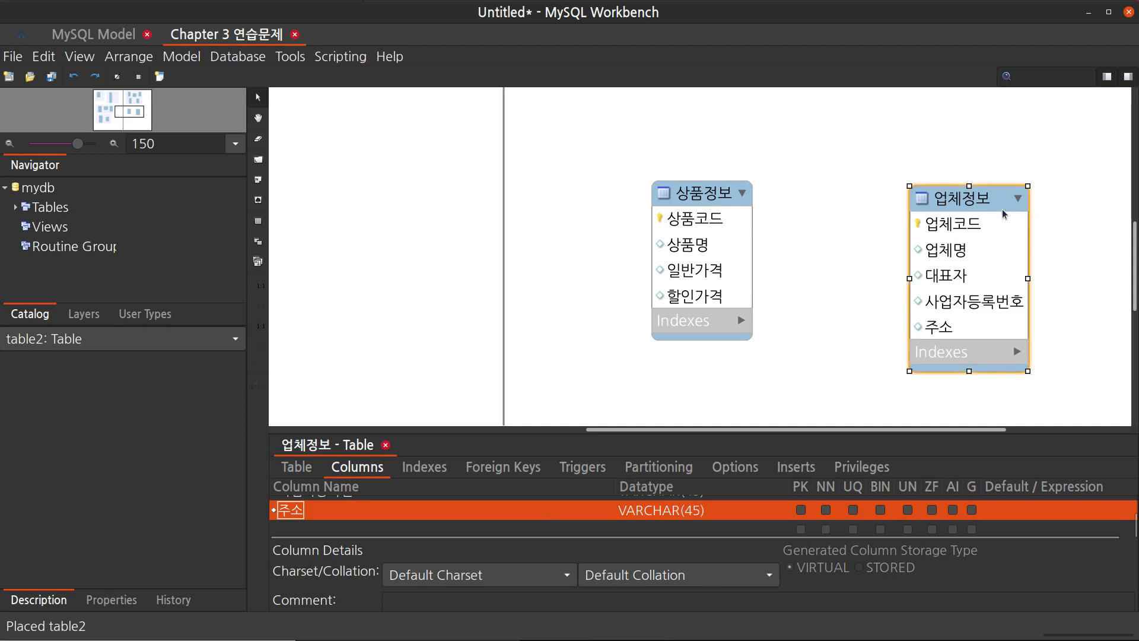
# Reposition the 상품정보 and 업체정보 tables slightly so they sit side by side on the canvas
pyautogui.scroll(4, 1030, 247)
pyautogui.scroll(-3, 1031, 248)
pyautogui.hscroll(2, 1009, 244)
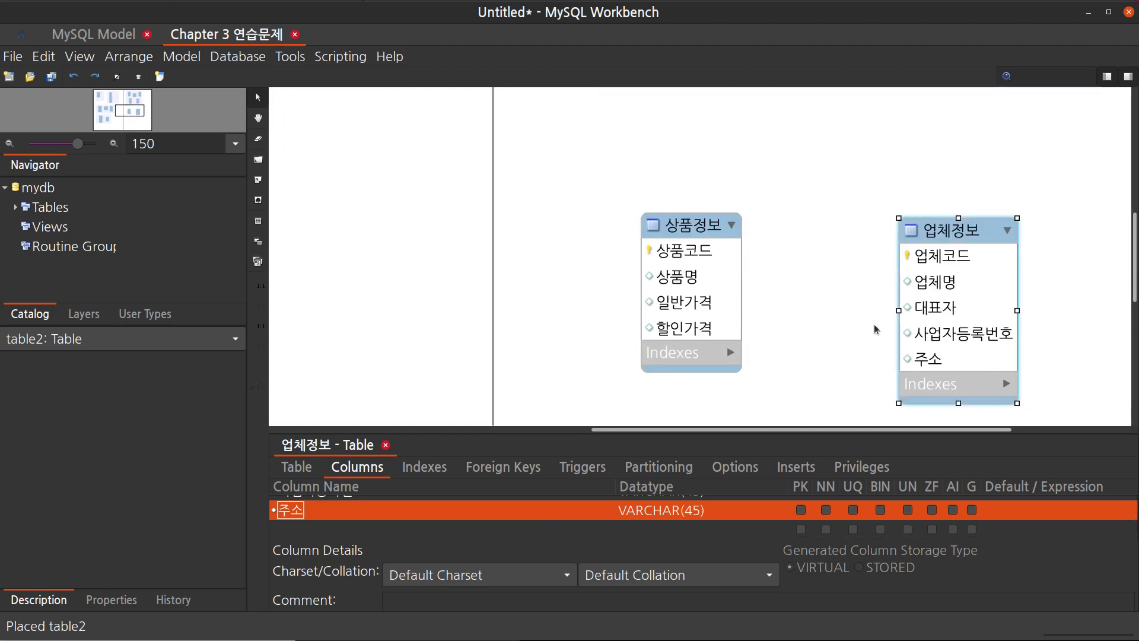
pyautogui.moveTo(915, 231); pyautogui.dragTo(920, 222)
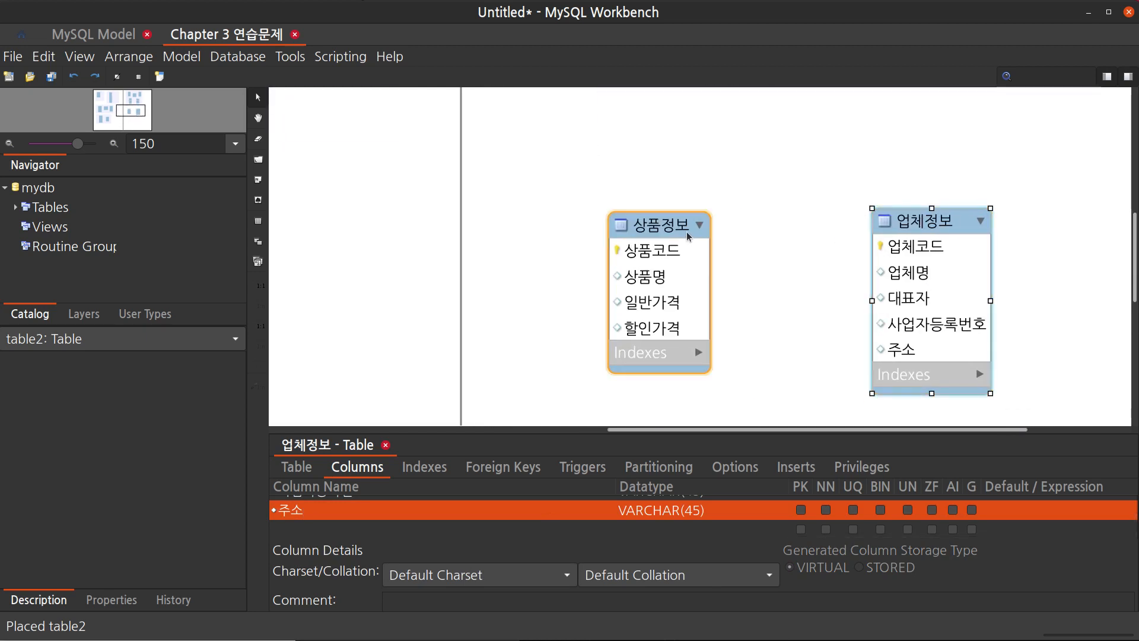
pyautogui.scroll(-2, 692, 324)
pyautogui.scroll(-3, 694, 328)
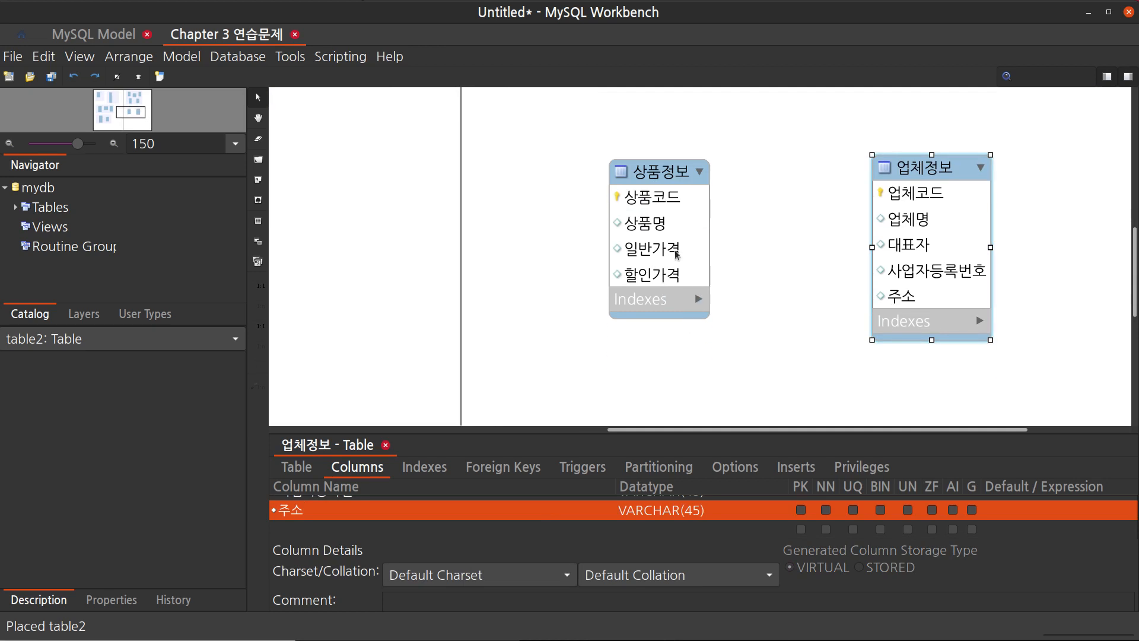
pyautogui.click(663, 173)
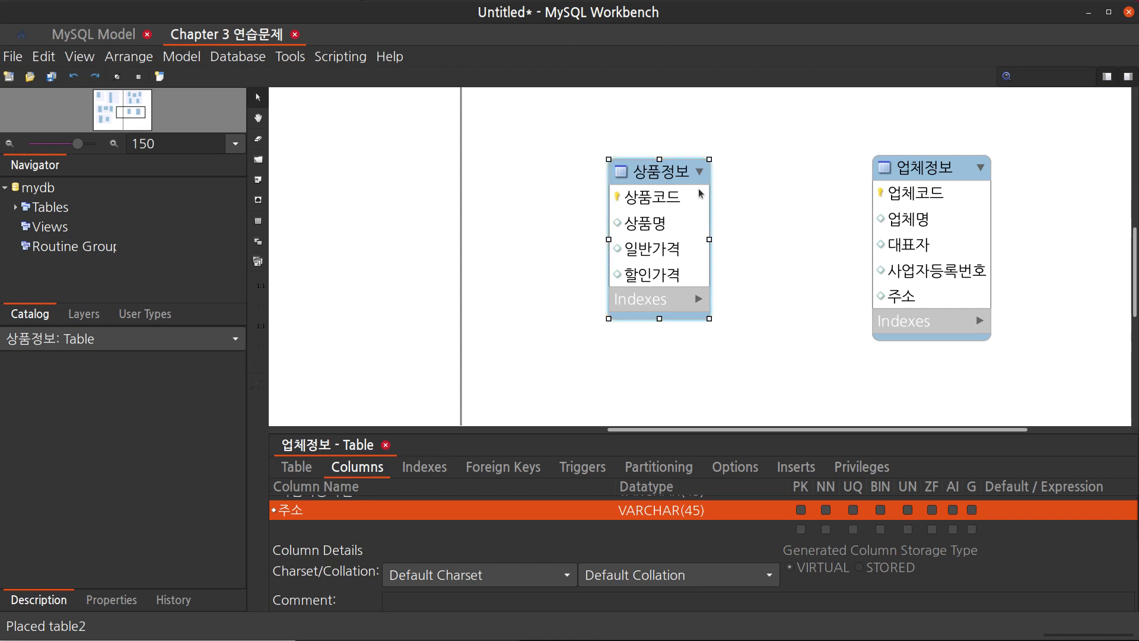
pyautogui.moveTo(940, 177); pyautogui.dragTo(926, 178)
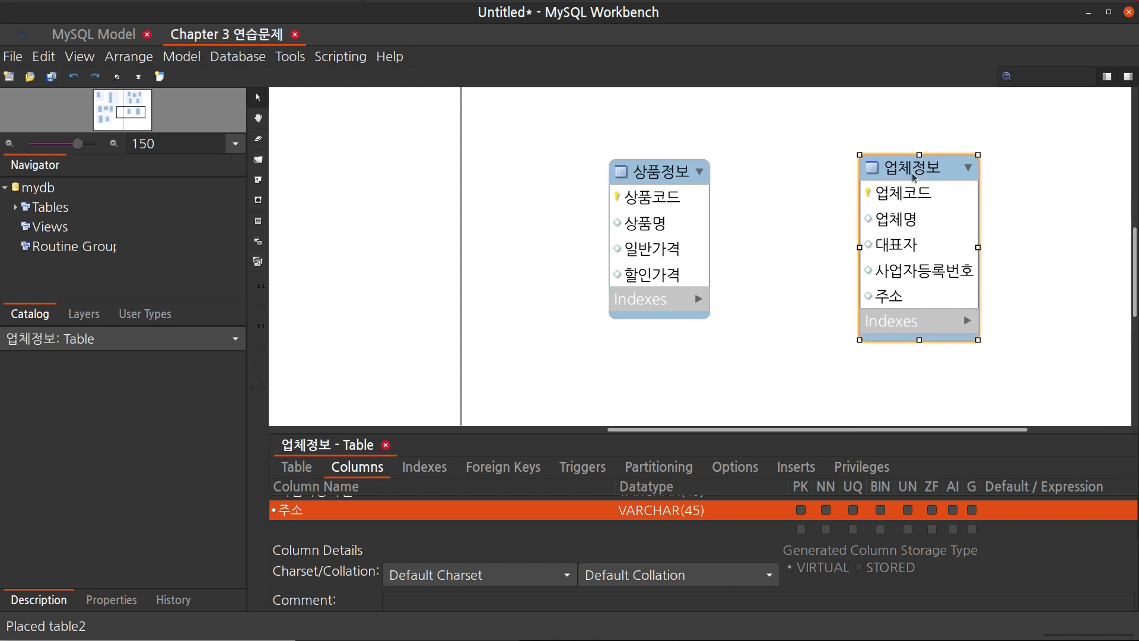
pyautogui.moveTo(665, 181); pyautogui.dragTo(670, 183)
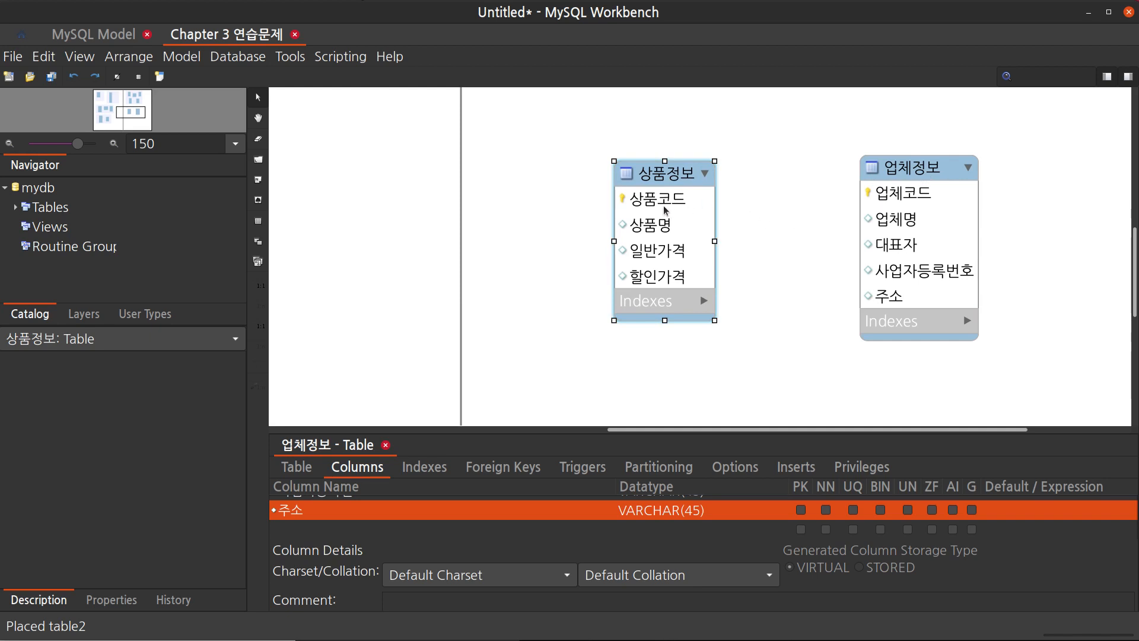
pyautogui.click(763, 262)
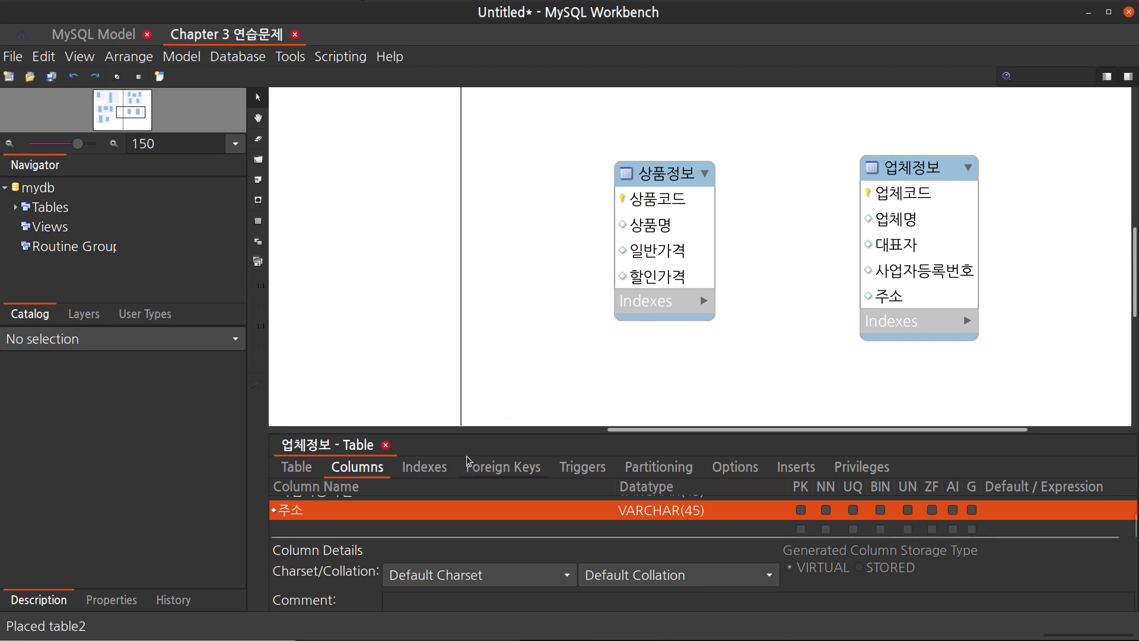
# Create a one-to-many non-identifying relationship between 상품정보 and 업체정보, then nudge 상품정보 slightly
pyautogui.press('2')
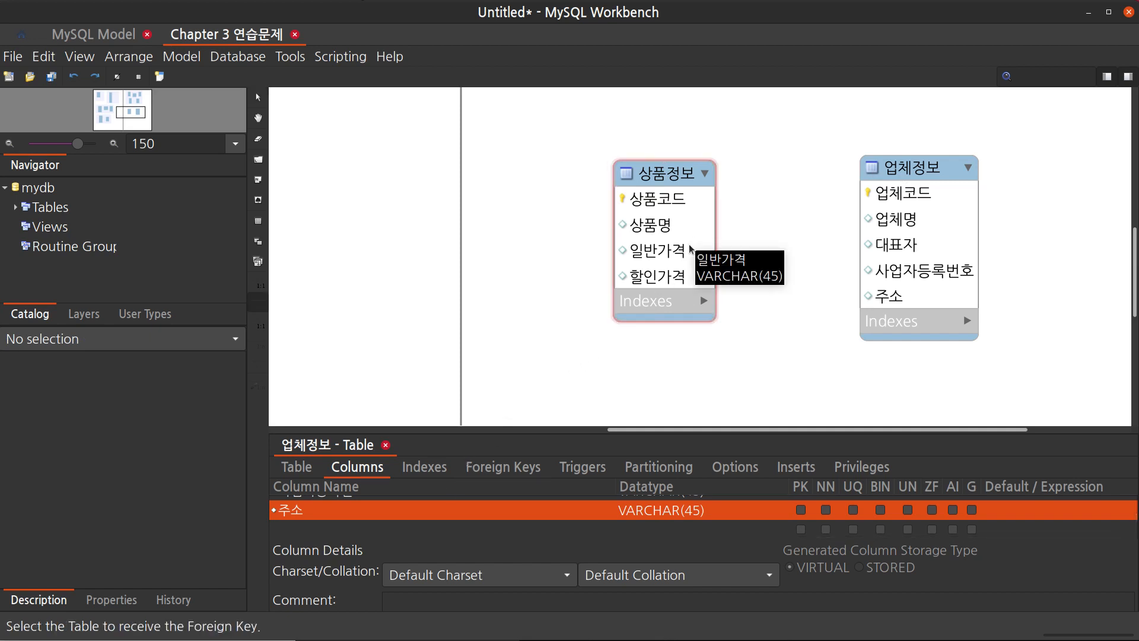
pyautogui.click(692, 250)
pyautogui.click(916, 261)
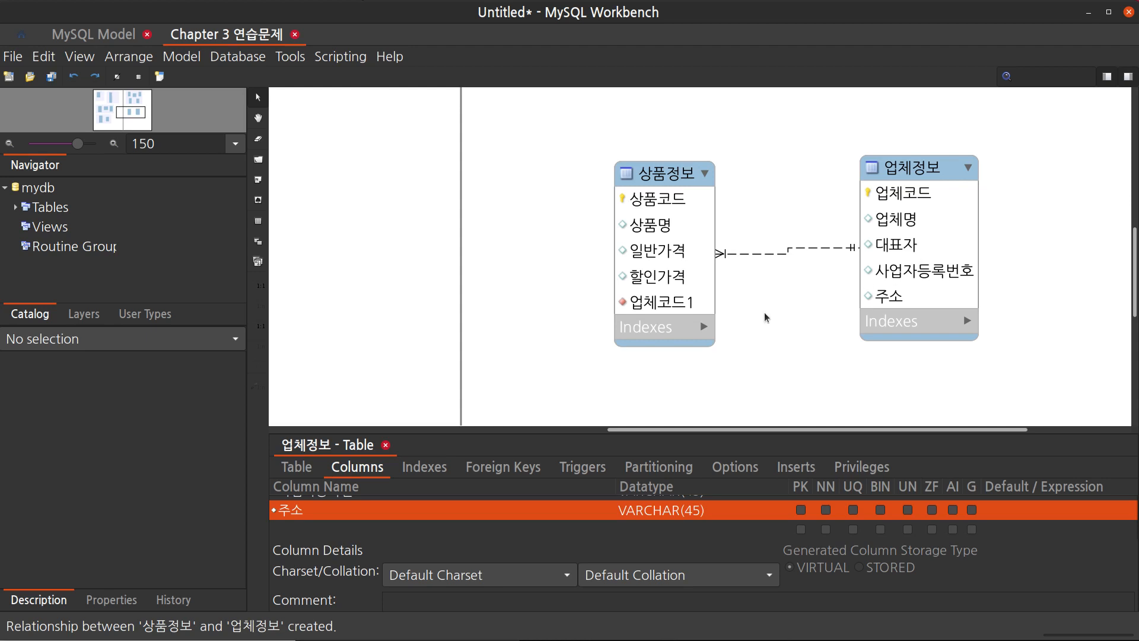
pyautogui.moveTo(683, 198); pyautogui.dragTo(687, 193)
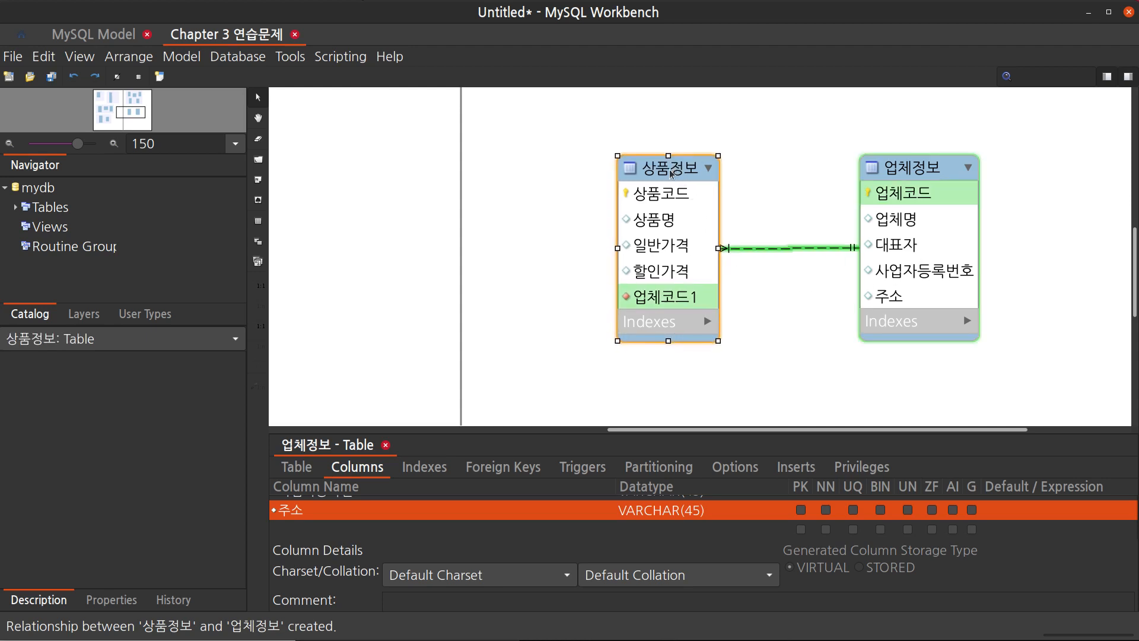
# Rename the new foreign key column in the 상품정보 table to 업체코드
pyautogui.doubleClick(694, 205)
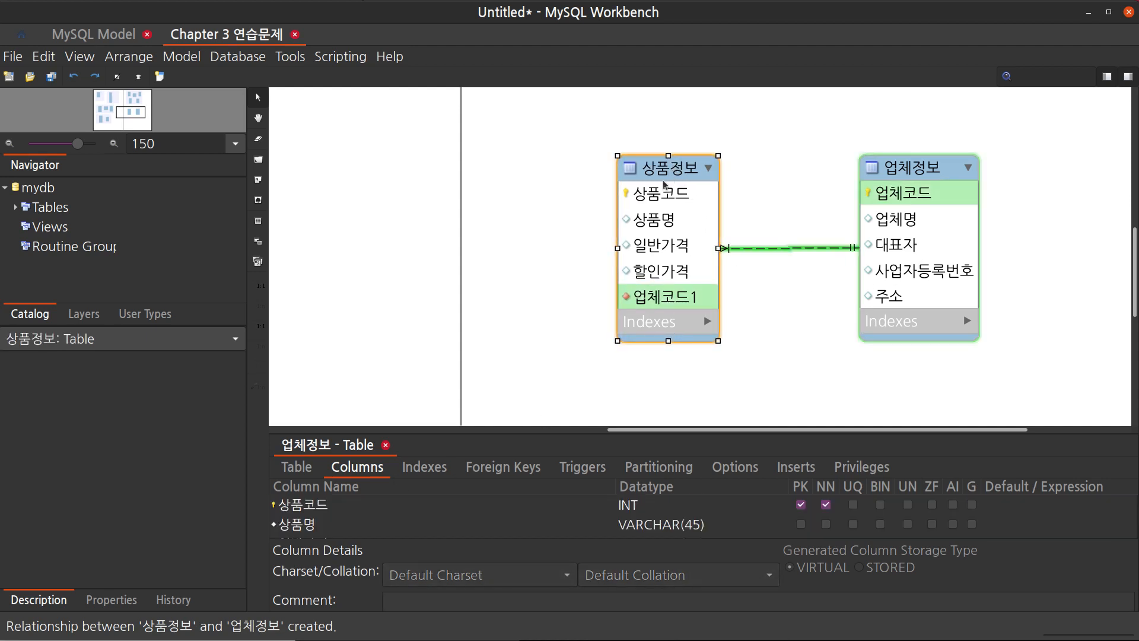
pyautogui.scroll(-2, 385, 523)
pyautogui.click(409, 528)
pyautogui.click(425, 527)
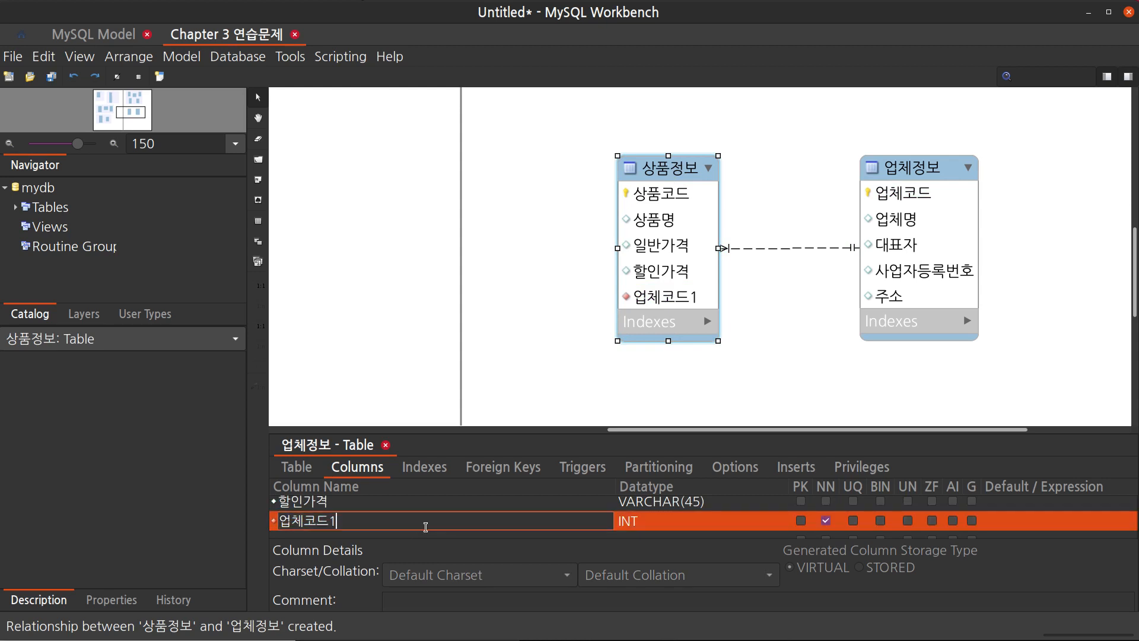
pyautogui.press('BackSpace')
pyautogui.press('Return')
pyautogui.click(813, 363)
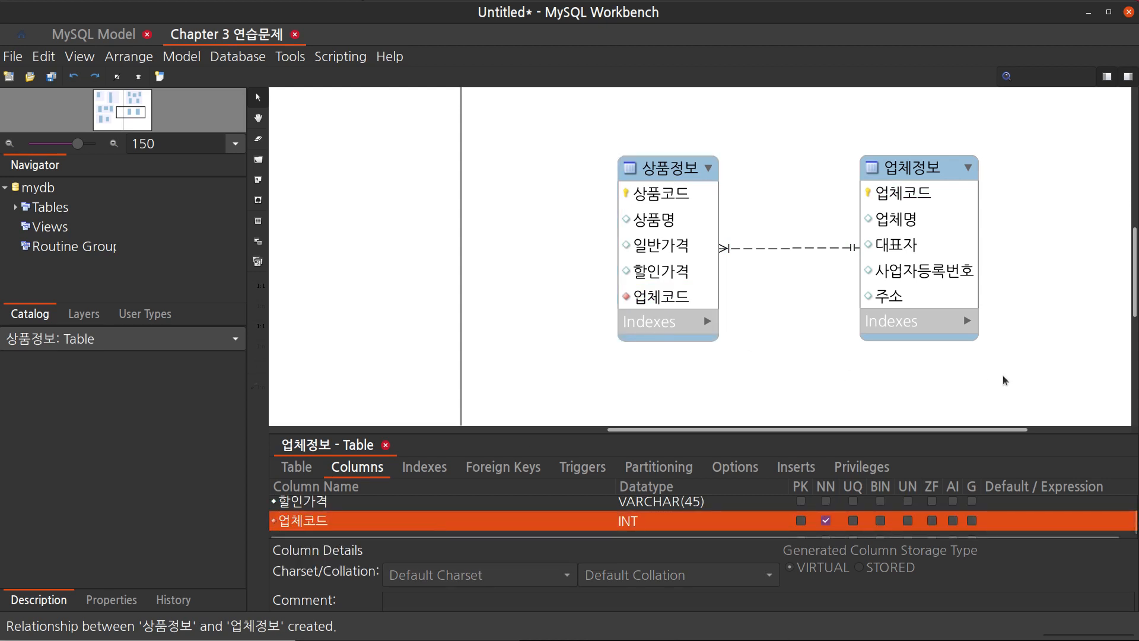
# Move the 업체정보 table slightly closer to the 상품정보 table
pyautogui.scroll(2, 902, 332)
pyautogui.moveTo(918, 189); pyautogui.dragTo(900, 191)
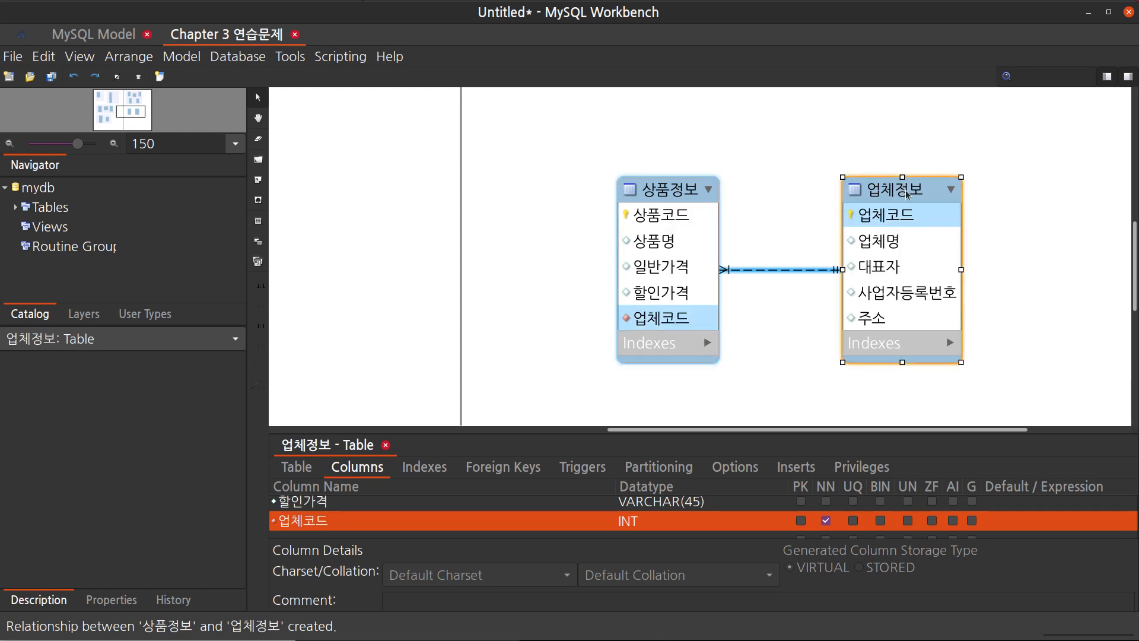
pyautogui.click(676, 191)
pyautogui.click(773, 171)
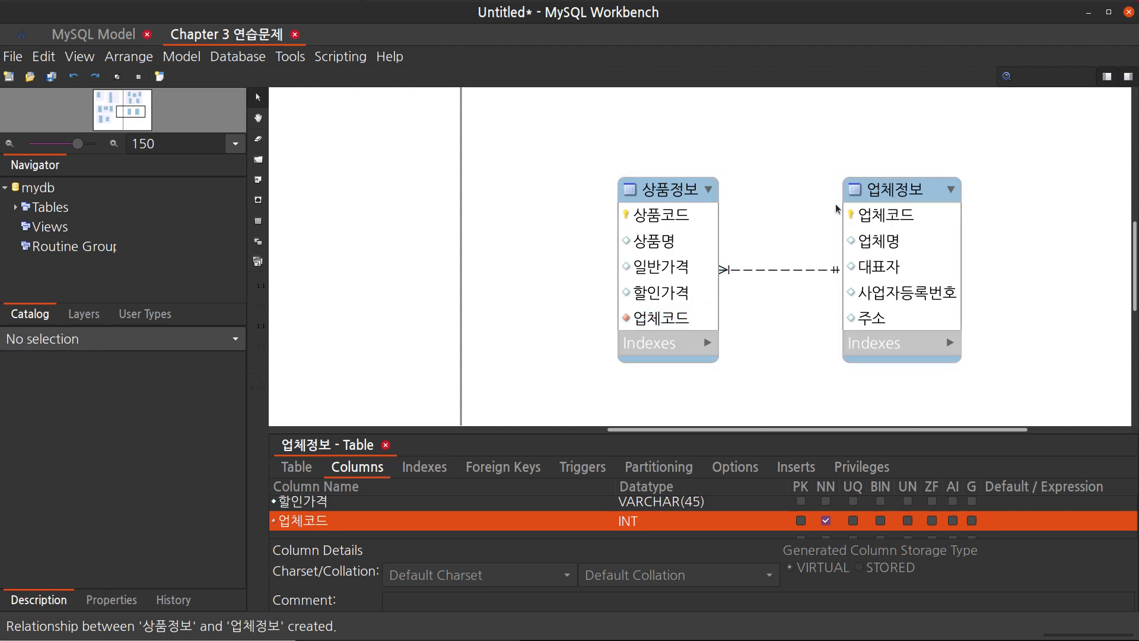
pyautogui.moveTo(656, 322)
pyautogui.moveTo(688, 190)
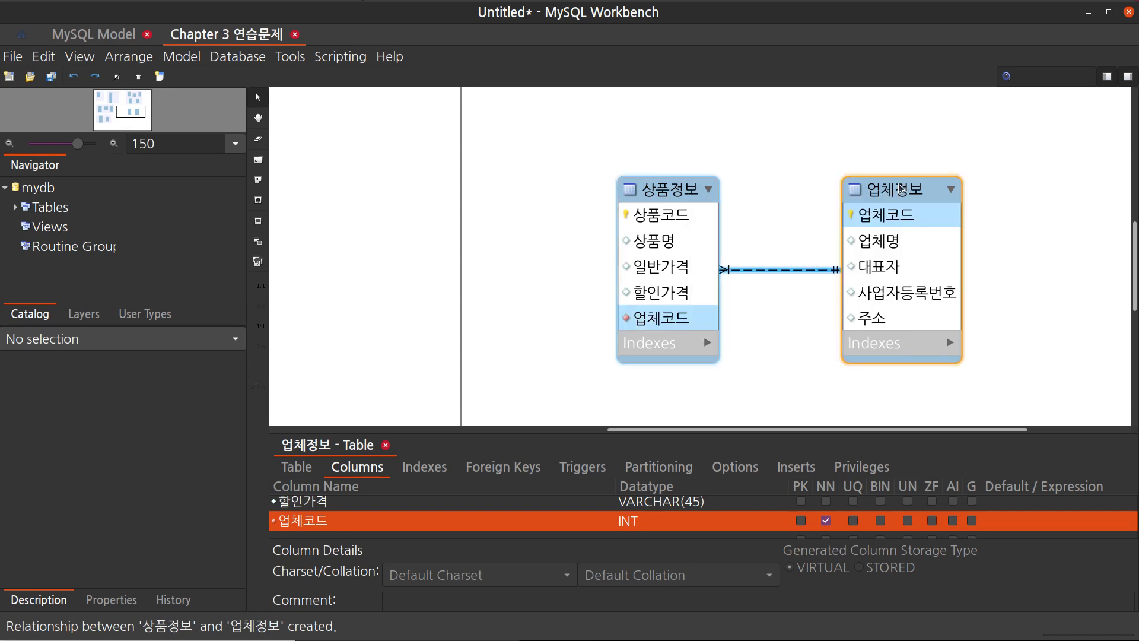
pyautogui.moveTo(901, 189)
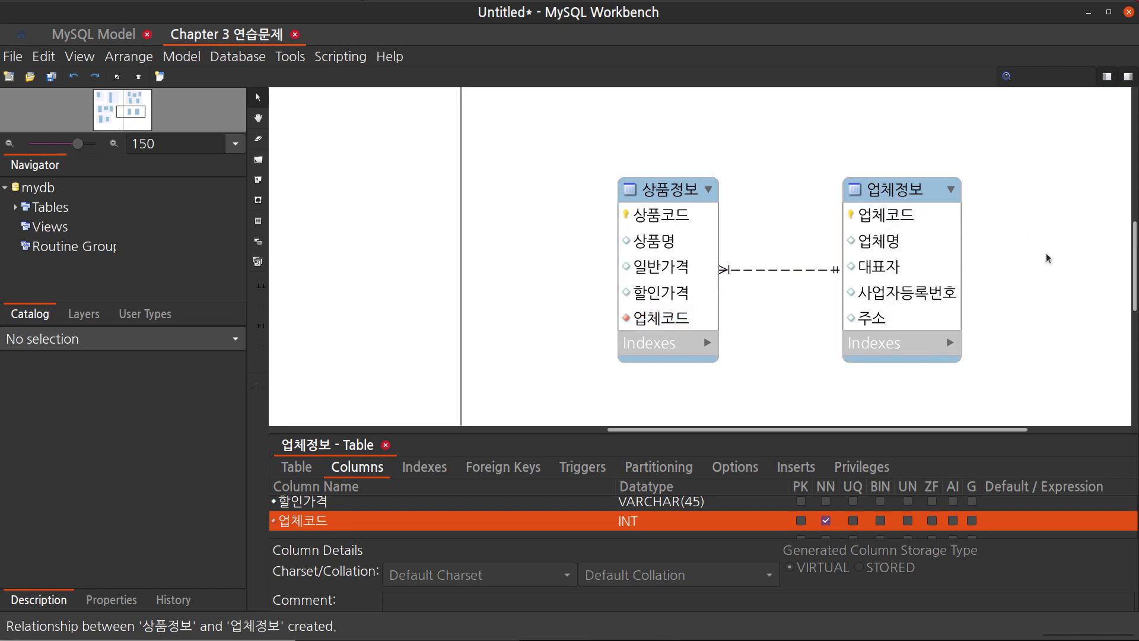
# Draw a new layer enclosing the 상품정보 and 업체정보 tables
pyautogui.press('l')
pyautogui.hscroll(-3, 950, 370)
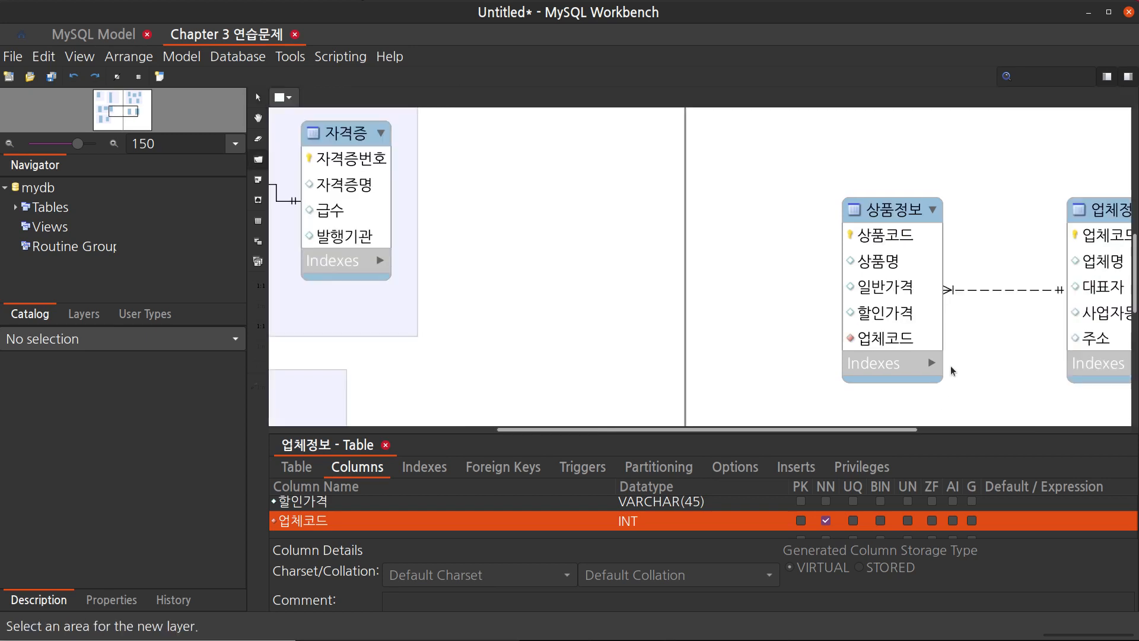
pyautogui.moveTo(771, 167); pyautogui.dragTo(1130, 417)
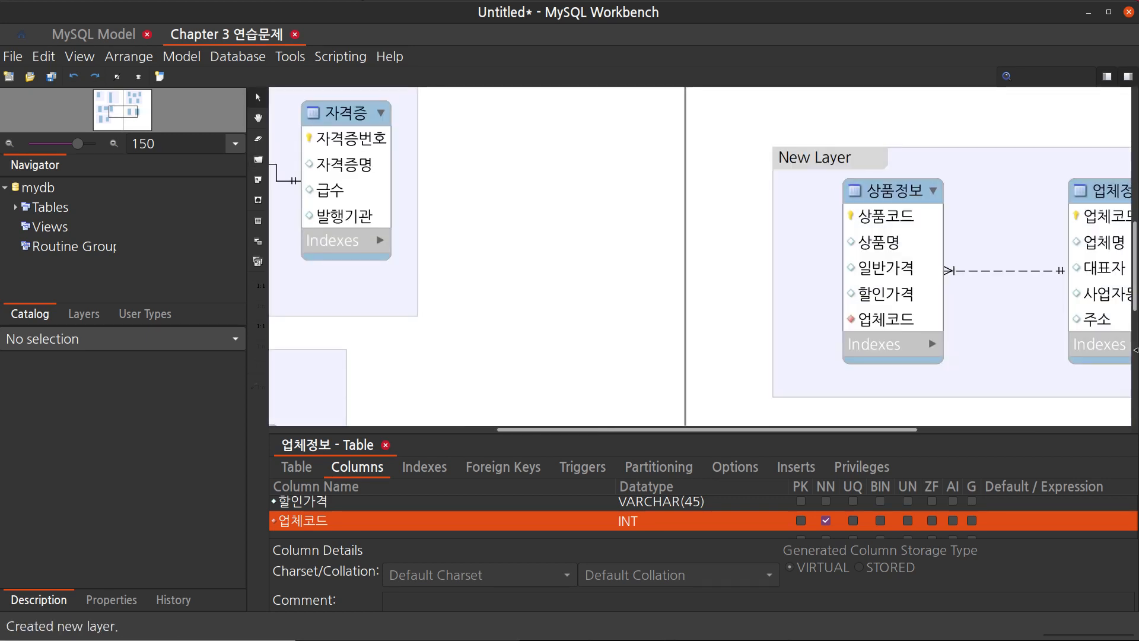
# Rename the new layer to 10번
pyautogui.doubleClick(824, 152)
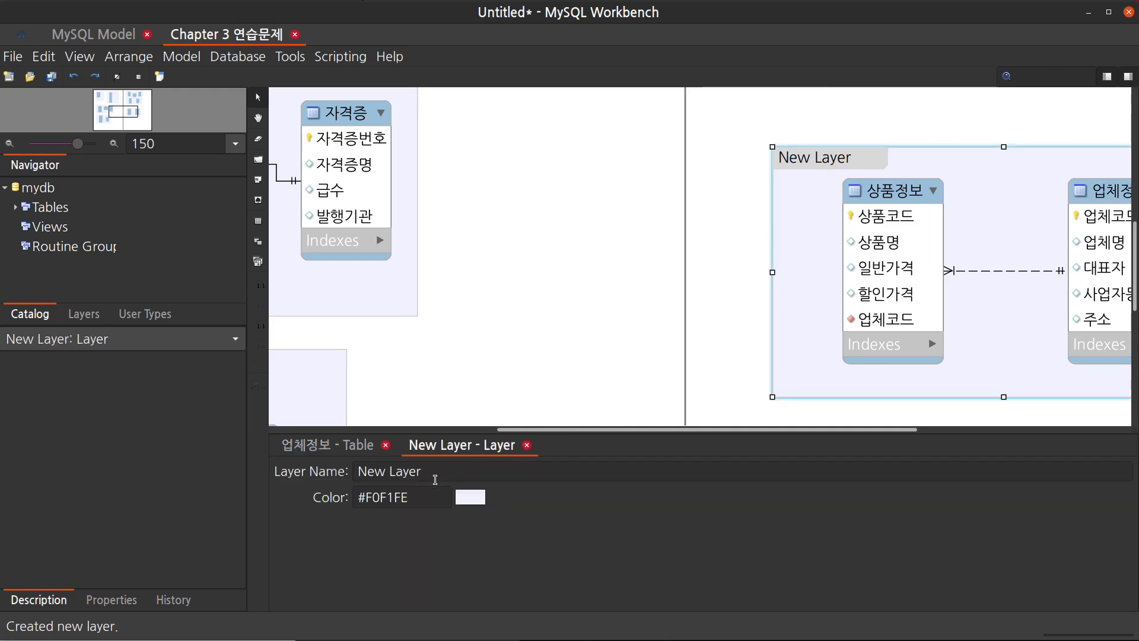
pyautogui.tripleClick(428, 469)
pyautogui.press('BackSpace')
pyautogui.write('10번')
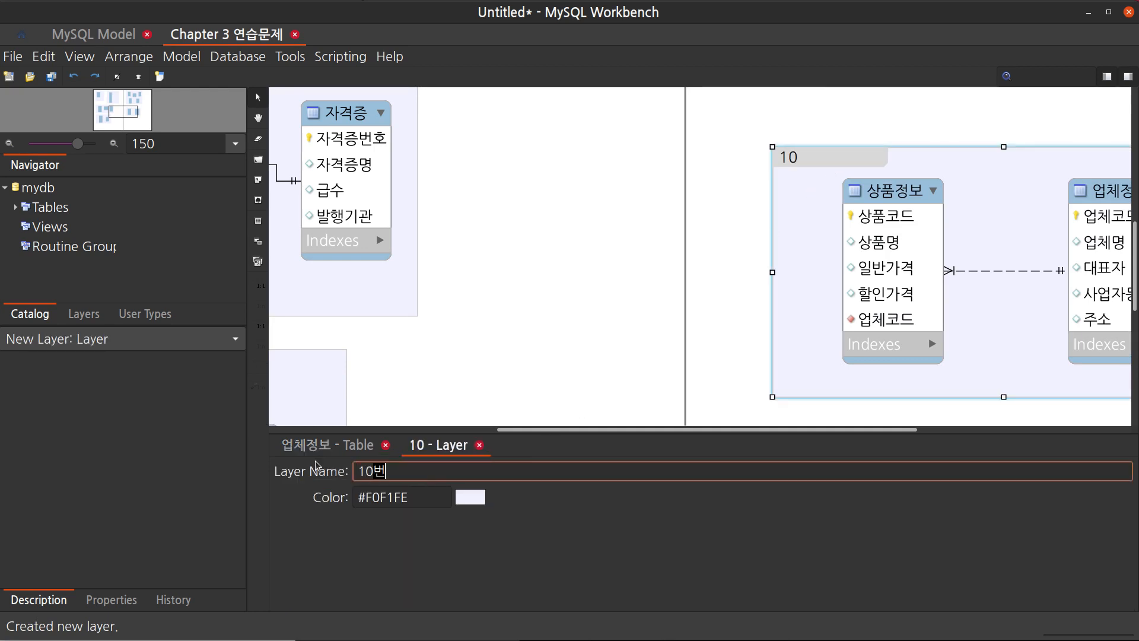
pyautogui.press('Return')
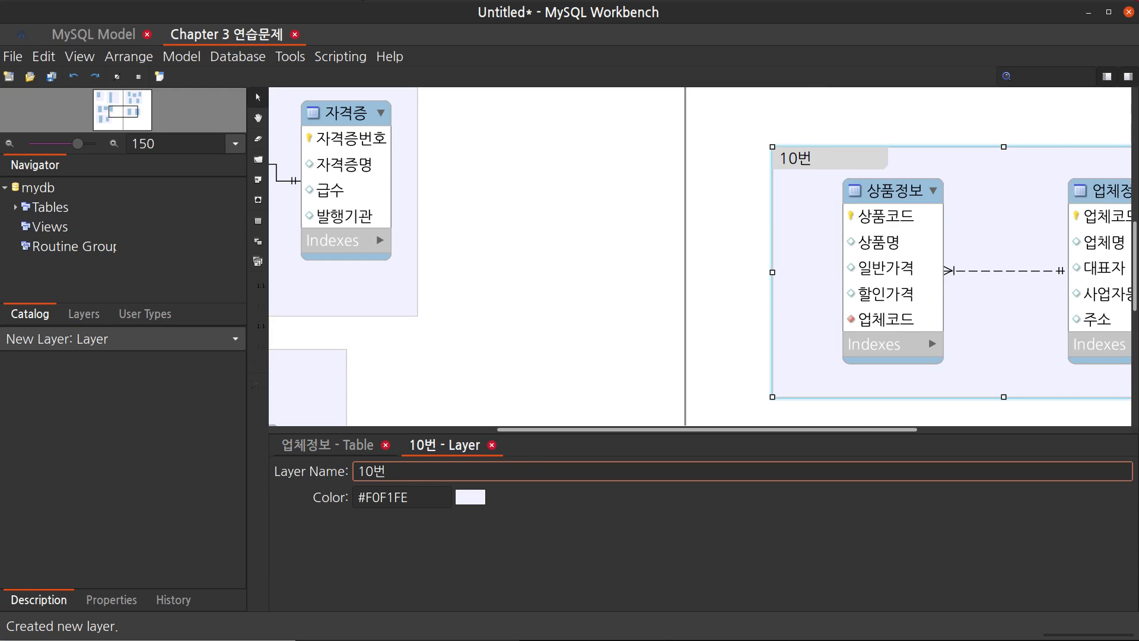
# Move the 10번 layer slightly upward on the canvas
pyautogui.hscroll(3, 884, 390)
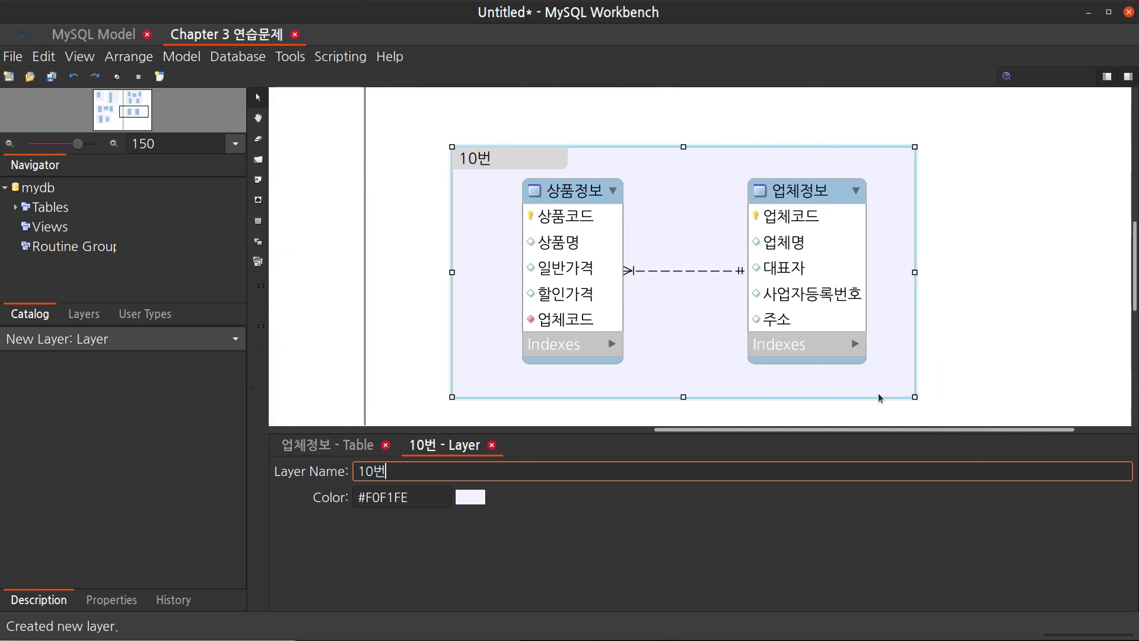
pyautogui.click(978, 351)
pyautogui.scroll(3, 978, 351)
pyautogui.scroll(-2, 978, 351)
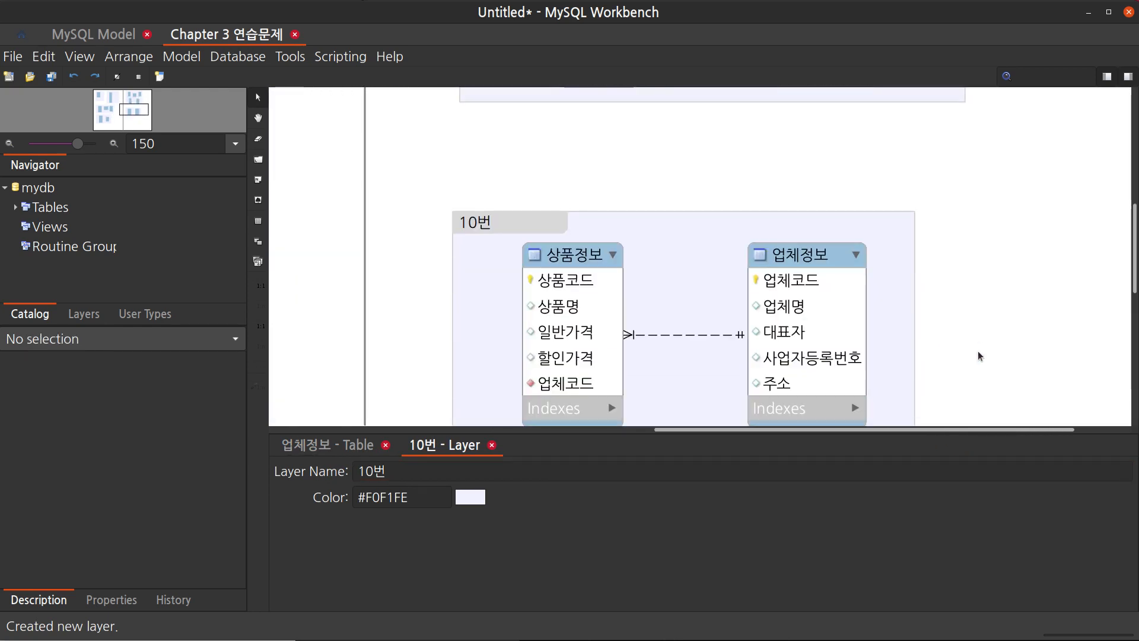
pyautogui.scroll(-1, 603, 153)
pyautogui.moveTo(603, 154); pyautogui.dragTo(603, 140)
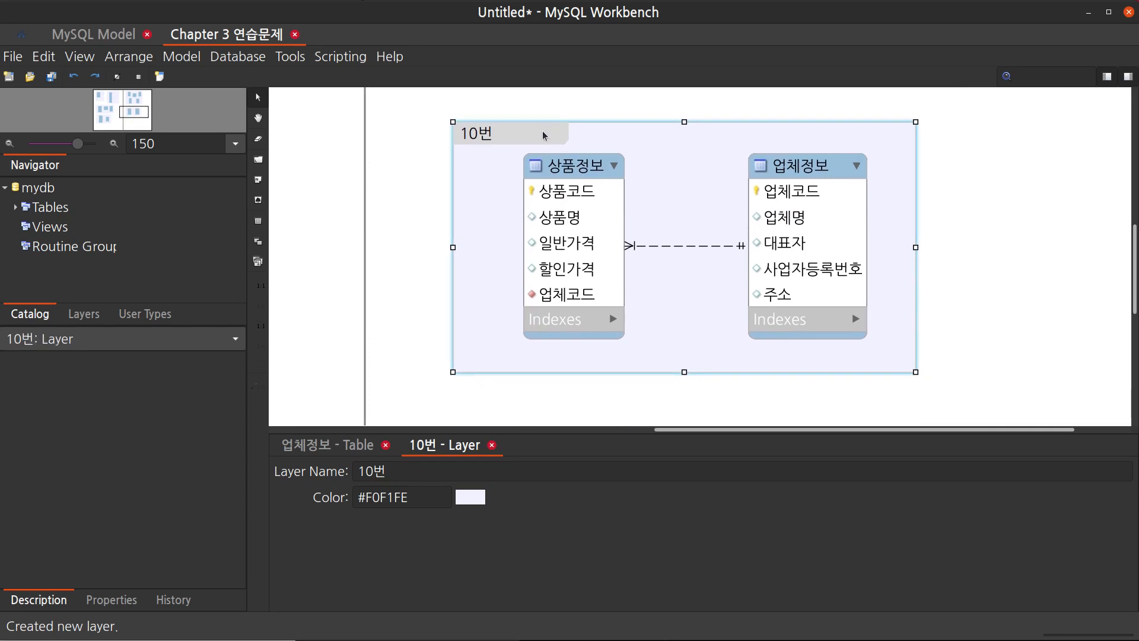
pyautogui.click(973, 387)
# Rearrange the tables in the 7번 layer, lowering 사원_자격증 and nudging 사원 slightly upward
pyautogui.scroll(3, 972, 382)
pyautogui.scroll(-3, 970, 379)
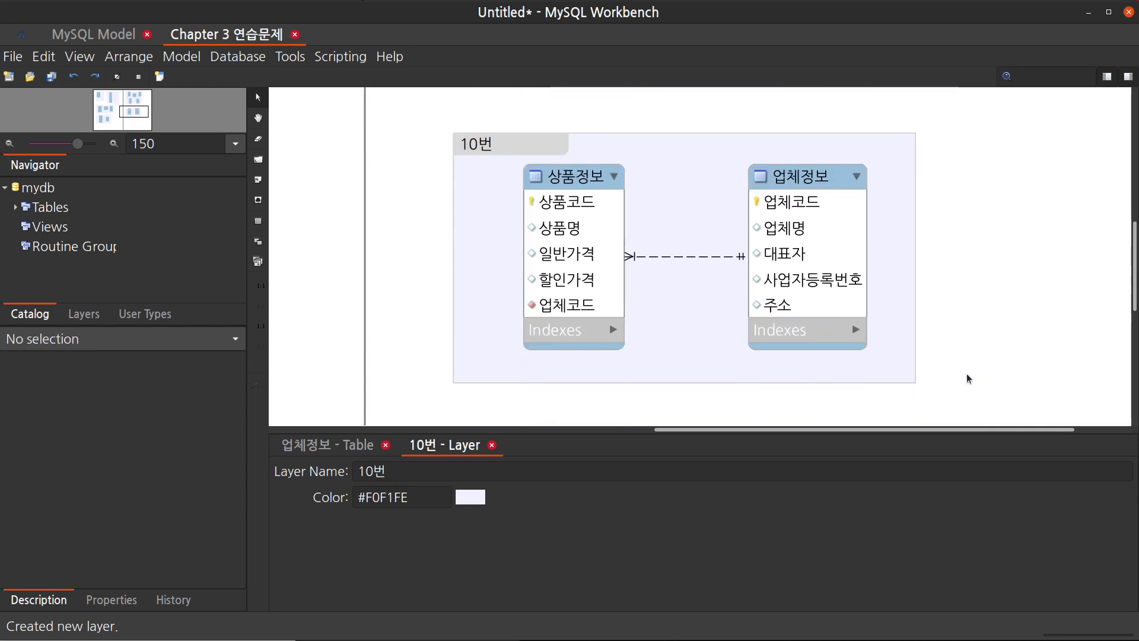
pyautogui.scroll(2, 760, 196)
pyautogui.moveTo(639, 249); pyautogui.dragTo(648, 194)
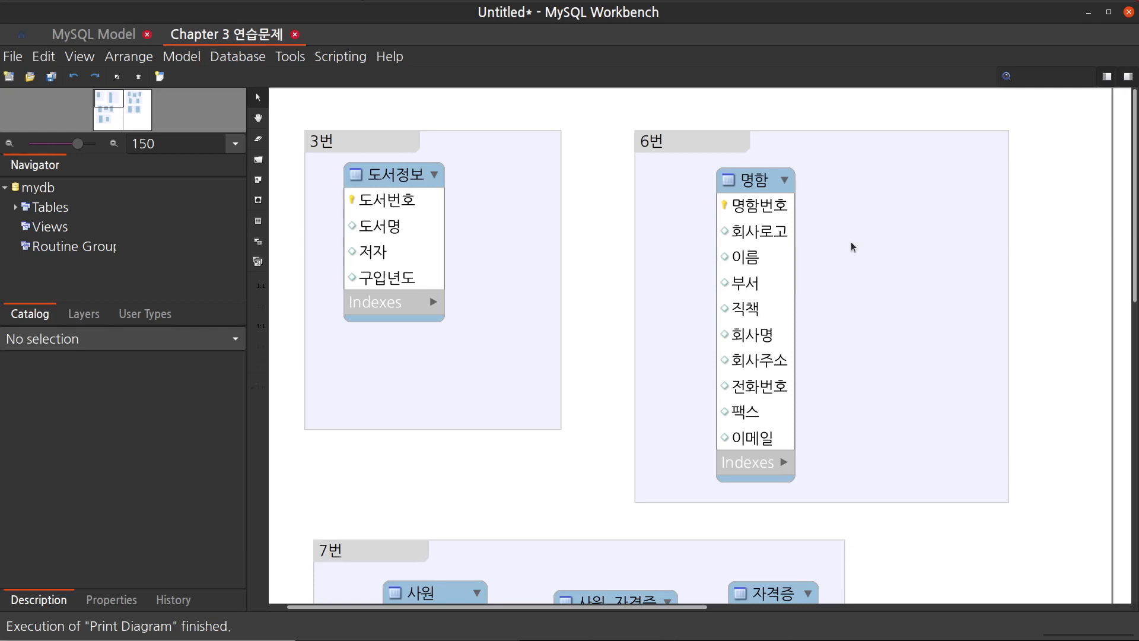
pyautogui.scroll(-8, 851, 244)
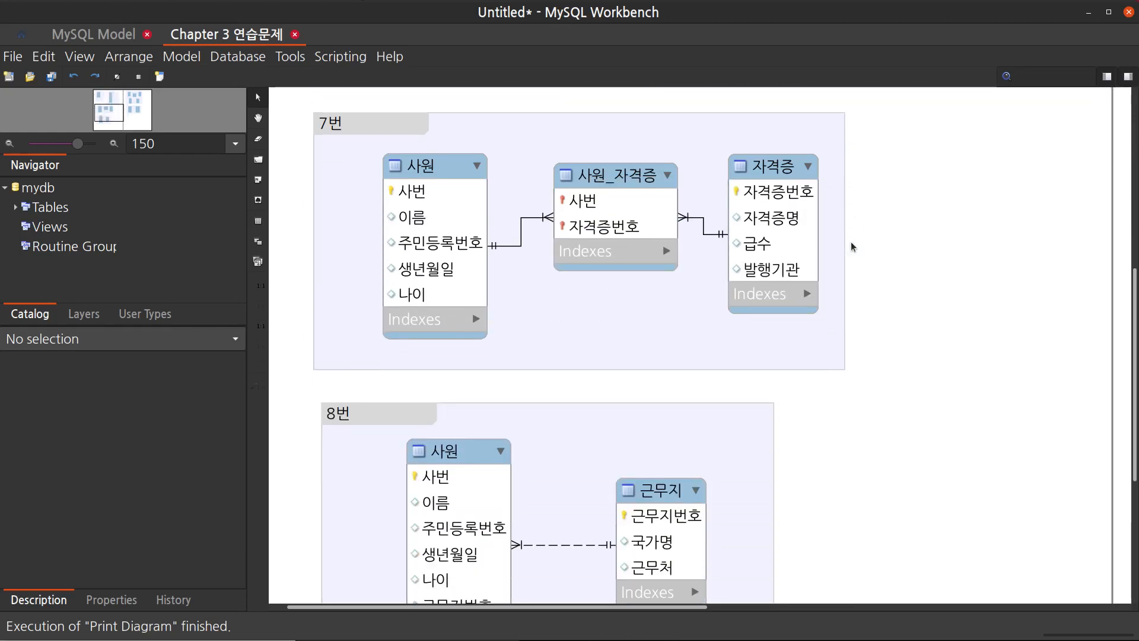
pyautogui.scroll(1, 851, 241)
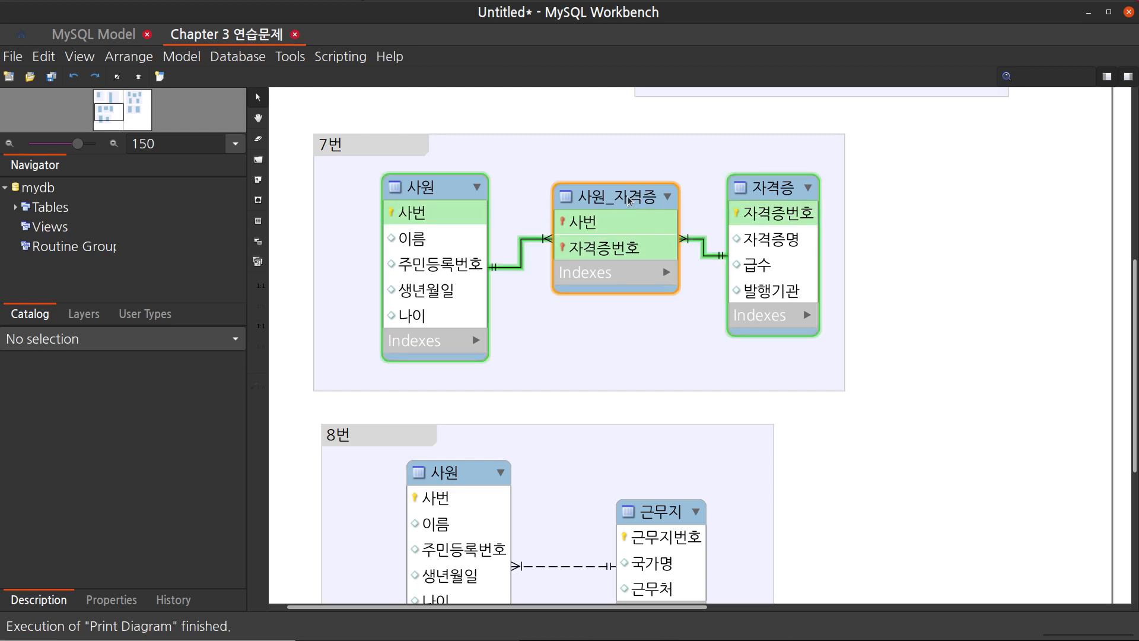
pyautogui.moveTo(630, 200); pyautogui.dragTo(624, 274)
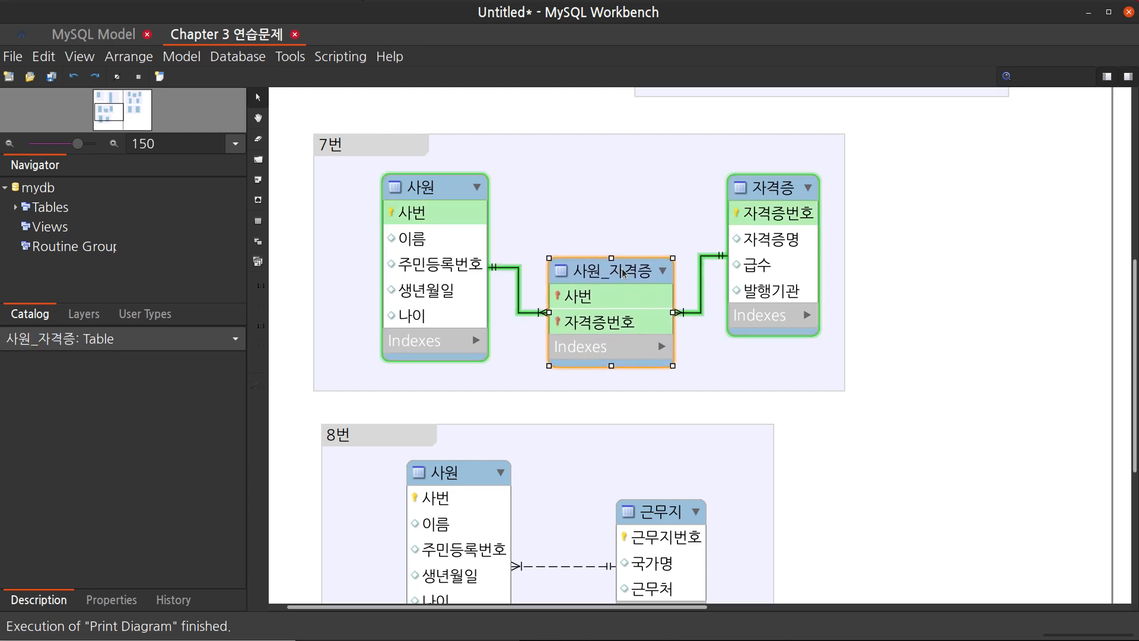
pyautogui.click(450, 182)
pyautogui.moveTo(449, 182); pyautogui.dragTo(451, 177)
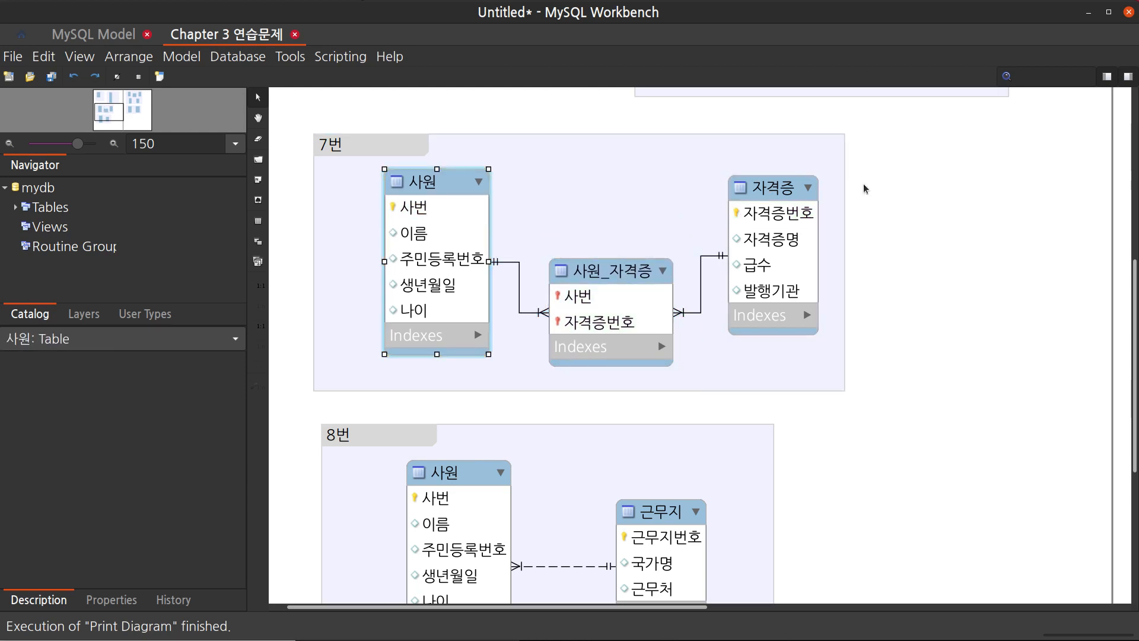
# Nudge the 자격증 table slightly upward within the 7번 layer
pyautogui.click(781, 183)
pyautogui.moveTo(781, 183); pyautogui.dragTo(782, 176)
pyautogui.click(706, 297)
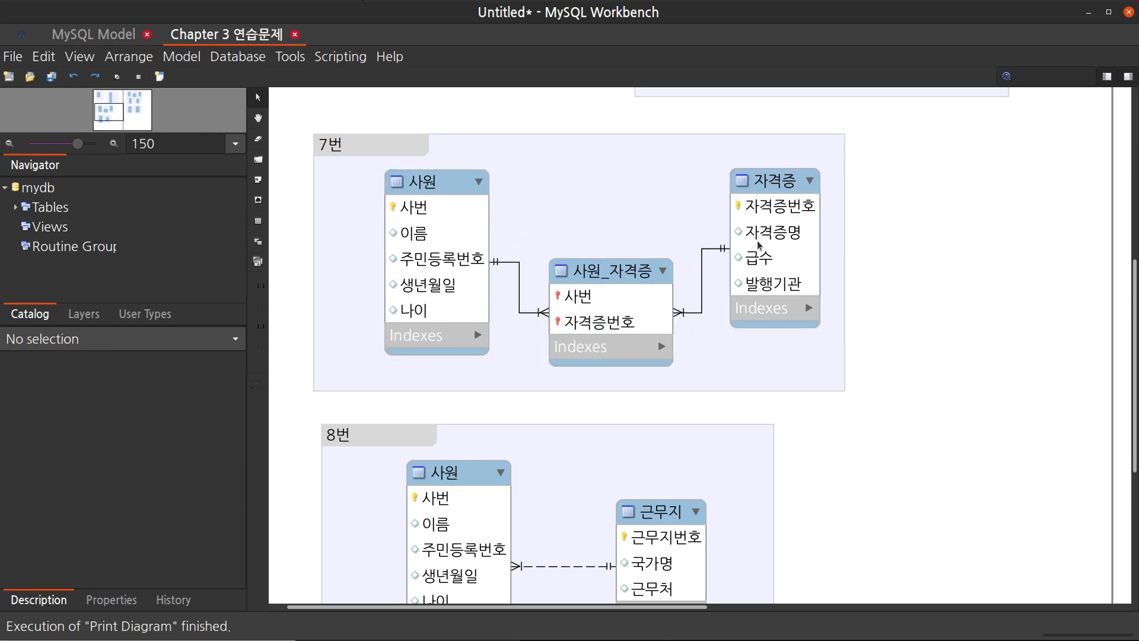
pyautogui.click(521, 379)
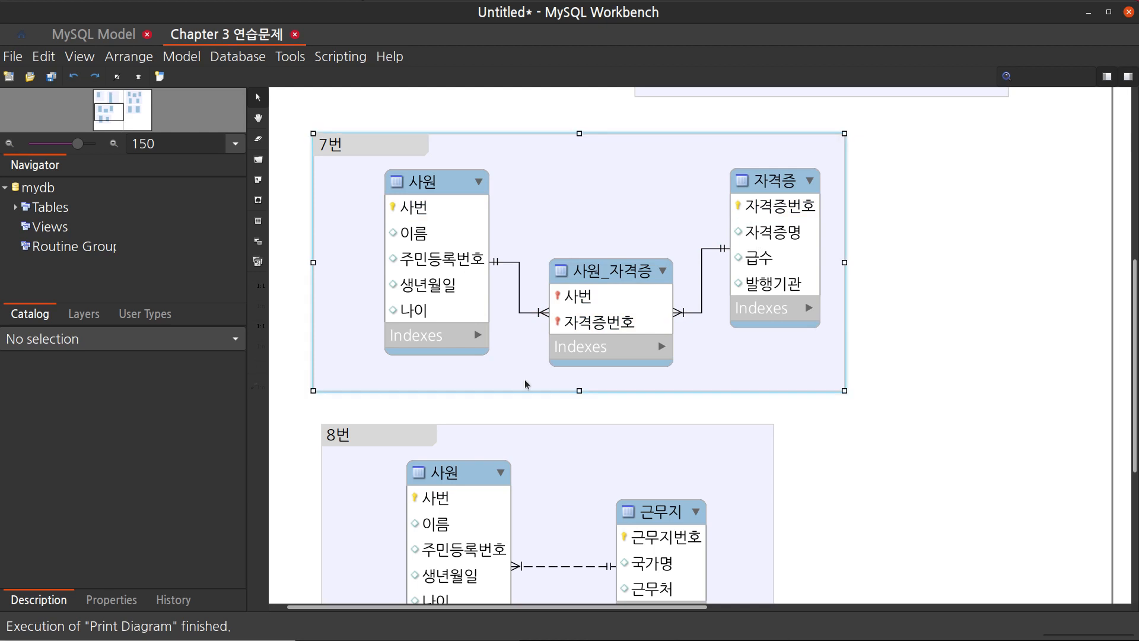
pyautogui.click(592, 419)
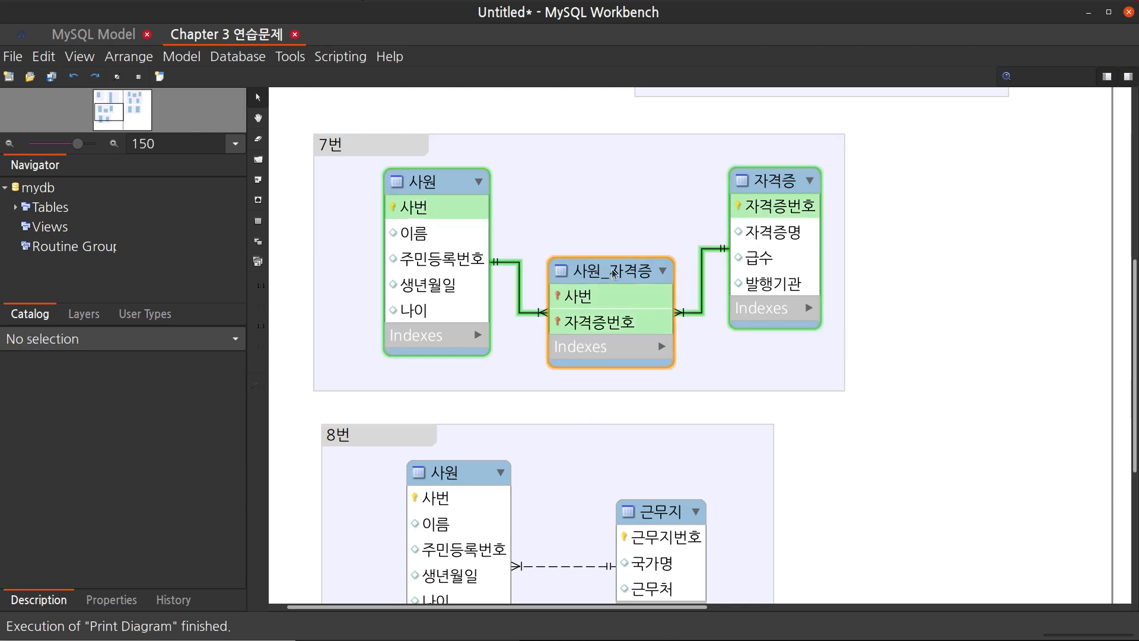
# Rearrange the 7번 tables, trying 사원_자격증 above the others before returning it between 사원 and 자격증
pyautogui.click(669, 262)
pyautogui.moveTo(614, 271); pyautogui.dragTo(622, 143)
pyautogui.moveTo(746, 201); pyautogui.dragTo(754, 222)
pyautogui.moveTo(460, 189); pyautogui.dragTo(464, 204)
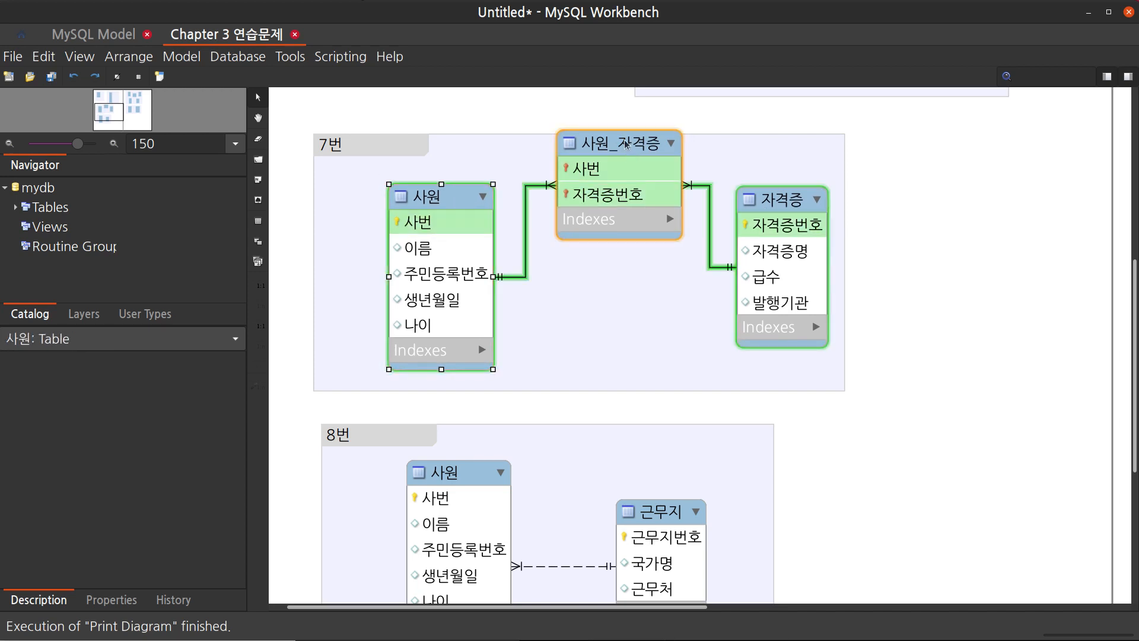
pyautogui.moveTo(623, 146); pyautogui.dragTo(622, 159)
pyautogui.click(613, 285)
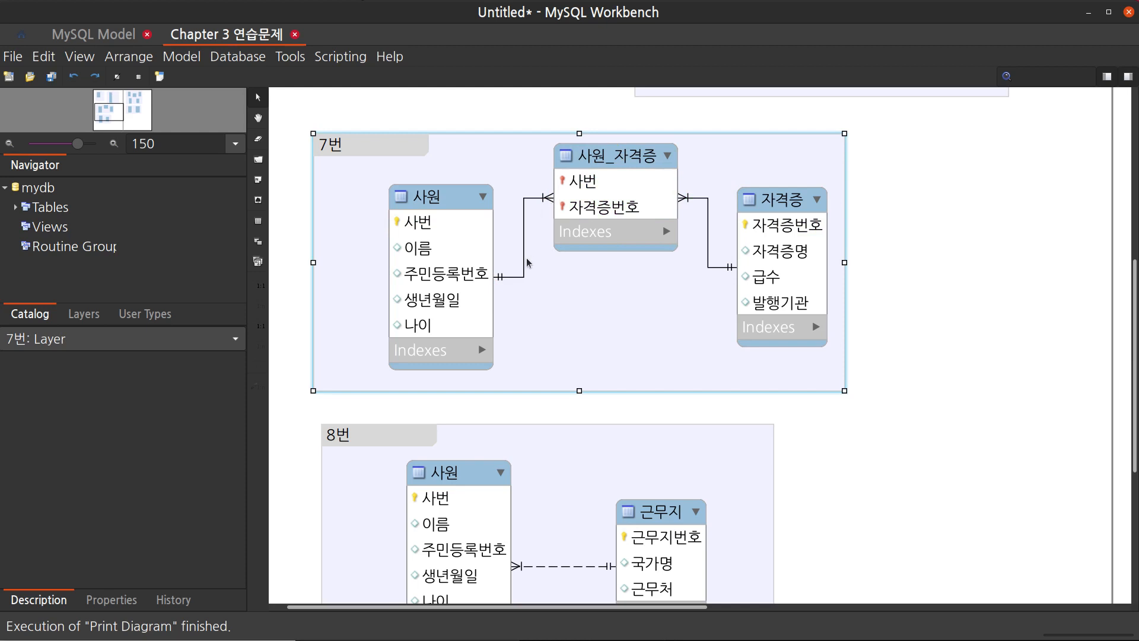
pyautogui.moveTo(439, 196); pyautogui.dragTo(430, 188)
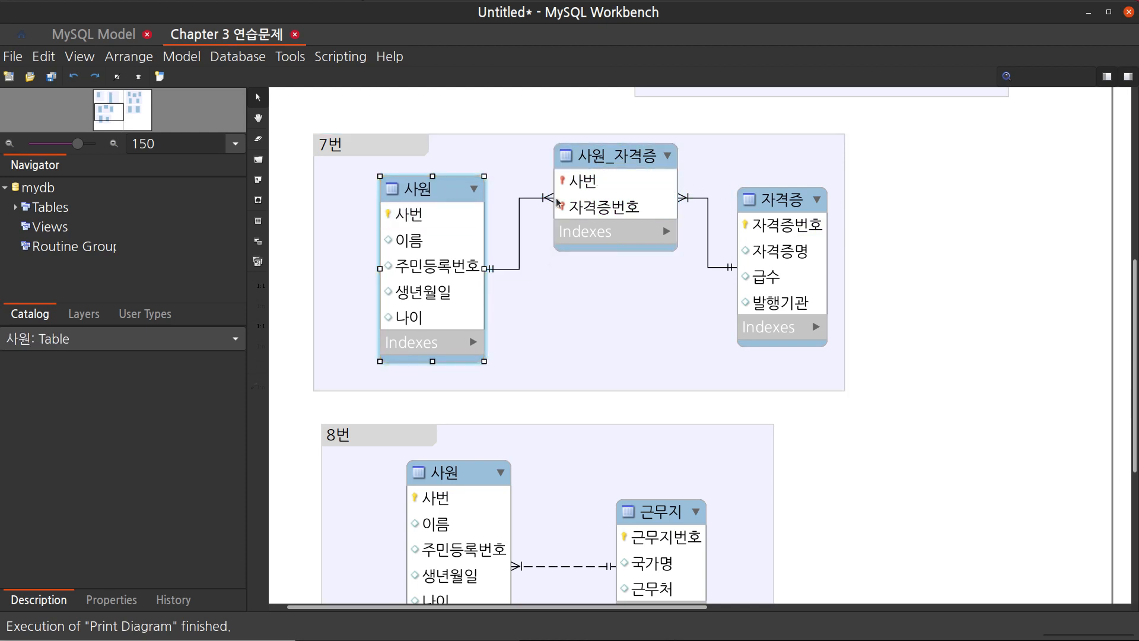
pyautogui.moveTo(797, 206); pyautogui.dragTo(800, 194)
pyautogui.moveTo(439, 194); pyautogui.dragTo(437, 188)
pyautogui.moveTo(623, 160); pyautogui.dragTo(615, 274)
pyautogui.moveTo(613, 278); pyautogui.dragTo(614, 280)
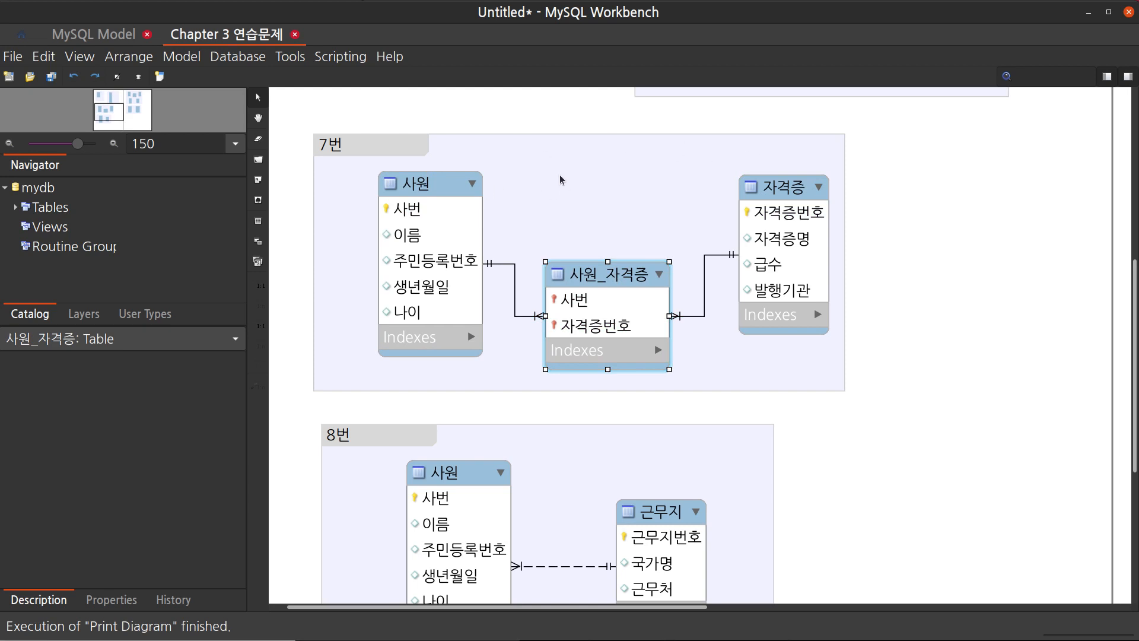
pyautogui.click(729, 401)
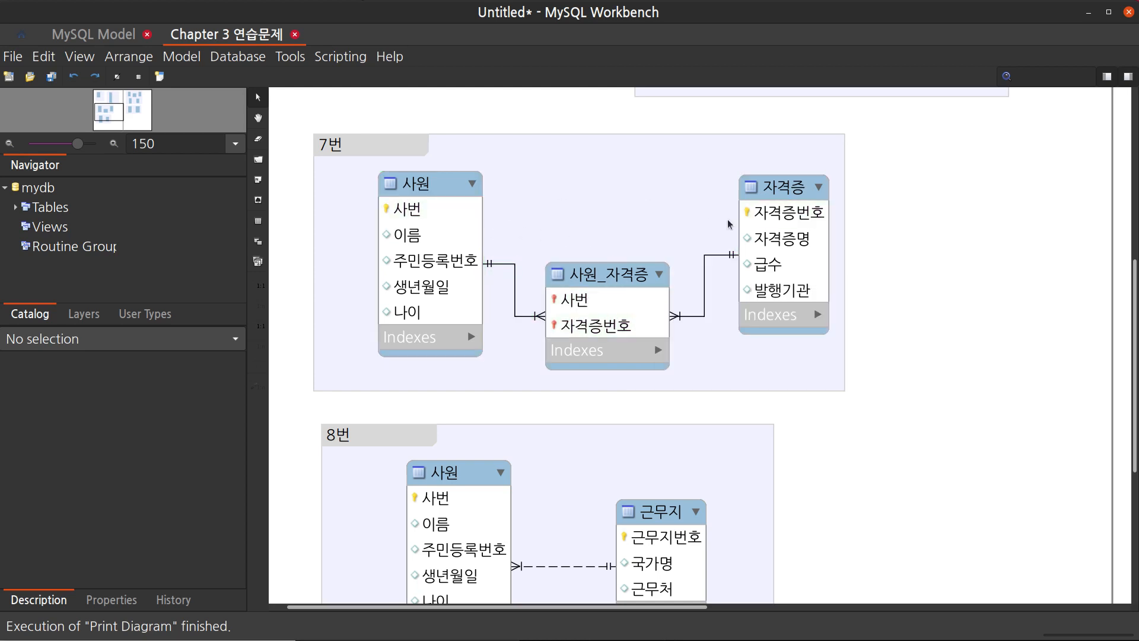
# Swap the positions of the 사원 and 근무지 tables in the 8번 layer, placing 근무지 on the left
pyautogui.scroll(-5, 921, 368)
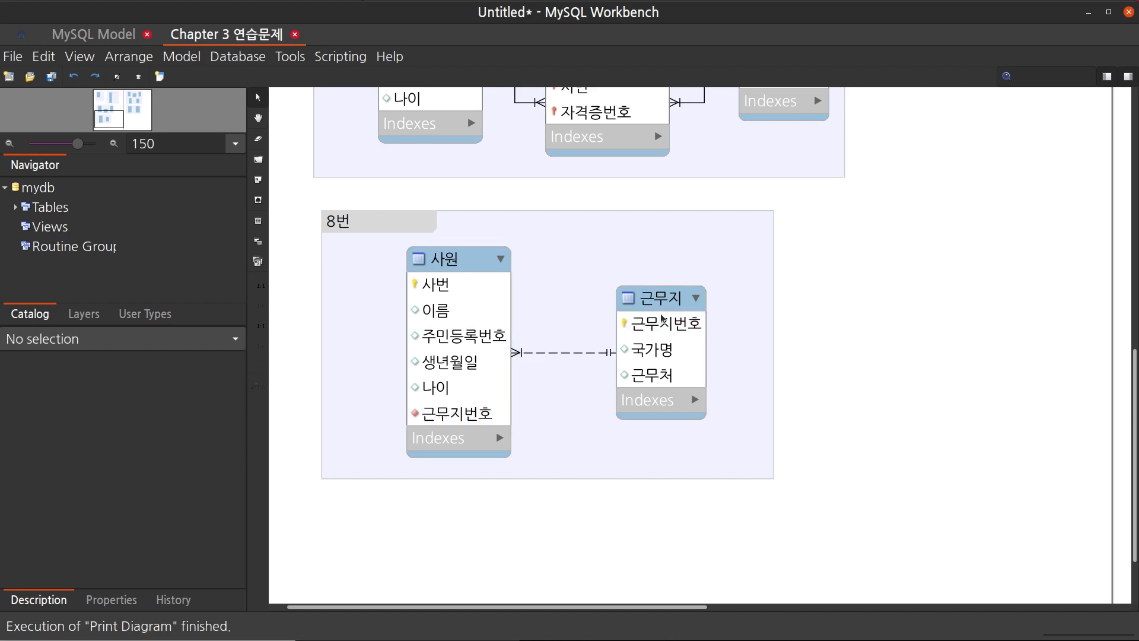
pyautogui.moveTo(493, 280); pyautogui.dragTo(594, 281)
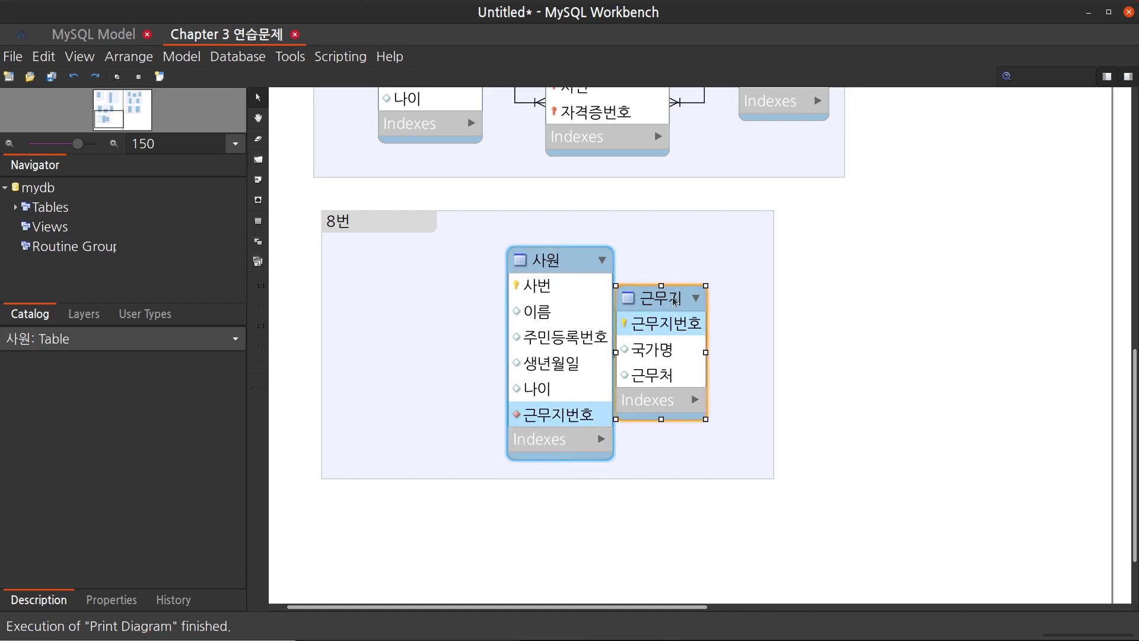
pyautogui.moveTo(677, 300); pyautogui.dragTo(442, 303)
pyautogui.moveTo(567, 286); pyautogui.dragTo(646, 280)
pyautogui.moveTo(419, 308); pyautogui.dragTo(426, 302)
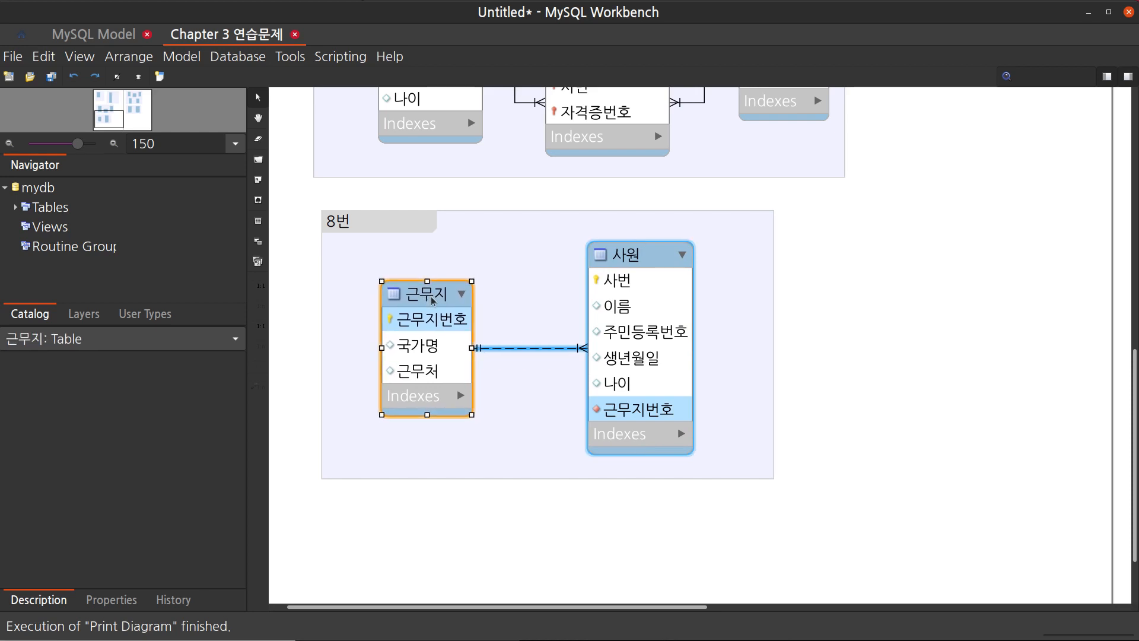
pyautogui.click(867, 330)
# Swap the lower 환자 and 주질병 tables in the 9번 layer, placing 주질병 on the left
pyautogui.scroll(5, 874, 332)
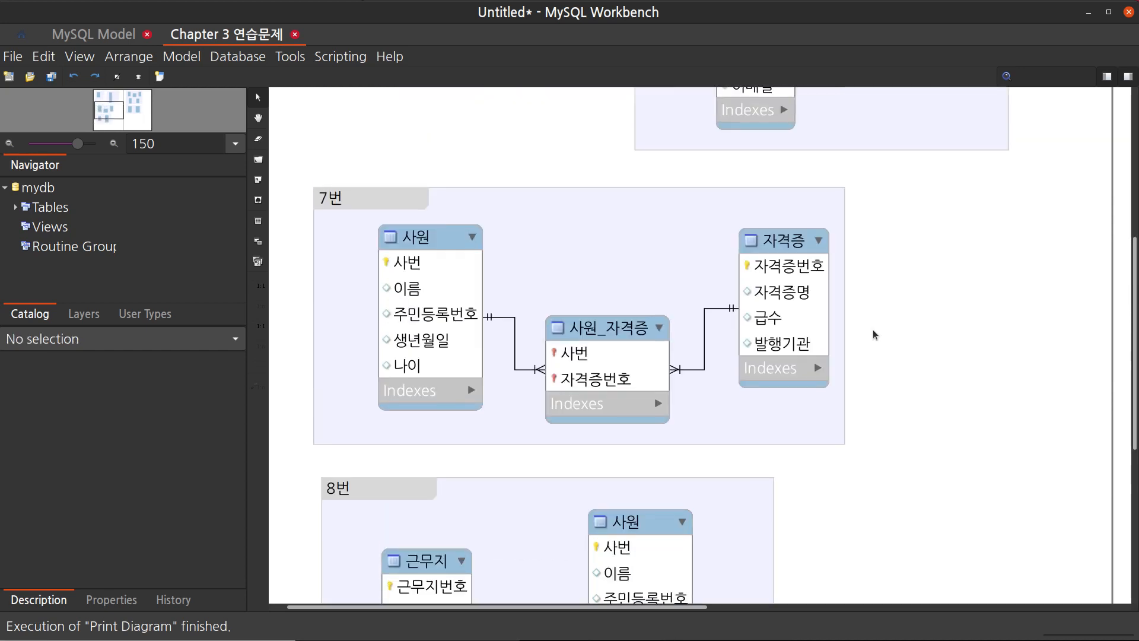
pyautogui.scroll(5, 873, 329)
pyautogui.hscroll(10, 873, 328)
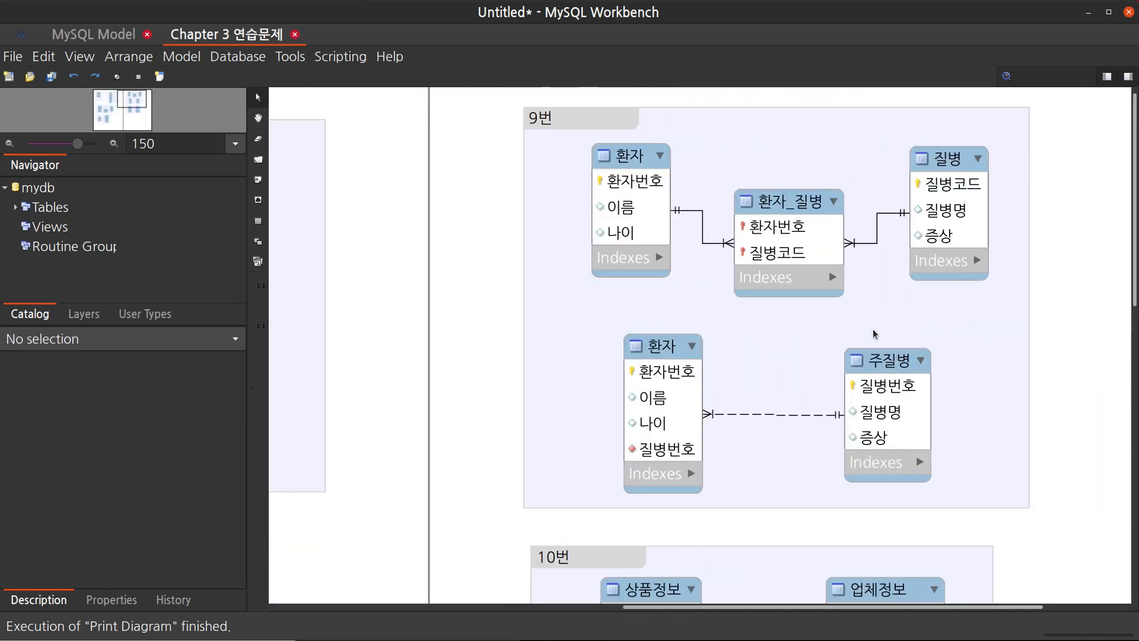
pyautogui.hscroll(3, 873, 328)
pyautogui.scroll(-2, 874, 329)
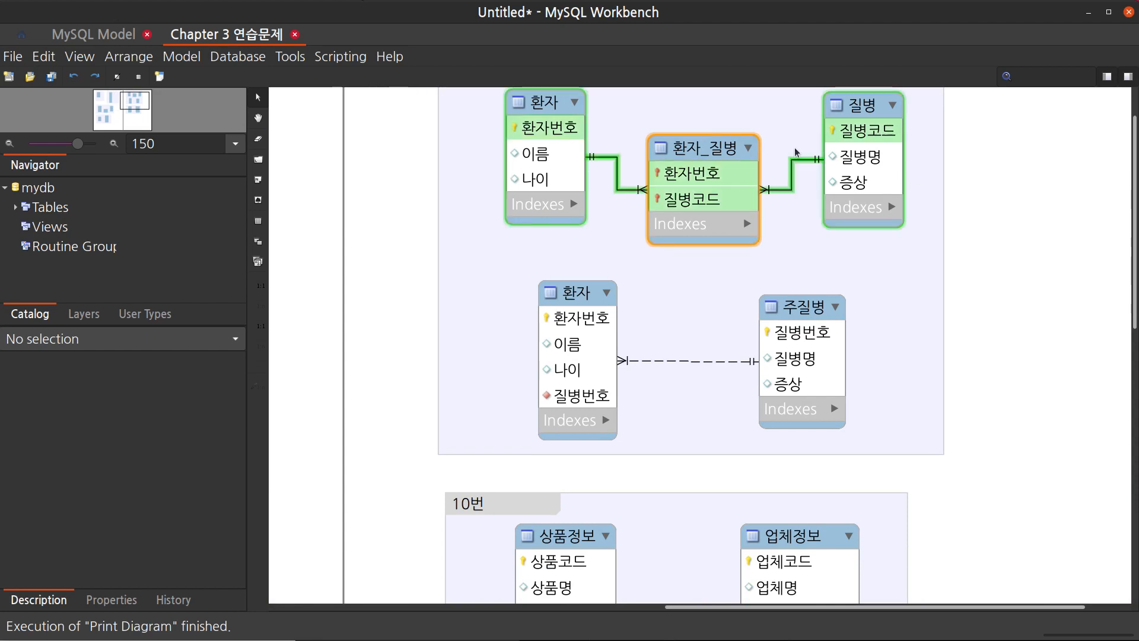
pyautogui.moveTo(801, 307); pyautogui.dragTo(773, 302)
pyautogui.moveTo(620, 328); pyautogui.dragTo(618, 305)
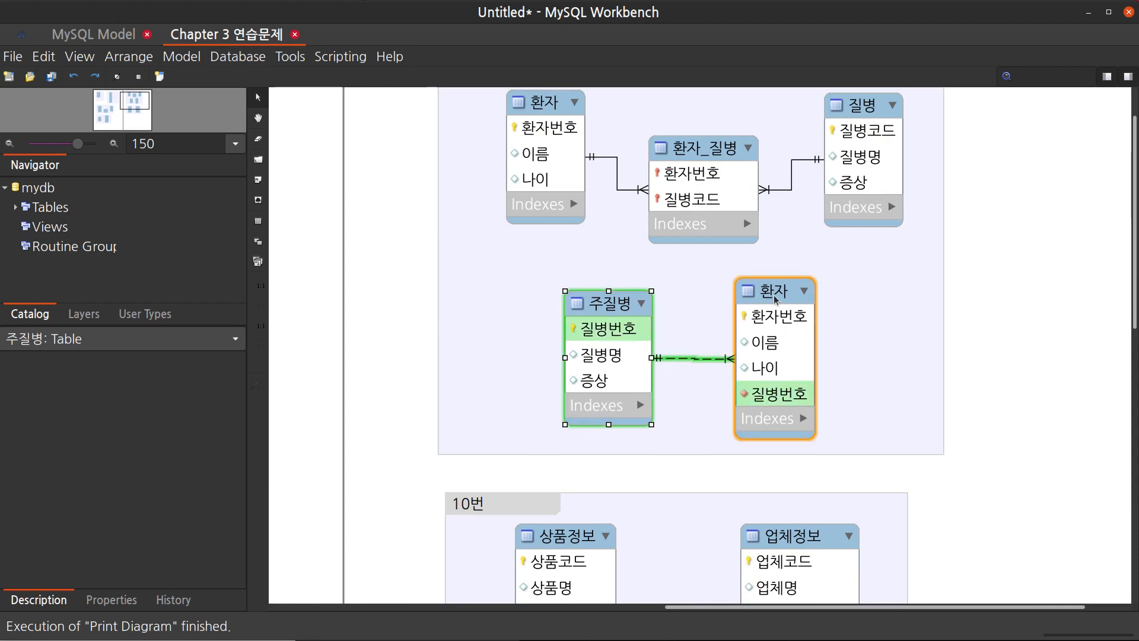
pyautogui.moveTo(775, 299); pyautogui.dragTo(776, 301)
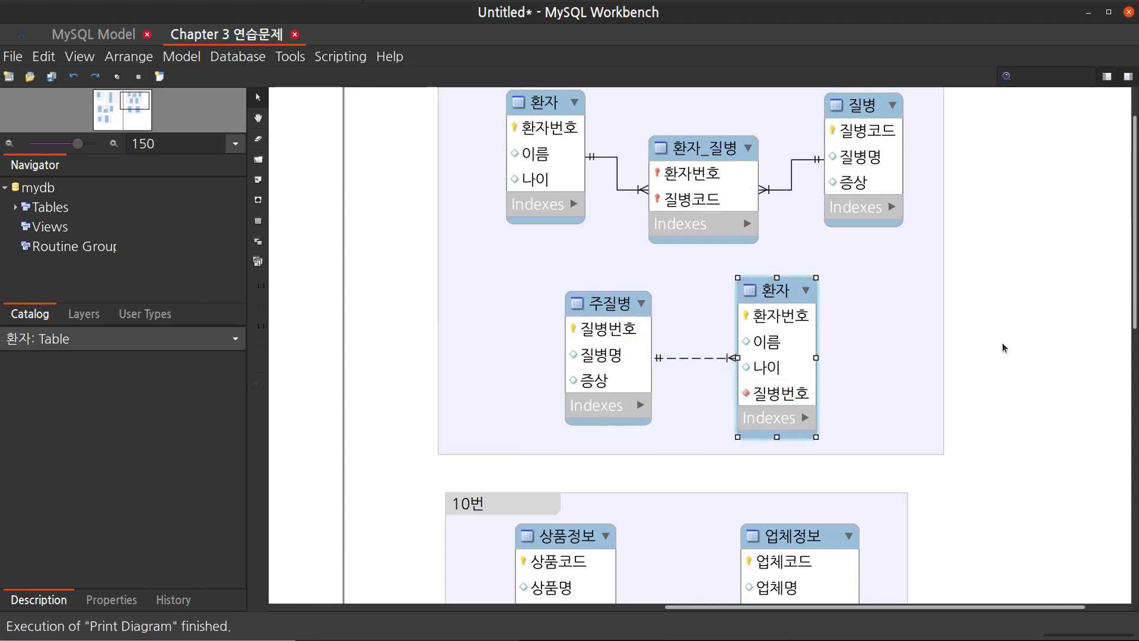
pyautogui.click(1004, 348)
# Swap the 상품정보 and 업체정보 tables in the 10번 layer, placing 업체정보 on the left
pyautogui.scroll(-5, 1004, 348)
pyautogui.moveTo(825, 313); pyautogui.dragTo(782, 327)
pyautogui.moveTo(571, 355); pyautogui.dragTo(600, 324)
pyautogui.click(985, 381)
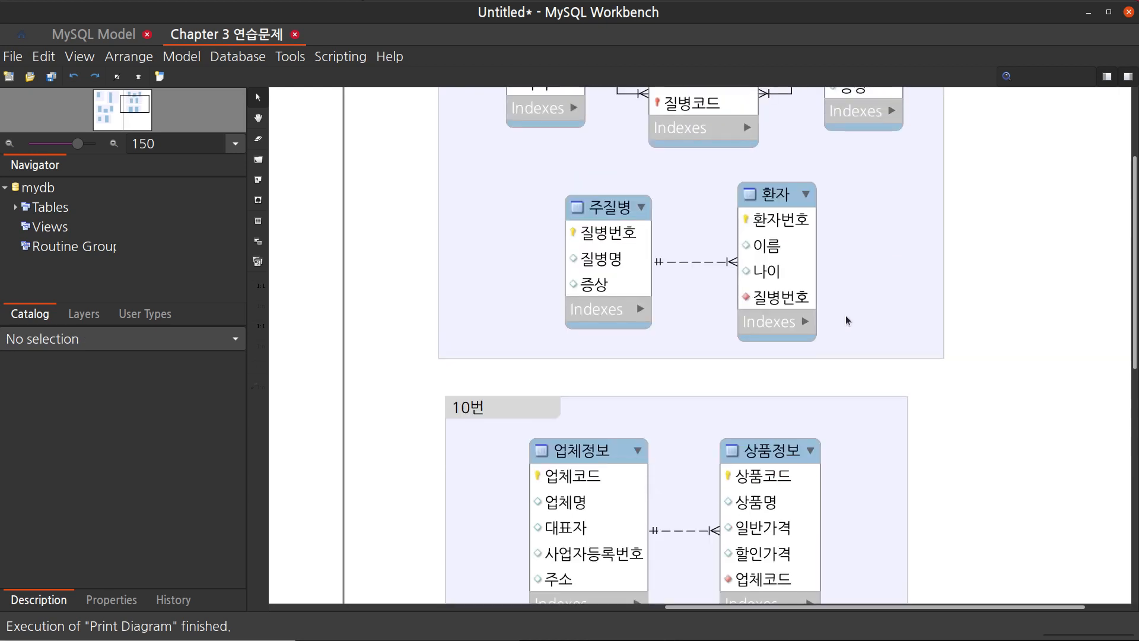
pyautogui.scroll(3, 845, 318)
pyautogui.scroll(4, 890, 280)
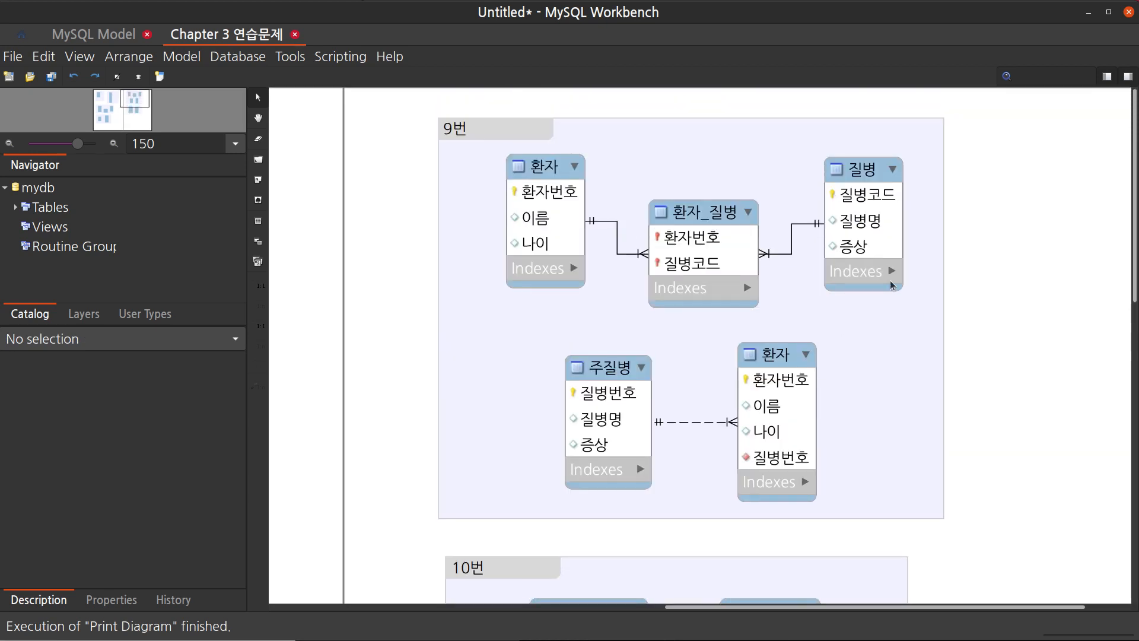
pyautogui.scroll(-8, 890, 280)
pyautogui.hscroll(-10, 890, 280)
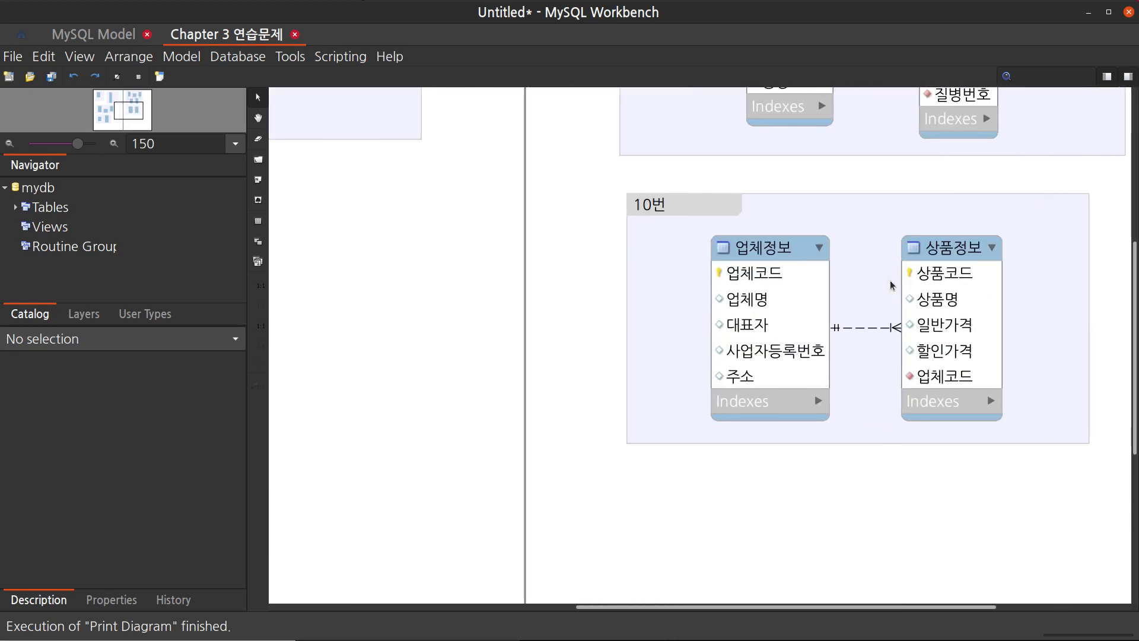